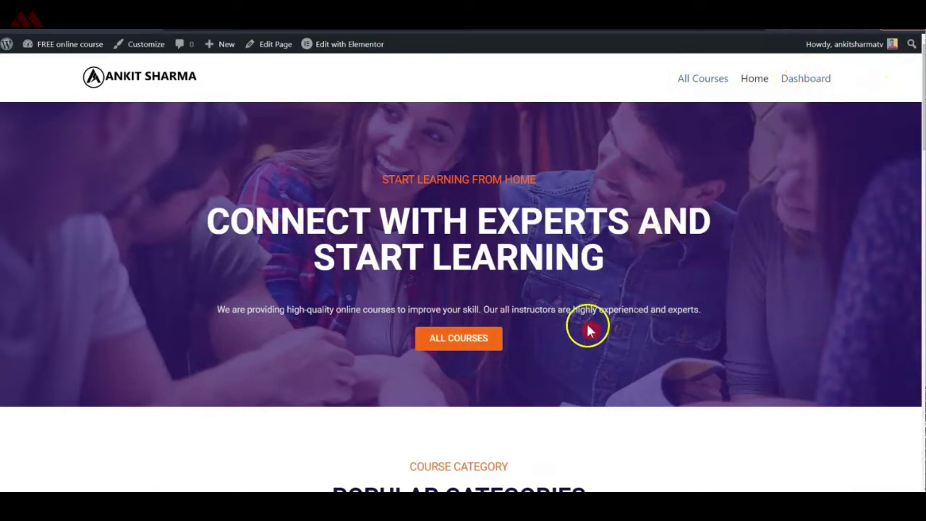
Look through the course website's home page, from the hero banner through categories, popular courses and discount offer to the student testimonials
{"action": "scroll", "coordinate": [502, 275], "scroll_direction": "down", "scroll_amount": 2}
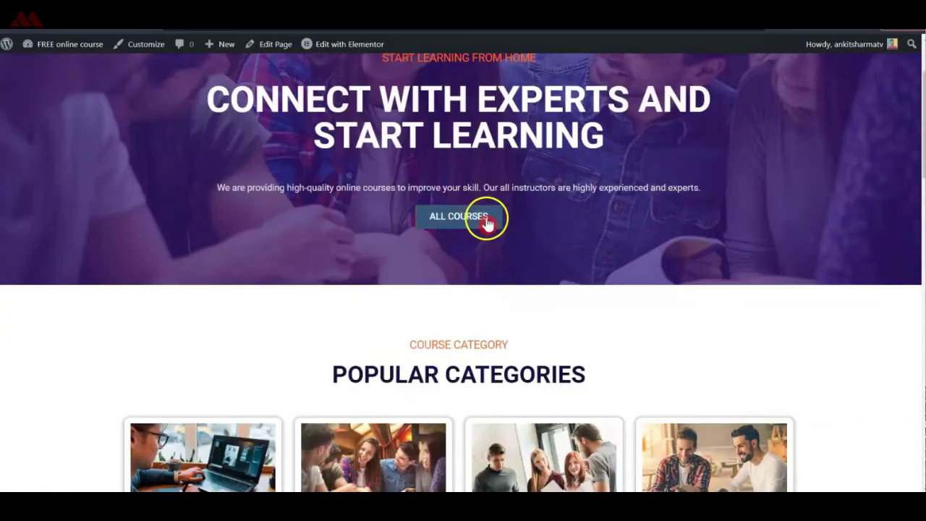
{"action": "scroll", "coordinate": [565, 282], "scroll_direction": "down", "scroll_amount": 3}
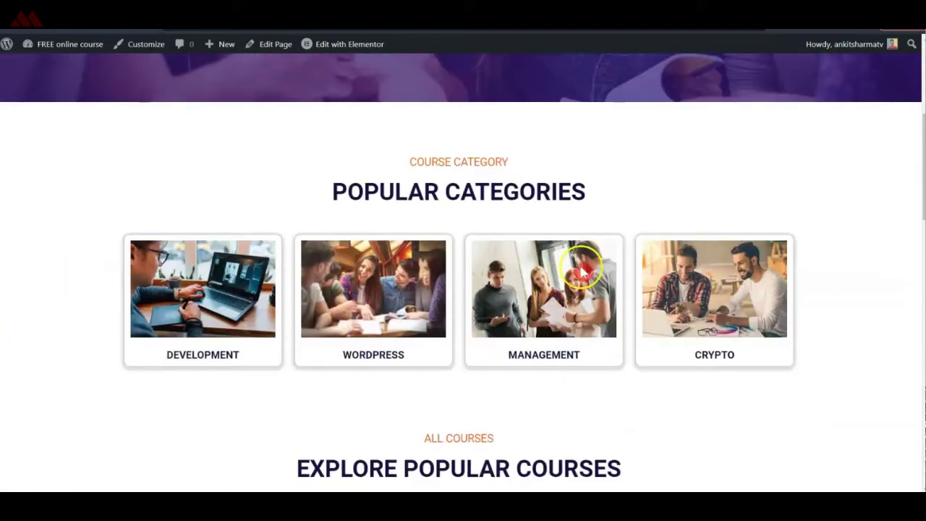
{"action": "scroll", "coordinate": [787, 269], "scroll_direction": "down", "scroll_amount": 4}
{"action": "scroll", "coordinate": [672, 296], "scroll_direction": "down", "scroll_amount": 2}
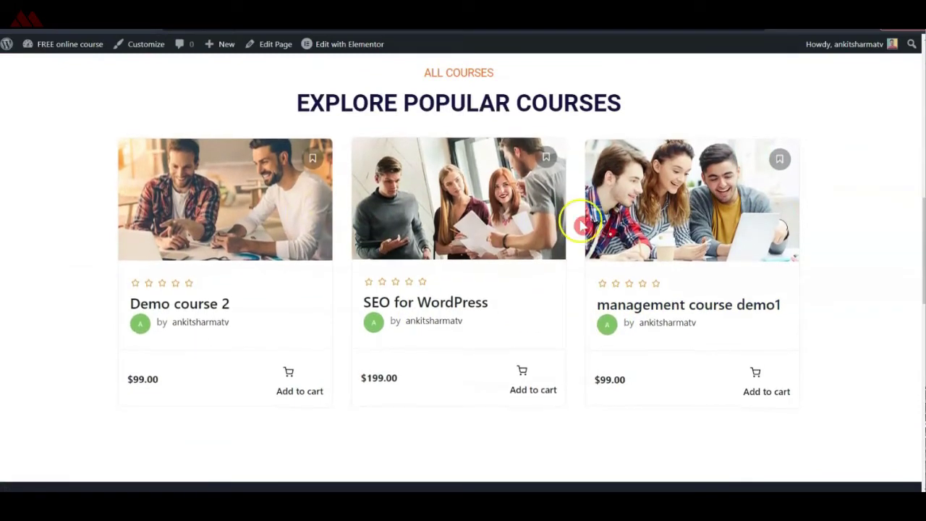
{"action": "scroll", "coordinate": [657, 232], "scroll_direction": "down", "scroll_amount": 5}
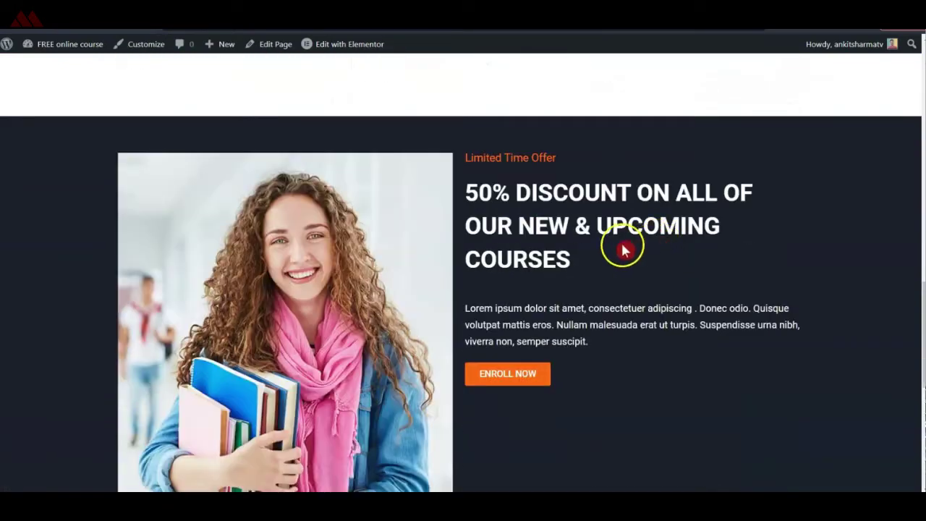
{"action": "scroll", "coordinate": [310, 259], "scroll_direction": "down", "scroll_amount": 1}
{"action": "scroll", "coordinate": [311, 259], "scroll_direction": "down", "scroll_amount": 1}
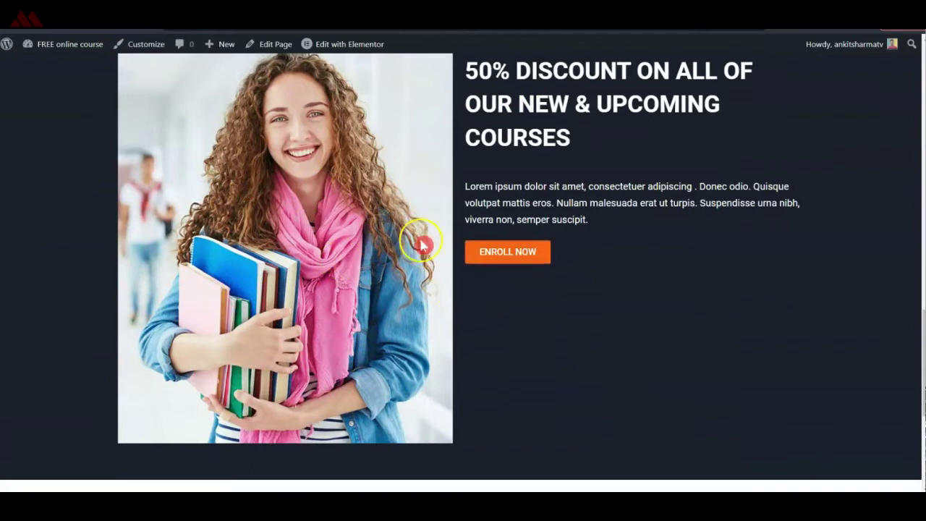
{"action": "scroll", "coordinate": [427, 275], "scroll_direction": "down", "scroll_amount": 5}
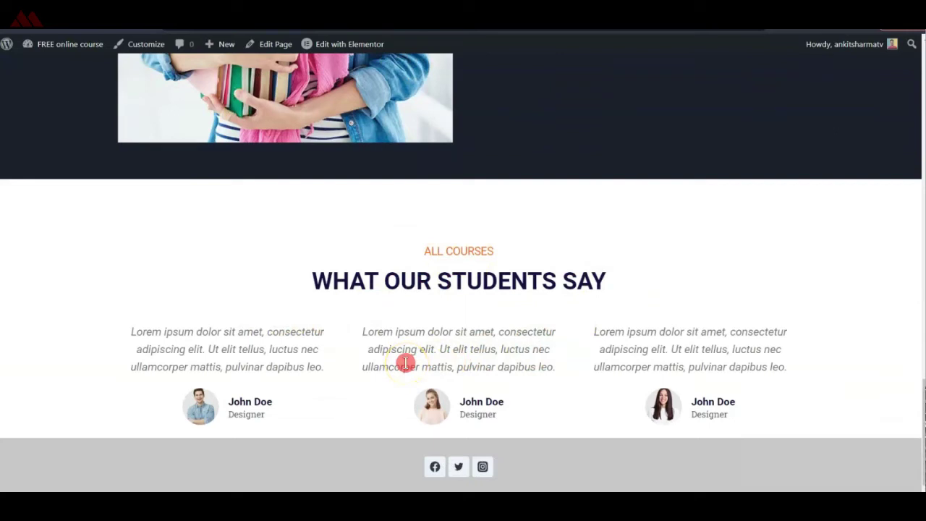
{"action": "scroll", "coordinate": [512, 341], "scroll_direction": "up", "scroll_amount": 15}
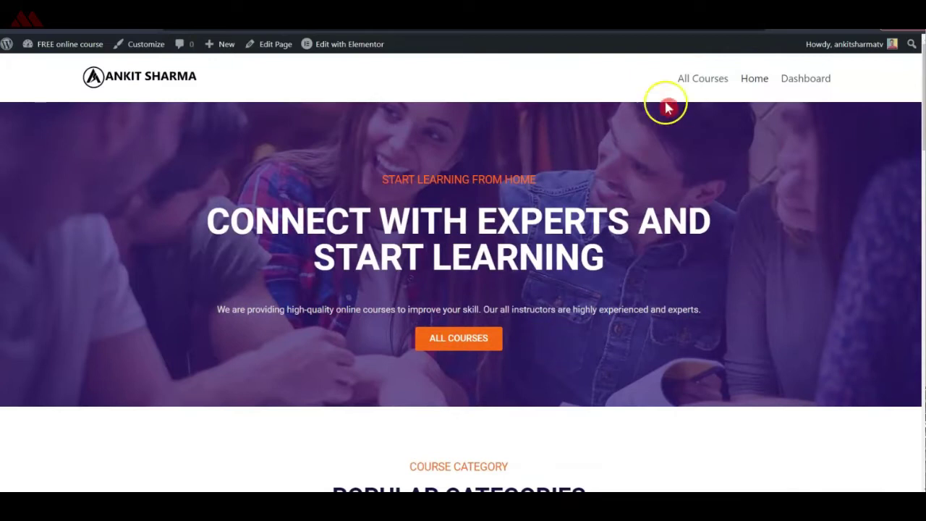
Open the All Courses page and look over the listed courses
{"action": "left_click", "coordinate": [703, 77]}
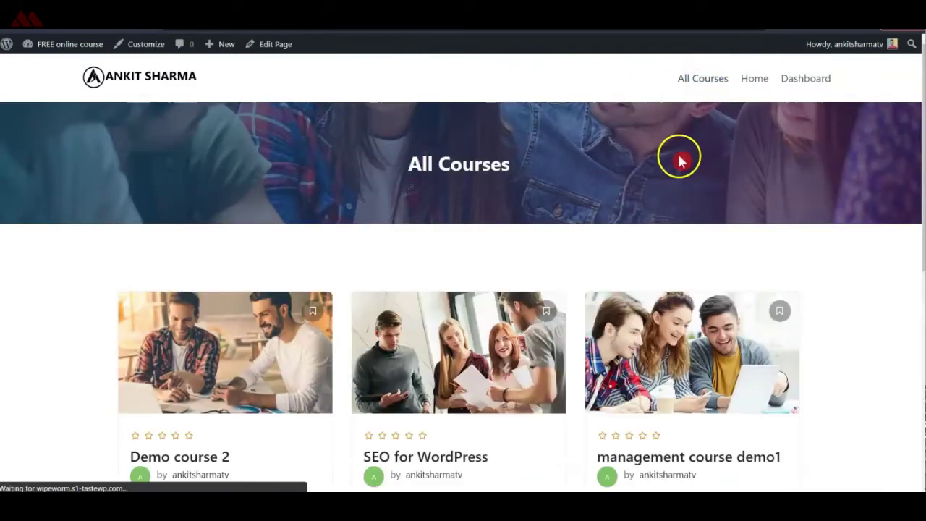
{"action": "scroll", "coordinate": [600, 186], "scroll_direction": "down", "scroll_amount": 3}
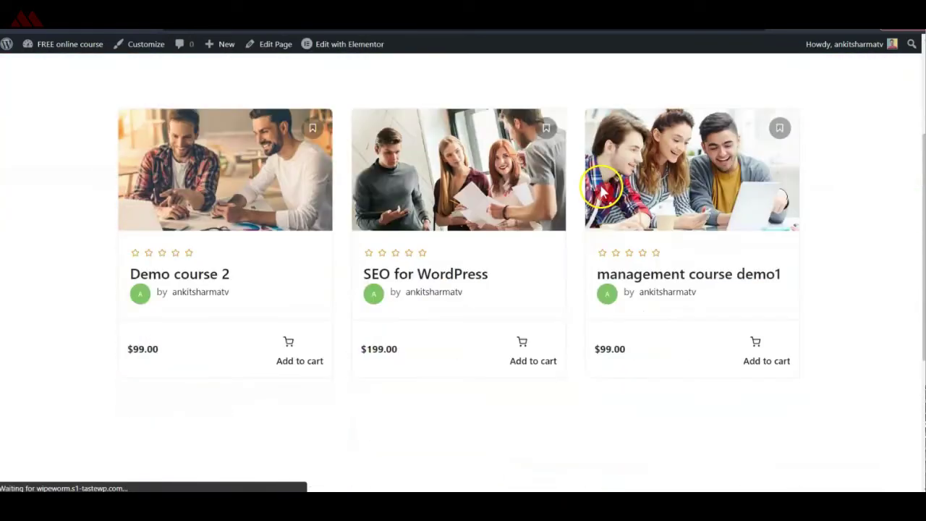
{"action": "scroll", "coordinate": [701, 180], "scroll_direction": "up", "scroll_amount": 3}
{"action": "scroll", "coordinate": [687, 188], "scroll_direction": "down", "scroll_amount": 3}
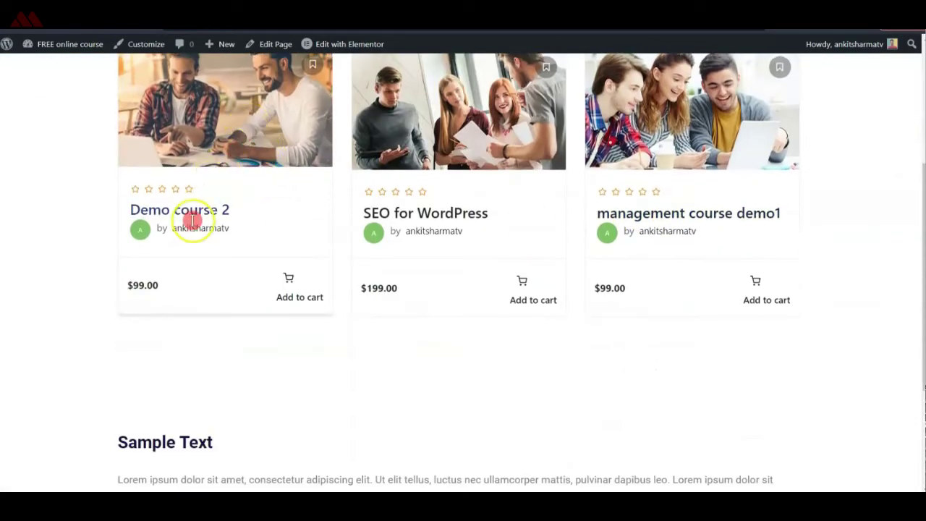
Examine the SEO for WordPress course page with its curriculum and reviews, and open its lesson player
{"action": "left_click", "coordinate": [398, 217]}
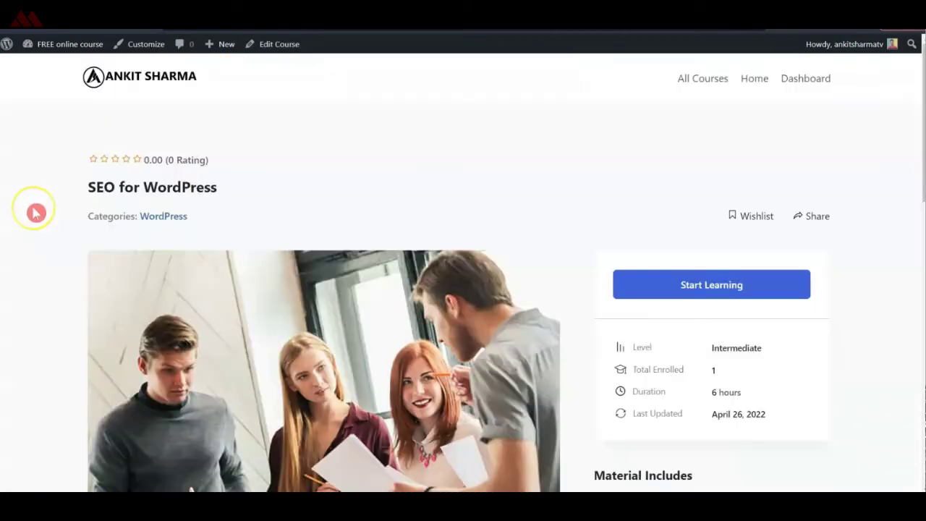
{"action": "scroll", "coordinate": [279, 217], "scroll_direction": "down", "scroll_amount": 10}
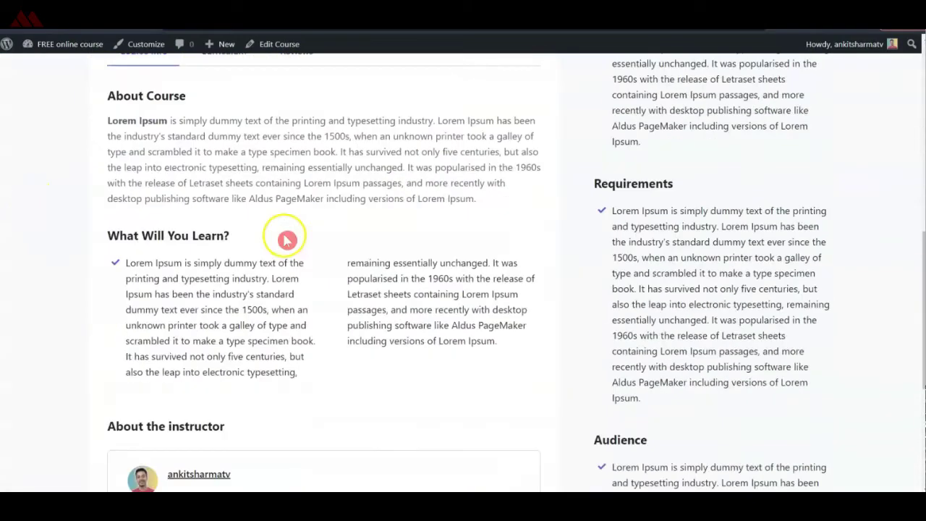
{"action": "scroll", "coordinate": [305, 256], "scroll_direction": "up", "scroll_amount": 10}
{"action": "left_click", "coordinate": [217, 375]}
{"action": "scroll", "coordinate": [311, 345], "scroll_direction": "down", "scroll_amount": 3}
{"action": "left_click", "coordinate": [296, 130]}
{"action": "scroll", "coordinate": [392, 236], "scroll_direction": "up", "scroll_amount": 2}
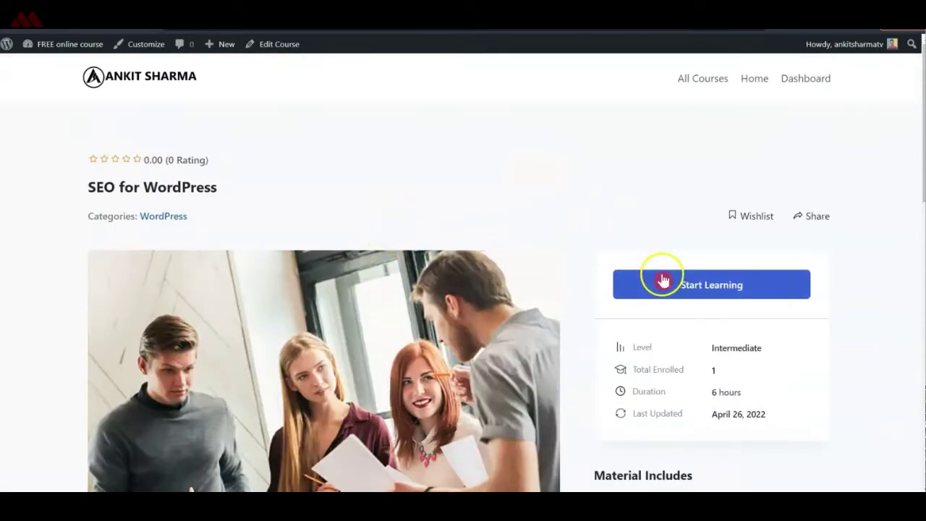
{"action": "left_click", "coordinate": [584, 285]}
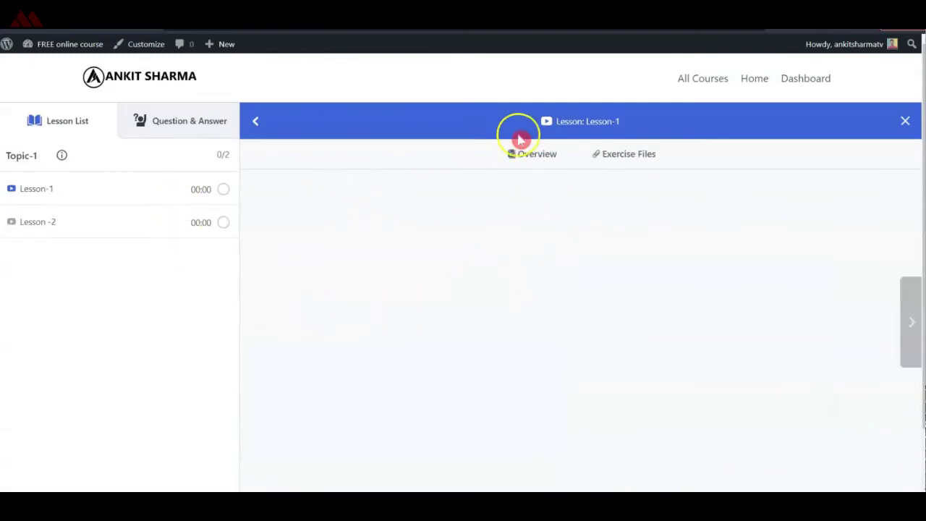
Open the student dashboard and view the enrolled courses with their progress
{"action": "left_click", "coordinate": [790, 91]}
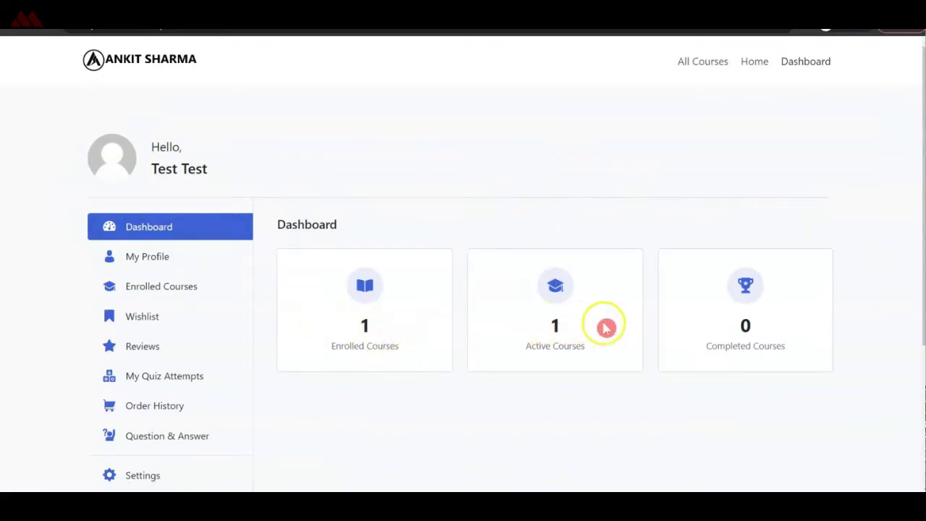
{"action": "scroll", "coordinate": [611, 318], "scroll_direction": "down", "scroll_amount": 2}
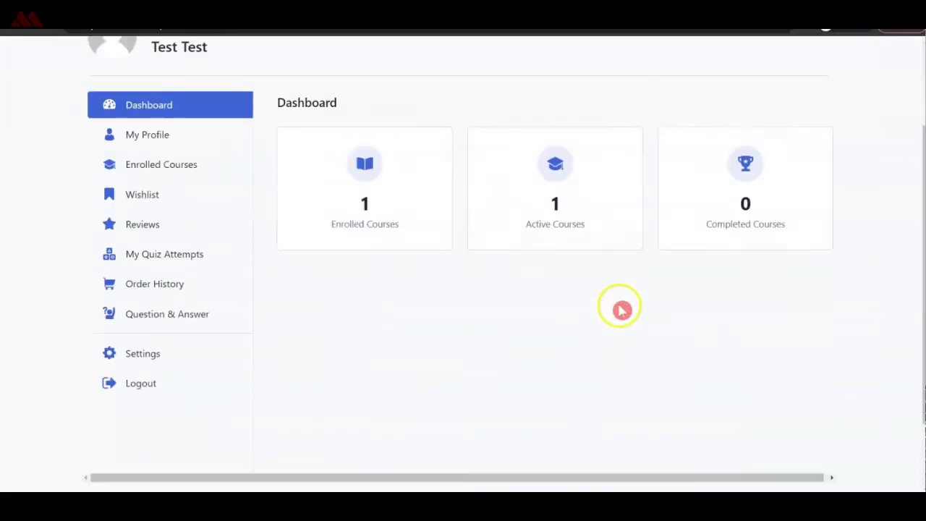
{"action": "left_click", "coordinate": [141, 171]}
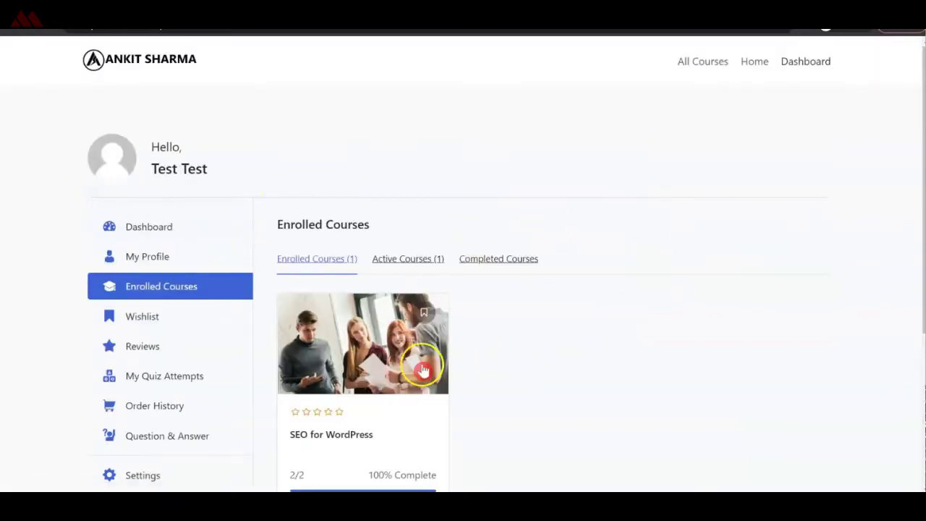
{"action": "scroll", "coordinate": [372, 341], "scroll_direction": "down", "scroll_amount": 2}
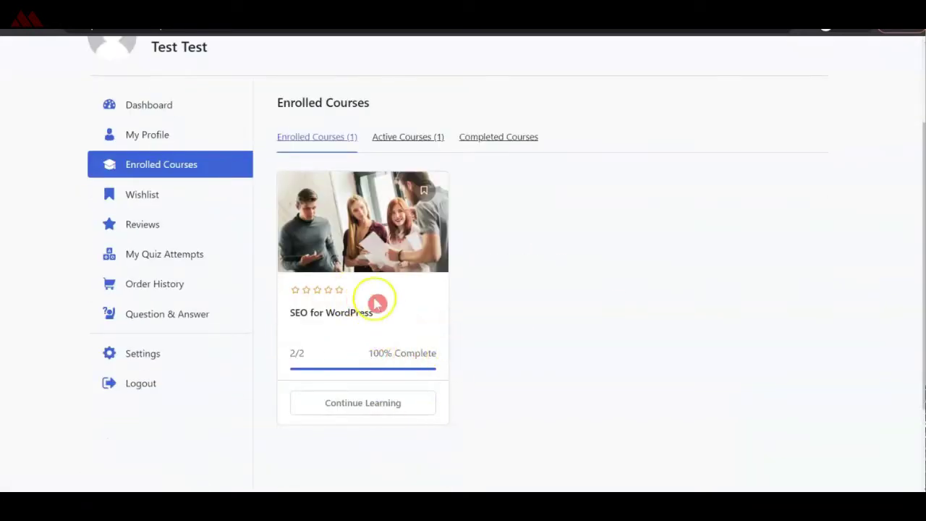
{"action": "scroll", "coordinate": [491, 371], "scroll_direction": "up", "scroll_amount": 2}
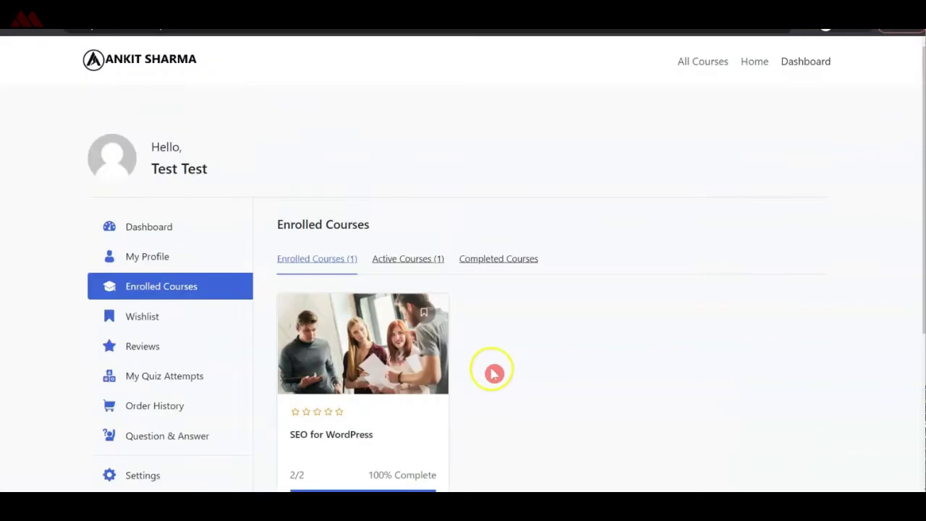
Add Demo course 2 to the cart from the All Courses page and open the cart
{"action": "left_click", "coordinate": [714, 66]}
{"action": "scroll", "coordinate": [284, 271], "scroll_direction": "down", "scroll_amount": 1}
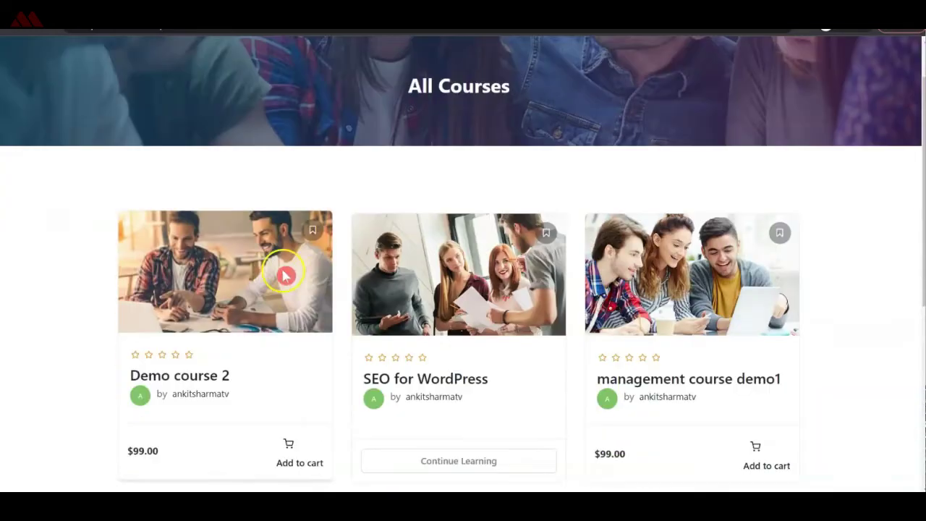
{"action": "scroll", "coordinate": [876, 260], "scroll_direction": "down", "scroll_amount": 2}
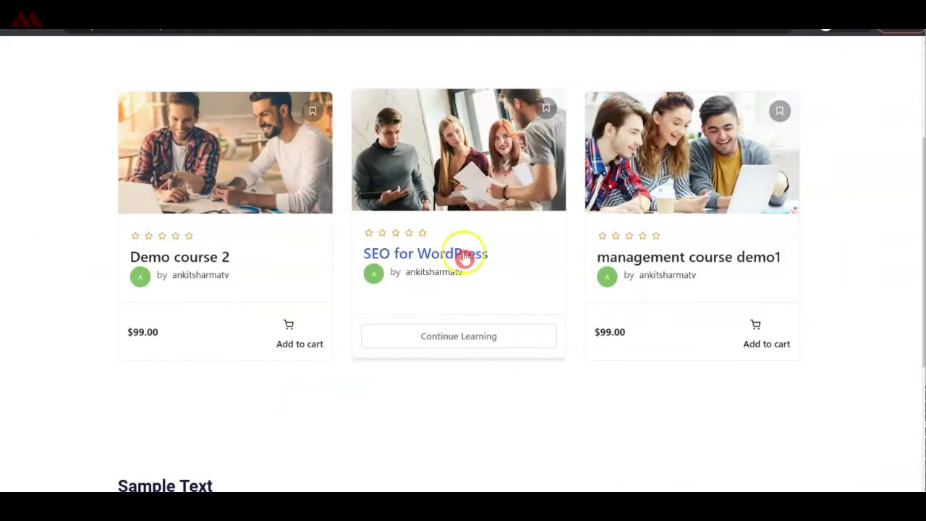
{"action": "scroll", "coordinate": [683, 253], "scroll_direction": "up", "scroll_amount": 1}
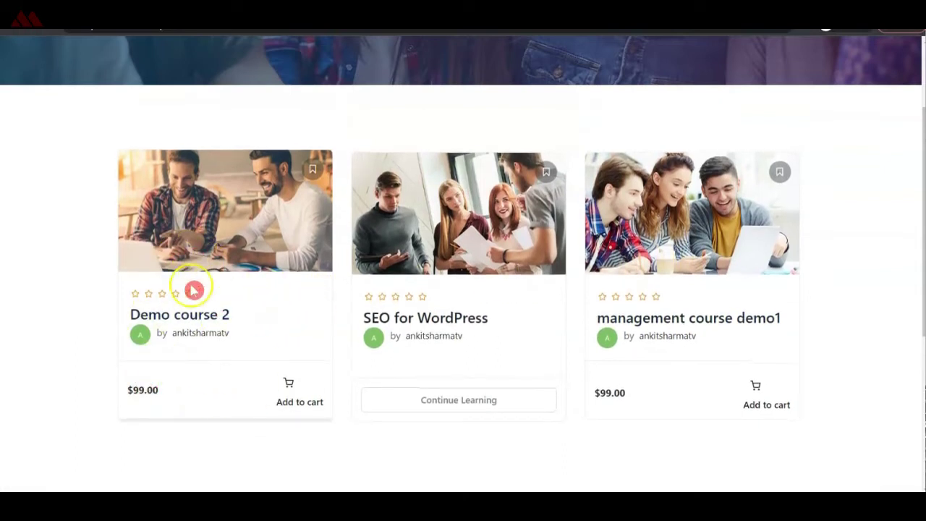
{"action": "left_click", "coordinate": [289, 379]}
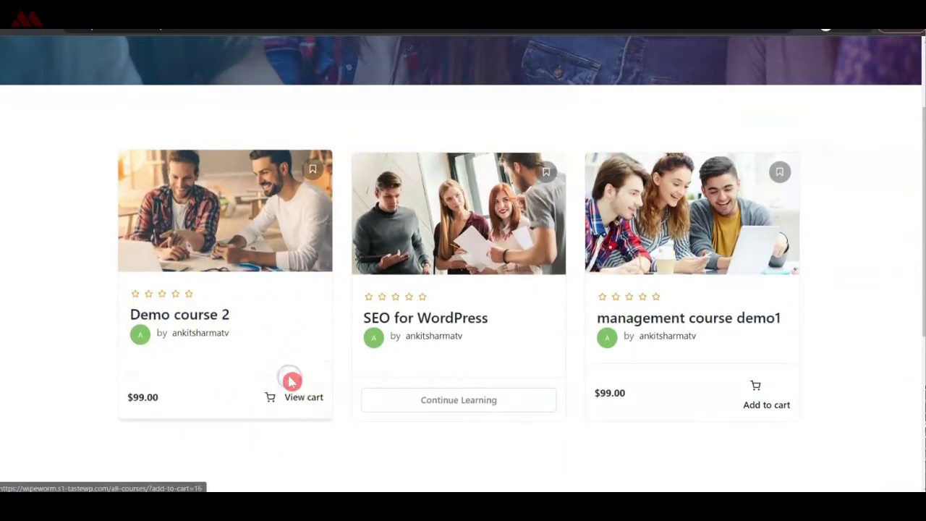
{"action": "left_click", "coordinate": [297, 402]}
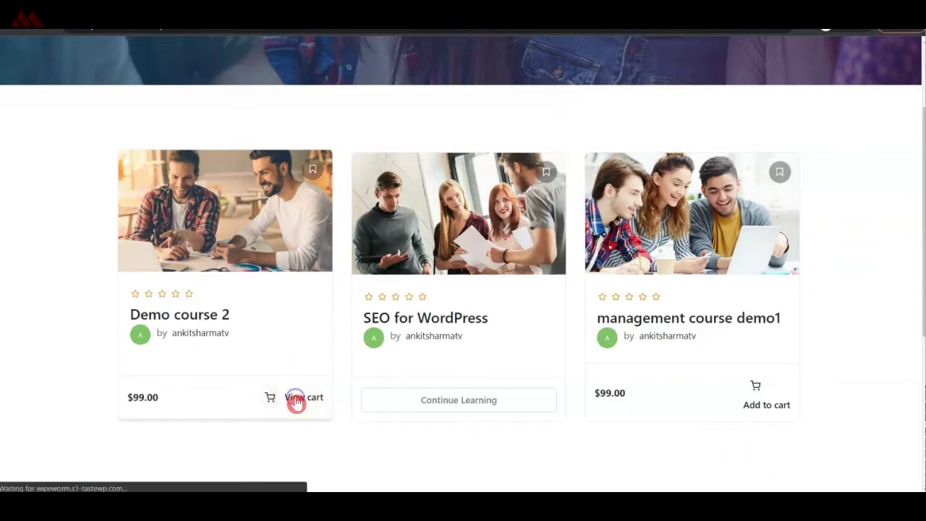
Proceed from the cart to checkout and review the billing details form and order summary
{"action": "scroll", "coordinate": [554, 227], "scroll_direction": "down", "scroll_amount": 1}
{"action": "left_click", "coordinate": [661, 330]}
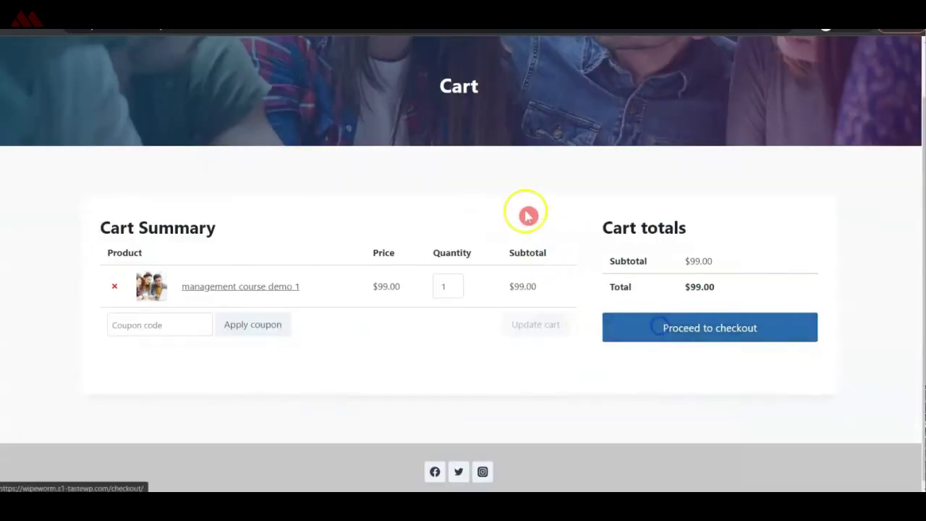
{"action": "scroll", "coordinate": [340, 359], "scroll_direction": "down", "scroll_amount": 3}
{"action": "scroll", "coordinate": [335, 362], "scroll_direction": "up", "scroll_amount": 5}
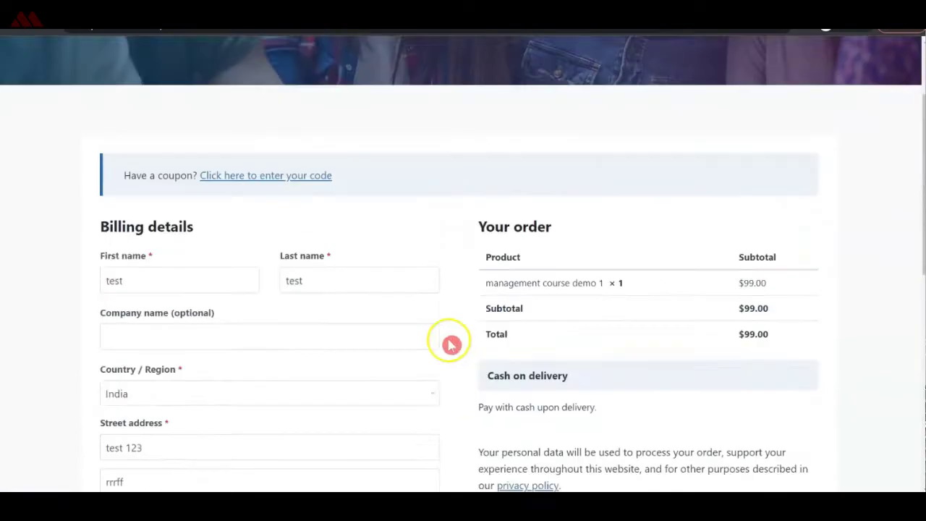
Return from checkout to the home page and review its sections as a student
{"action": "left_click", "coordinate": [181, 64]}
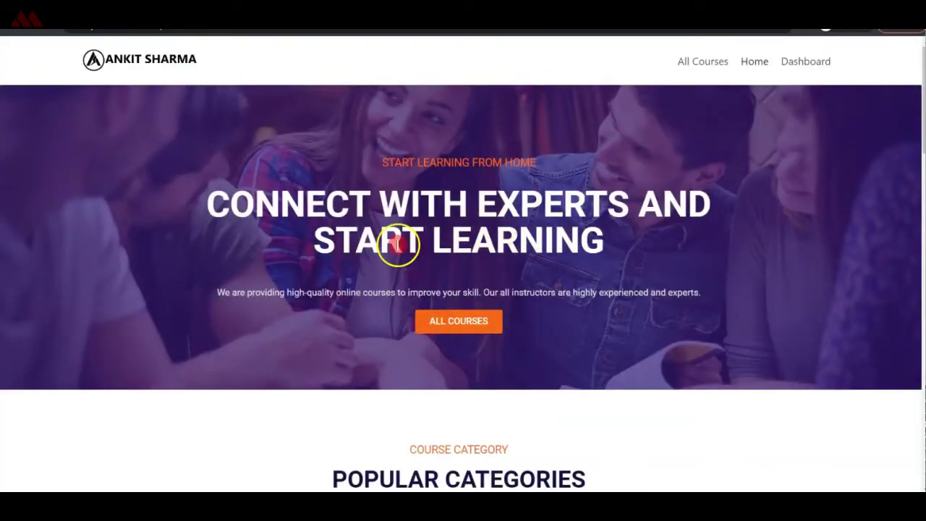
{"action": "scroll", "coordinate": [362, 252], "scroll_direction": "down", "scroll_amount": 8}
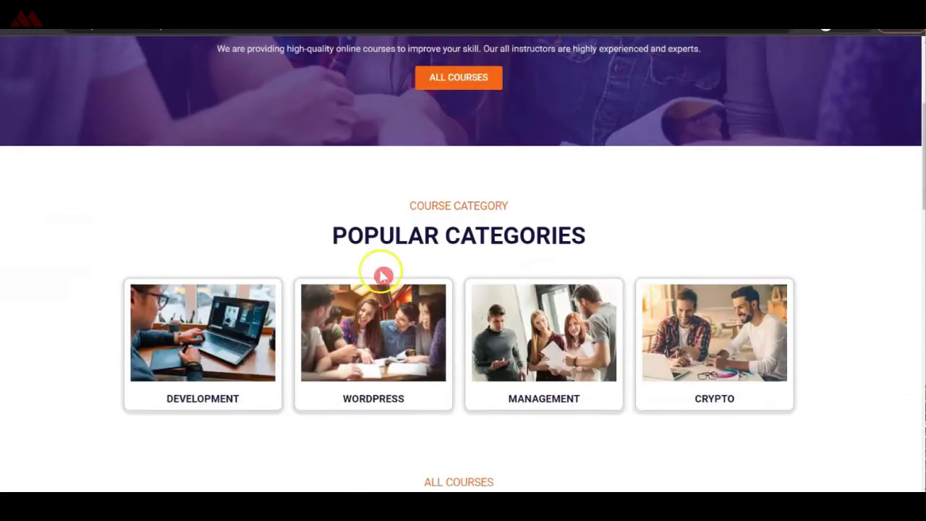
{"action": "scroll", "coordinate": [380, 271], "scroll_direction": "down", "scroll_amount": 2}
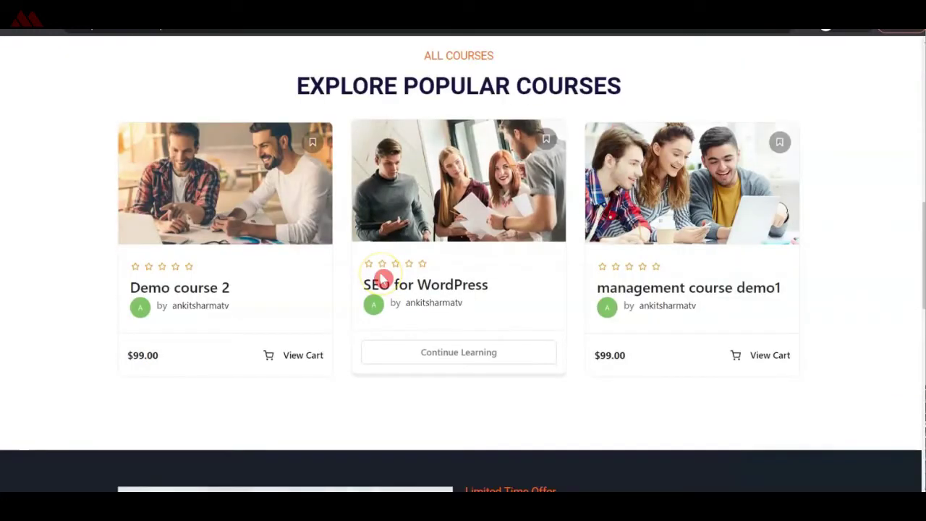
{"action": "scroll", "coordinate": [376, 290], "scroll_direction": "down", "scroll_amount": 4}
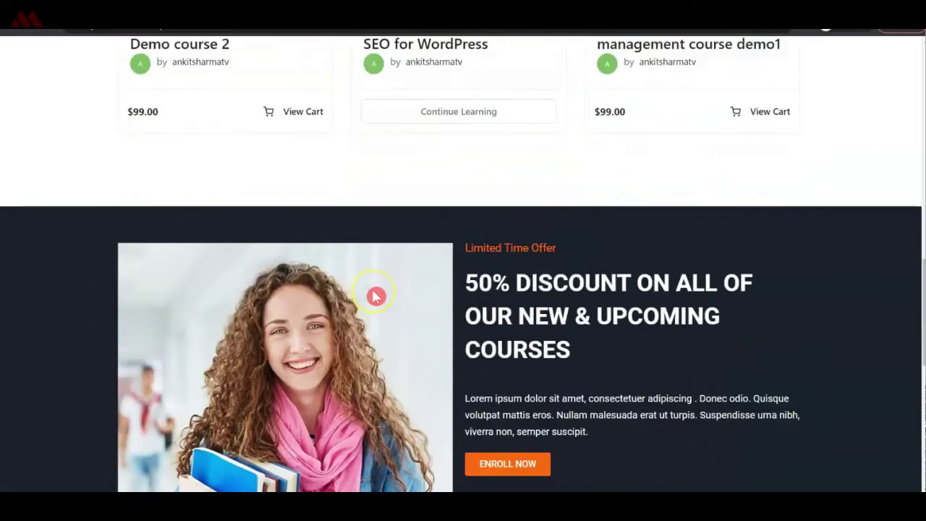
{"action": "scroll", "coordinate": [376, 297], "scroll_direction": "down", "scroll_amount": 5}
{"action": "scroll", "coordinate": [376, 299], "scroll_direction": "down", "scroll_amount": 3}
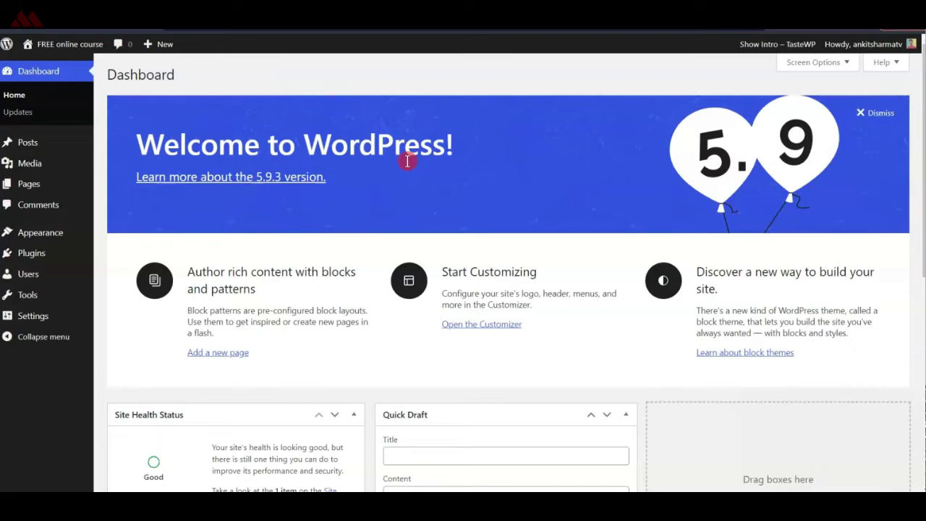
Search the WordPress plugin directory for elementor and install the Elementor Website Builder plugin
{"action": "mouse_move", "coordinate": [16, 258]}
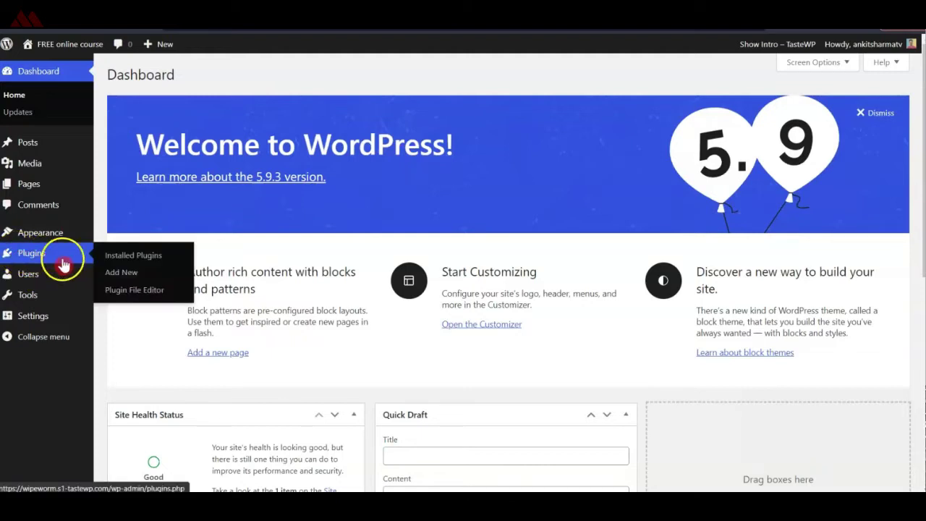
{"action": "left_click", "coordinate": [119, 275]}
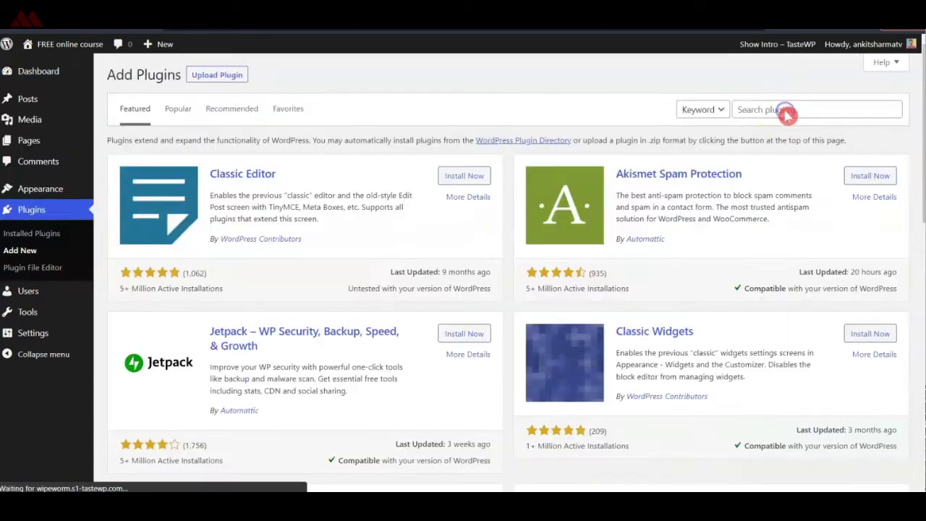
{"action": "left_click", "coordinate": [787, 113]}
{"action": "type", "text": "elem"}
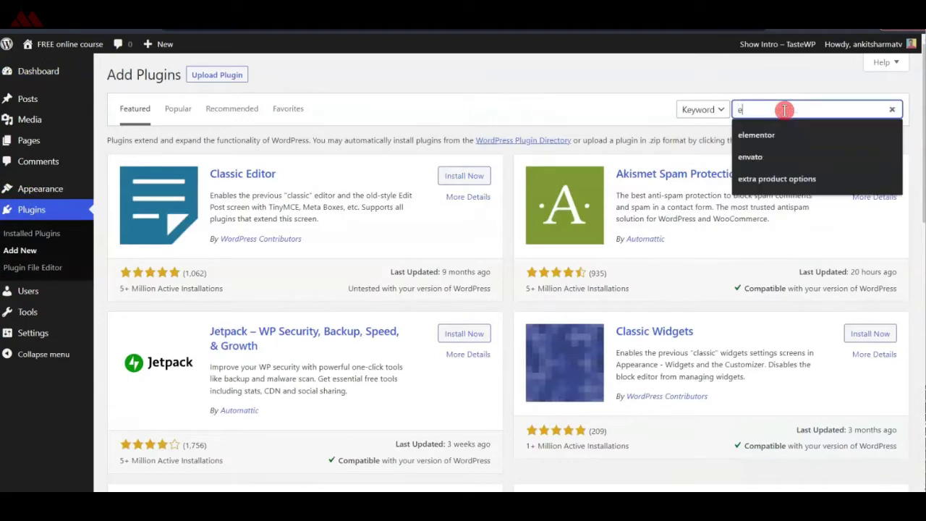
{"action": "left_click", "coordinate": [767, 135]}
{"action": "left_click", "coordinate": [463, 179]}
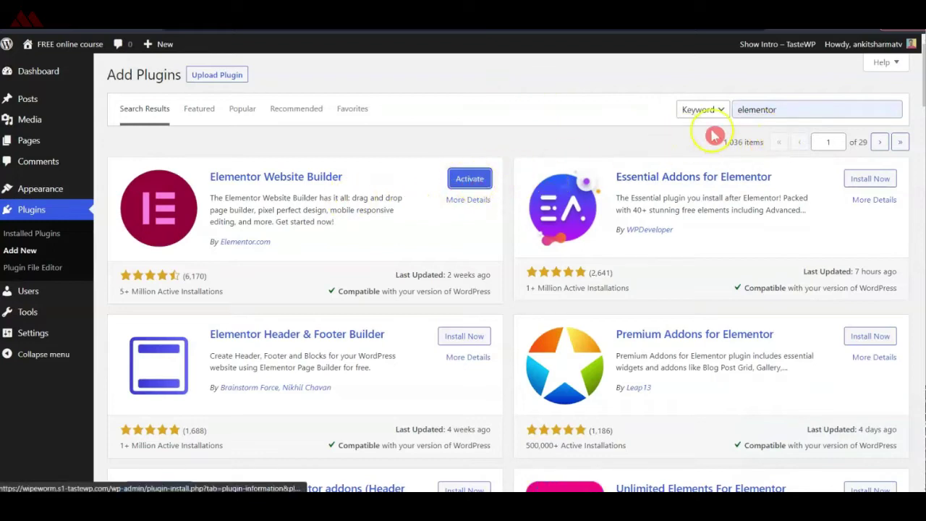
Search the plugin directory for woocommerce and install the WooCommerce plugin
{"action": "left_click", "coordinate": [810, 108]}
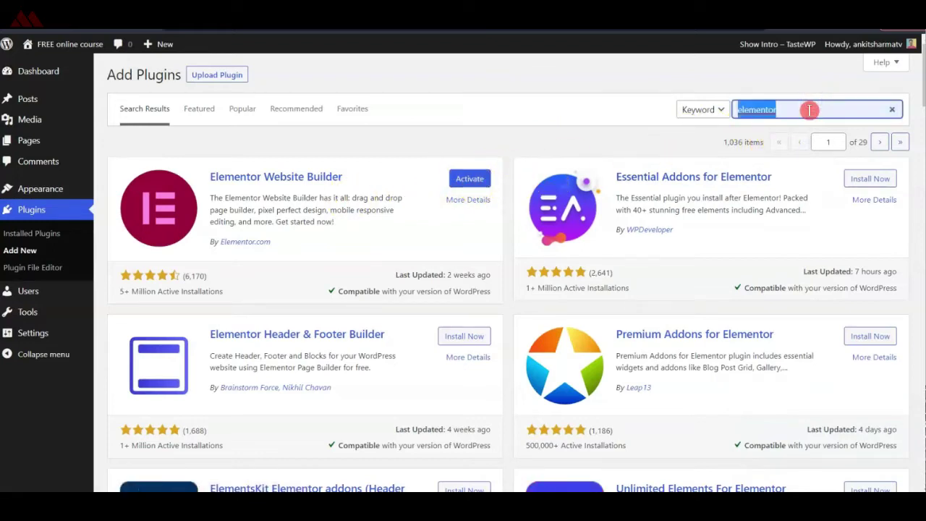
{"action": "type", "text": "woo"}
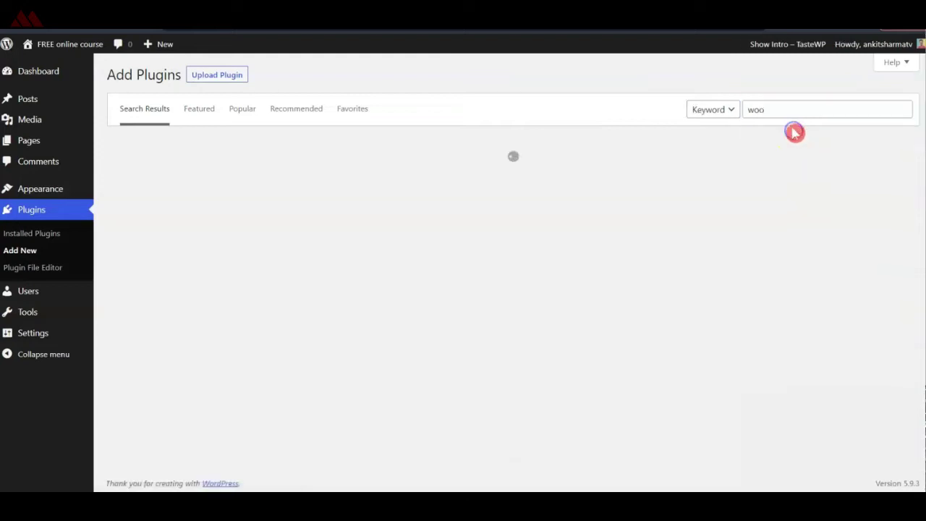
{"action": "left_click", "coordinate": [774, 129]}
{"action": "key", "text": "Return"}
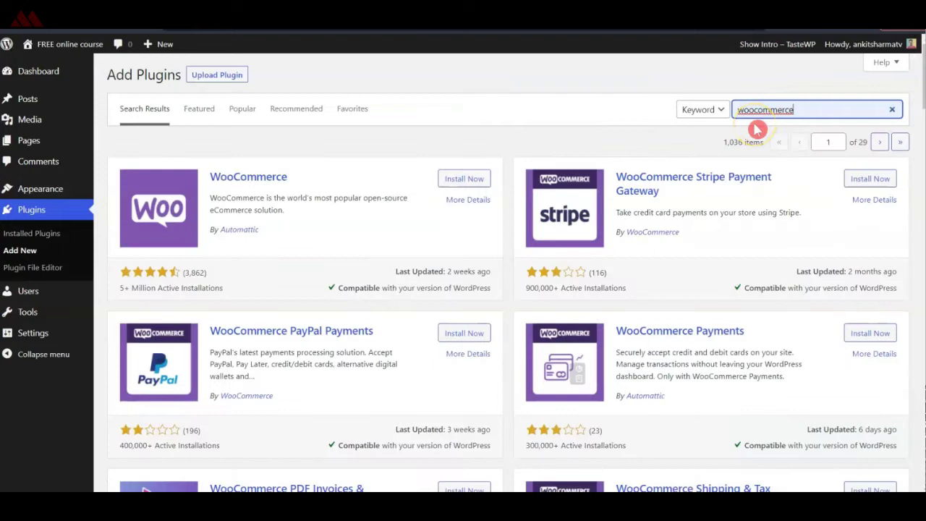
{"action": "left_click", "coordinate": [479, 179]}
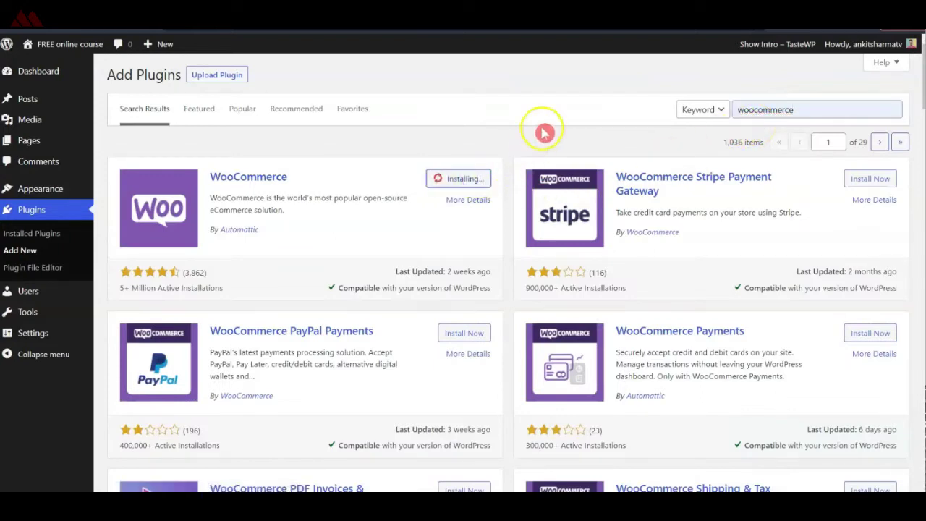
Find and install the Tutor LMS Elementor Addons plugin and the Tutor LMS eLearning and online course solution plugin
{"action": "double_click", "coordinate": [774, 110]}
{"action": "type", "text": "Tutor LMS Elementor"}
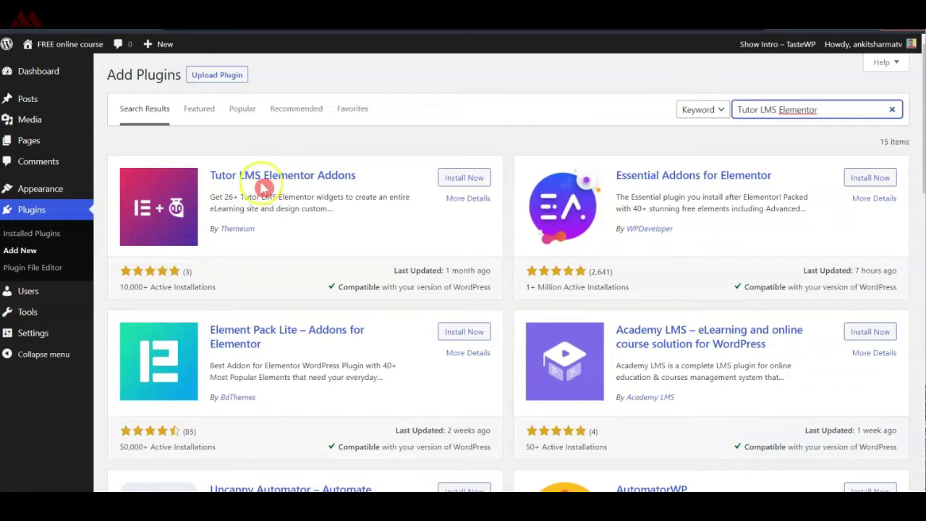
{"action": "left_click", "coordinate": [466, 181]}
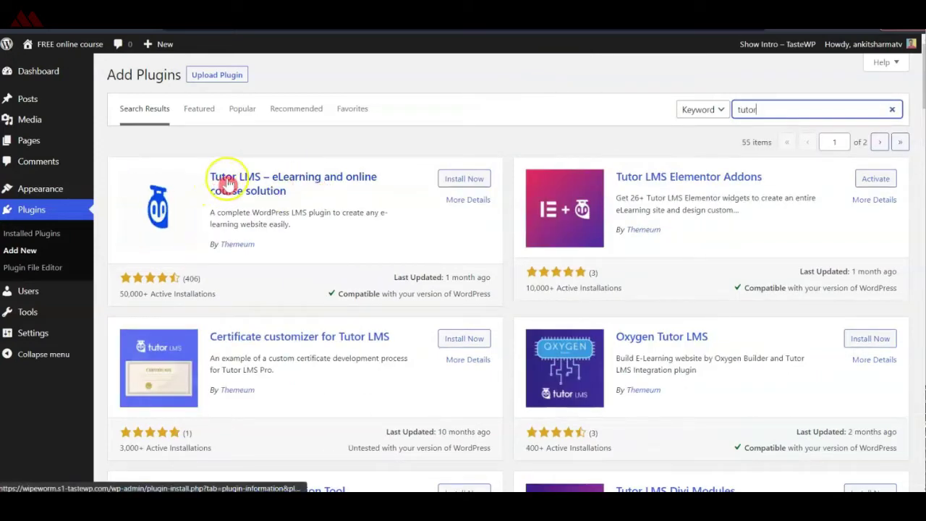
{"action": "left_click", "coordinate": [459, 180]}
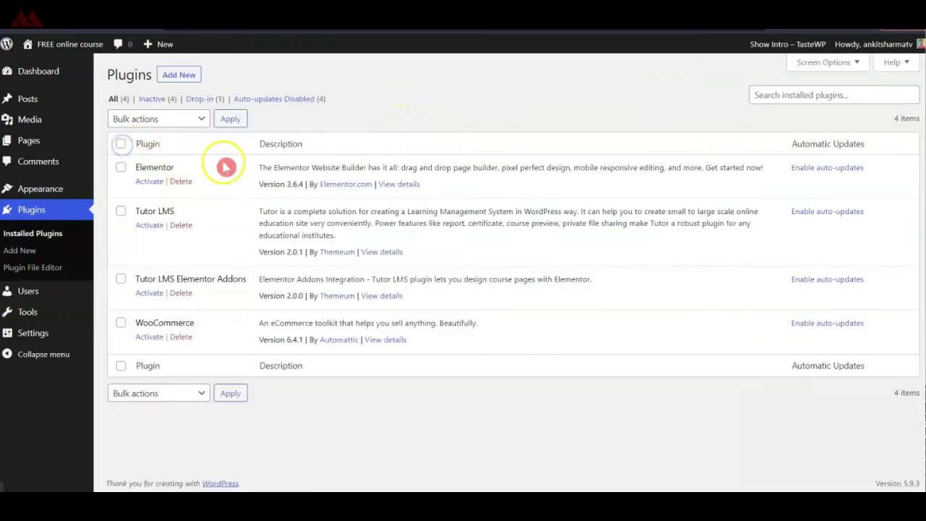
Activate all four installed plugins together with one bulk action
{"action": "left_click", "coordinate": [121, 143]}
{"action": "left_click", "coordinate": [150, 120]}
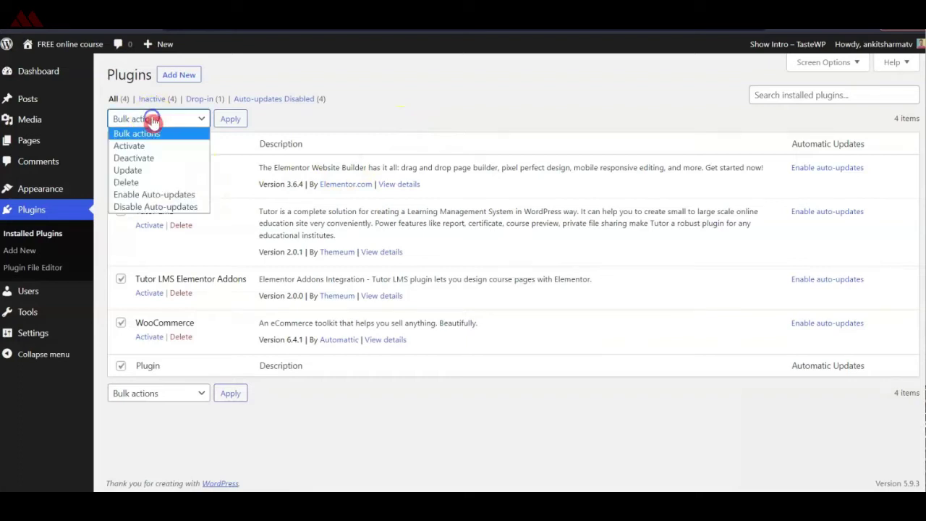
{"action": "left_click", "coordinate": [145, 148]}
{"action": "left_click", "coordinate": [230, 119]}
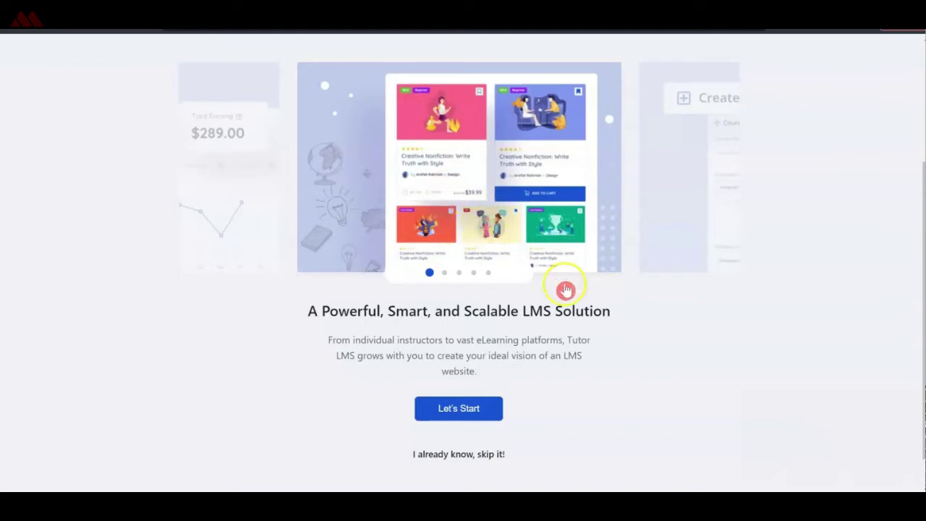
Start the Tutor LMS setup as Individual and proceed through the general and course settings with three courses per row and 5 per page
{"action": "left_click", "coordinate": [486, 411]}
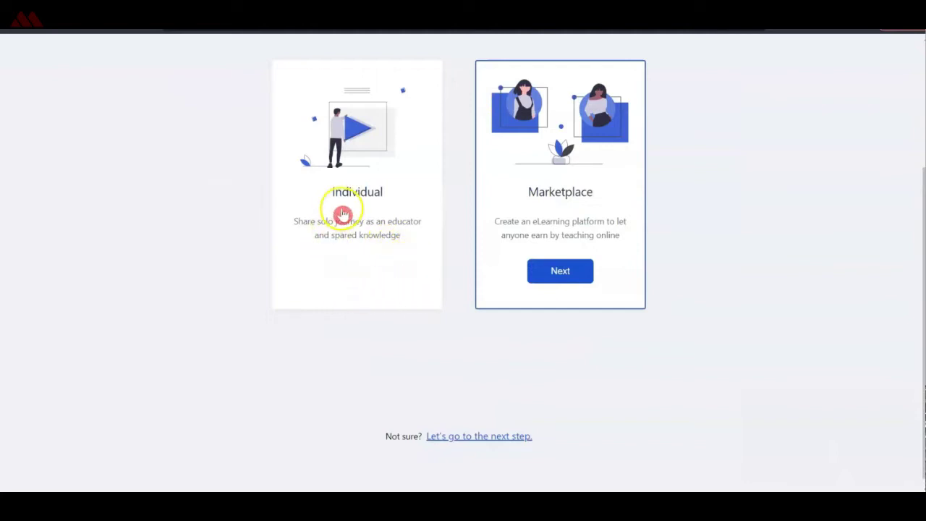
{"action": "left_click", "coordinate": [357, 175]}
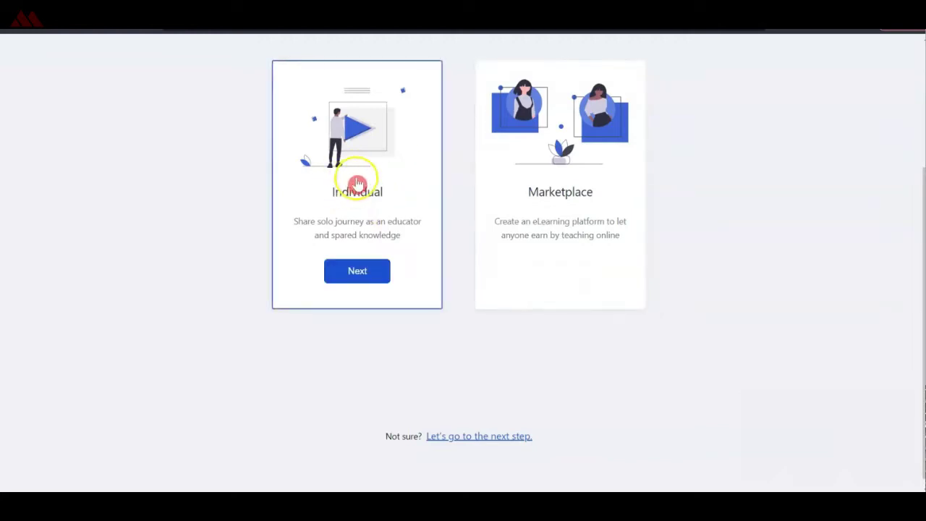
{"action": "left_click", "coordinate": [364, 270]}
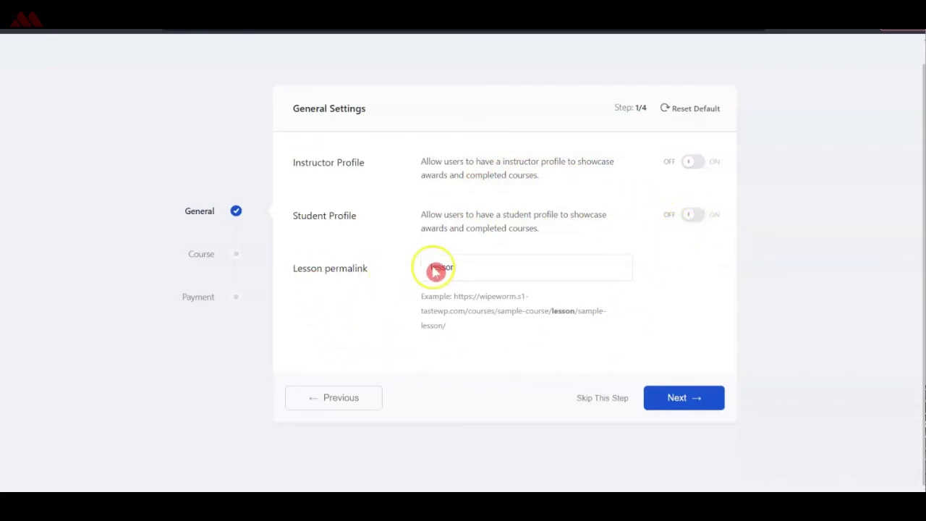
{"action": "left_click", "coordinate": [670, 397]}
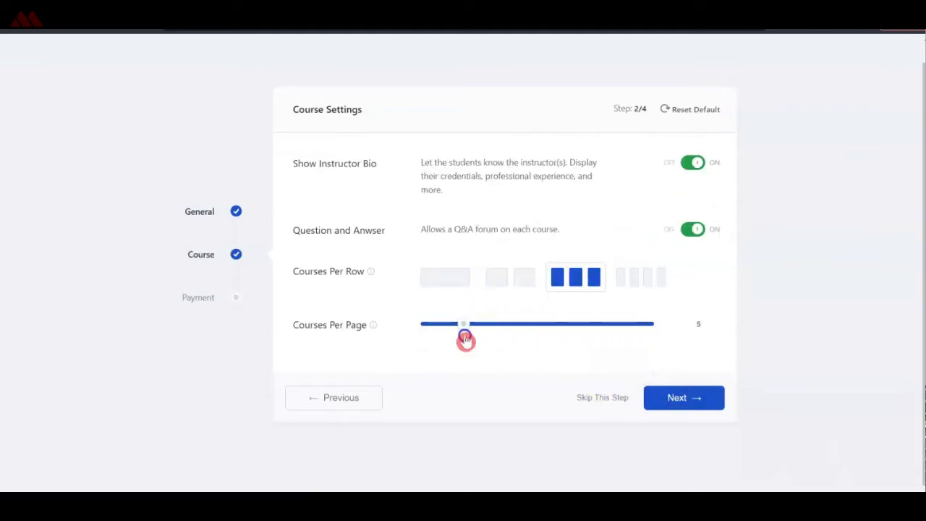
{"action": "left_click", "coordinate": [687, 398]}
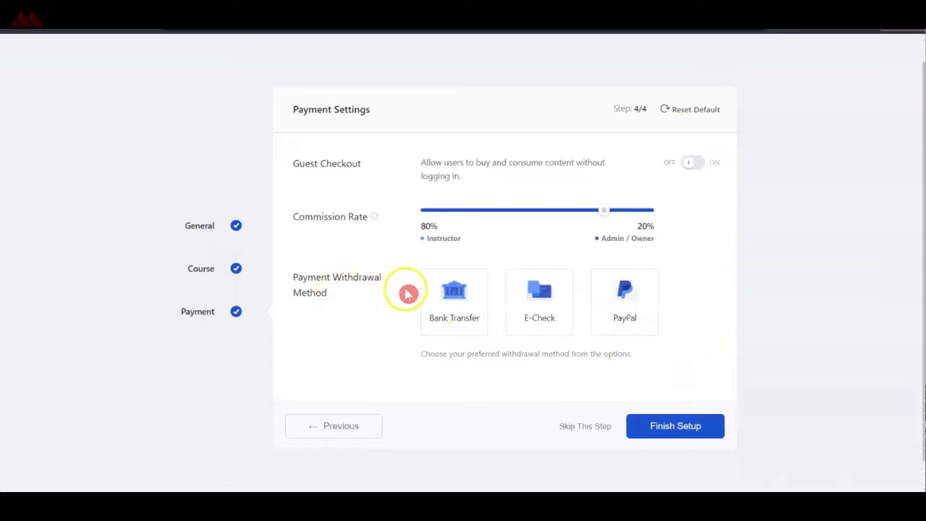
Choose E-Check as the payment withdrawal method and finish the Tutor LMS setup
{"action": "left_click", "coordinate": [542, 323]}
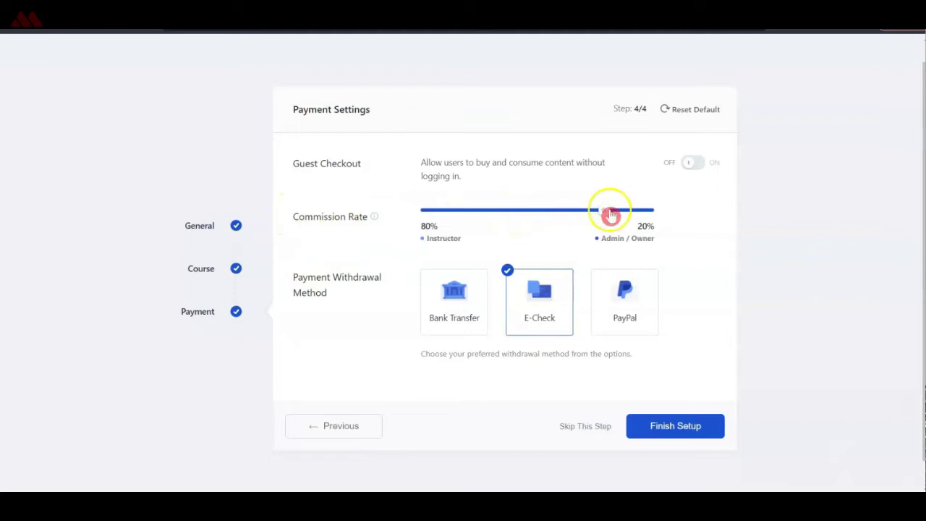
{"action": "left_click", "coordinate": [672, 438]}
{"action": "scroll", "coordinate": [670, 430], "scroll_direction": "down", "scroll_amount": 2}
{"action": "left_click", "coordinate": [605, 405]}
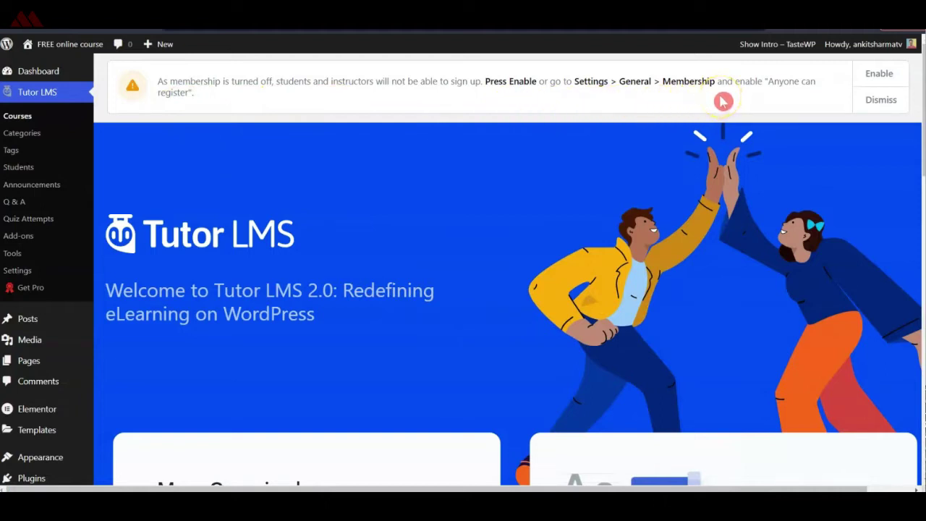
Enable membership registration from the Tutor LMS notice so students and instructors can sign up
{"action": "left_click", "coordinate": [879, 76]}
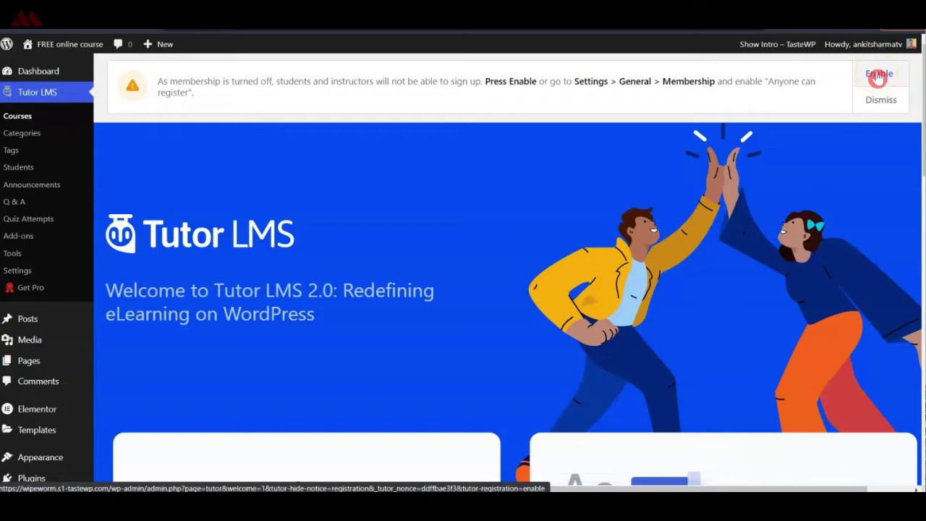
{"action": "left_click", "coordinate": [879, 75]}
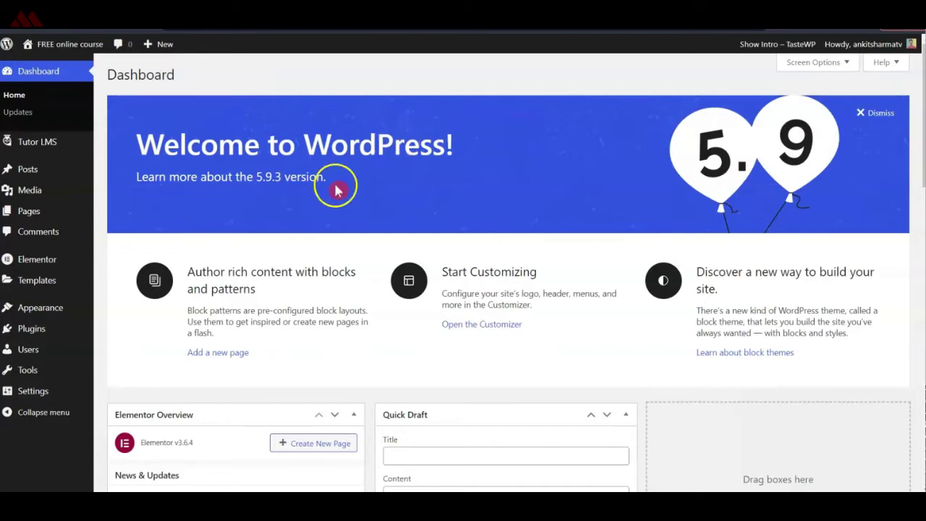
Search the theme directory for kadence, and install and activate the Kadence theme
{"action": "mouse_move", "coordinate": [49, 309]}
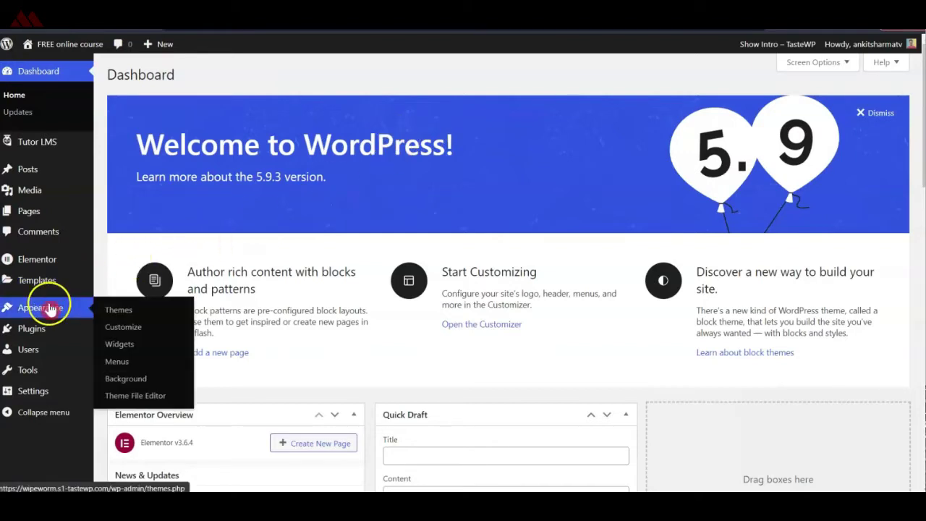
{"action": "left_click", "coordinate": [124, 311]}
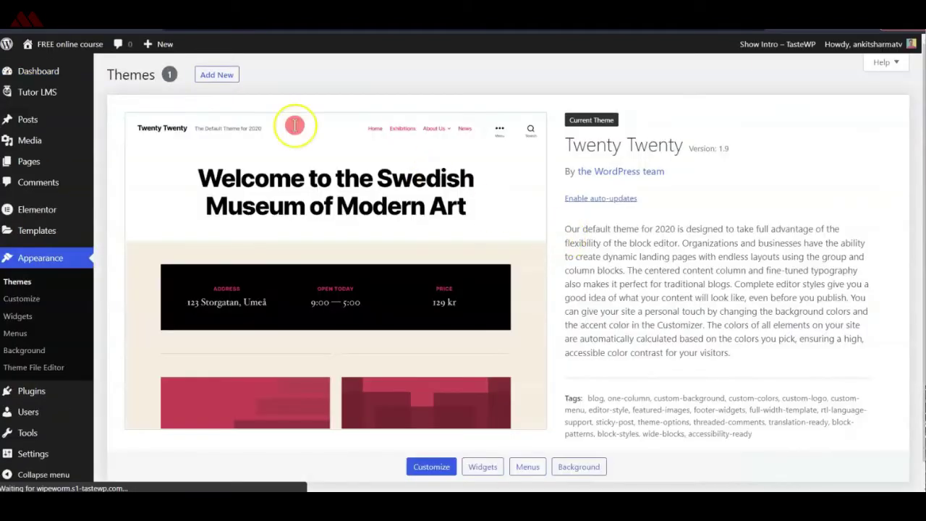
{"action": "left_click", "coordinate": [230, 77]}
{"action": "left_click", "coordinate": [827, 108]}
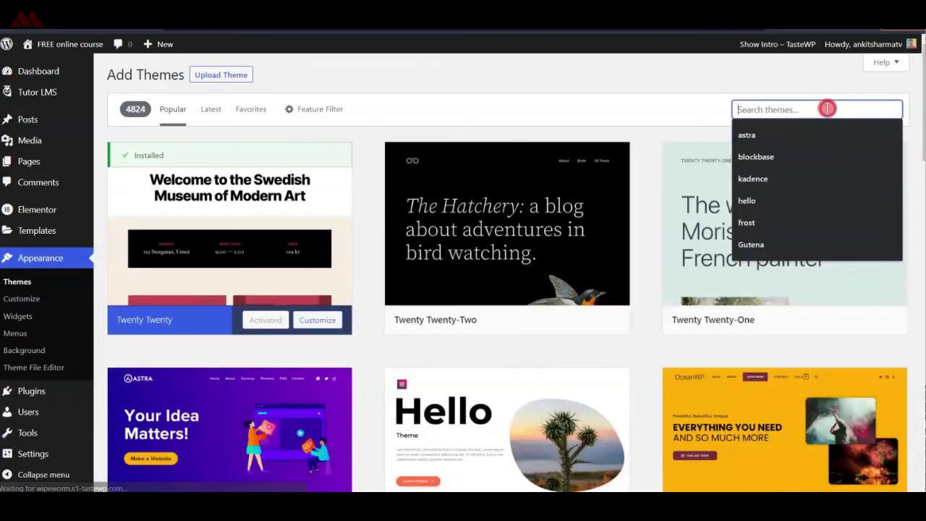
{"action": "left_click", "coordinate": [784, 179]}
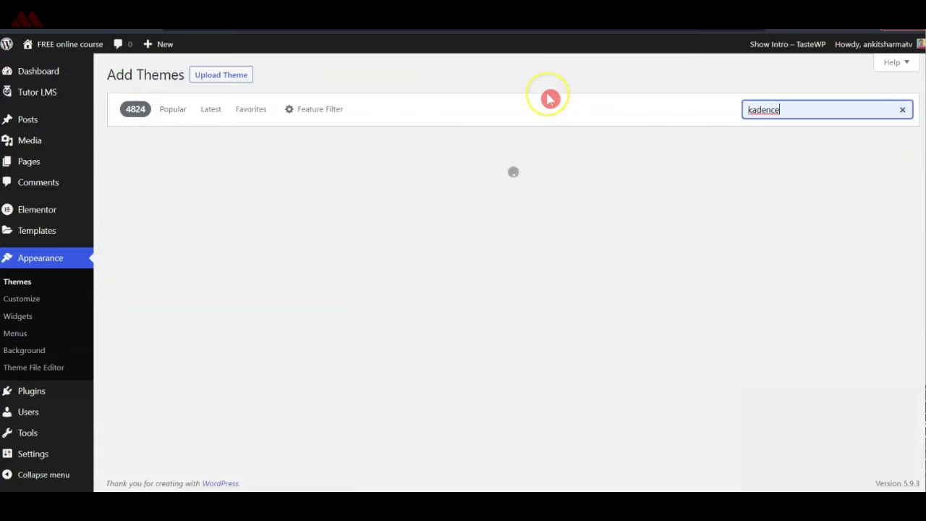
{"action": "mouse_move", "coordinate": [312, 228]}
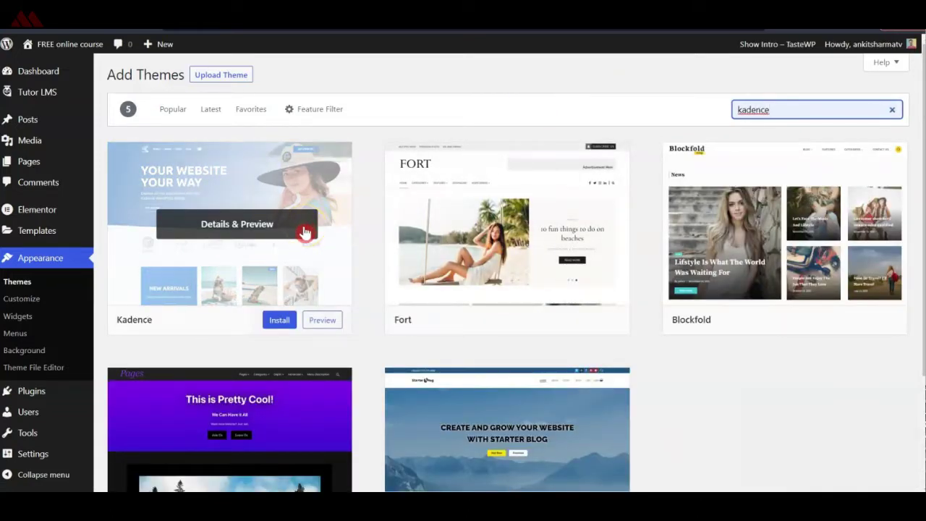
{"action": "left_click", "coordinate": [283, 322]}
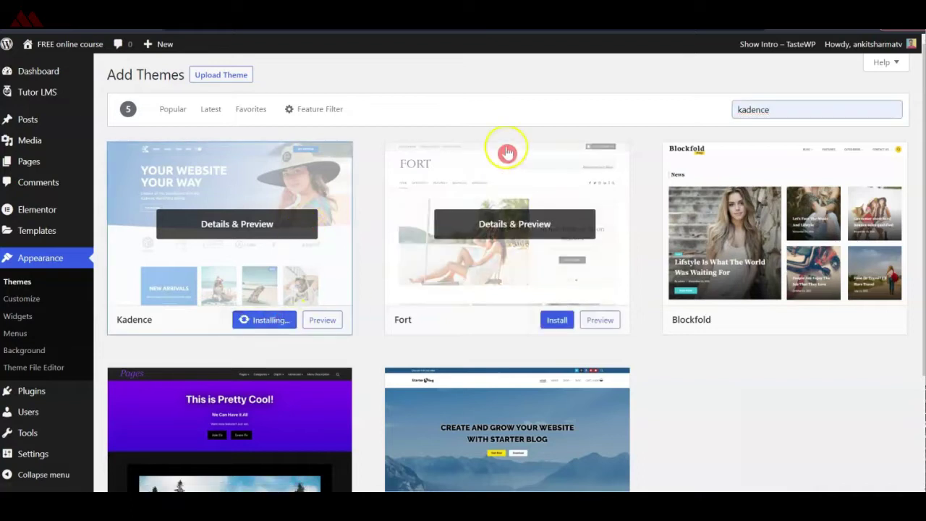
{"action": "left_click", "coordinate": [262, 322]}
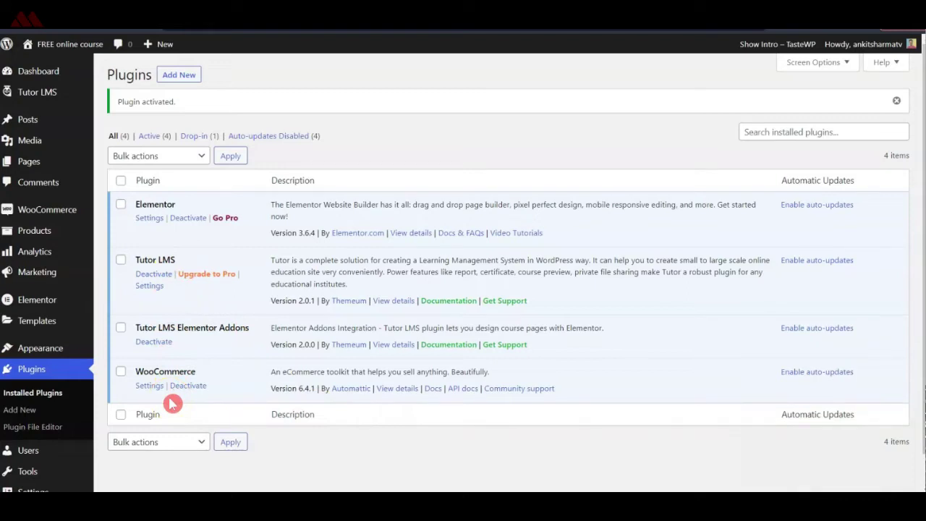
Set the eCommerce engine in the Tutor LMS monetization settings to WooCommerce and save the changes
{"action": "mouse_move", "coordinate": [18, 91]}
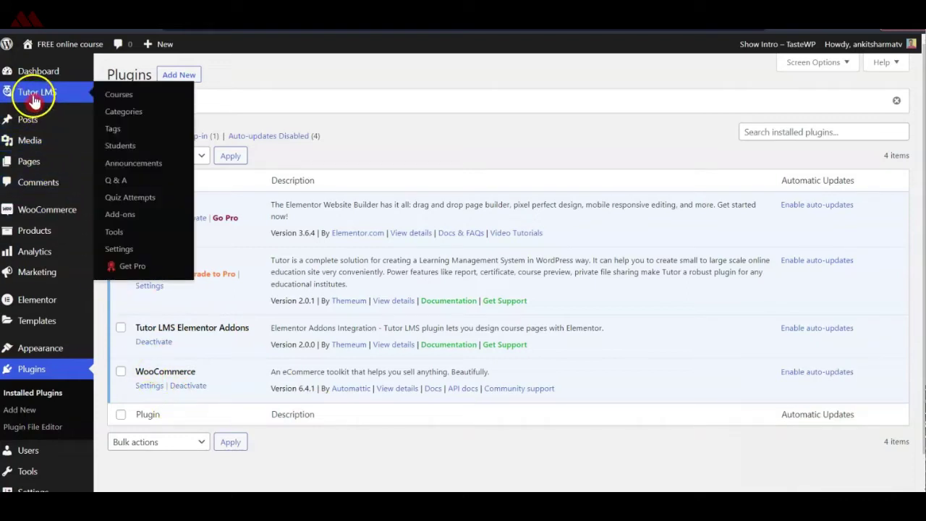
{"action": "left_click", "coordinate": [122, 249]}
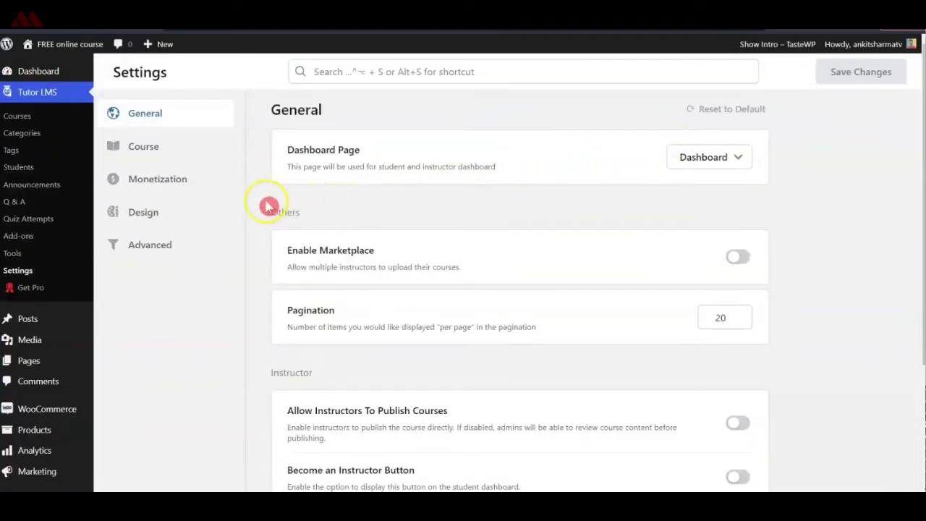
{"action": "left_click", "coordinate": [155, 190]}
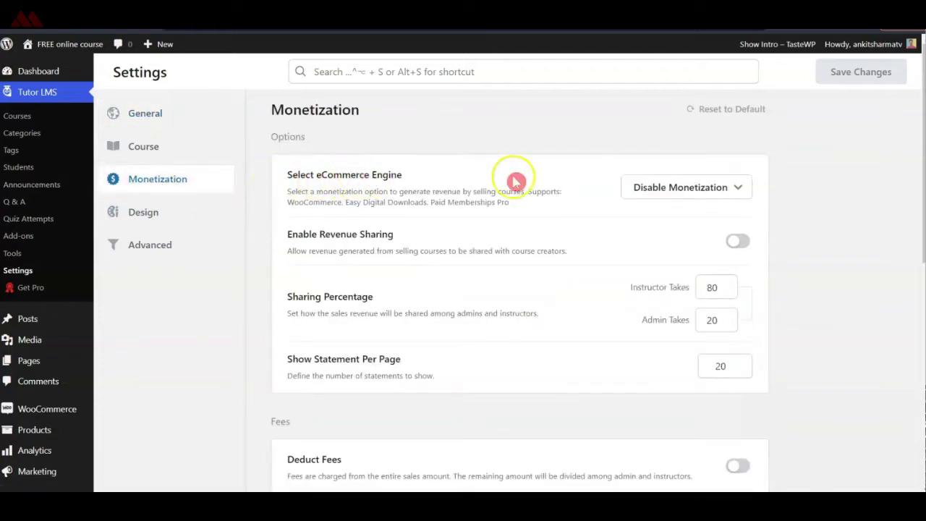
{"action": "left_click", "coordinate": [738, 186]}
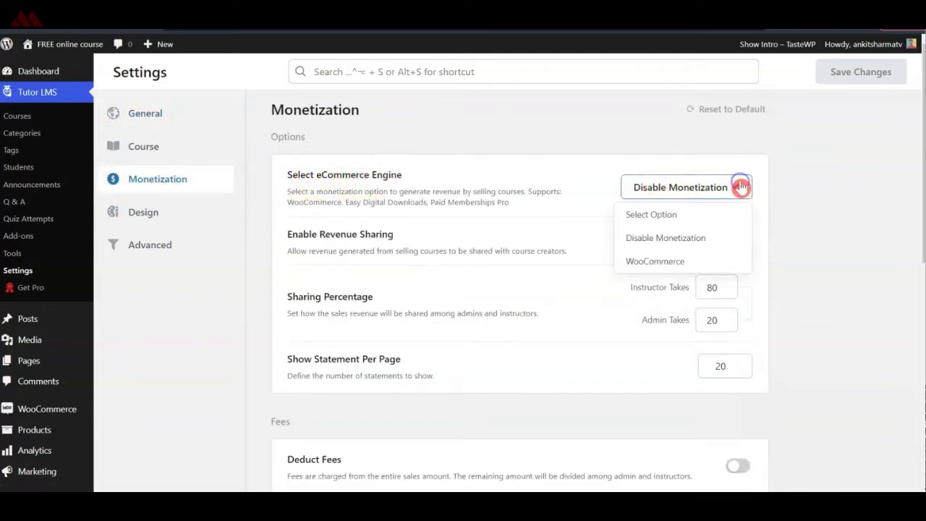
{"action": "left_click", "coordinate": [638, 261]}
{"action": "left_click", "coordinate": [838, 72]}
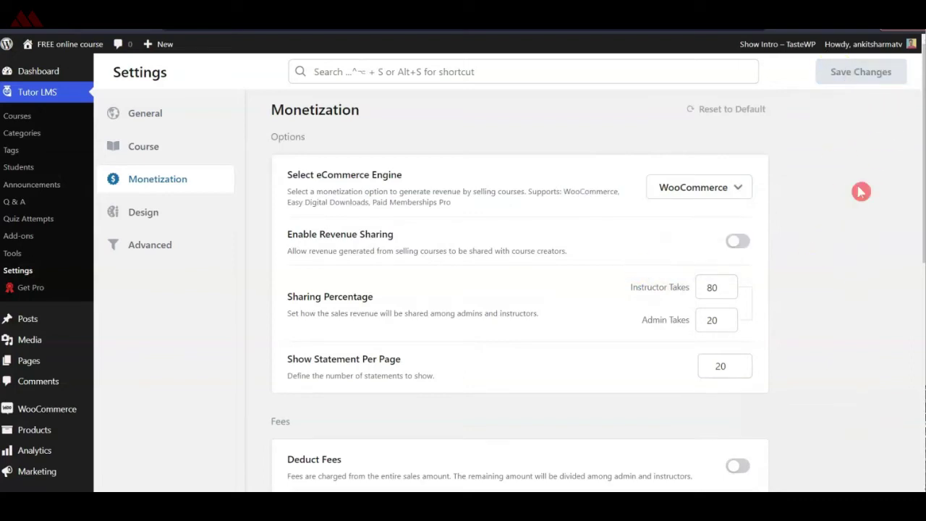
Enable the Cash on delivery payment method in the WooCommerce payment settings
{"action": "mouse_move", "coordinate": [43, 409]}
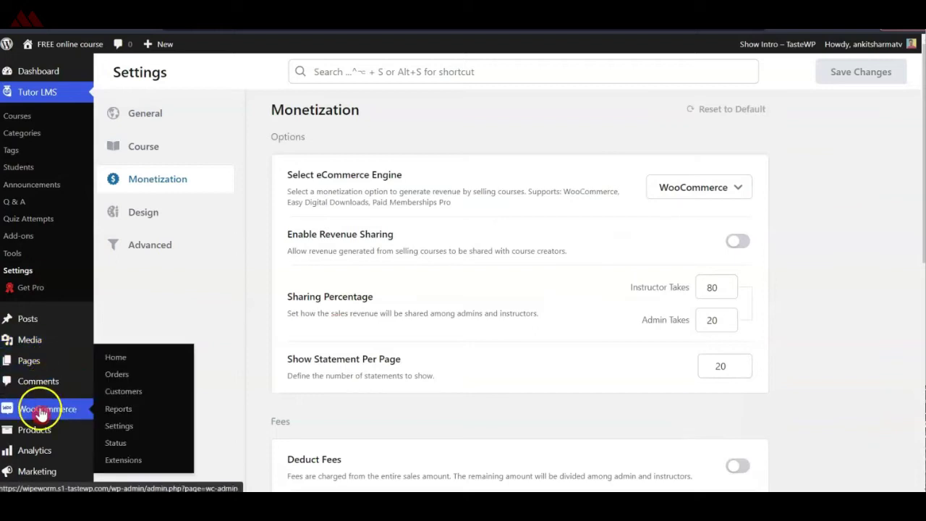
{"action": "left_click", "coordinate": [122, 427]}
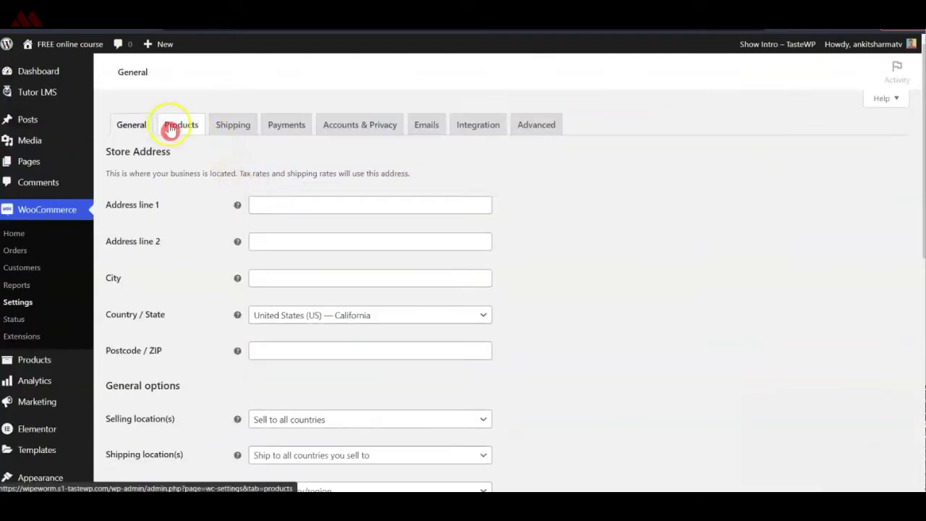
{"action": "left_click", "coordinate": [275, 125]}
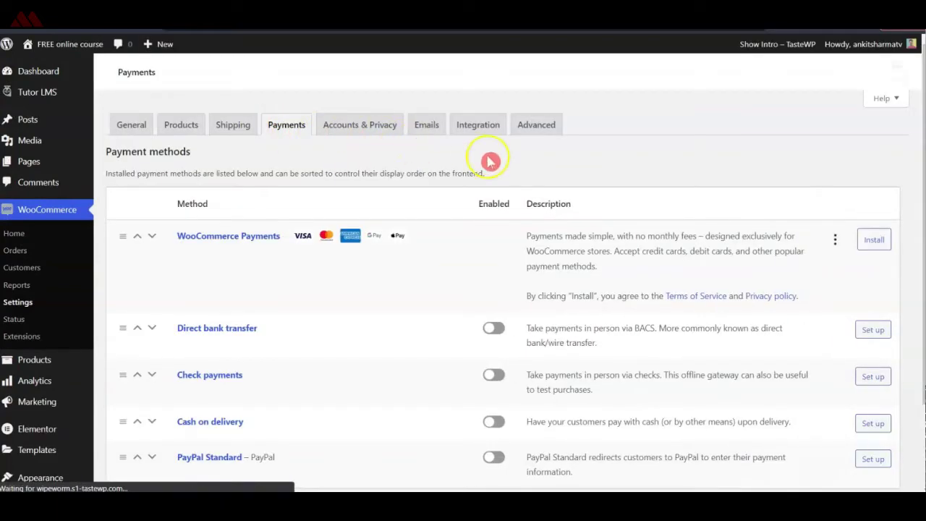
{"action": "scroll", "coordinate": [492, 311], "scroll_direction": "down", "scroll_amount": 3}
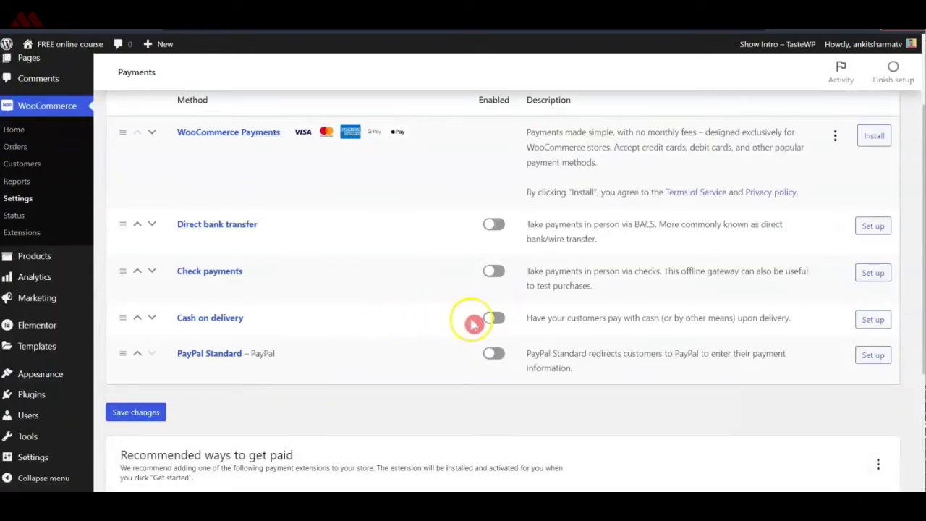
{"action": "left_click", "coordinate": [492, 320]}
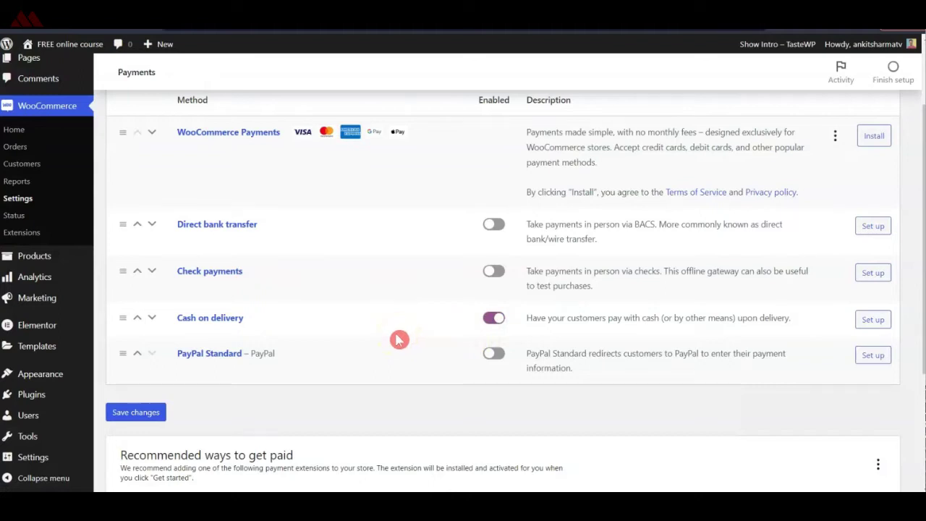
Save the payment settings, and in Accounts & Privacy disallow orders without an account and allow existing-account login during checkout
{"action": "scroll", "coordinate": [400, 339], "scroll_direction": "down", "scroll_amount": 5}
{"action": "left_click", "coordinate": [137, 222]}
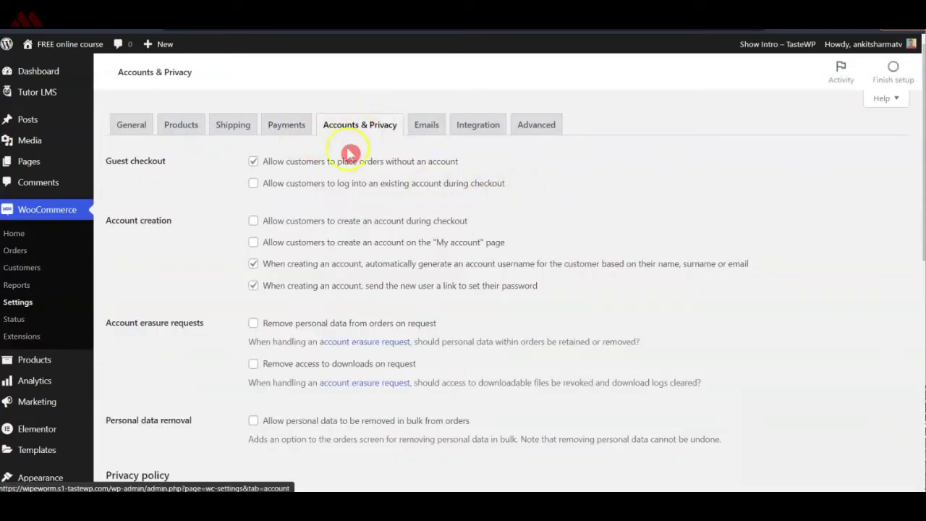
{"action": "left_click", "coordinate": [274, 167]}
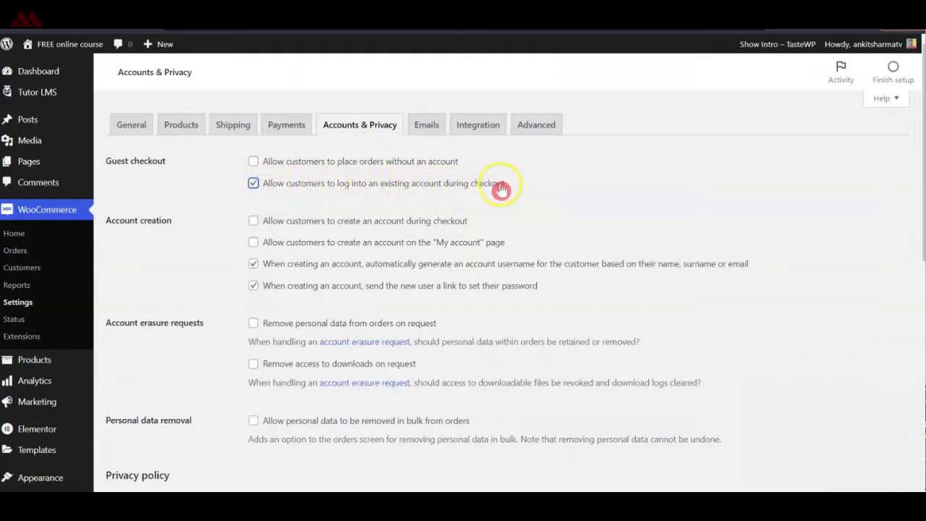
Allow customers to create accounts during checkout and on the "My account" page, and save the Accounts & Privacy settings
{"action": "left_click", "coordinate": [254, 222]}
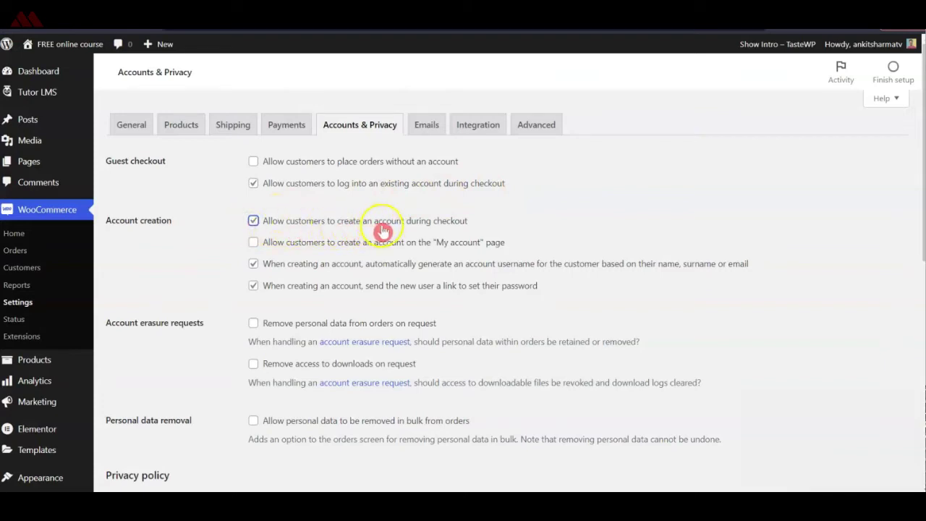
{"action": "left_click", "coordinate": [255, 244]}
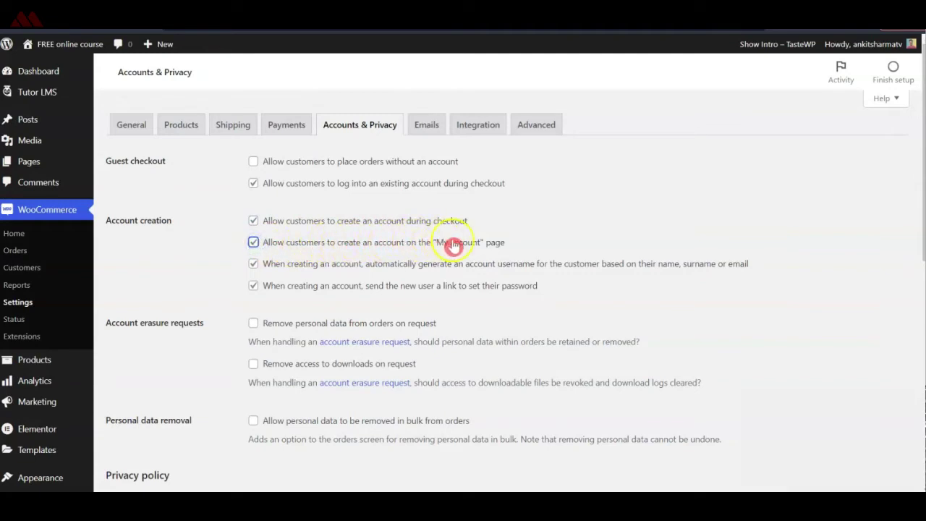
{"action": "scroll", "coordinate": [217, 232], "scroll_direction": "down", "scroll_amount": 6}
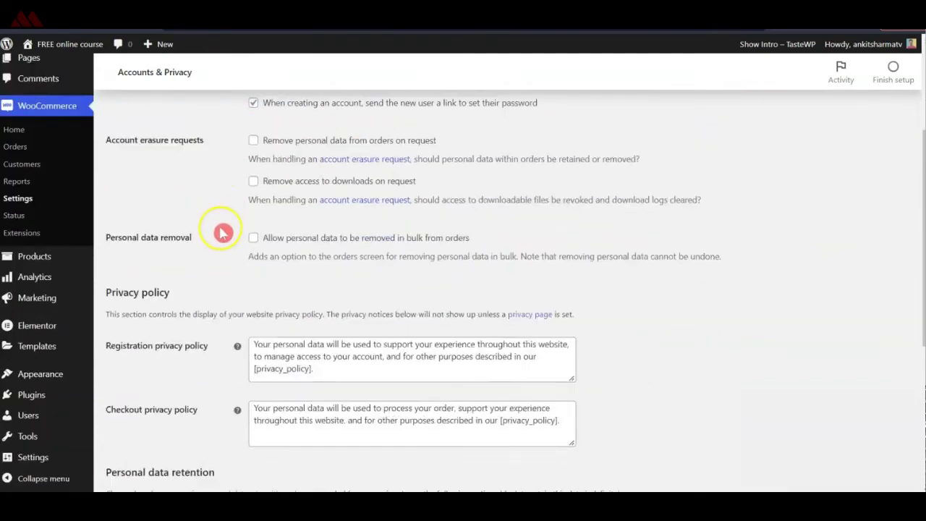
{"action": "left_click", "coordinate": [135, 429]}
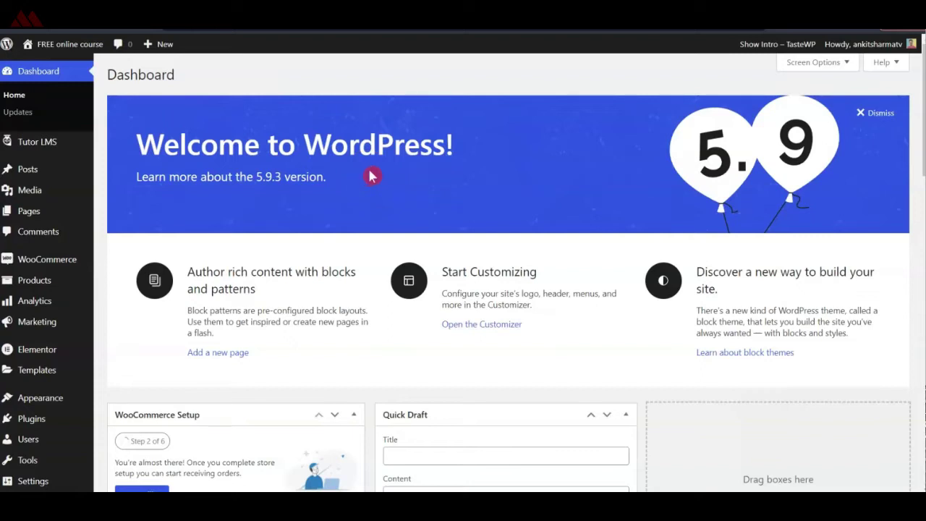
Create a new WooCommerce product titled "management course demo 1"
{"action": "mouse_move", "coordinate": [22, 145]}
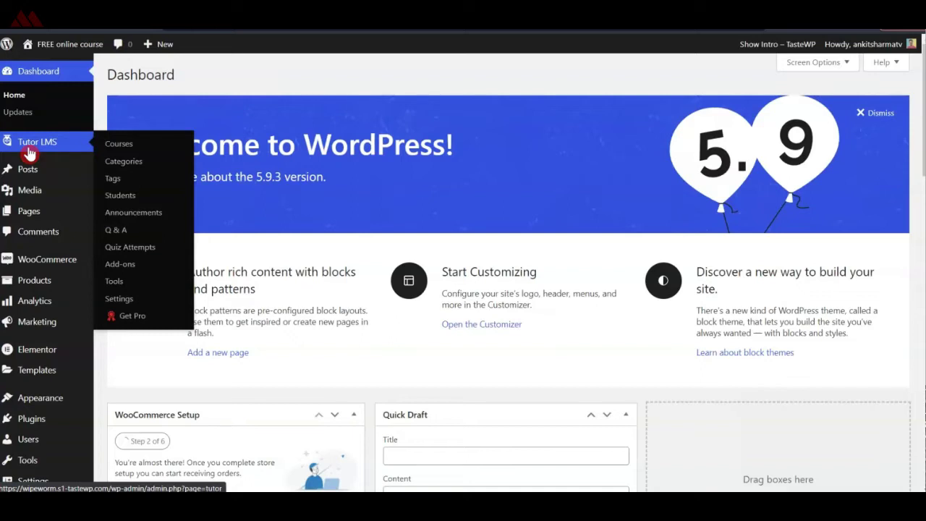
{"action": "left_click", "coordinate": [36, 150]}
{"action": "left_click", "coordinate": [42, 288]}
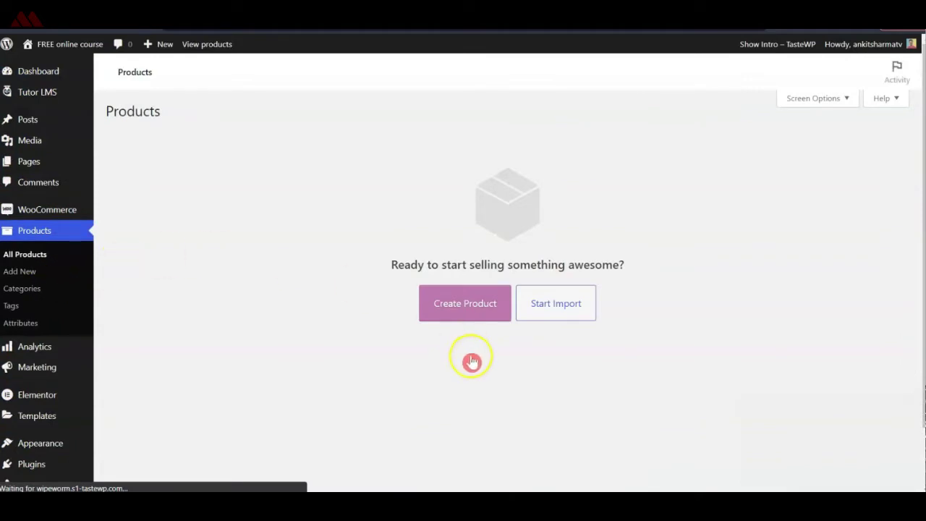
{"action": "left_click", "coordinate": [458, 312]}
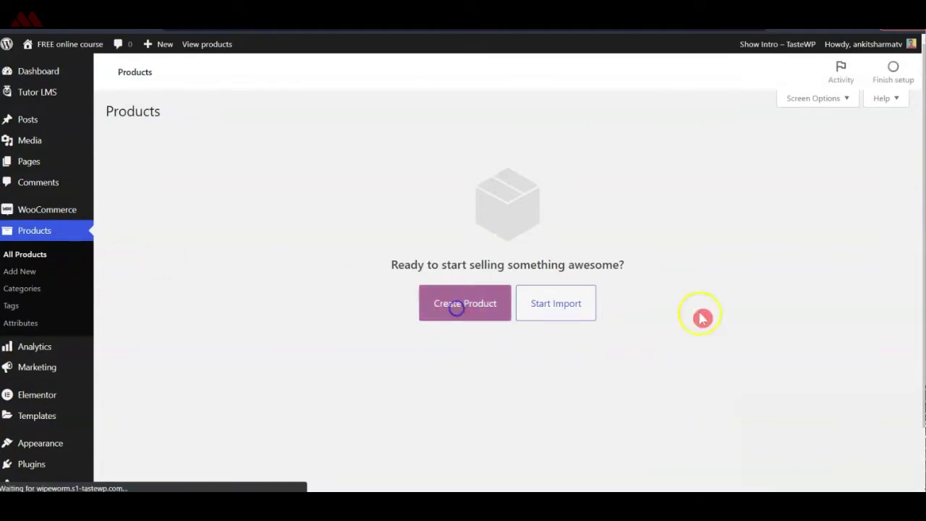
{"action": "left_click", "coordinate": [317, 131]}
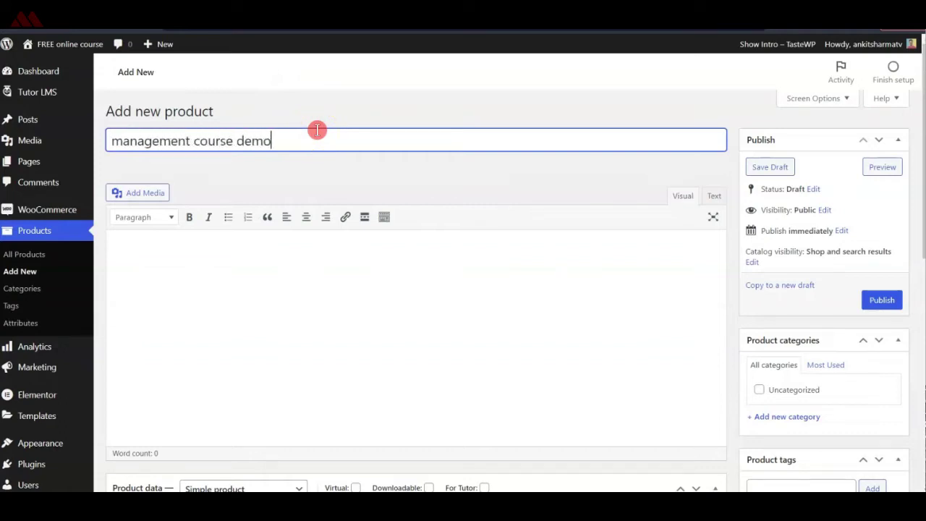
Fill the product description with two identical Lorem Ipsum placeholder paragraphs
{"action": "left_click", "coordinate": [320, 320]}
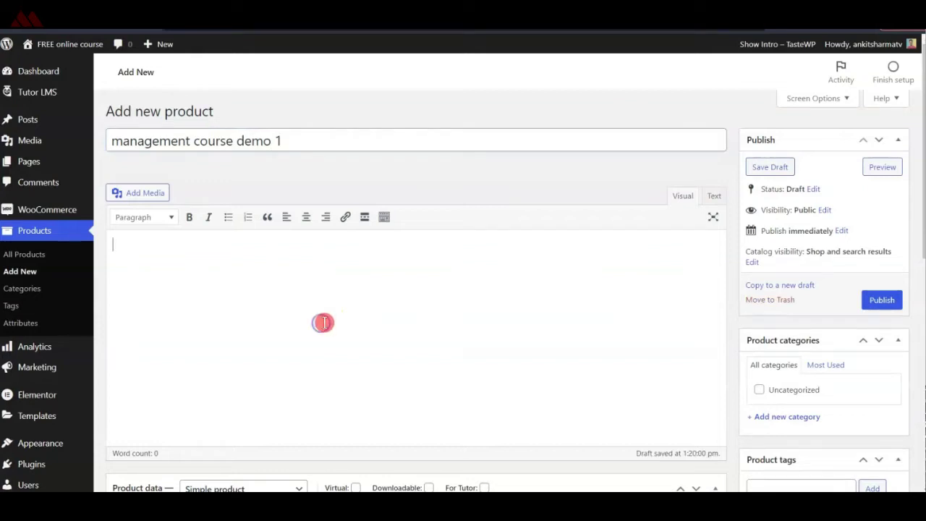
{"action": "type", "text": "Lorem Ipsum is simply dummy text of the printing and typesetting industry. Lorem Ipsum has been the industry's standard dummy text ever since the 1500s, when an unknown printer took a galley of type and scrambled it to make a type specimen book. It has survived not only five centuries, but also the leap into electronic typesetting, remaining essentially unchanged. It was popularised in the 1960s with the release of Letraset sheets containing Lorem Ipsum passages, and more recently with desktop publishing software like Aldus PageMaker including versions of Lorem Ipsum."}
{"action": "type", "text": "Lorem Ipsum is simply dummy text of the printing and typesetting industry. Lorem Ipsum has been the industry's standard dummy text ever since the 1500s, when an unknown printer took a galley of type and scrambled it to make a type specimen book. It has survived not only five centuries, but also the leap into electronic typesetting, remaining essentially unchanged. It was popularised in the 1960s with the release of Letraset sheets containing Lorem Ipsum passages, and more recently with desktop publishing software like Aldus PageMaker including versions of Lorem Ipsum."}
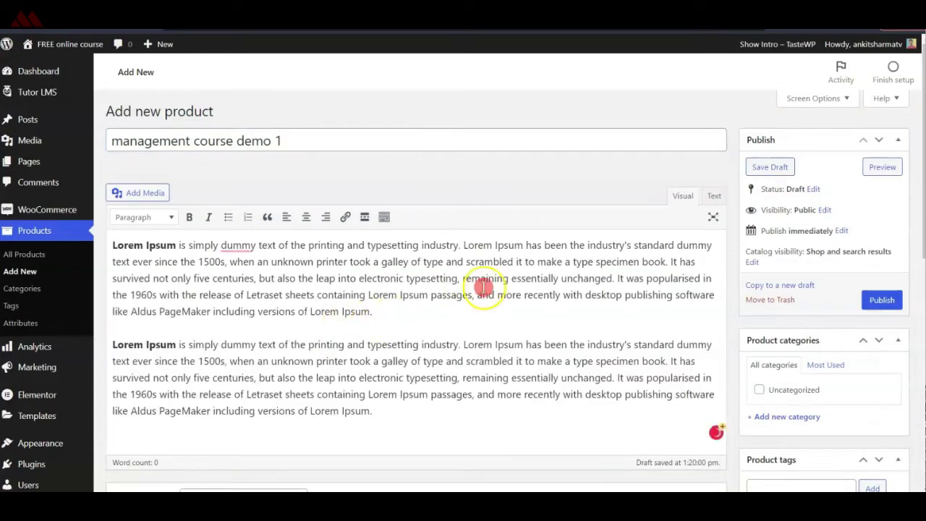
Mark the simple product as Virtual and For Tutor, and set its regular price to $99
{"action": "scroll", "coordinate": [446, 316], "scroll_direction": "down", "scroll_amount": 1}
{"action": "scroll", "coordinate": [447, 316], "scroll_direction": "down", "scroll_amount": 3}
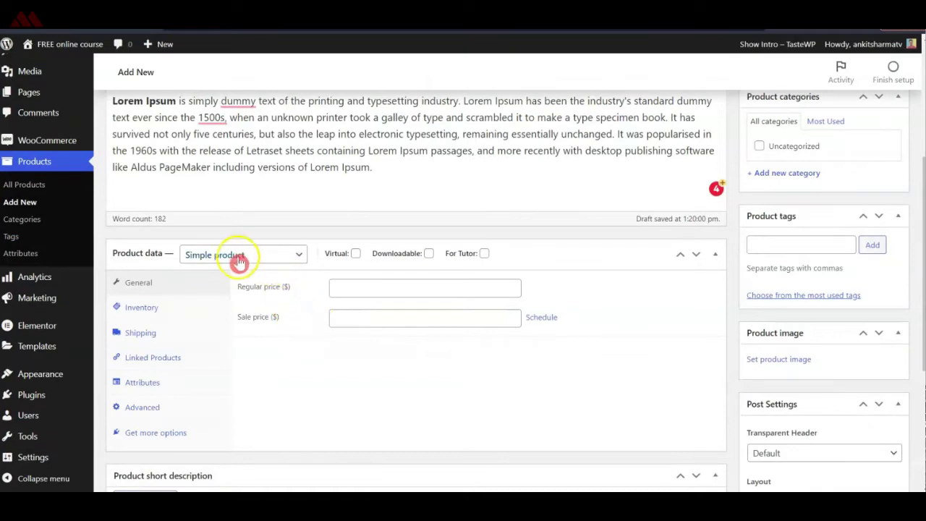
{"action": "left_click", "coordinate": [355, 254]}
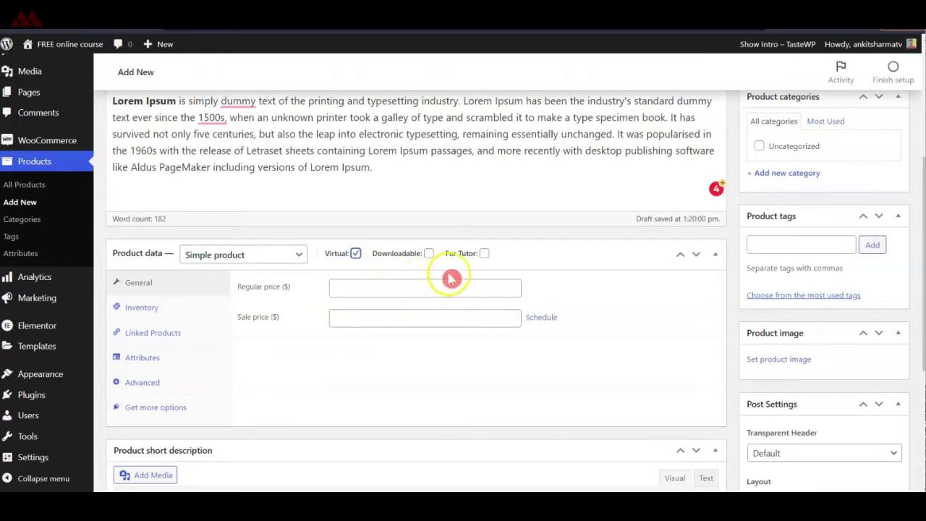
{"action": "left_click", "coordinate": [484, 255]}
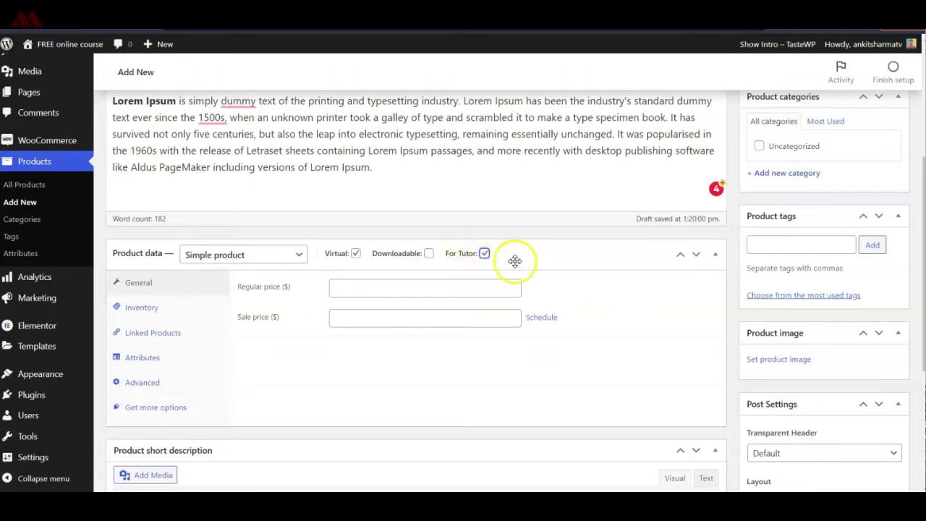
{"action": "left_click", "coordinate": [354, 290]}
{"action": "type", "text": "99"}
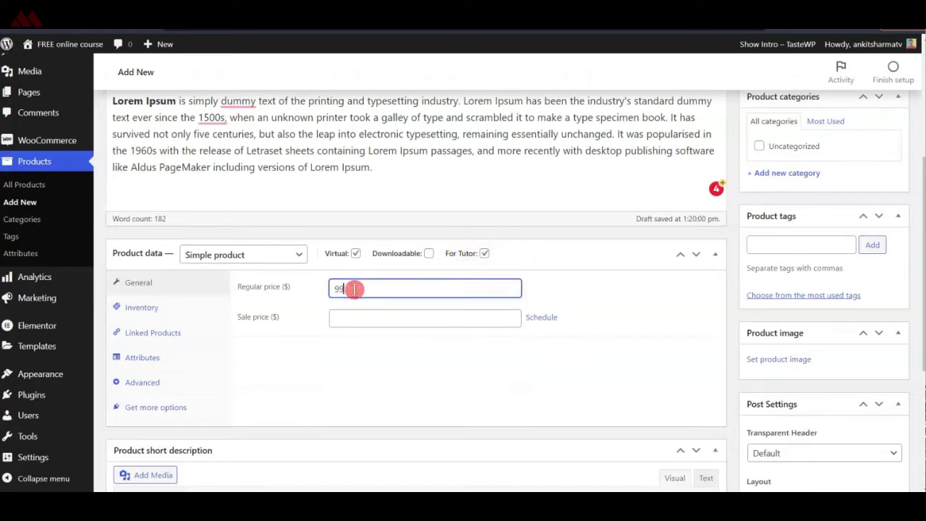
Set course-10.jpg from the media library as the product image and publish the product
{"action": "scroll", "coordinate": [873, 207], "scroll_direction": "down", "scroll_amount": 3}
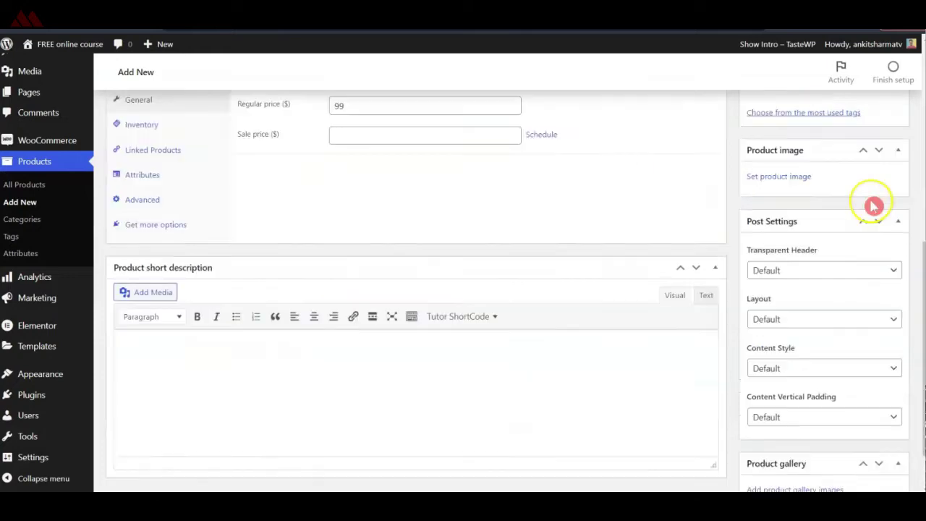
{"action": "left_click", "coordinate": [779, 177]}
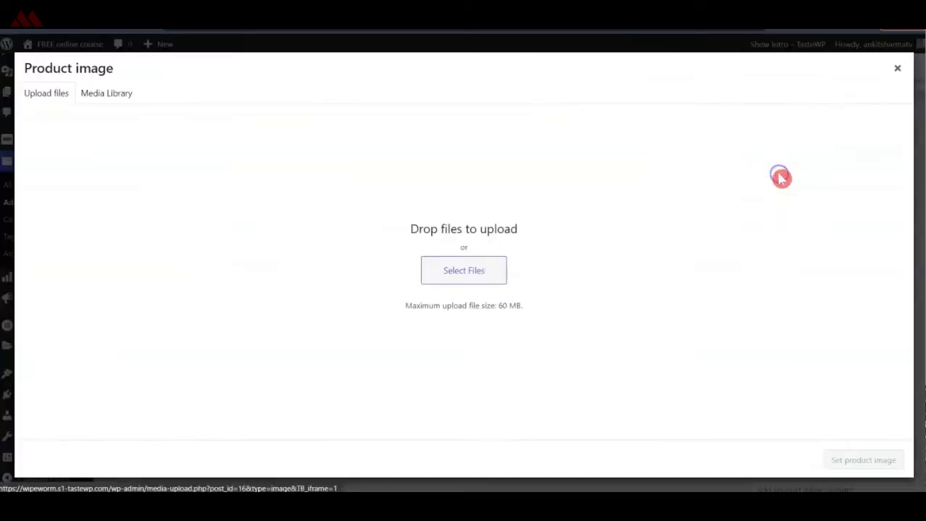
{"action": "left_click", "coordinate": [115, 89]}
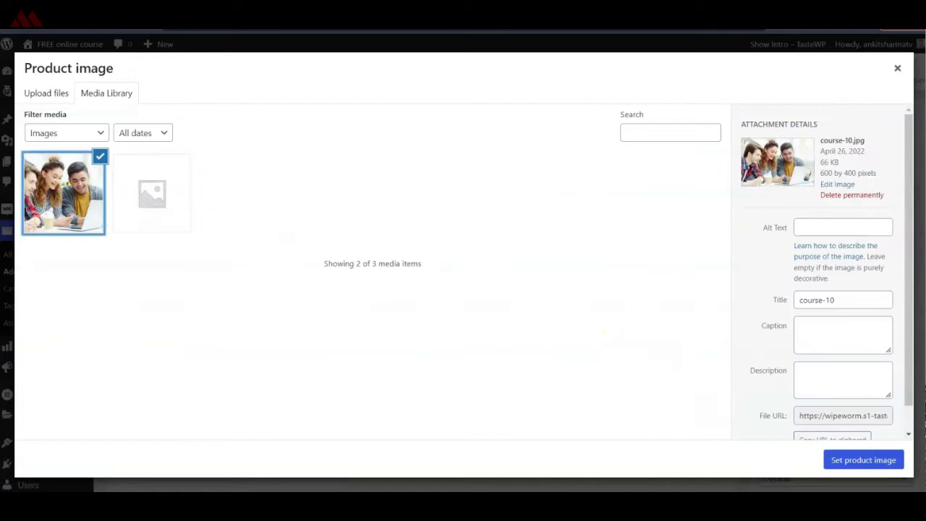
{"action": "left_click", "coordinate": [820, 342]}
{"action": "key", "text": "Tab"}
{"action": "key", "text": "Tab"}
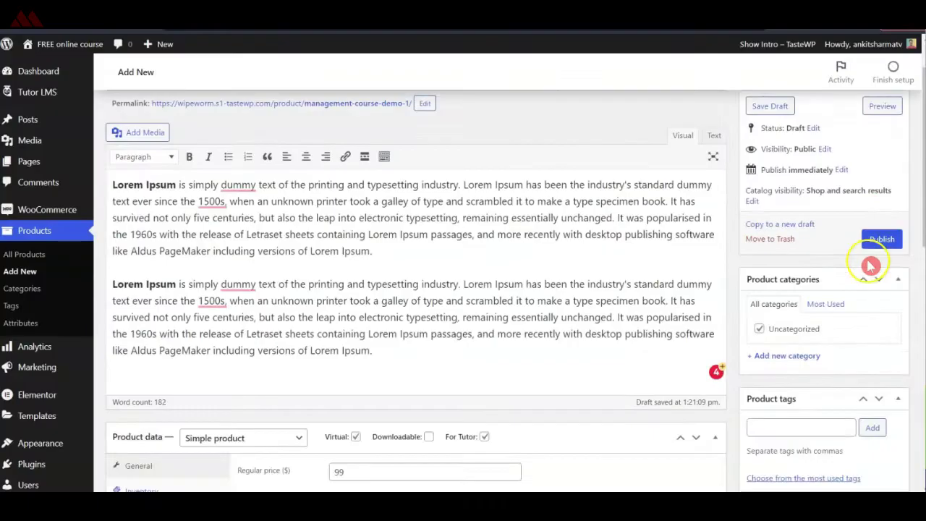
{"action": "scroll", "coordinate": [870, 265], "scroll_direction": "up", "scroll_amount": 1}
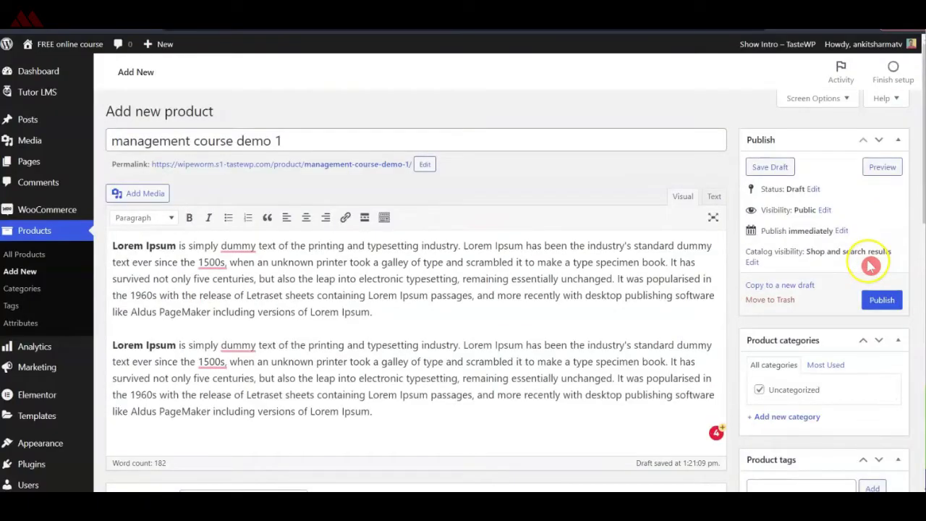
{"action": "left_click", "coordinate": [879, 303]}
Create a new Tutor LMS course titled "management course demo1"
{"action": "mouse_move", "coordinate": [23, 98]}
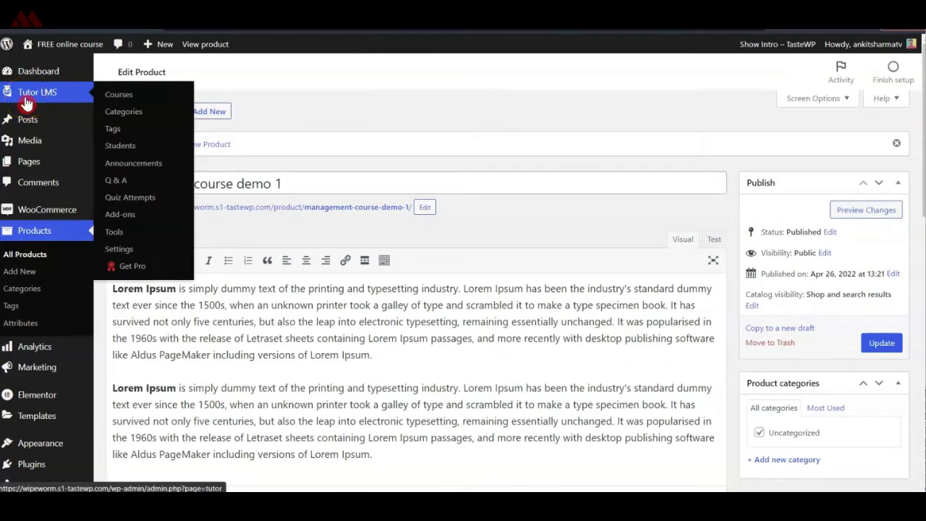
{"action": "left_click", "coordinate": [145, 95]}
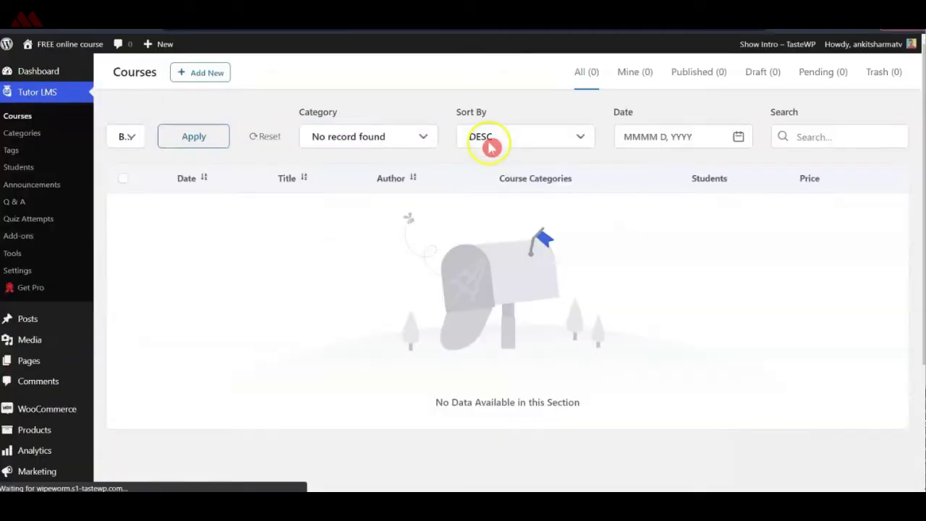
{"action": "left_click", "coordinate": [195, 82]}
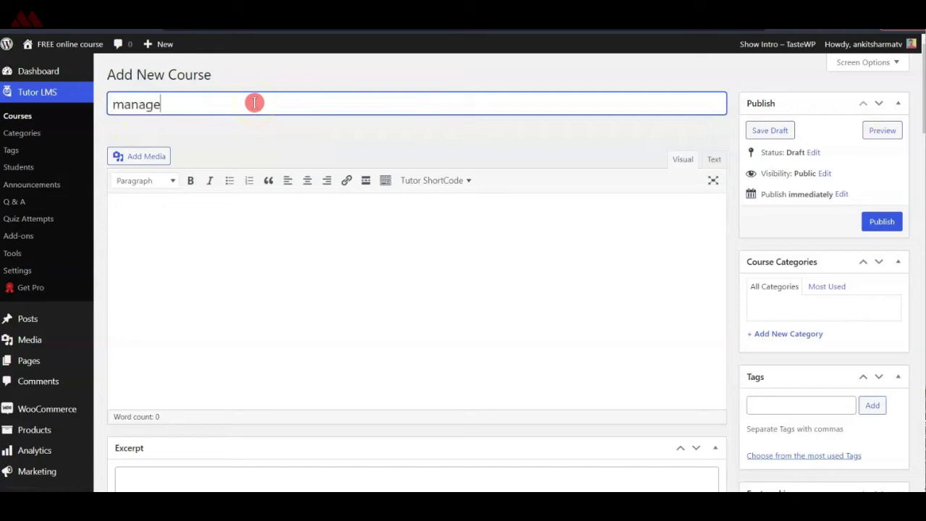
Fill the course description with two Lorem Ipsum paragraphs and add the same placeholder text as the excerpt
{"action": "left_click", "coordinate": [354, 271]}
{"action": "type", "text": "Lorem Ipsum is simply dummy text of the printing and typesetting industry. Lorem Ipsum has been the industry's standard dummy text ever since the 1500s, when an unknown printer took a galley of type and scrambled it to make a type specimen book. It has survived not only five centuries, but also the leap into electronic typesetting, remaining essentially unchanged. It was popularised in the 1960s with the release of Letraset sheets containing Lorem Ipsum passages, and more recently with desktop publishing software like Aldus PageMaker including versions of Lorem Ipsum."}
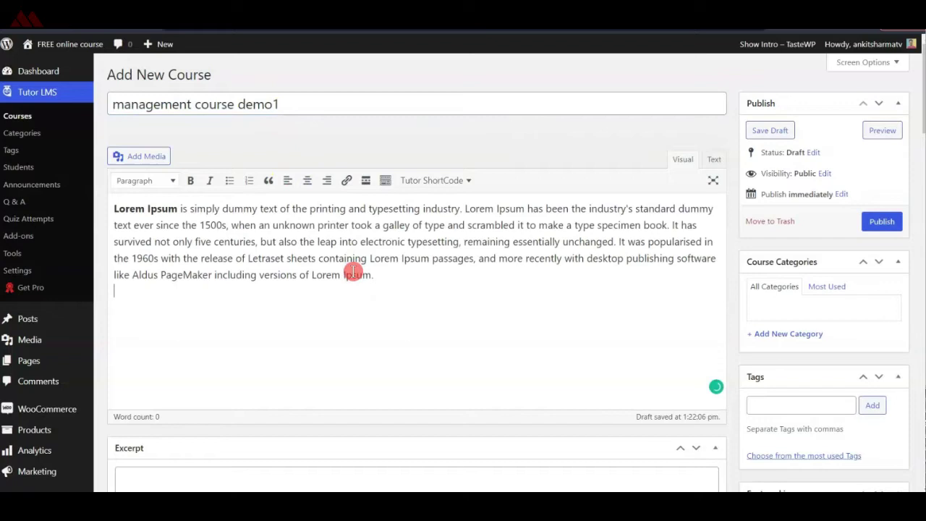
{"action": "type", "text": "Lorem Ipsum is simply dummy text of the printing and typesetting industry. Lorem Ipsum has been the industry's standard dummy text ever since the 1500s, when an unknown printer took a galley of type and scrambled it to make a type specimen book. It has survived not only five centuries, but also the leap into electronic typesetting, remaining essentially unchanged. It was popularised in the 1960s with the release of Letraset sheets containing Lorem Ipsum passages, and more recently with desktop publishing software like Aldus PageMaker including versions of Lorem Ipsum."}
{"action": "scroll", "coordinate": [358, 270], "scroll_direction": "down", "scroll_amount": 3}
{"action": "left_click", "coordinate": [334, 316]}
{"action": "type", "text": "Lorem Ipsum is simply dummy text of the printing and typesetting industry. Lorem Ipsum has been the industry's standard dummy text ever since the 1500s, when an unknown printer took a galley of type and scrambled it to make a type specimen book. It has survived not only five centuries, but also the leap into electronic typesetting, remaining essentially unchanged. It was popularised in the 1960s with the release of Letraset sheets containing Lorem Ipsum passages, and more recently with desktop publishing software like Aldus PageMaker including versions of Lorem Ipsum."}
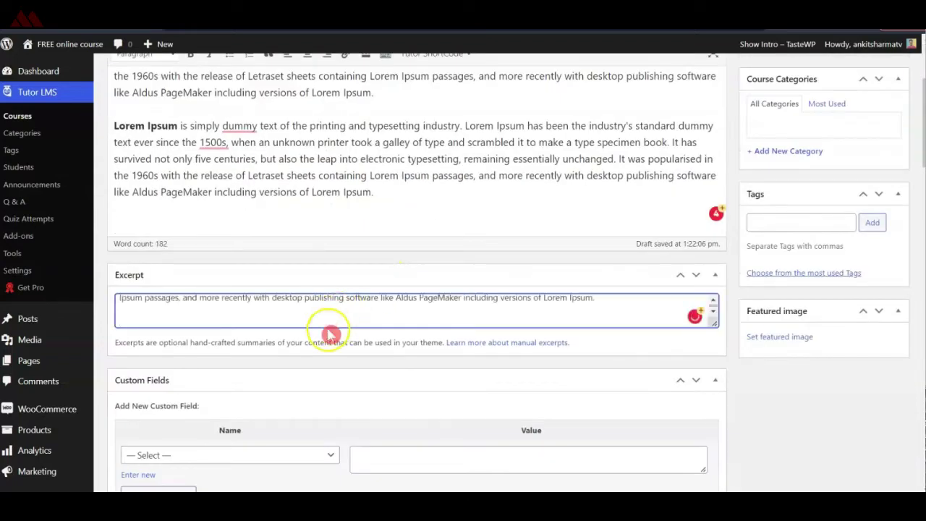
Enable the Public Course option in the general course settings
{"action": "scroll", "coordinate": [234, 355], "scroll_direction": "down", "scroll_amount": 10}
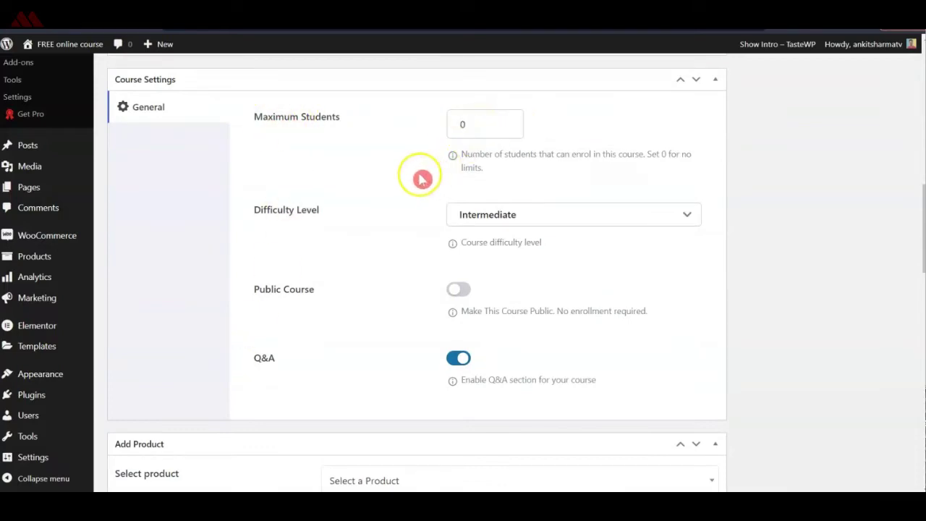
{"action": "left_click", "coordinate": [533, 216]}
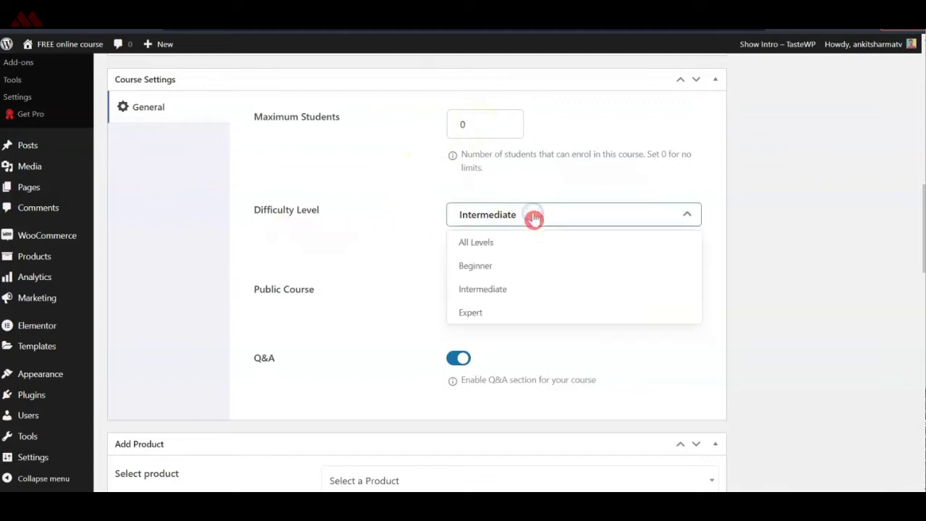
{"action": "left_click", "coordinate": [364, 245]}
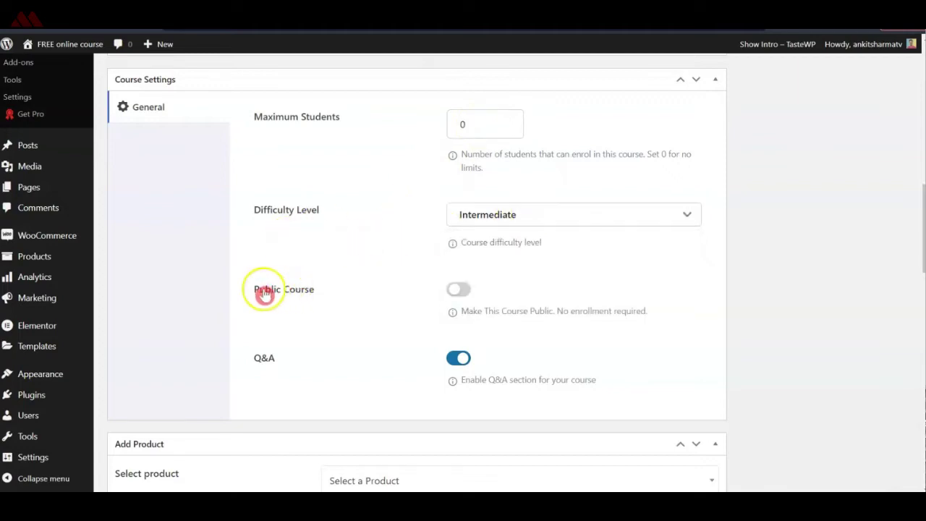
{"action": "left_click", "coordinate": [463, 290]}
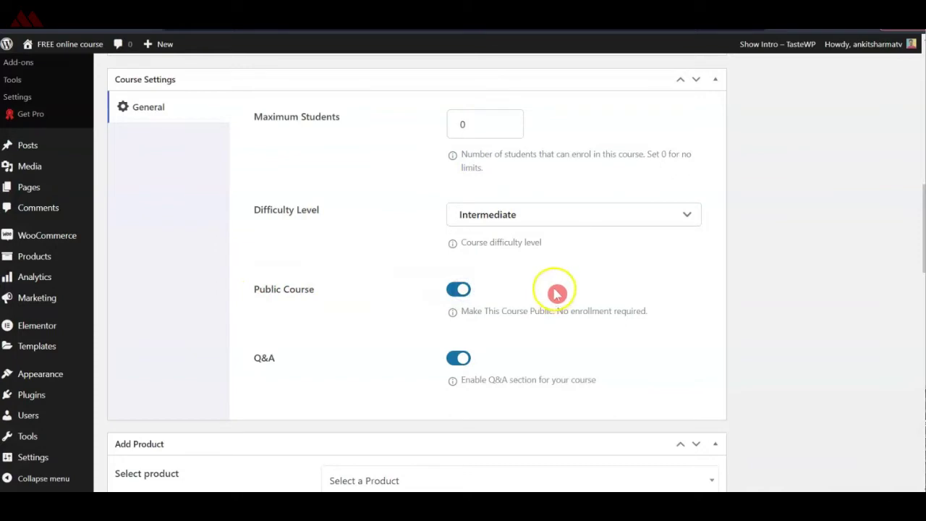
{"action": "scroll", "coordinate": [332, 378], "scroll_direction": "down", "scroll_amount": 1}
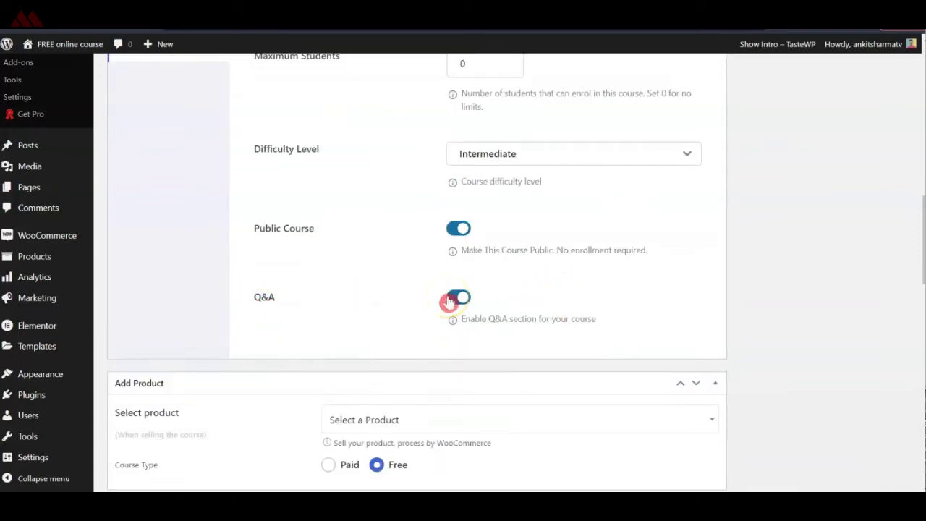
Link the course to the WooCommerce product "management course demo 1"
{"action": "scroll", "coordinate": [502, 302], "scroll_direction": "down", "scroll_amount": 4}
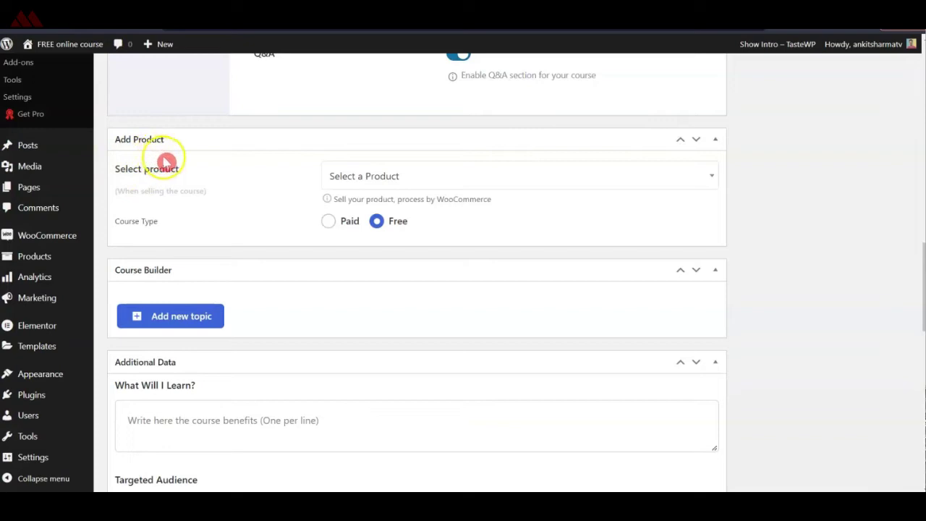
{"action": "left_click", "coordinate": [412, 180]}
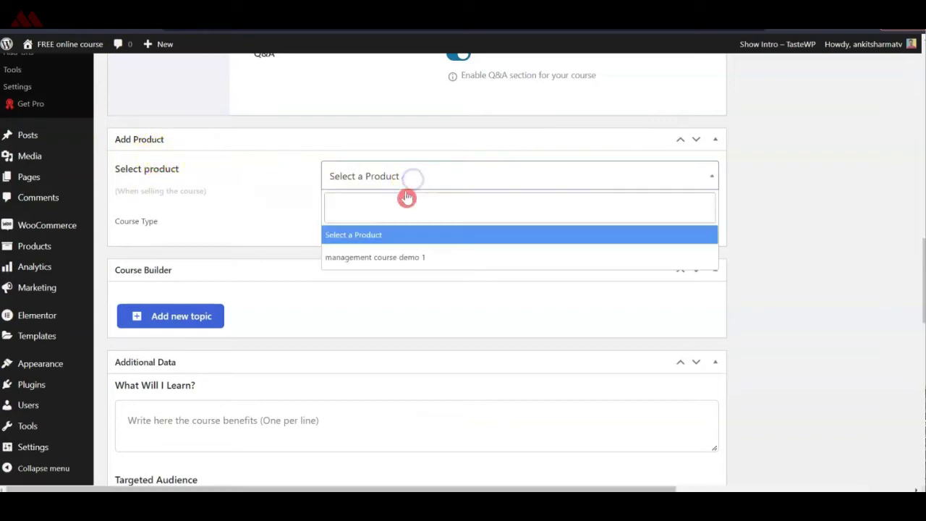
{"action": "left_click", "coordinate": [364, 266]}
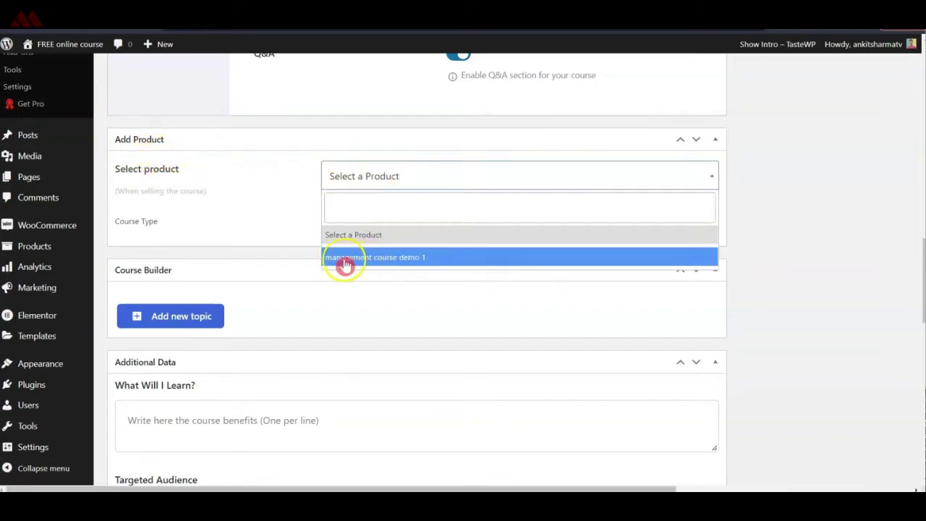
{"action": "left_click", "coordinate": [345, 265]}
{"action": "left_click", "coordinate": [144, 223]}
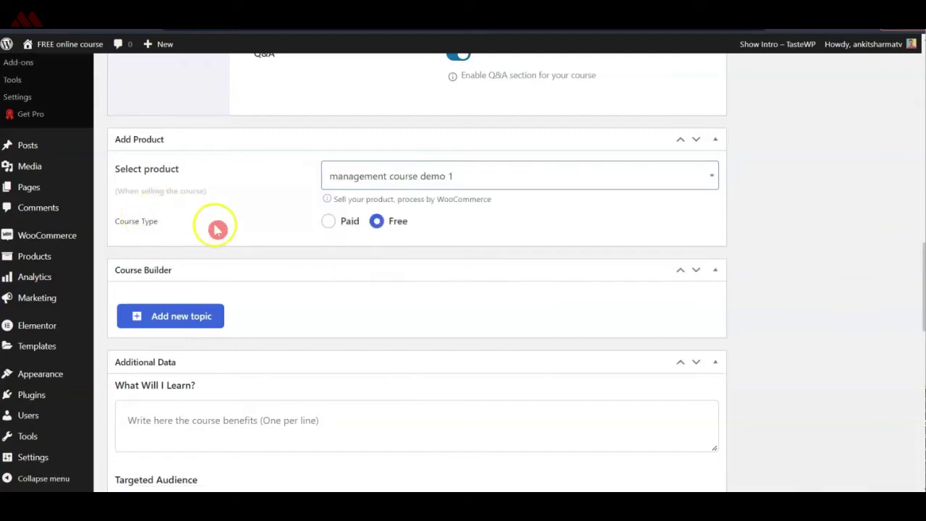
Set the course type to Paid and add a topic named "Demo topic" with a Lorem Ipsum summary in the course builder
{"action": "left_click", "coordinate": [328, 223]}
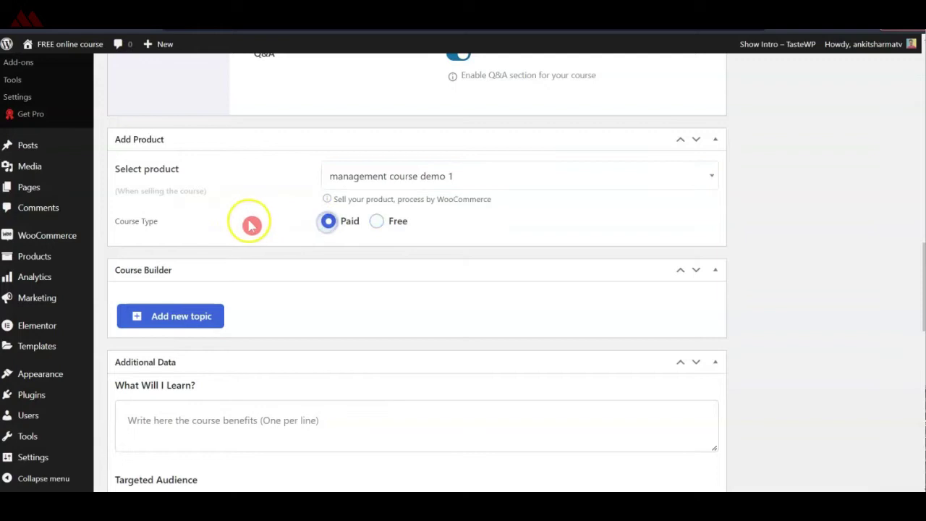
{"action": "scroll", "coordinate": [250, 227], "scroll_direction": "down", "scroll_amount": 2}
{"action": "left_click", "coordinate": [165, 202]}
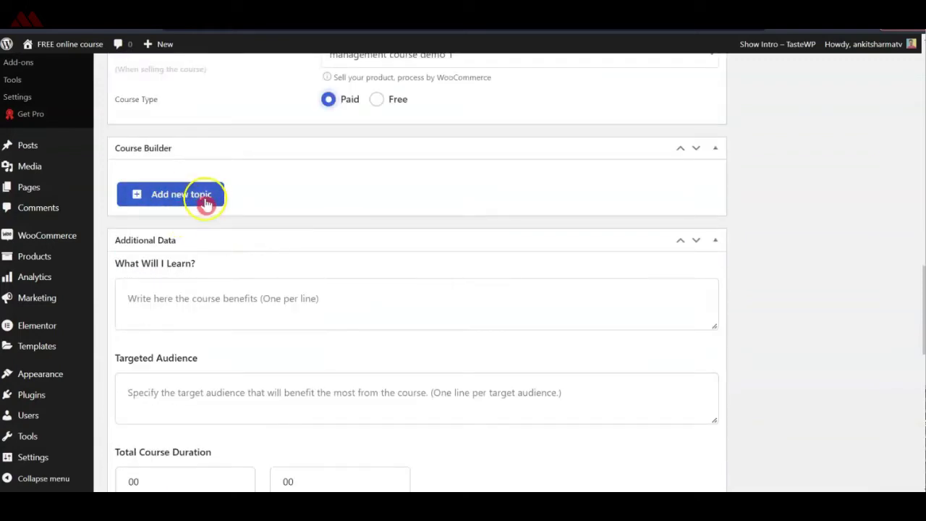
{"action": "left_click", "coordinate": [190, 204]}
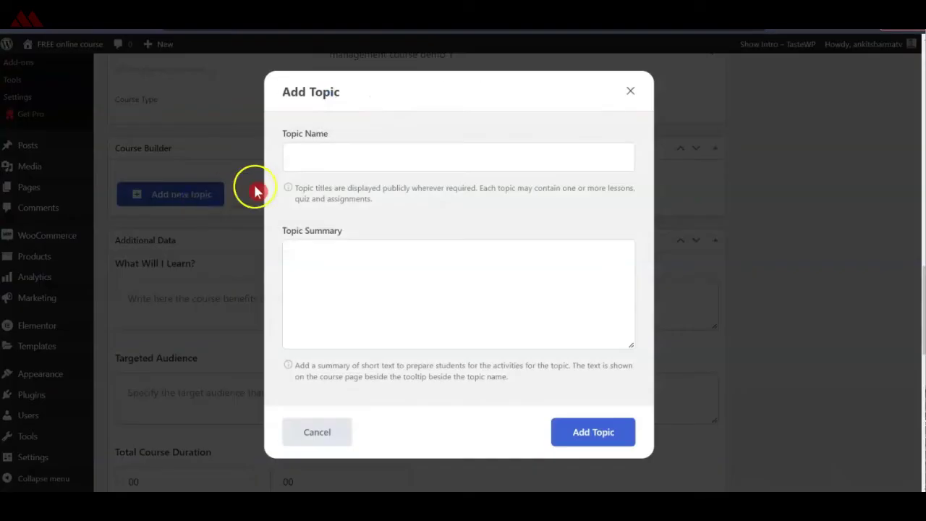
{"action": "left_click", "coordinate": [322, 159]}
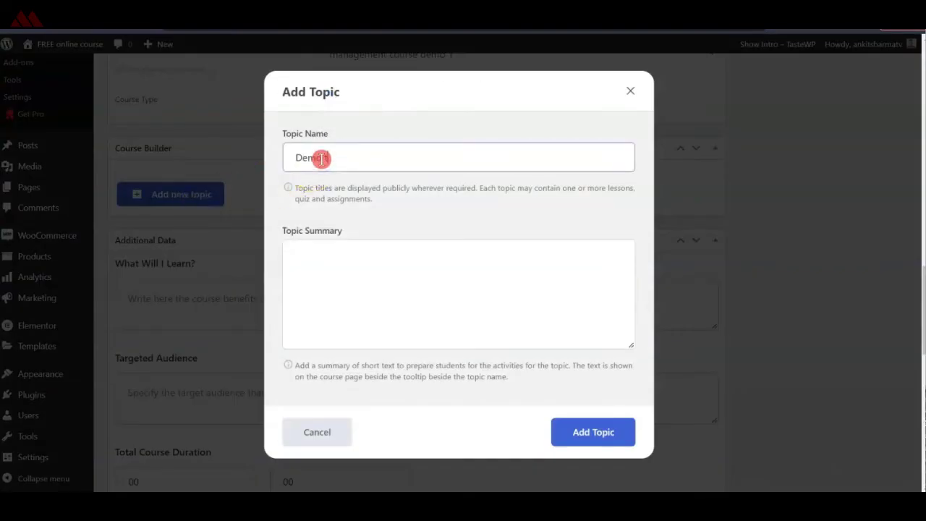
{"action": "left_click", "coordinate": [417, 328]}
{"action": "type", "text": "Lorem Ipsum is simply dummy text of the printing and typesetting industry. Lorem Ipsum has been the industry's standard dummy text ever since the 1500s, when an unknown printer took a galley of type and scrambled it to make a type specimen book. It has survived not only five centuries, but also the leap into electronic typesetting, remaining essentially unchanged. It was popularised in the 1960s with the release of Letraset sheets containing Lorem Ipsum passages, and more recently with desktop publishing software like Aldus PageMaker including versions of Lorem Ipsum."}
{"action": "left_click", "coordinate": [600, 449]}
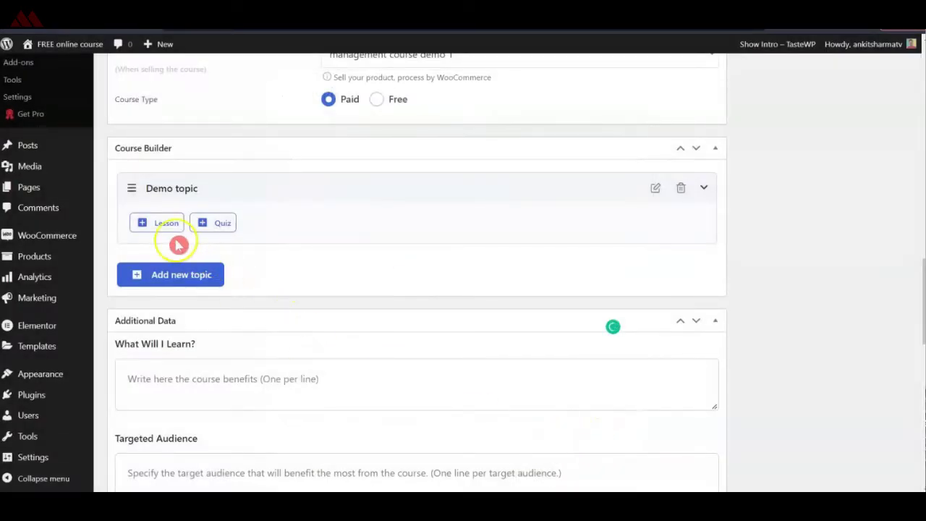
Add a lesson named "Lesson 1" with Lorem Ipsum content to Demo topic and save it
{"action": "left_click", "coordinate": [159, 224]}
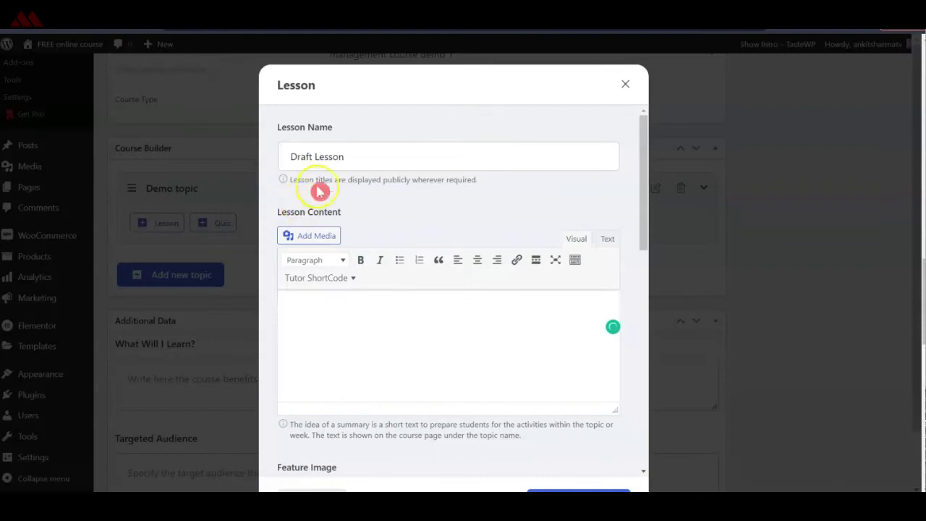
{"action": "left_click", "coordinate": [323, 159]}
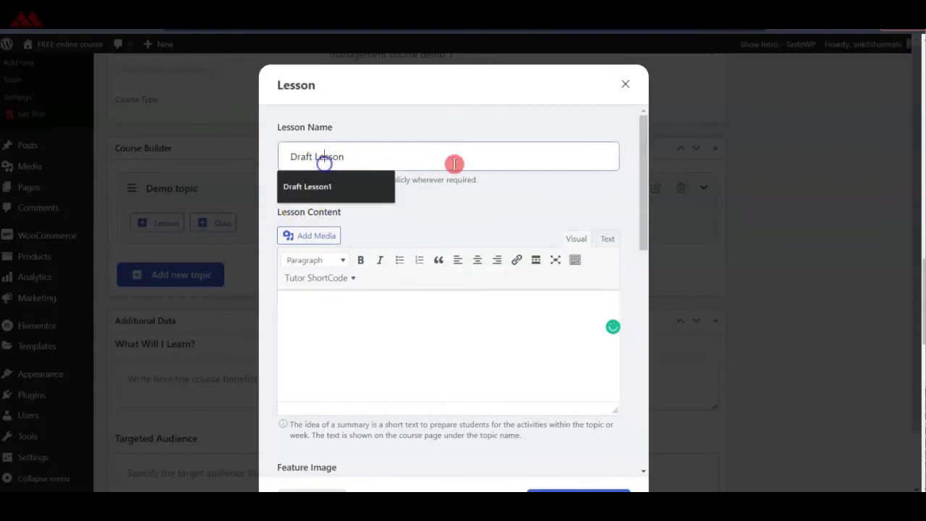
{"action": "triple_click", "coordinate": [539, 162]}
{"action": "type", "text": "Lesson 1"}
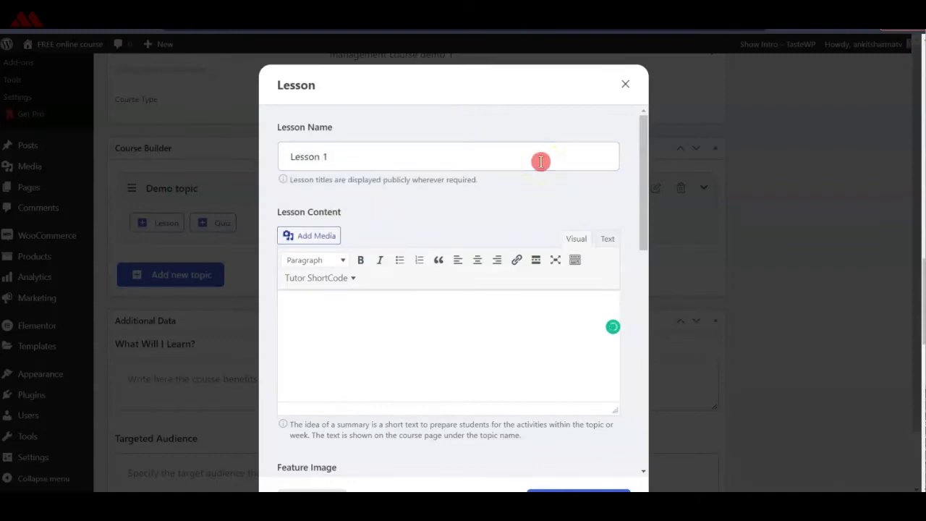
{"action": "key", "text": "ctrl+v"}
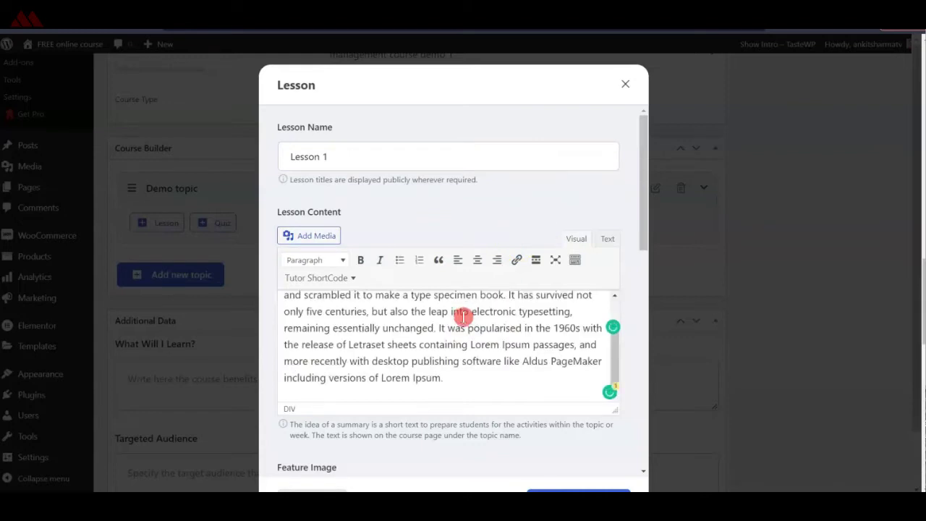
{"action": "left_click", "coordinate": [466, 372]}
{"action": "scroll", "coordinate": [466, 372], "scroll_direction": "down", "scroll_amount": 1}
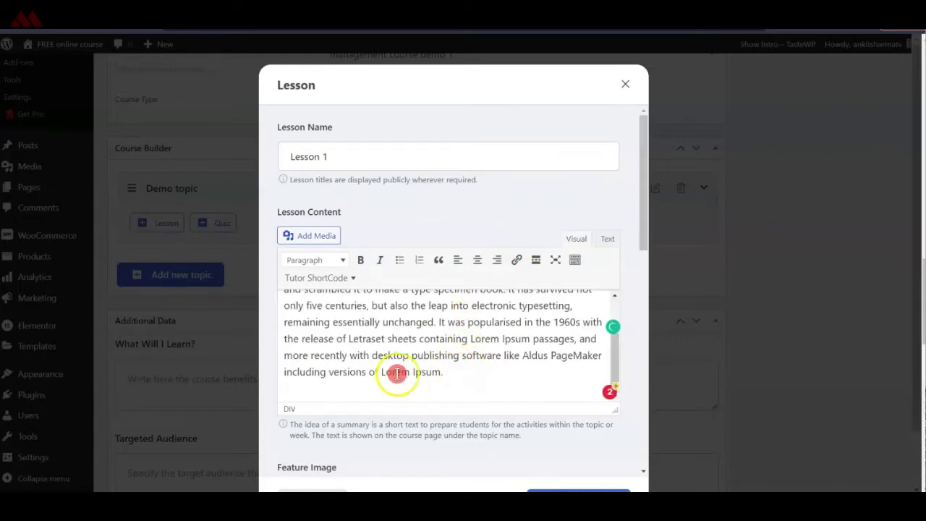
{"action": "scroll", "coordinate": [398, 372], "scroll_direction": "down", "scroll_amount": 3}
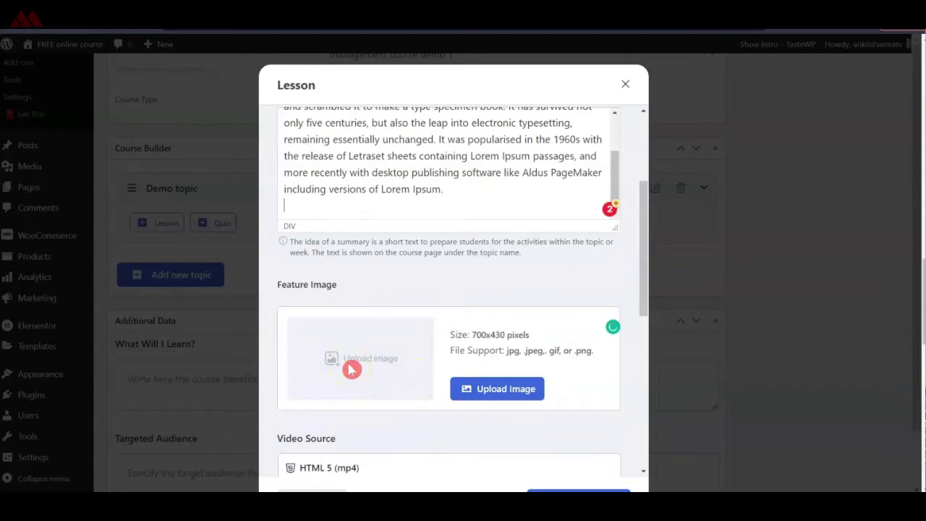
{"action": "scroll", "coordinate": [351, 369], "scroll_direction": "down", "scroll_amount": 3}
{"action": "left_click", "coordinate": [326, 327]}
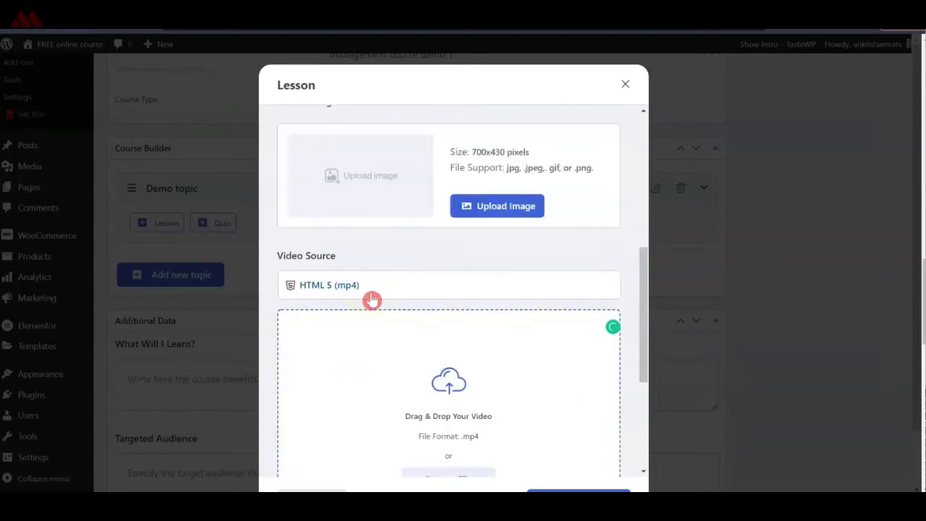
{"action": "scroll", "coordinate": [403, 335], "scroll_direction": "down", "scroll_amount": 5}
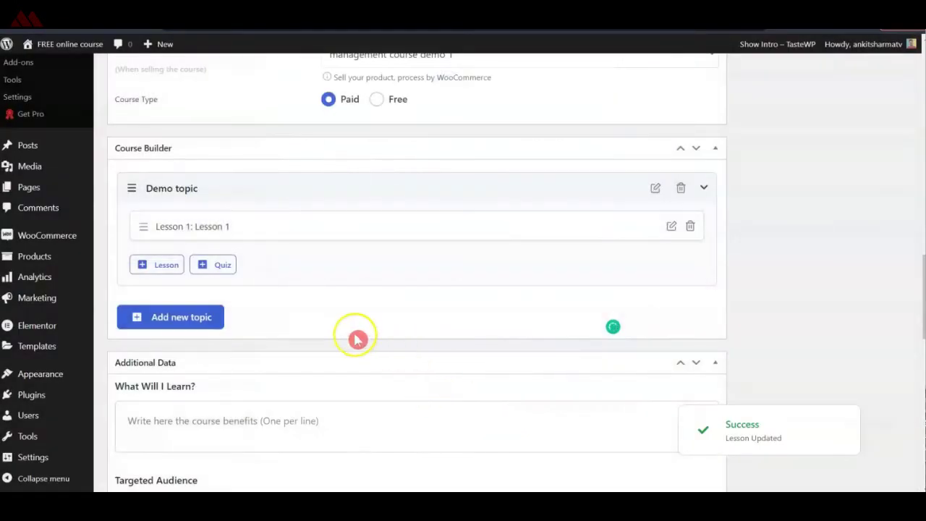
Add a second lesson named "Lesson-2" with Lorem Ipsum content to Demo topic and save it
{"action": "left_click", "coordinate": [163, 267]}
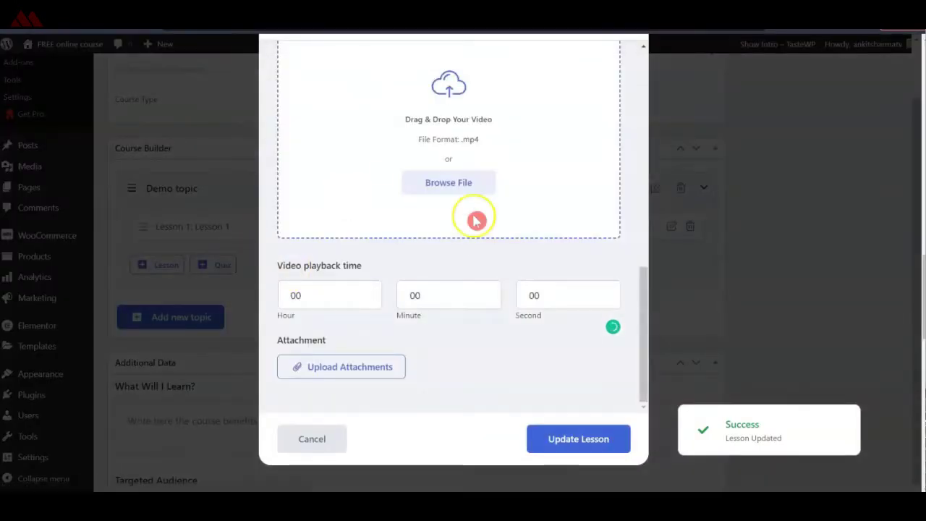
{"action": "scroll", "coordinate": [471, 215], "scroll_direction": "up", "scroll_amount": 8}
{"action": "scroll", "coordinate": [474, 291], "scroll_direction": "up", "scroll_amount": 2}
{"action": "left_click", "coordinate": [368, 159]}
{"action": "key", "text": "ctrl+a"}
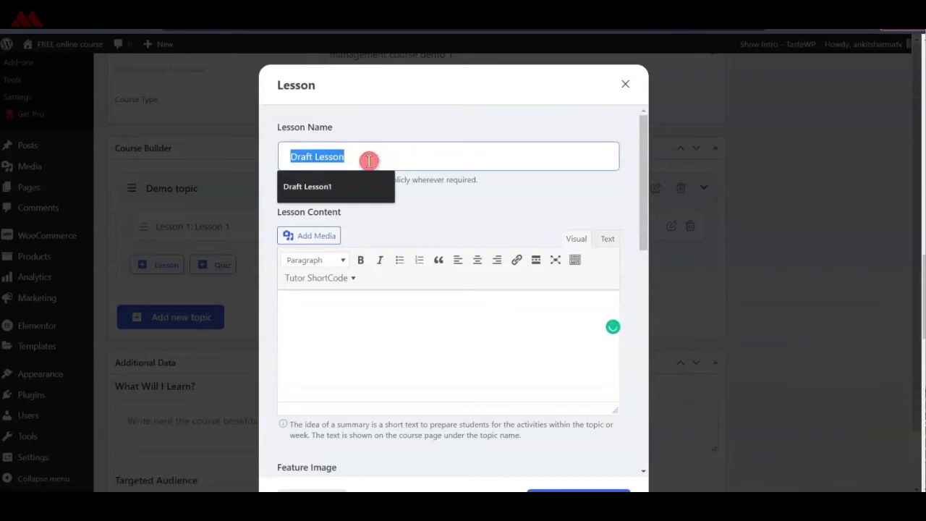
{"action": "type", "text": "Lesson"}
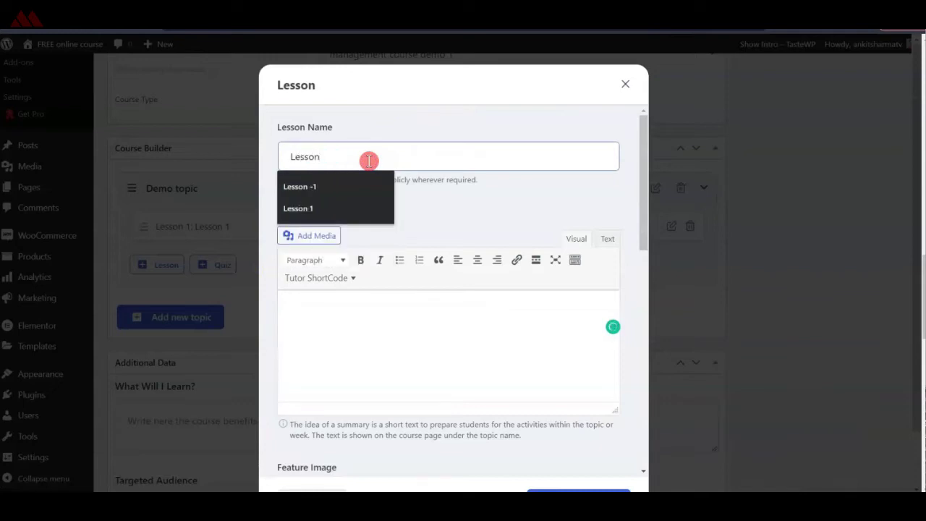
{"action": "type", "text": "-2"}
{"action": "left_click", "coordinate": [391, 295]}
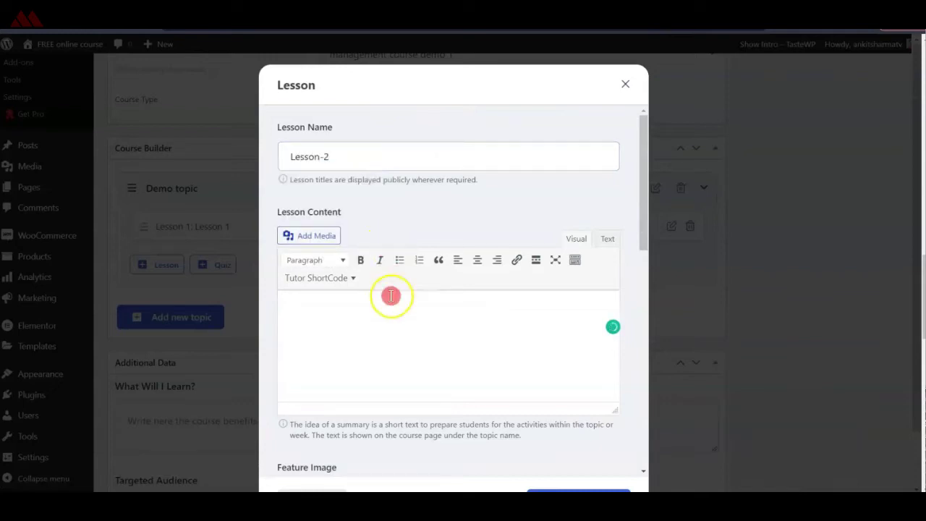
{"action": "type", "text": "Lorem Ipsum is simply dummy text of the printing and typesetting industry. Lorem Ipsum has been the industry's standard dummy text ever since the 1500s, when an unknown printer took a galley of type and scrambled it to make a type specimen book. It has survived not only five centuries, but also the leap into electronic typesetting, remaining essentially unchanged. It was popularised in the 1960s with the release of Letraset sheets containing Lorem Ipsum passages, and more recently with desktop publishing software like Aldus PageMaker including versions of Lorem Ipsum."}
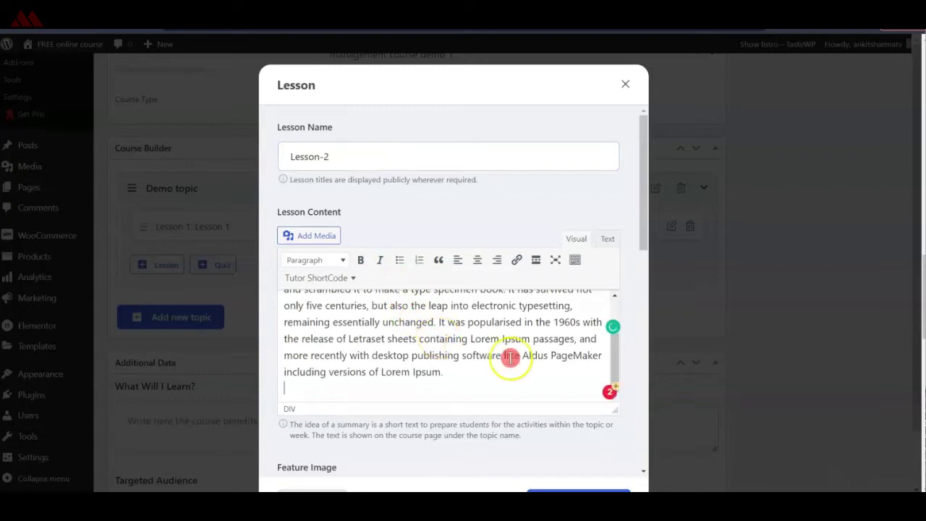
{"action": "scroll", "coordinate": [622, 321], "scroll_direction": "down", "scroll_amount": 2}
{"action": "scroll", "coordinate": [618, 333], "scroll_direction": "down", "scroll_amount": 6}
{"action": "left_click", "coordinate": [593, 441]}
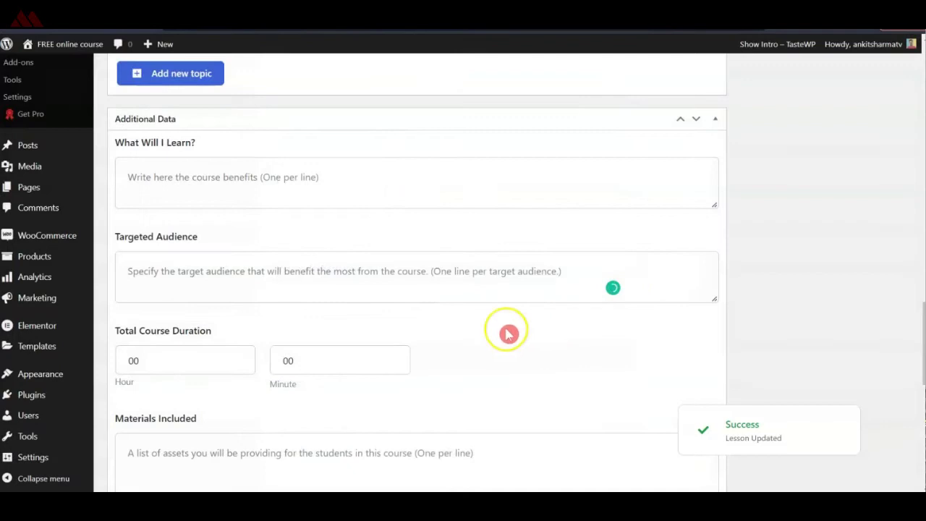
Fill the What Will I Learn and Targeted Audience fields of the course with the Lorem Ipsum paragraph
{"action": "scroll", "coordinate": [503, 331], "scroll_direction": "up", "scroll_amount": 4}
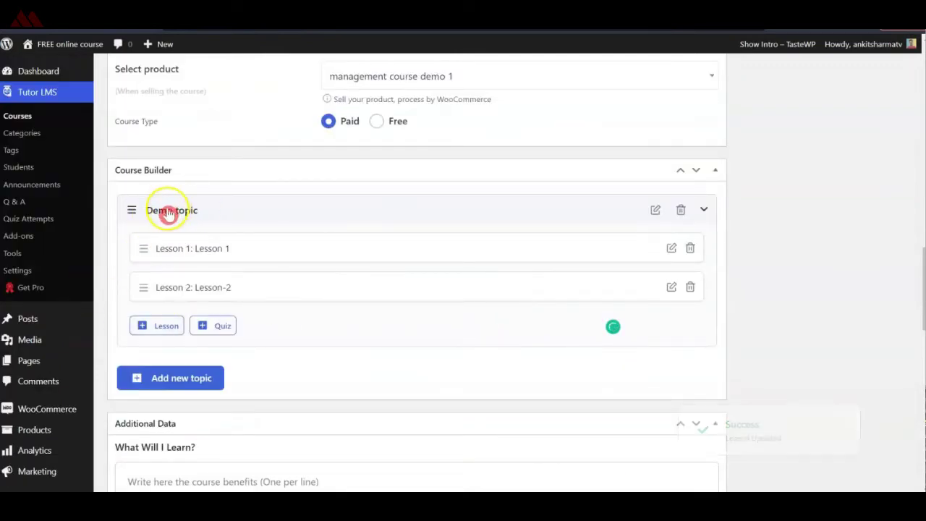
{"action": "scroll", "coordinate": [274, 318], "scroll_direction": "down", "scroll_amount": 3}
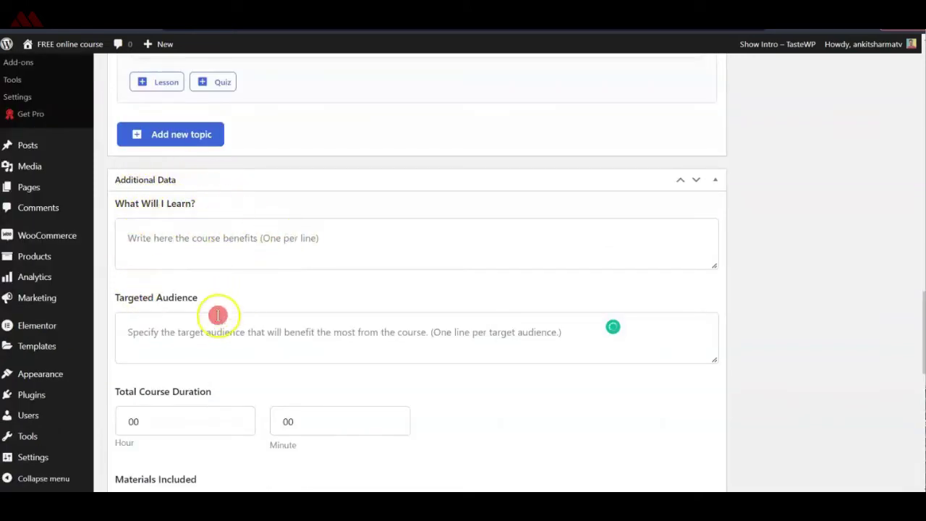
{"action": "scroll", "coordinate": [217, 318], "scroll_direction": "down", "scroll_amount": 2}
{"action": "scroll", "coordinate": [215, 329], "scroll_direction": "down", "scroll_amount": 1}
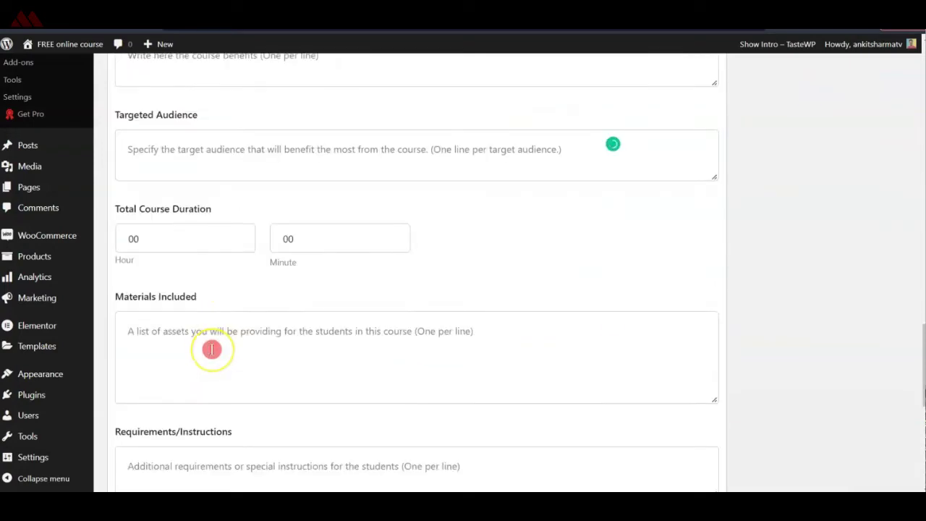
{"action": "scroll", "coordinate": [211, 349], "scroll_direction": "up", "scroll_amount": 4}
{"action": "left_click", "coordinate": [174, 240]}
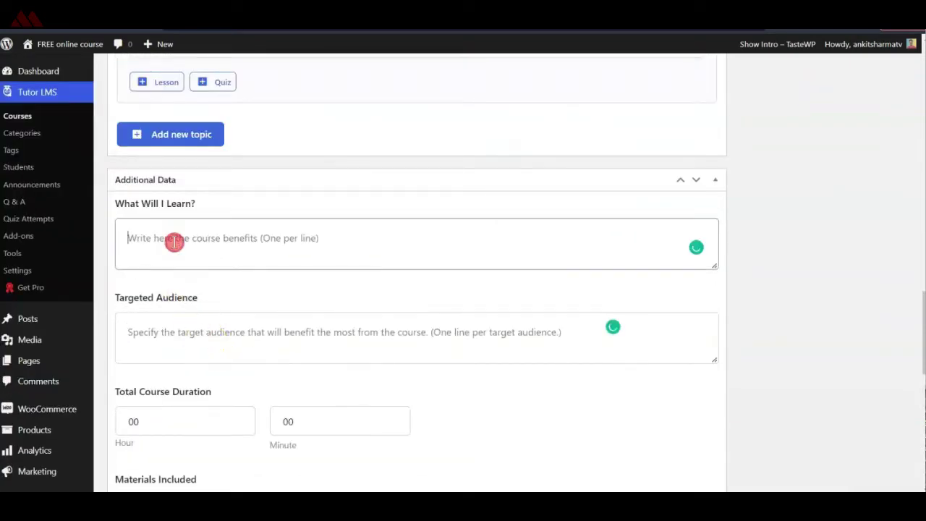
{"action": "type", "text": "Lorem Ipsum is simply dummy text of the printing and typesetting industry. Lorem Ipsum has been the industry's standard dummy text ever since the 1500s, when an unknown printer took a galley of type and scrambled it to make a type specimen book. It has survived not only five centuries, but also the leap into electronic typesetting, remaining essentially unchanged. It was popularised in the 1960s with the release of Letraset sheets containing Lorem Ipsum passages, and more recently with desktop publishing software like Aldus PageMaker including versions of Lorem Ipsum."}
{"action": "scroll", "coordinate": [207, 340], "scroll_direction": "down", "scroll_amount": 2}
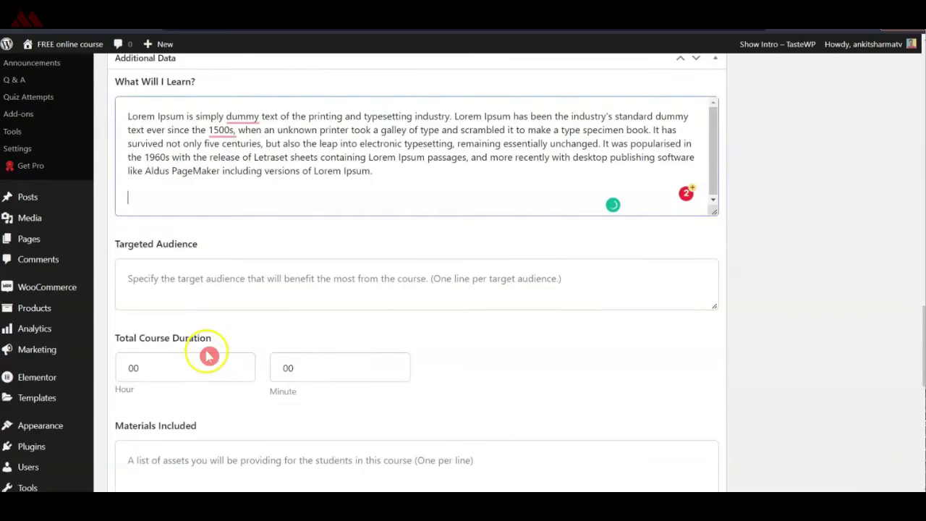
{"action": "left_click", "coordinate": [174, 288]}
{"action": "type", "text": "Lorem Ipsum is simply dummy text of the printing and typesetting industry. Lorem Ipsum has been the industry's standard dummy text ever since the 1500s, when an unknown printer took a galley of type and scrambled it to make a type specimen book. It has survived not only five centuries, but also the leap into electronic typesetting, remaining essentially unchanged. It was popularised in the 1960s with the release of Letraset sheets containing Lorem Ipsum passages, and more recently with desktop publishing software like Aldus PageMaker including versions of Lorem Ipsum."}
Set the minutes of the total course duration to 30
{"action": "scroll", "coordinate": [185, 379], "scroll_direction": "down", "scroll_amount": 2}
{"action": "double_click", "coordinate": [125, 314]}
{"action": "key", "text": "Tab"}
{"action": "type", "text": "30"}
Fill the Materials Included and Requirements/Instructions fields of the course with the Lorem Ipsum paragraph
{"action": "left_click", "coordinate": [162, 406]}
{"action": "type", "text": "Lorem Ipsum is simply dummy text of the printing and typesetting industry. Lorem Ipsum has been the industry's standard dummy text ever since the 1500s, when an unknown printer took a galley of type and scrambled it to make a type specimen book. It has survived not only five centuries, but also the leap into electronic typesetting, remaining essentially unchanged. It was popularised in the 1960s with the release of Letraset sheets containing Lorem Ipsum passages, and more recently with desktop publishing software like Aldus PageMaker including versions of Lorem Ipsum."}
{"action": "scroll", "coordinate": [217, 326], "scroll_direction": "down", "scroll_amount": 4}
{"action": "left_click", "coordinate": [147, 284]}
{"action": "type", "text": "Lorem Ipsum is simply dummy text of the printing and typesetting industry. Lorem Ipsum has been the industry's standard dummy text ever since the 1500s, when an unknown printer took a galley of type and scrambled it to make a type specimen book. It has survived not only five centuries, but also the leap into electronic typesetting, remaining essentially unchanged. It was popularised in the 1960s with the release of Letraset sheets containing Lorem Ipsum passages, and more recently with desktop publishing software like Aldus PageMaker including versions of Lorem Ipsum."}
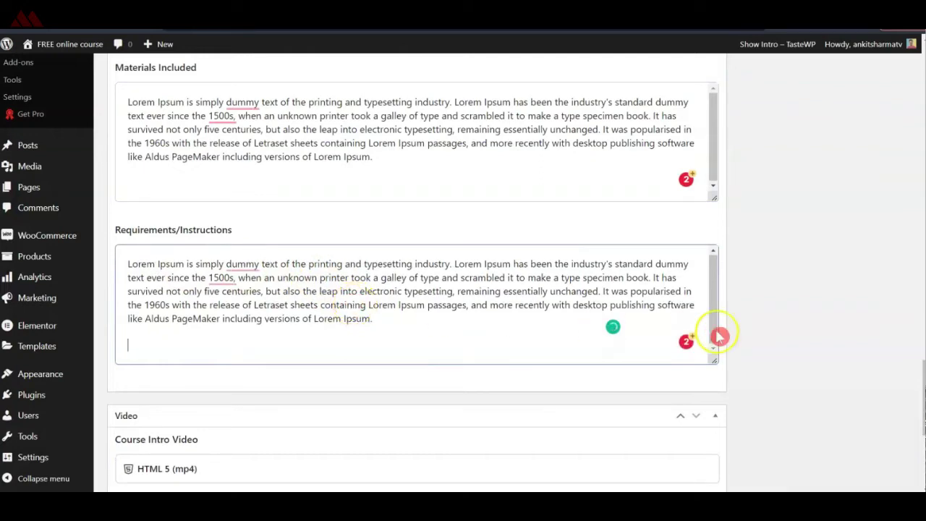
Set course-10.jpg from the media library as the course's featured image
{"action": "scroll", "coordinate": [769, 295], "scroll_direction": "down", "scroll_amount": 5}
{"action": "scroll", "coordinate": [771, 291], "scroll_direction": "up", "scroll_amount": 15}
{"action": "scroll", "coordinate": [771, 291], "scroll_direction": "up", "scroll_amount": 10}
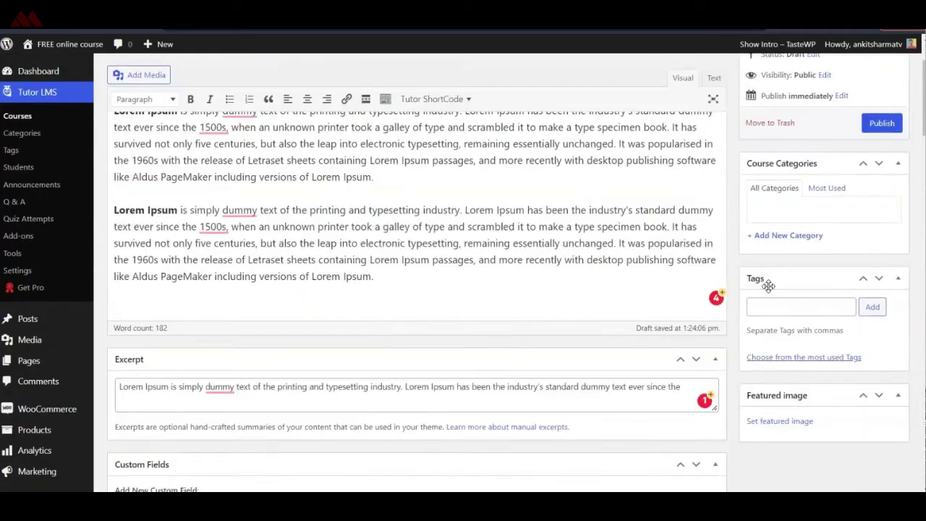
{"action": "scroll", "coordinate": [756, 253], "scroll_direction": "down", "scroll_amount": 3}
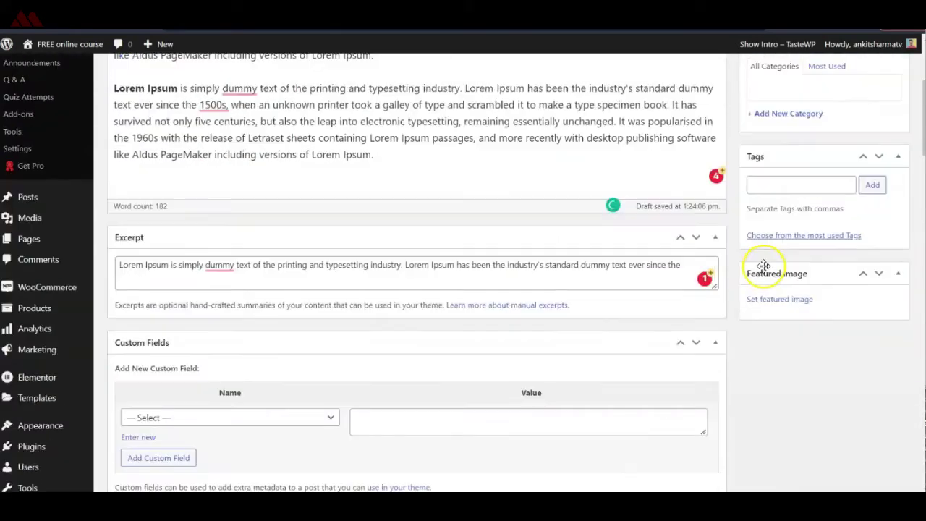
{"action": "left_click", "coordinate": [772, 302]}
{"action": "left_click", "coordinate": [69, 206]}
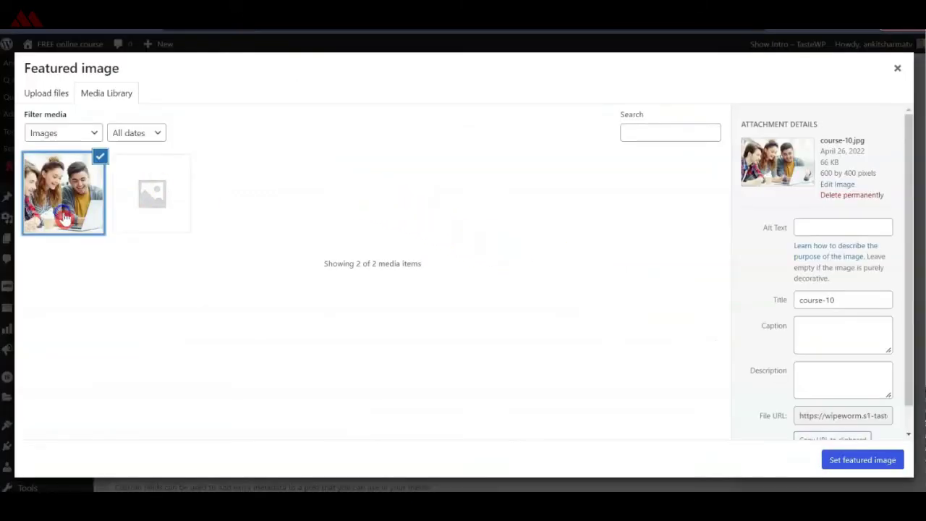
{"action": "left_click", "coordinate": [863, 459]}
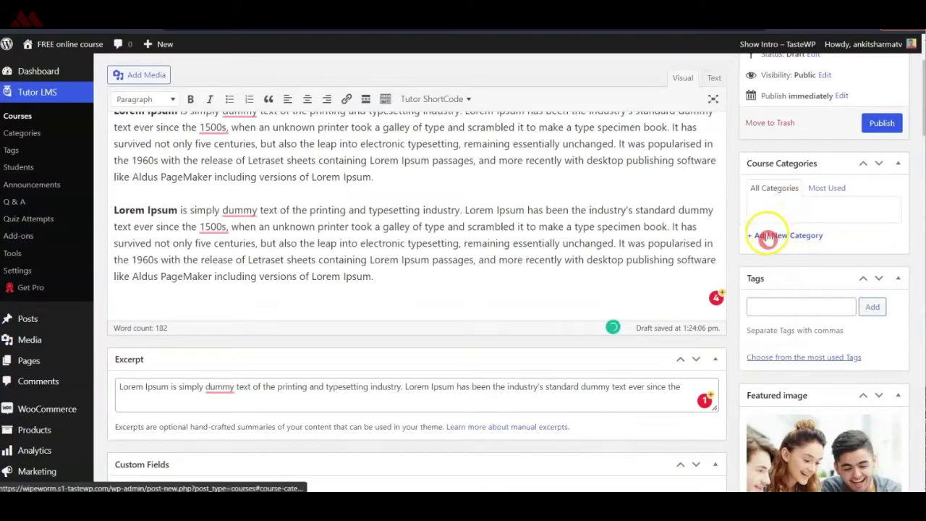
Create two new course categories named "Business" and "WordPress"
{"action": "left_click", "coordinate": [796, 239]}
{"action": "left_click", "coordinate": [787, 258]}
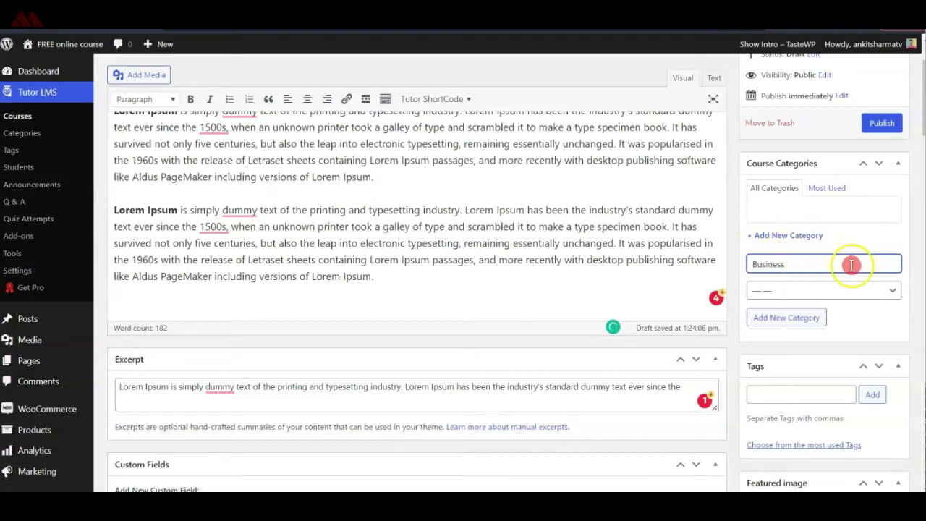
{"action": "left_click", "coordinate": [824, 318]}
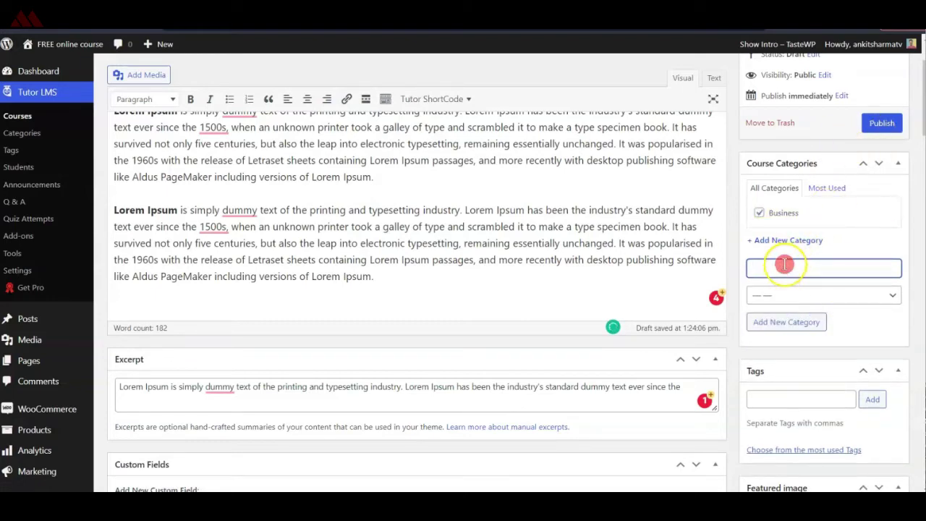
{"action": "left_click", "coordinate": [796, 316]}
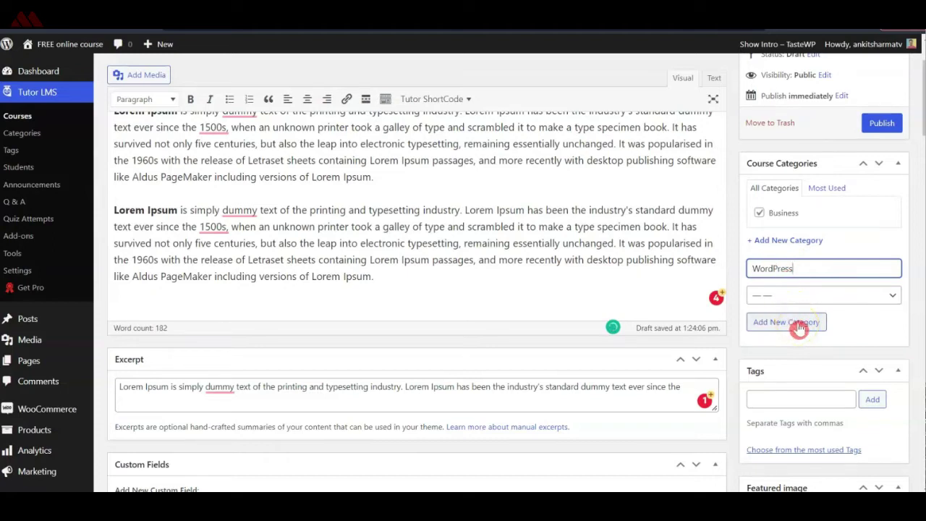
{"action": "left_click", "coordinate": [799, 327]}
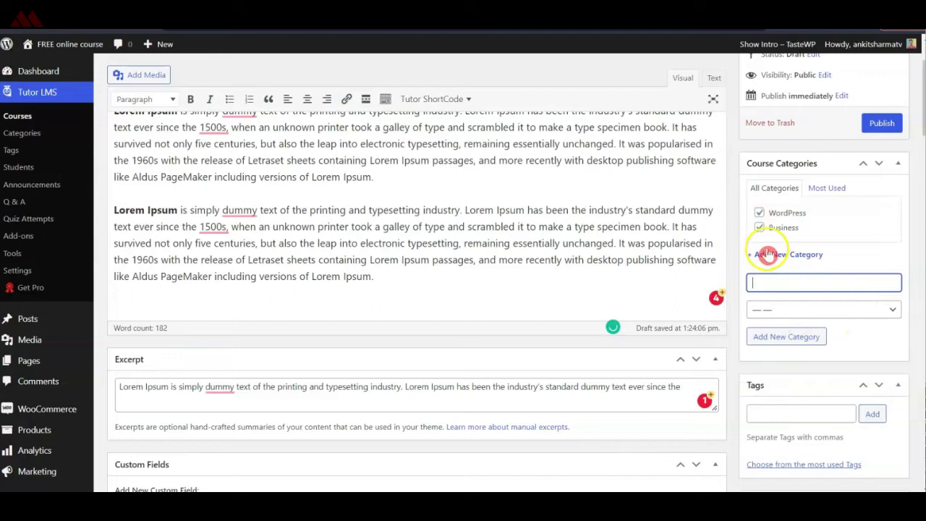
Remove the WordPress category from the course, keeping only Business, and publish the course
{"action": "left_click", "coordinate": [758, 213]}
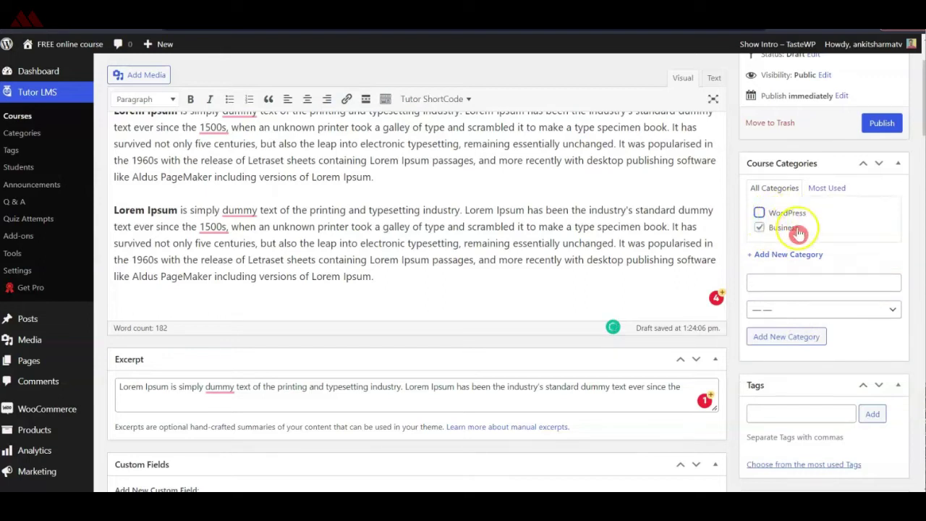
{"action": "left_click", "coordinate": [882, 123]}
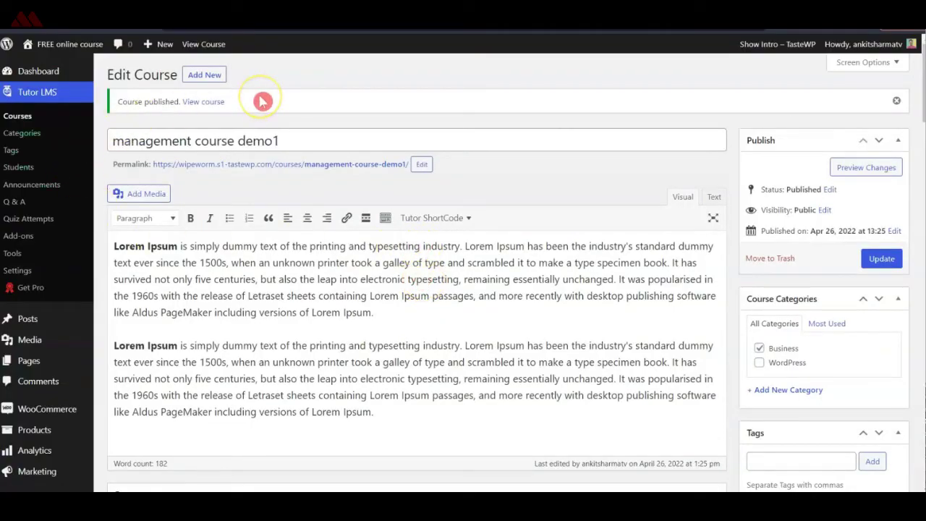
Create a new course titled "SEO for WordPress" with the Lorem Ipsum paragraph as its description and save it as a draft
{"action": "left_click", "coordinate": [204, 74]}
{"action": "type", "text": "Wor"}
{"action": "left_click", "coordinate": [308, 294]}
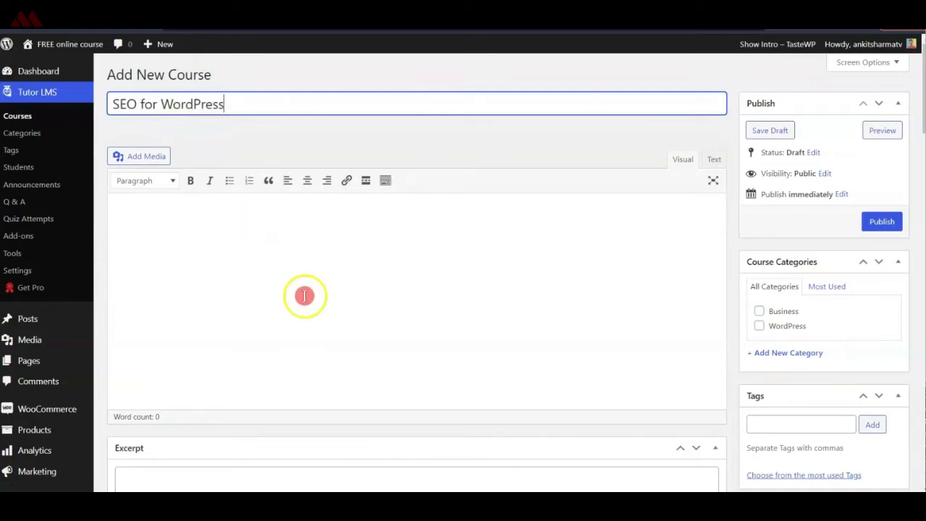
{"action": "type", "text": "Lorem Ipsum is simply dummy text of the printing and typesetting industry. Lorem Ipsum has been the industry's standard dummy text ever since the 1500s, when an unknown printer took a galley of type and scrambled it to make a type specimen book. It has survived not only five centuries, but also the leap into electronic typesetting, remaining essentially unchanged. It was popularised in the 1960s with the release of Letraset sheets containing Lorem Ipsum passages, and more recently with desktop publishing software like Aldus PageMaker including versions of Lorem Ipsum."}
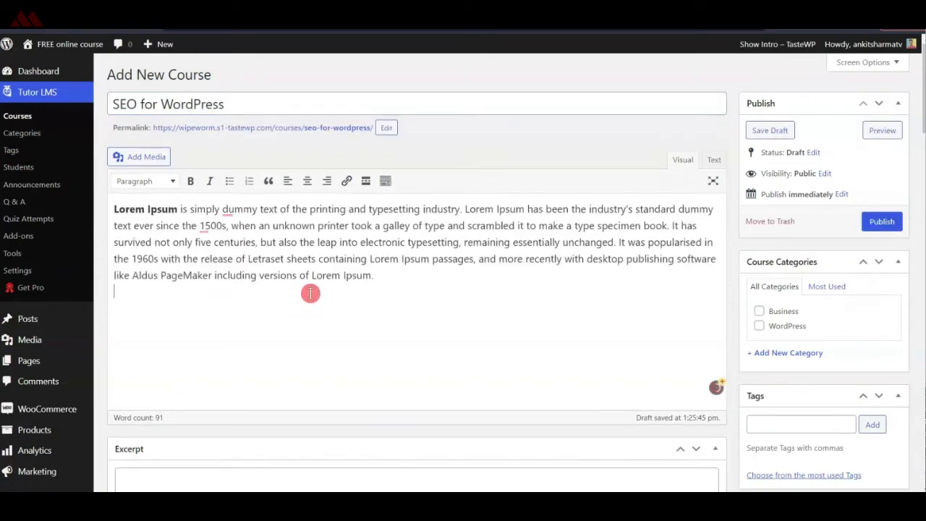
{"action": "left_click", "coordinate": [763, 130]}
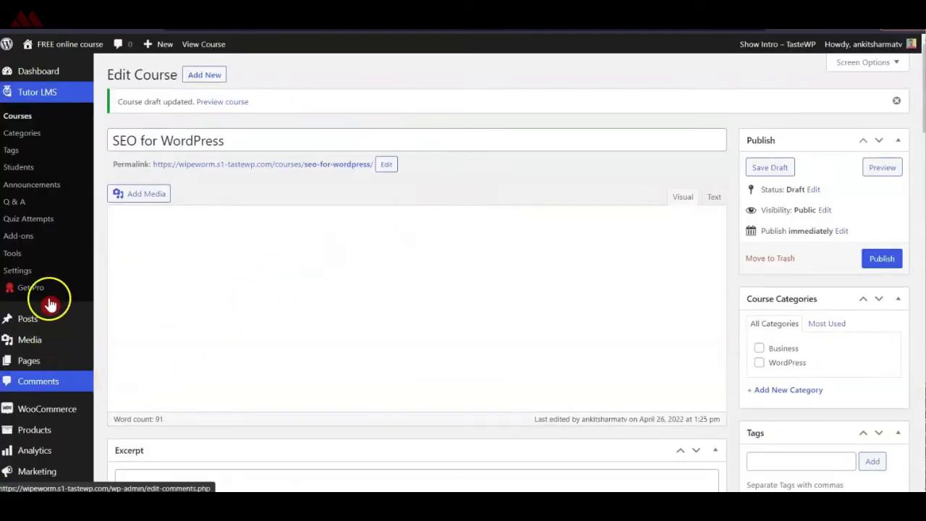
Start a new WooCommerce product in a separate browser tab, titled "Seo for WordPress" and described with the Lorem Ipsum paragraph
{"action": "scroll", "coordinate": [54, 320], "scroll_direction": "down", "scroll_amount": 2}
{"action": "mouse_move", "coordinate": [45, 430]}
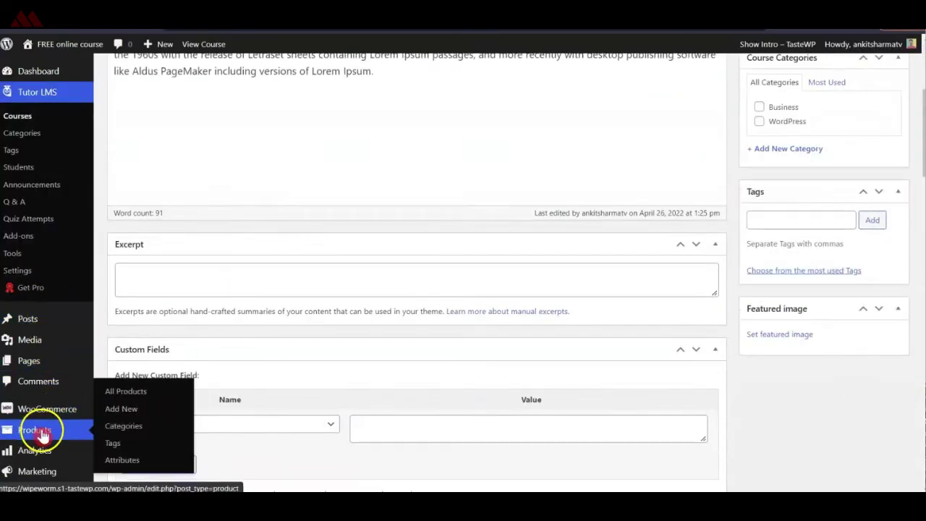
{"action": "right_click", "coordinate": [123, 409]}
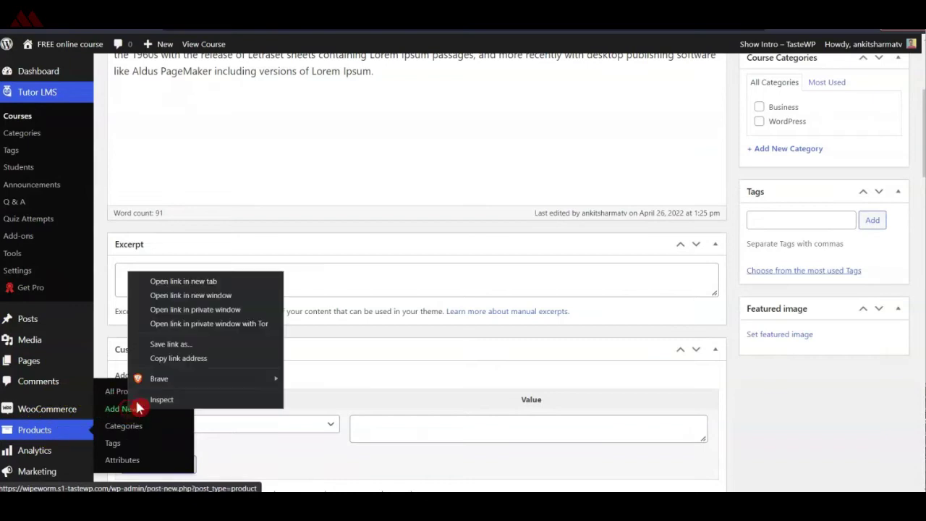
{"action": "left_click", "coordinate": [188, 277]}
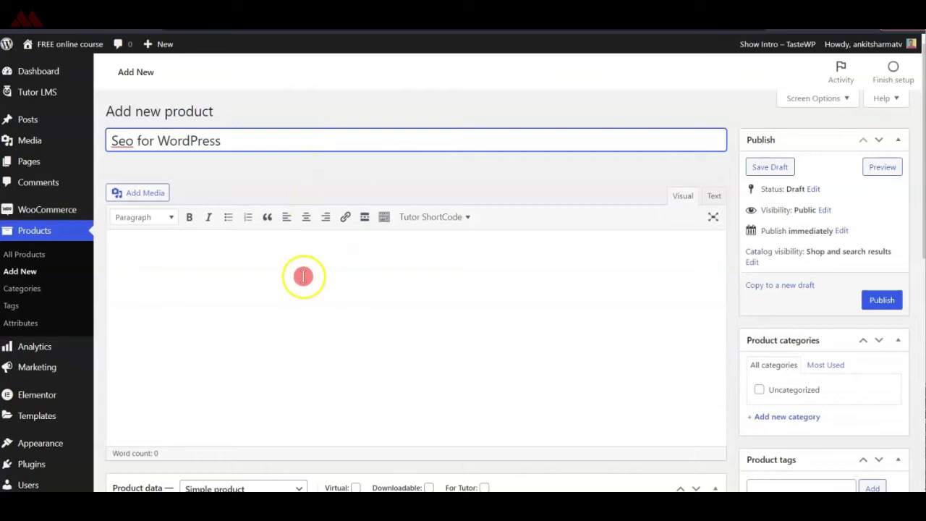
{"action": "left_click", "coordinate": [302, 275]}
{"action": "type", "text": "Lorem Ipsum is simply dummy text of the printing and typesetting industry. Lorem Ipsum has been the industry's standard dummy text ever since the 1500s, when an unknown printer took a galley of type and scrambled it to make a type specimen book. It has survived not only five centuries, but also the leap into electronic typesetting, remaining essentially unchanged. It was popularised in the 1960s with the release of Letraset sheets containing Lorem Ipsum passages, and more recently with desktop publishing software like Aldus PageMaker including versions of Lorem Ipsum."}
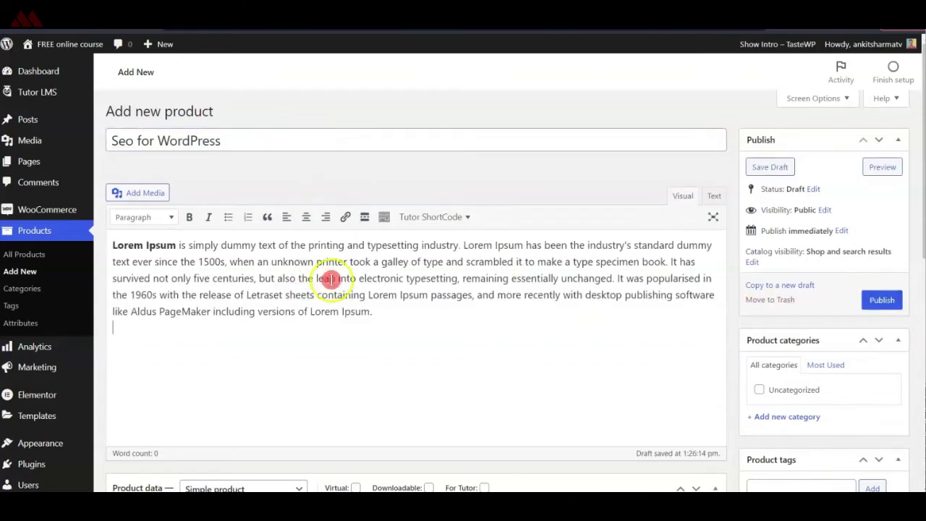
Mark the product as Virtual and For Tutor, and set its regular price to 199
{"action": "scroll", "coordinate": [338, 288], "scroll_direction": "down", "scroll_amount": 3}
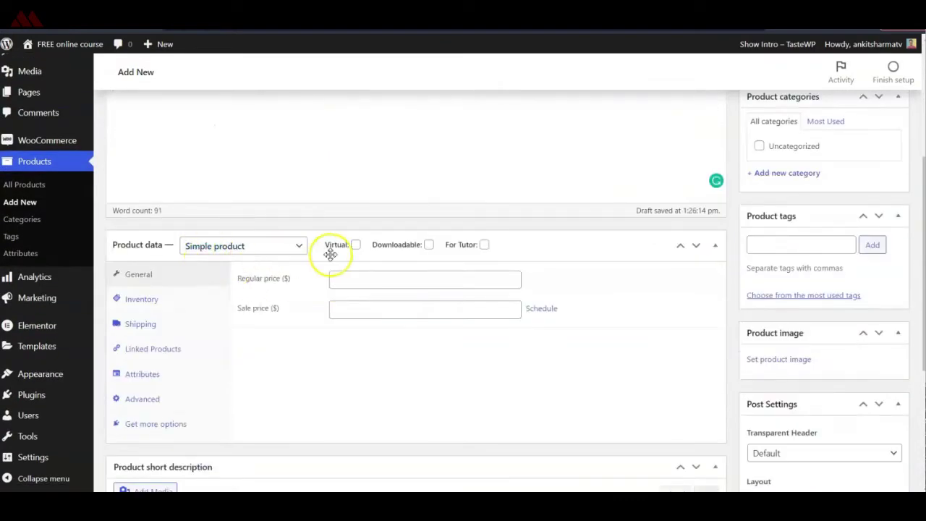
{"action": "left_click", "coordinate": [356, 246]}
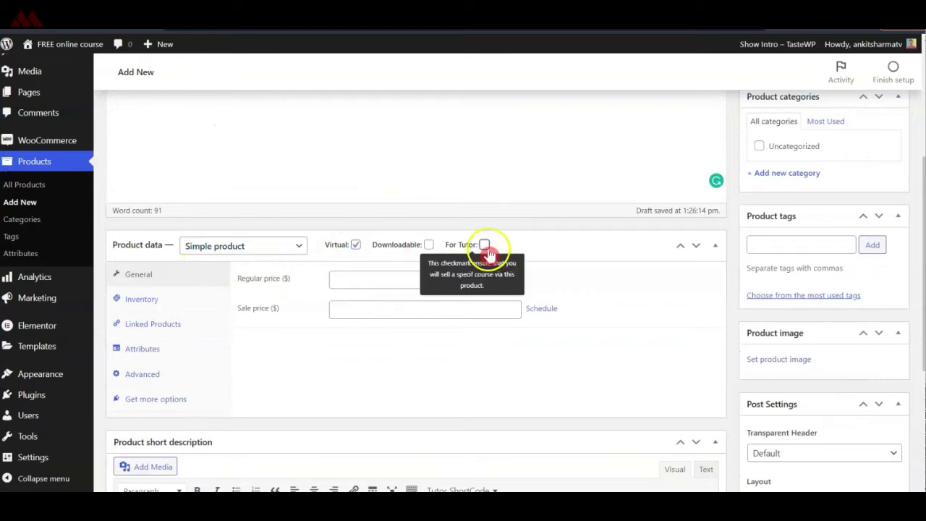
{"action": "left_click", "coordinate": [382, 280]}
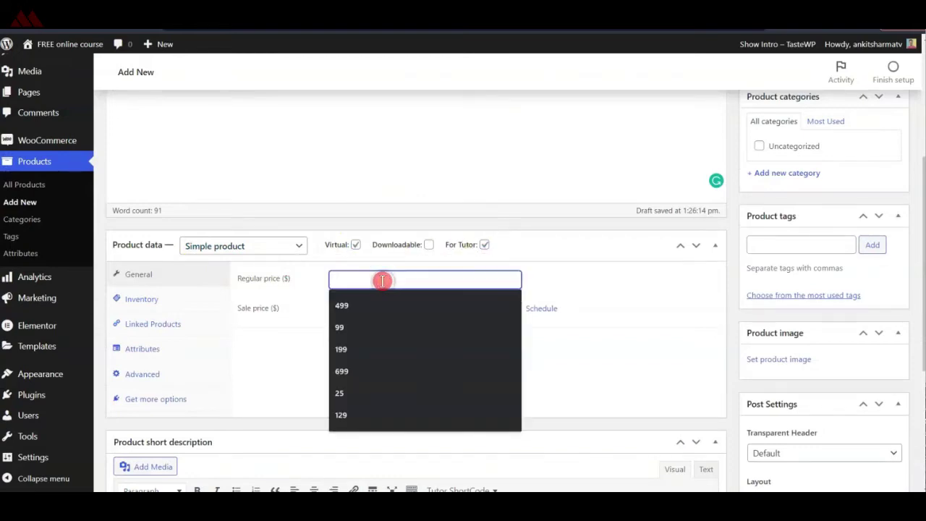
{"action": "type", "text": "199"}
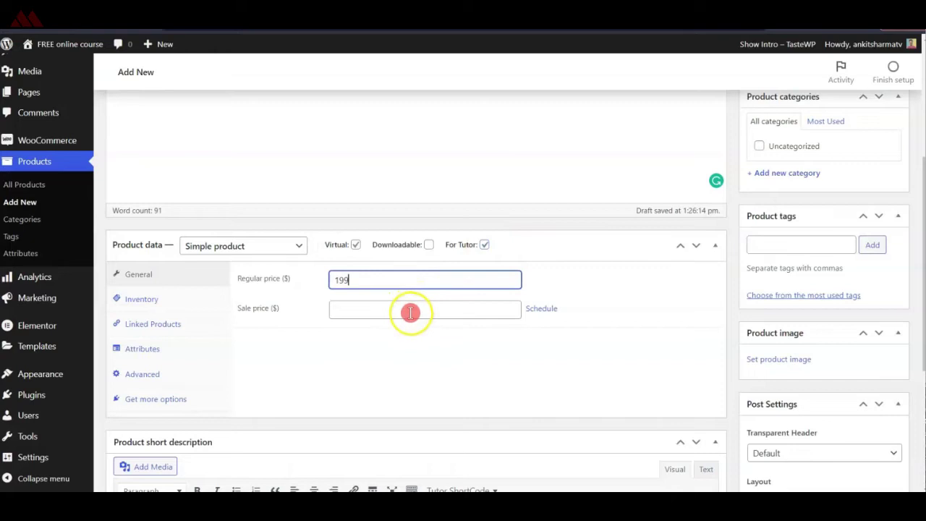
Set a product image from the media library and publish the product
{"action": "scroll", "coordinate": [410, 313], "scroll_direction": "down", "scroll_amount": 3}
{"action": "scroll", "coordinate": [409, 316], "scroll_direction": "up", "scroll_amount": 3}
{"action": "left_click", "coordinate": [769, 300]}
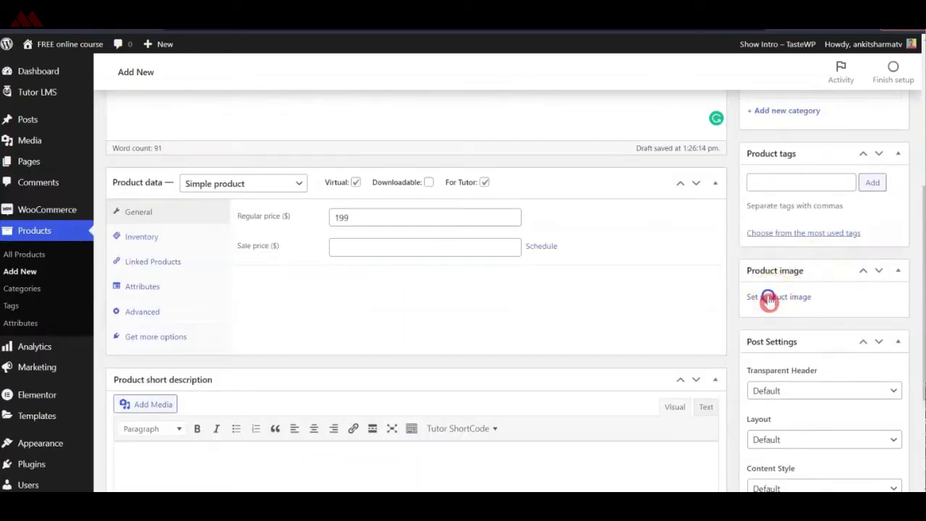
{"action": "left_click", "coordinate": [602, 216]}
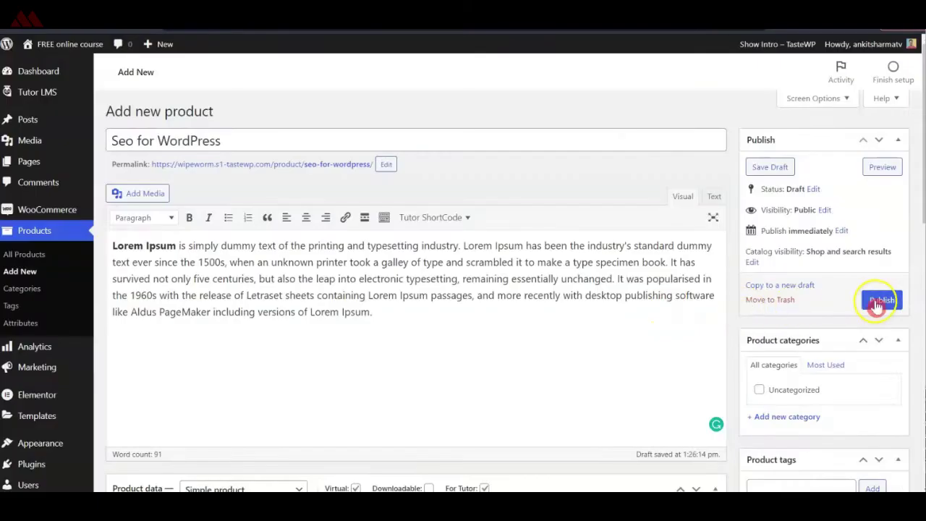
{"action": "left_click", "coordinate": [877, 299]}
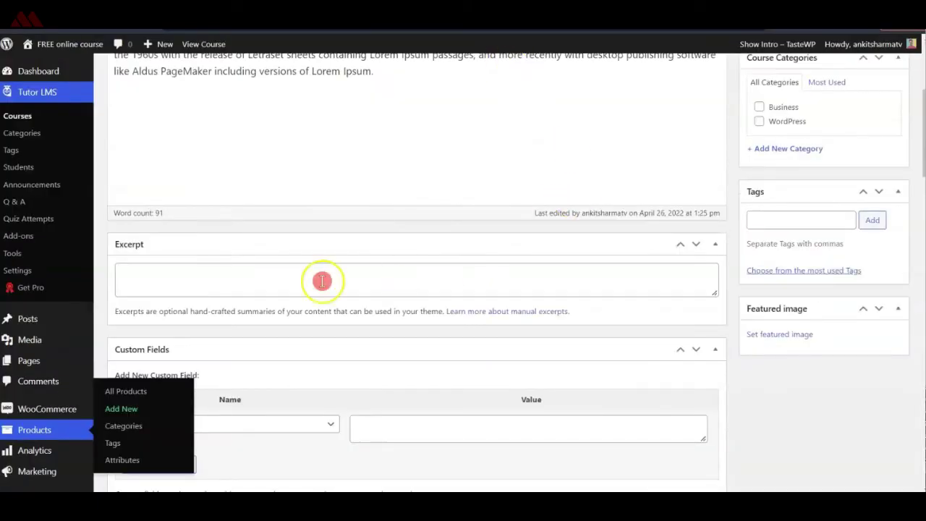
Fill the SEO for WordPress course's excerpt with the Lorem Ipsum text, trimmed to its first line ending in "ever since the"
{"action": "scroll", "coordinate": [322, 281], "scroll_direction": "up", "scroll_amount": 4}
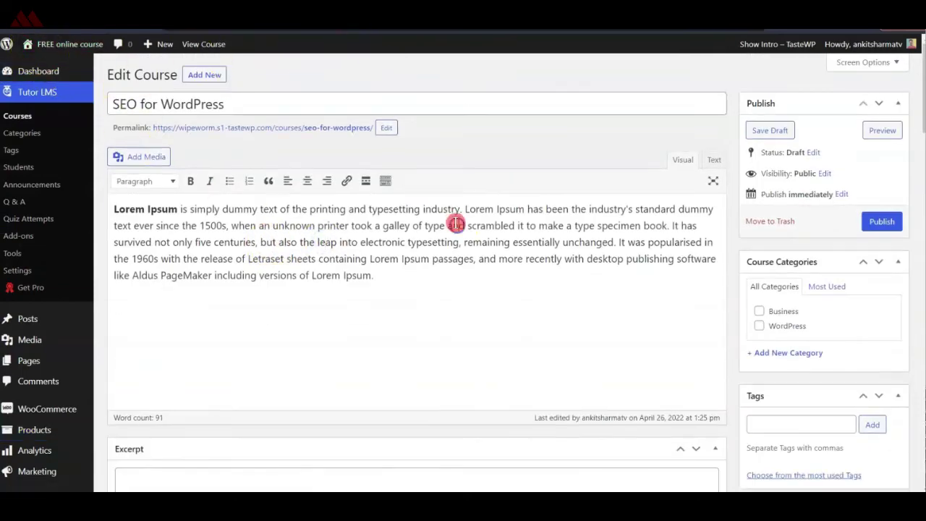
{"action": "scroll", "coordinate": [300, 206], "scroll_direction": "down", "scroll_amount": 2}
{"action": "scroll", "coordinate": [300, 205], "scroll_direction": "down", "scroll_amount": 2}
{"action": "left_click", "coordinate": [194, 230]}
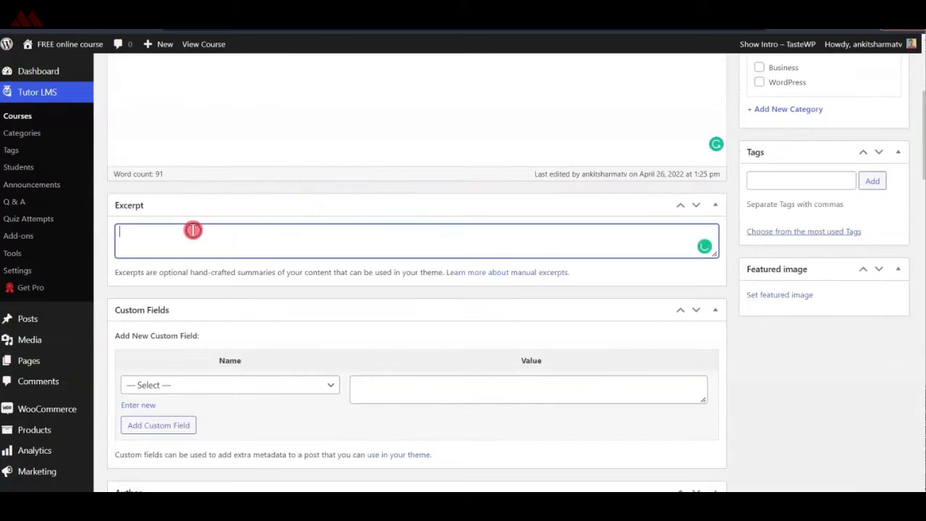
{"action": "key", "text": "ctrl+v"}
{"action": "key", "text": "shift+Up"}
{"action": "key", "text": "shift+Up"}
{"action": "key", "text": "shift+Up"}
{"action": "key", "text": "shift+Up"}
{"action": "key", "text": "shift+Down"}
{"action": "key", "text": "BackSpace"}
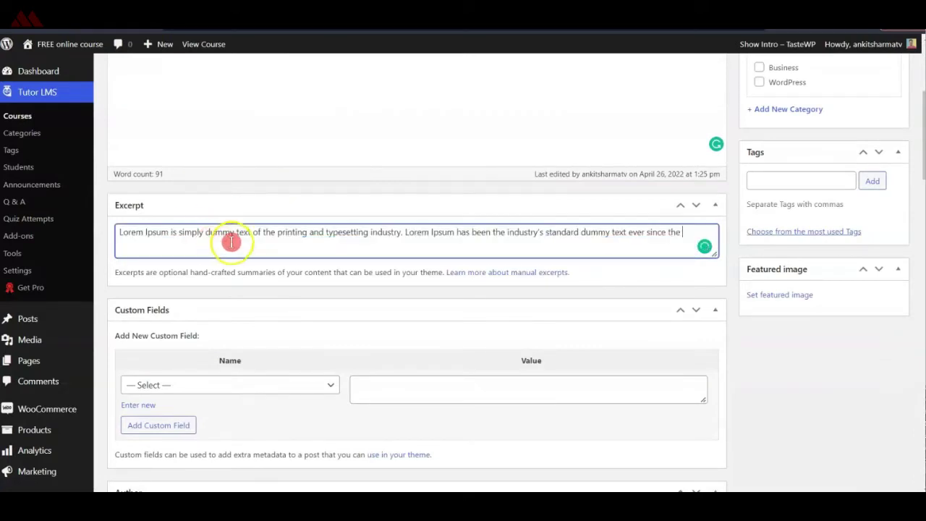
Enable the Public Course option in the course settings
{"action": "scroll", "coordinate": [239, 248], "scroll_direction": "down", "scroll_amount": 2}
{"action": "scroll", "coordinate": [391, 220], "scroll_direction": "down", "scroll_amount": 5}
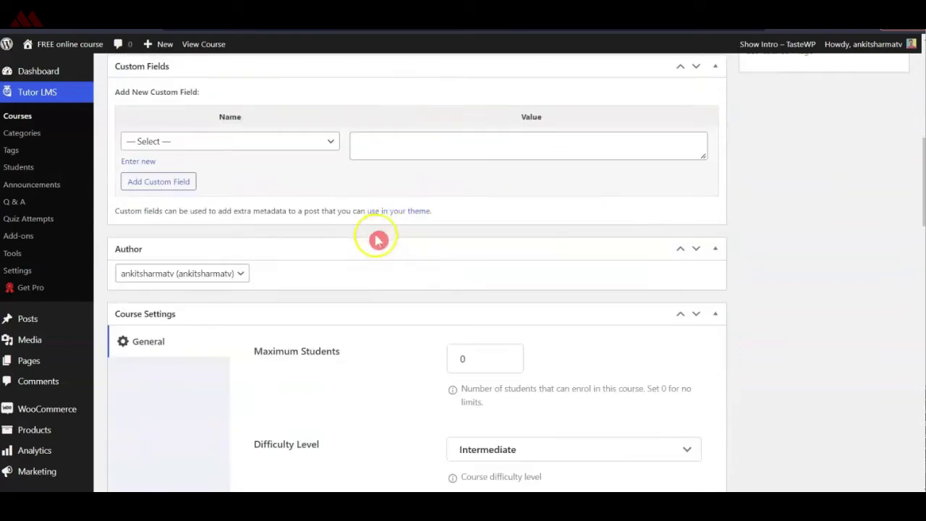
{"action": "scroll", "coordinate": [460, 244], "scroll_direction": "down", "scroll_amount": 2}
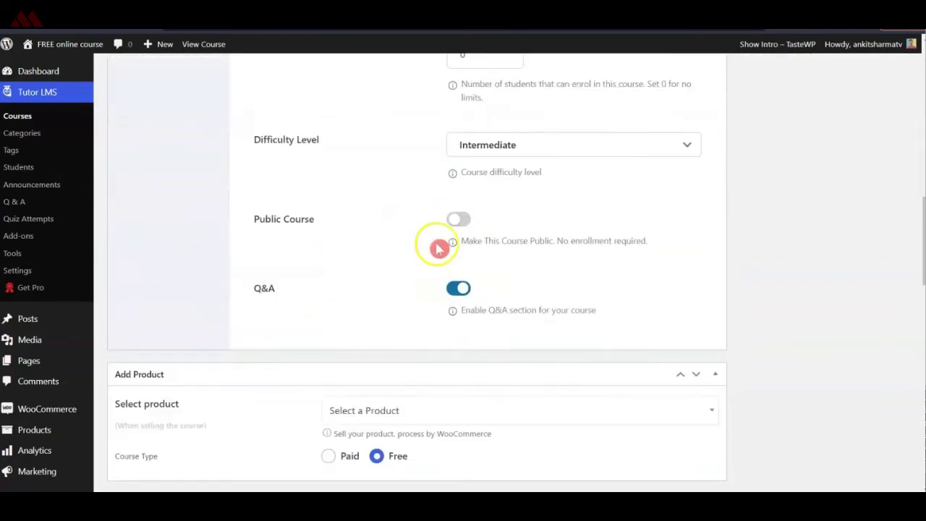
{"action": "left_click", "coordinate": [460, 221]}
{"action": "scroll", "coordinate": [295, 326], "scroll_direction": "down", "scroll_amount": 3}
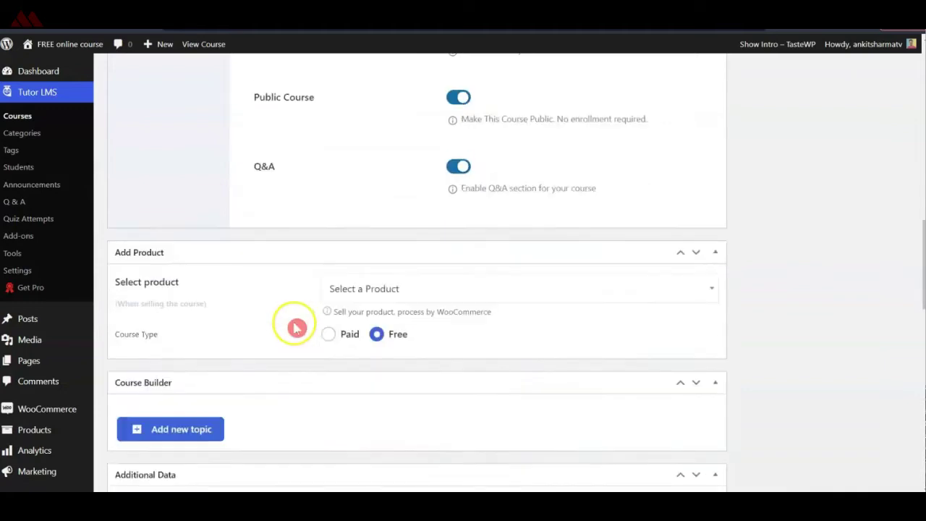
Link the course to the "Seo for WordPress" product and set the course type to Paid
{"action": "left_click", "coordinate": [340, 235]}
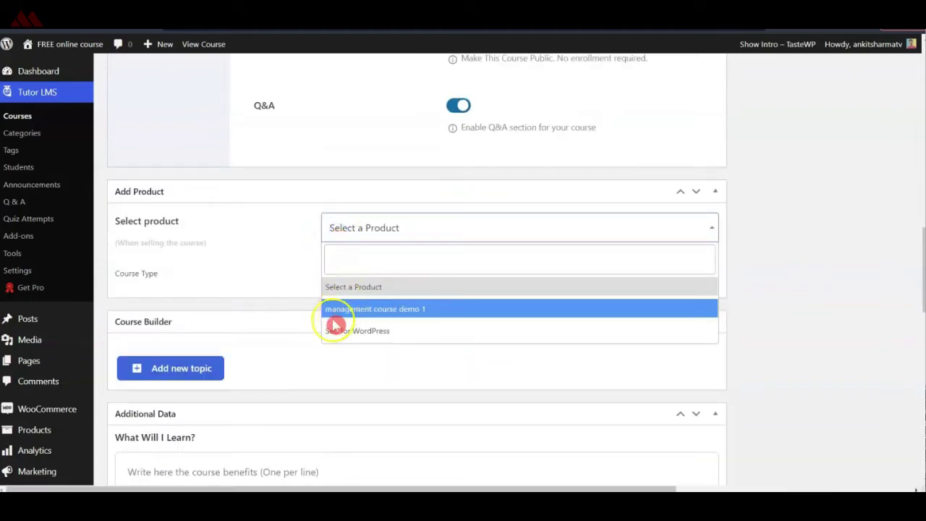
{"action": "left_click", "coordinate": [328, 330]}
{"action": "left_click", "coordinate": [328, 273]}
Add a topic named "Topic-1" in the Course Builder
{"action": "scroll", "coordinate": [206, 299], "scroll_direction": "down", "scroll_amount": 1}
{"action": "left_click", "coordinate": [186, 186]}
{"action": "left_click", "coordinate": [398, 157]}
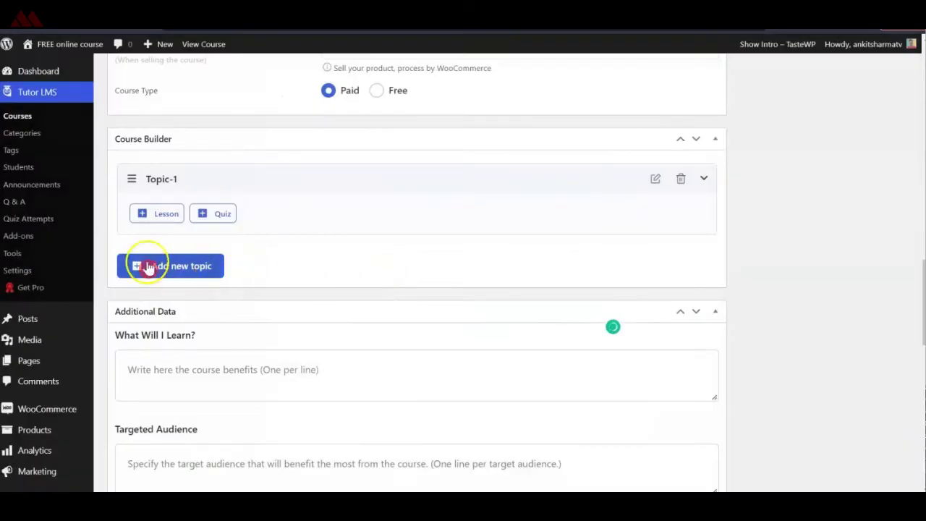
Add a lesson named "Lesson-1" to Topic-1 with the copied YouTube video link (v=ctBAj4kr4ws) as its content, and save it
{"action": "left_click", "coordinate": [150, 214]}
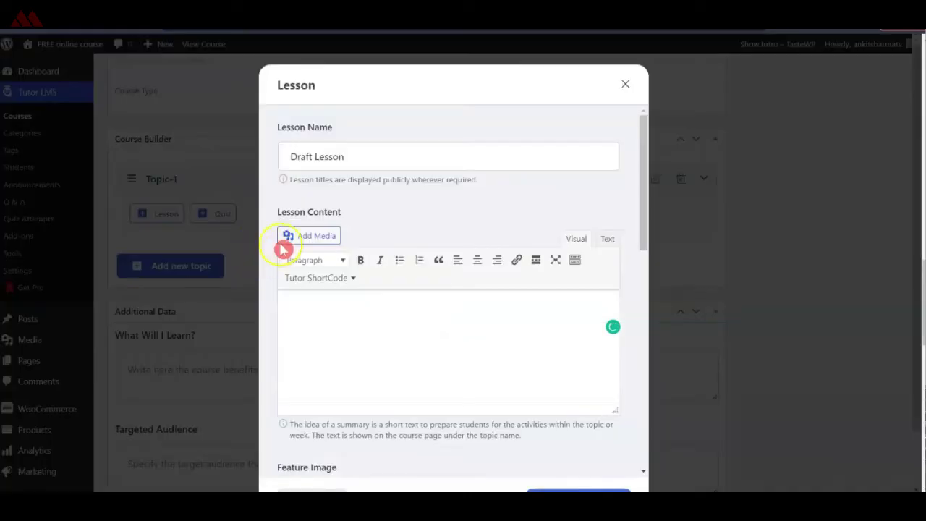
{"action": "left_click", "coordinate": [548, 159]}
{"action": "type", "text": "Lesson-1"}
{"action": "left_click", "coordinate": [395, 403]}
{"action": "left_click", "coordinate": [348, 322]}
{"action": "key", "text": "ctrl+v"}
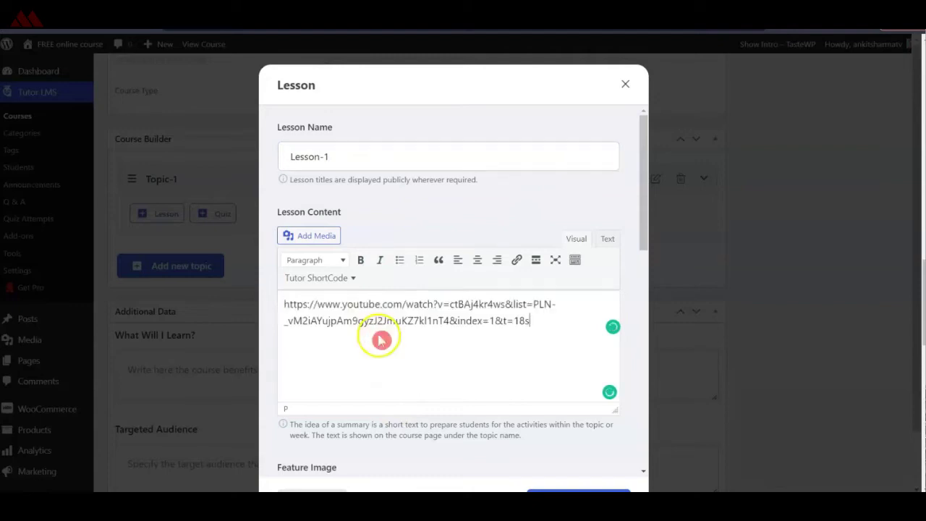
{"action": "scroll", "coordinate": [492, 355], "scroll_direction": "down", "scroll_amount": 3}
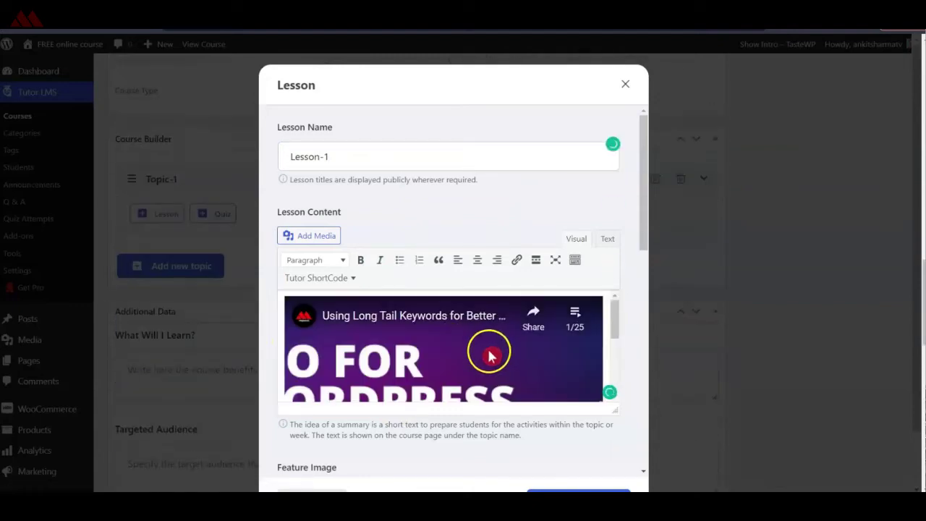
{"action": "scroll", "coordinate": [356, 347], "scroll_direction": "down", "scroll_amount": 1}
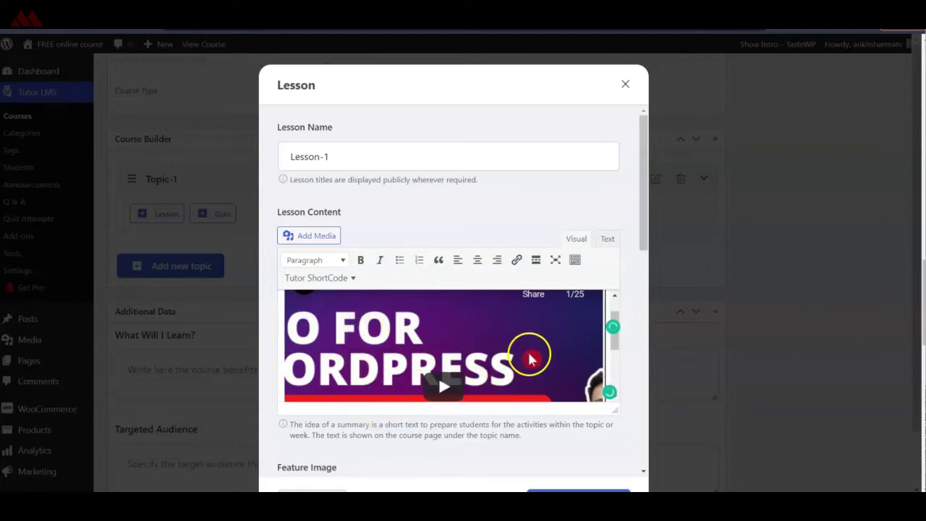
{"action": "scroll", "coordinate": [528, 362], "scroll_direction": "down", "scroll_amount": 10}
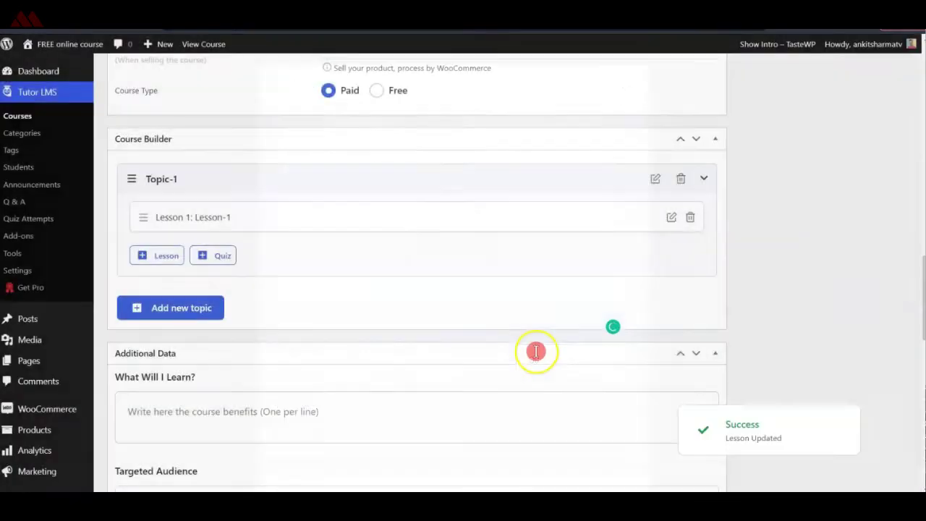
Add a second lesson named "Lesson -2" to Topic-1 with the same YouTube video as its content, and save it
{"action": "scroll", "coordinate": [412, 285], "scroll_direction": "up", "scroll_amount": 1}
{"action": "left_click", "coordinate": [155, 319]}
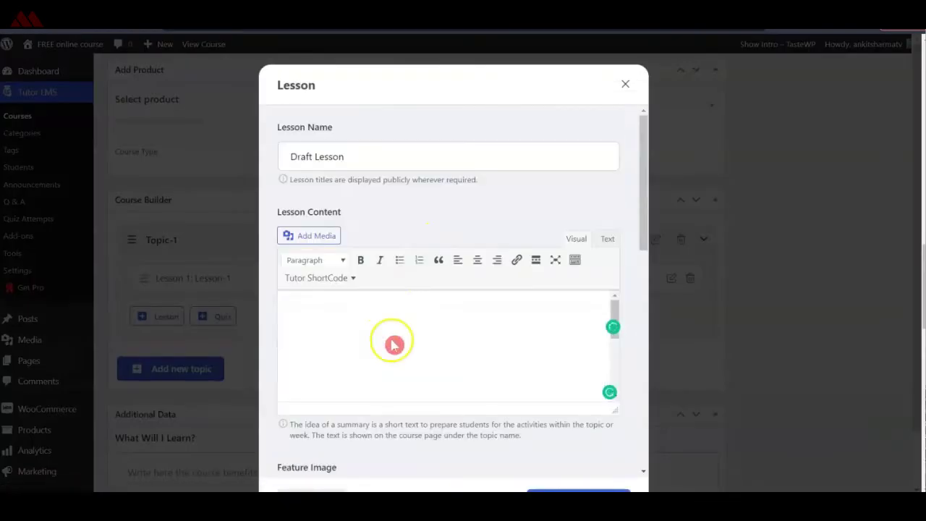
{"action": "scroll", "coordinate": [435, 337], "scroll_direction": "up", "scroll_amount": 6}
{"action": "left_click", "coordinate": [339, 152]}
{"action": "triple_click", "coordinate": [405, 166]}
{"action": "type", "text": "Lesson"}
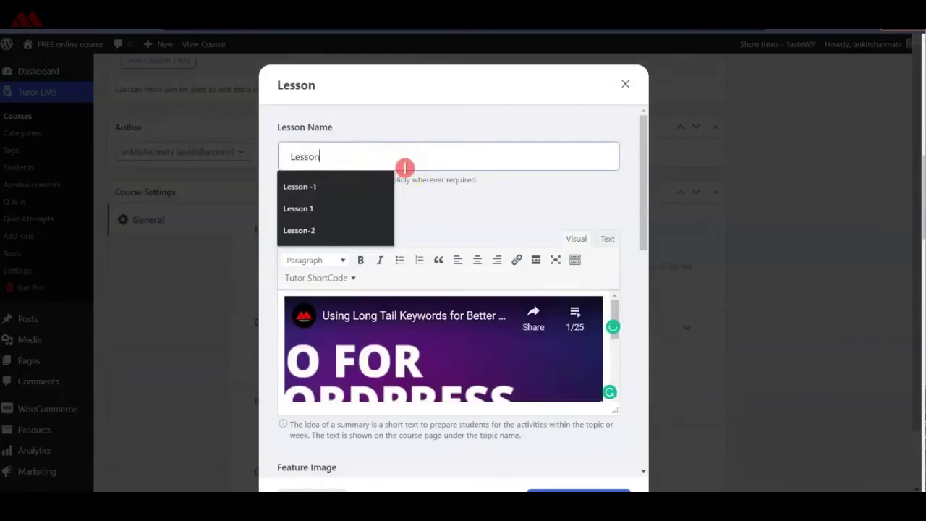
{"action": "type", "text": " -2"}
{"action": "scroll", "coordinate": [405, 167], "scroll_direction": "down", "scroll_amount": 8}
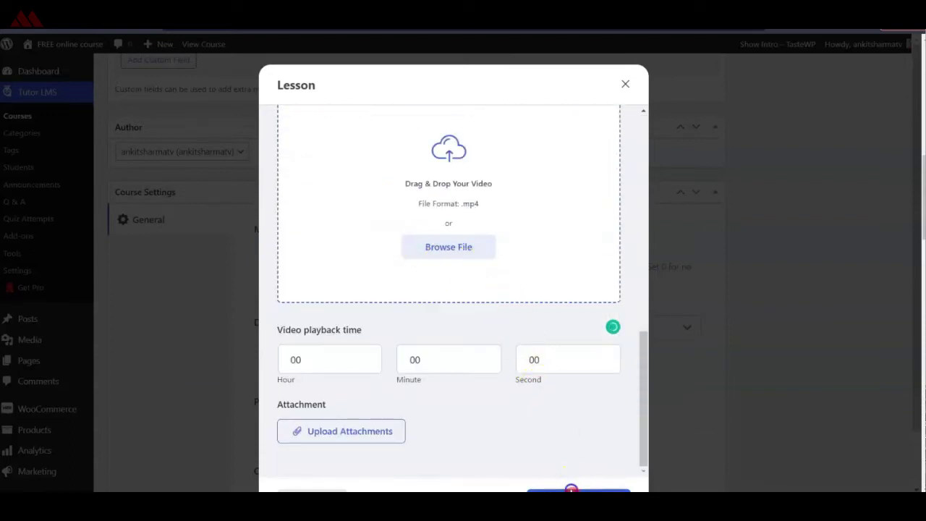
{"action": "scroll", "coordinate": [506, 340], "scroll_direction": "down", "scroll_amount": 10}
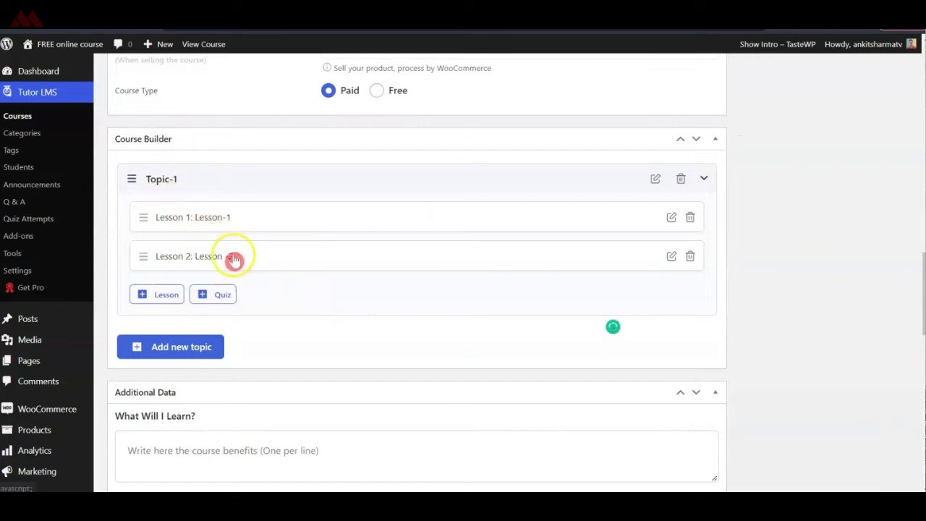
{"action": "scroll", "coordinate": [626, 249], "scroll_direction": "down", "scroll_amount": 3}
{"action": "scroll", "coordinate": [625, 253], "scroll_direction": "down", "scroll_amount": 3}
{"action": "scroll", "coordinate": [533, 261], "scroll_direction": "up", "scroll_amount": 5}
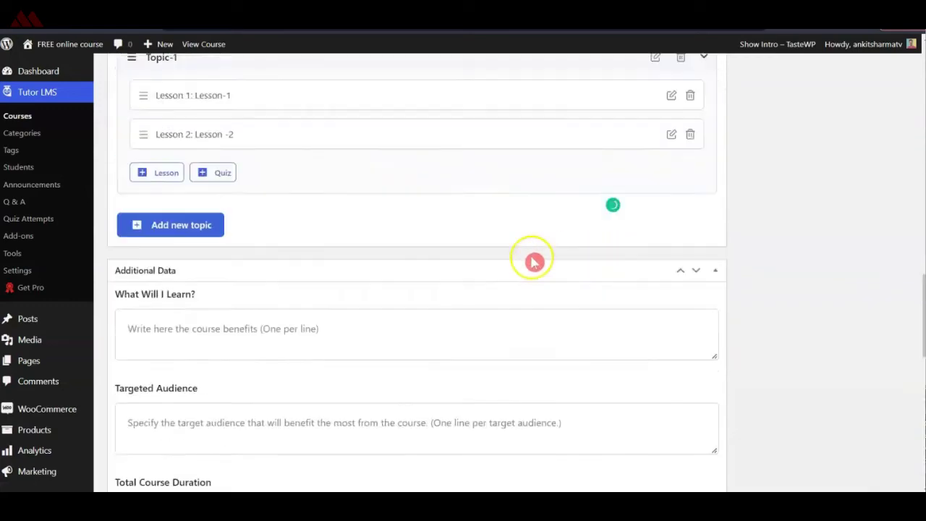
{"action": "scroll", "coordinate": [238, 310], "scroll_direction": "down", "scroll_amount": 2}
{"action": "left_click", "coordinate": [173, 275]}
{"action": "key", "text": "ctrl+v"}
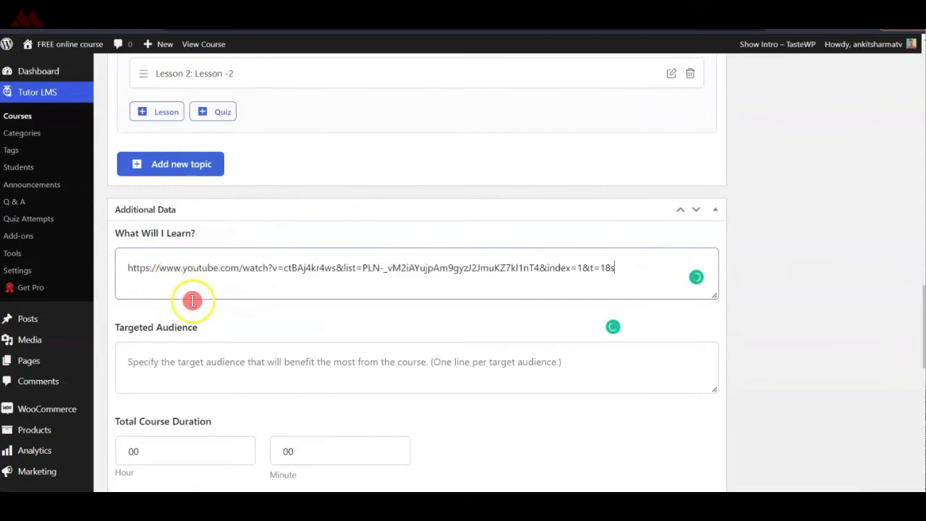
{"action": "key", "text": "ctrl+z"}
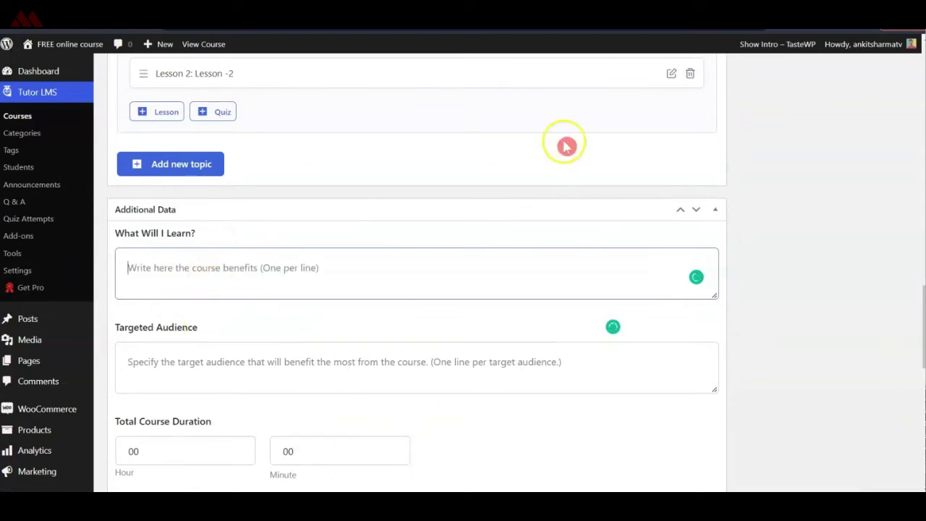
Assign the course to the WordPress category and update the course
{"action": "scroll", "coordinate": [698, 315], "scroll_direction": "up", "scroll_amount": 15}
{"action": "left_click", "coordinate": [775, 322]}
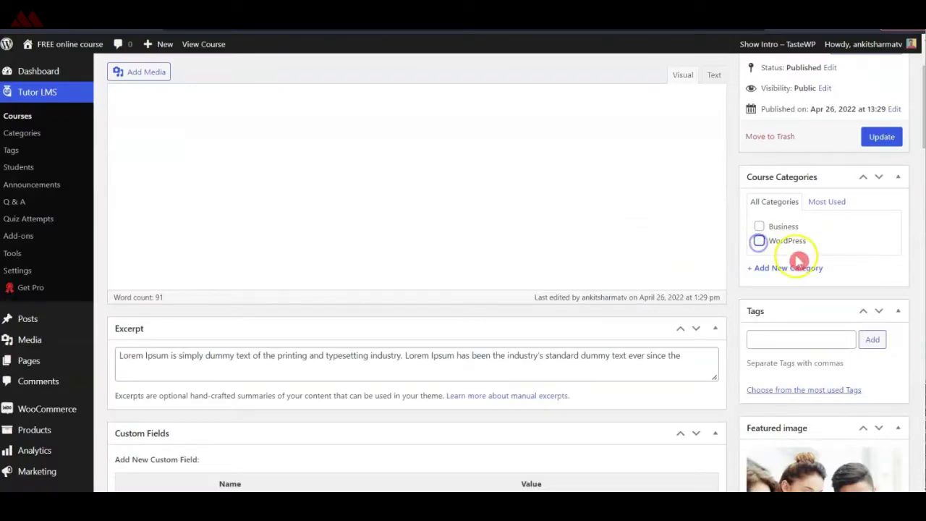
{"action": "left_click", "coordinate": [759, 241]}
{"action": "left_click", "coordinate": [874, 144]}
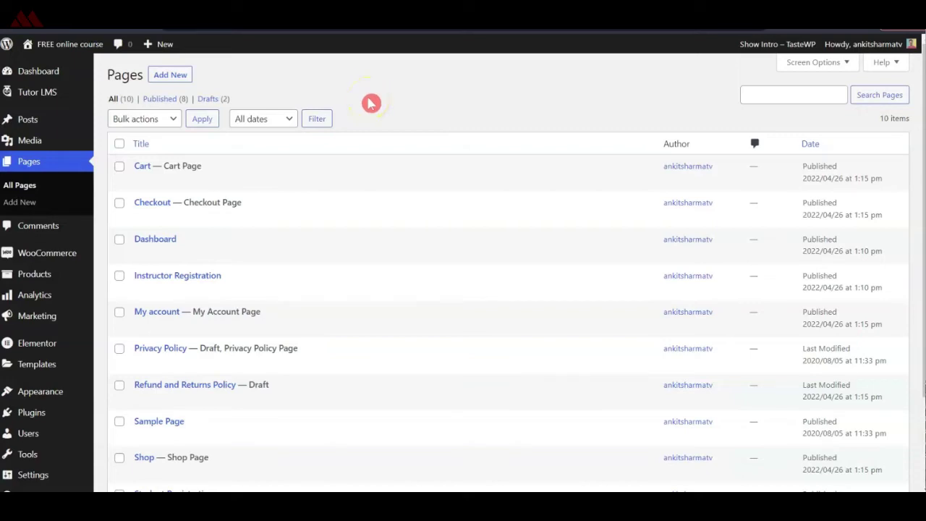
View the published Dashboard page in a new browser tab and examine its course statistics and instructor section
{"action": "left_click", "coordinate": [161, 250]}
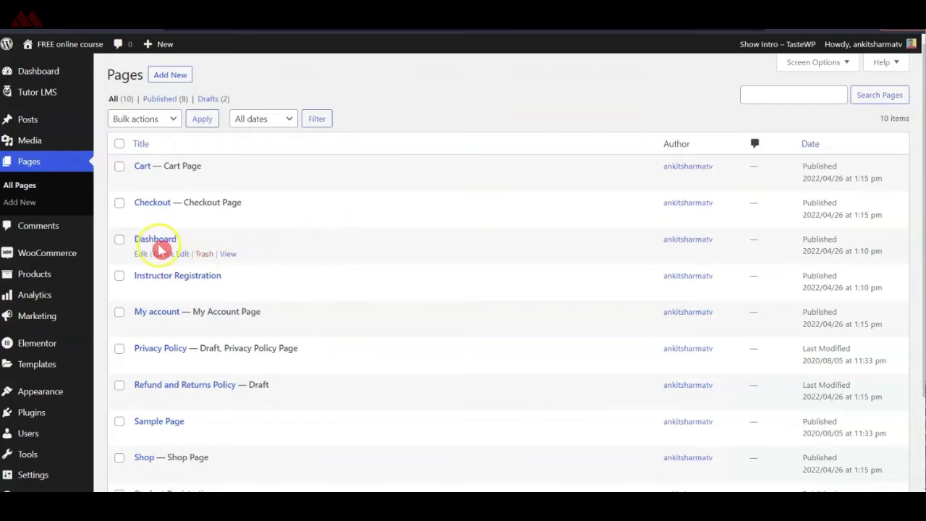
{"action": "right_click", "coordinate": [229, 254]}
{"action": "left_click", "coordinate": [244, 263]}
{"action": "left_click", "coordinate": [501, 16]}
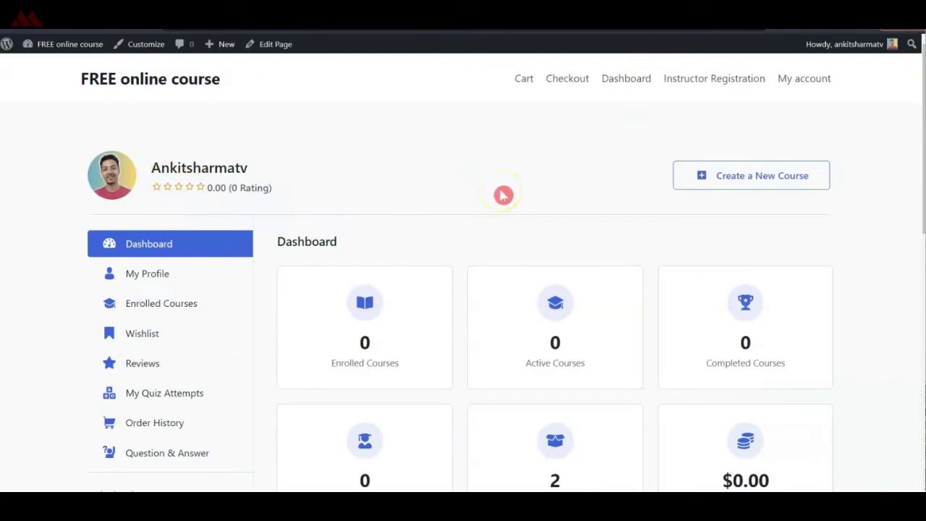
{"action": "scroll", "coordinate": [498, 207], "scroll_direction": "down", "scroll_amount": 2}
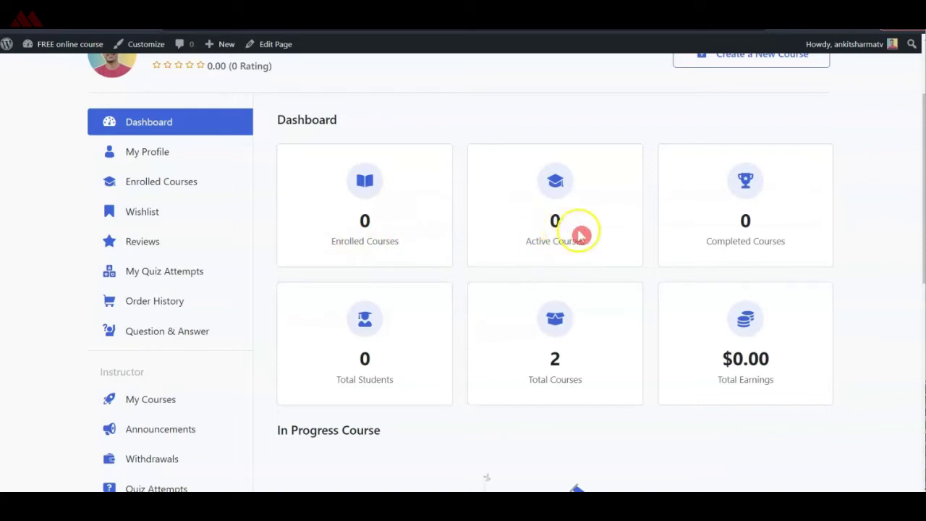
{"action": "scroll", "coordinate": [749, 239], "scroll_direction": "down", "scroll_amount": 2}
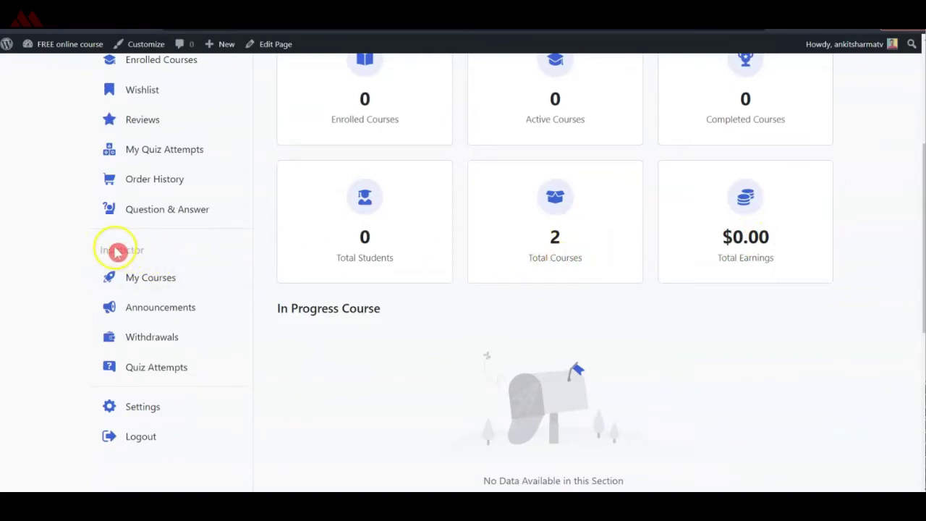
Review the published courses under My Courses in the instructor dashboard
{"action": "left_click", "coordinate": [142, 281]}
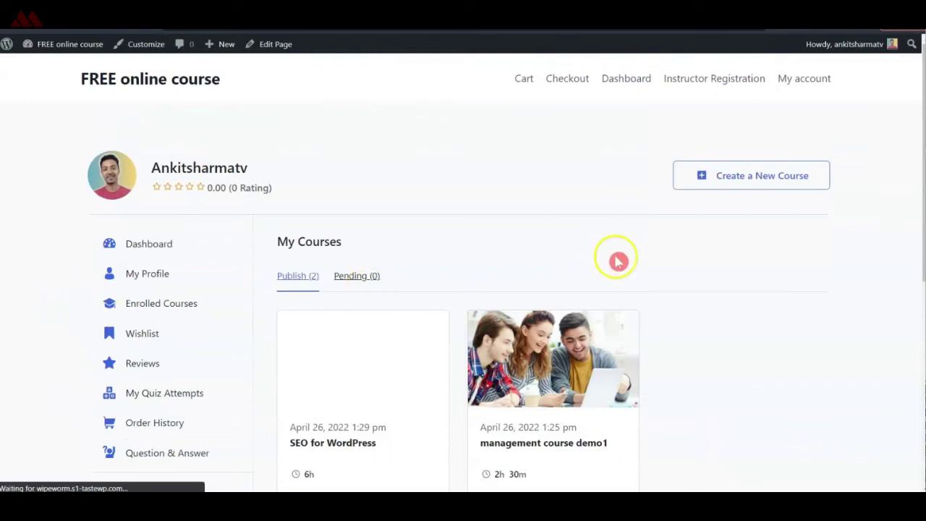
{"action": "scroll", "coordinate": [613, 268], "scroll_direction": "down", "scroll_amount": 2}
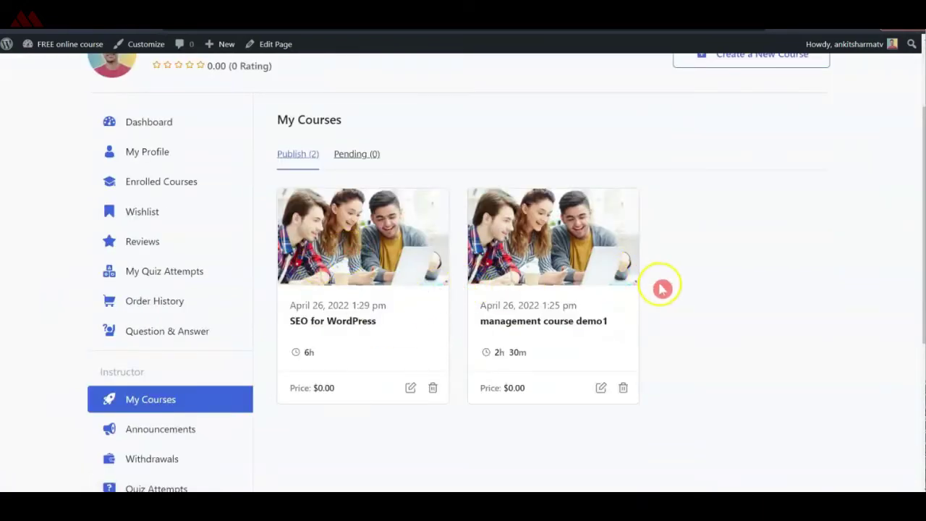
{"action": "scroll", "coordinate": [494, 203], "scroll_direction": "up", "scroll_amount": 2}
{"action": "scroll", "coordinate": [73, 362], "scroll_direction": "down", "scroll_amount": 5}
{"action": "scroll", "coordinate": [104, 348], "scroll_direction": "up", "scroll_amount": 3}
{"action": "scroll", "coordinate": [103, 348], "scroll_direction": "up", "scroll_amount": 4}
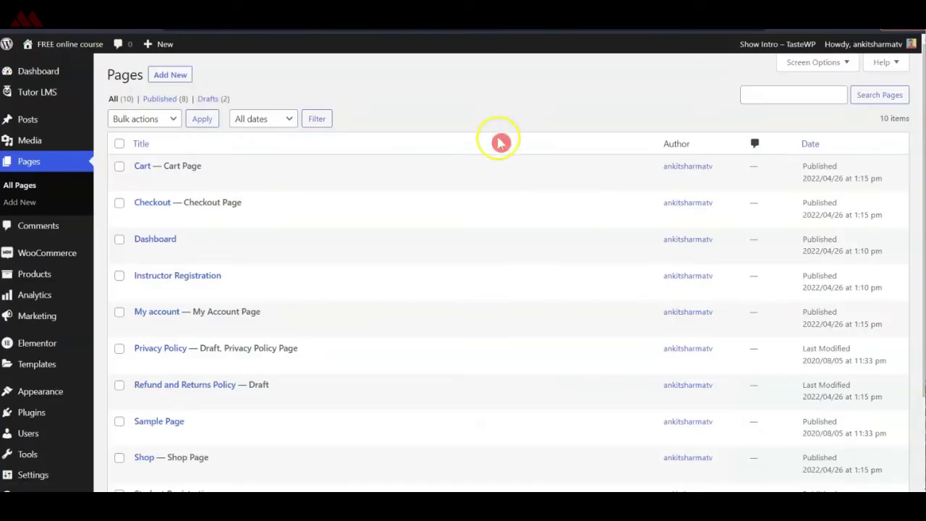
Create a new page titled "Home", publish it and return to the pages list
{"action": "scroll", "coordinate": [413, 287], "scroll_direction": "down", "scroll_amount": 3}
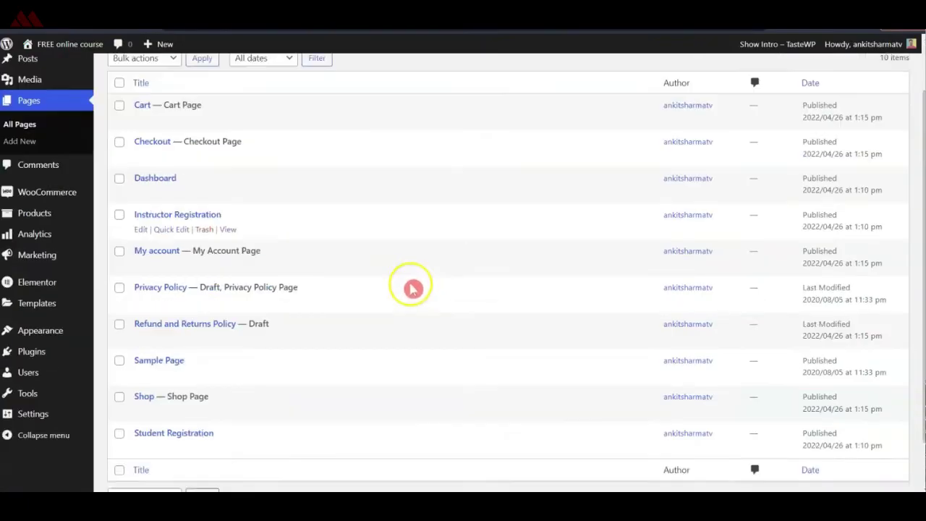
{"action": "scroll", "coordinate": [409, 287], "scroll_direction": "up", "scroll_amount": 3}
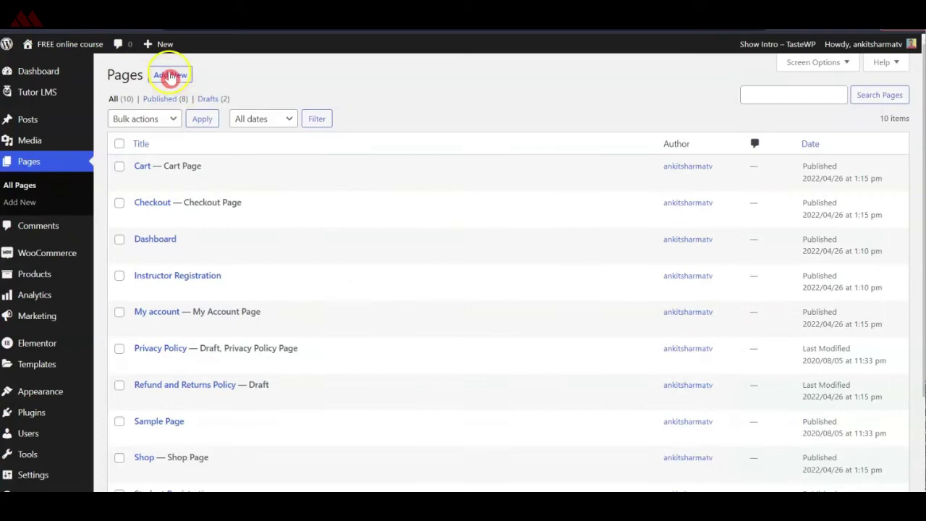
{"action": "left_click", "coordinate": [174, 75]}
{"action": "type", "text": "Home"}
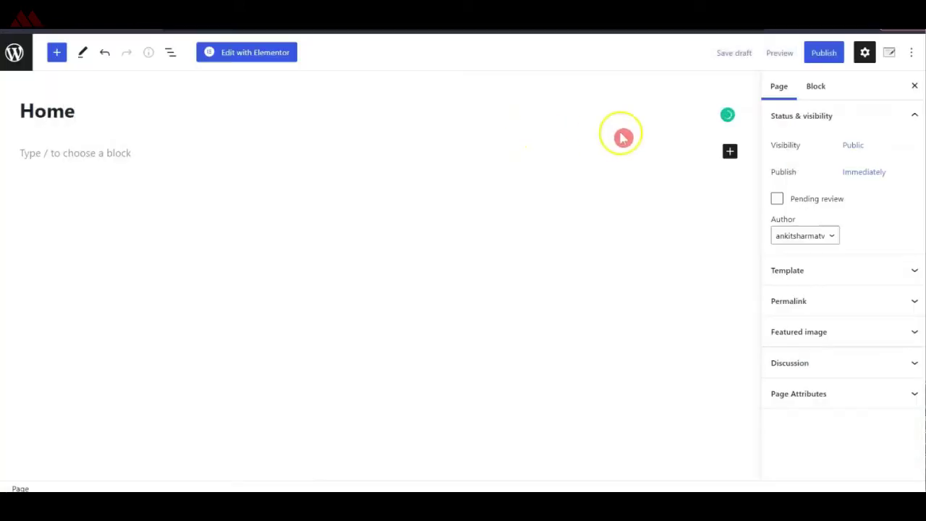
{"action": "left_click", "coordinate": [823, 52]}
{"action": "left_click", "coordinate": [804, 52]}
{"action": "left_click", "coordinate": [16, 53]}
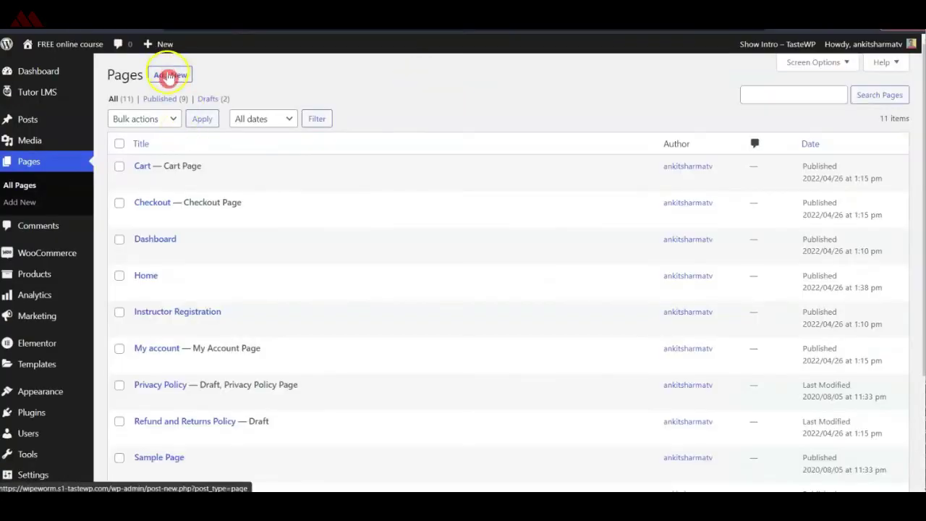
Create and publish a new page titled "All Courses"
{"action": "left_click", "coordinate": [169, 75]}
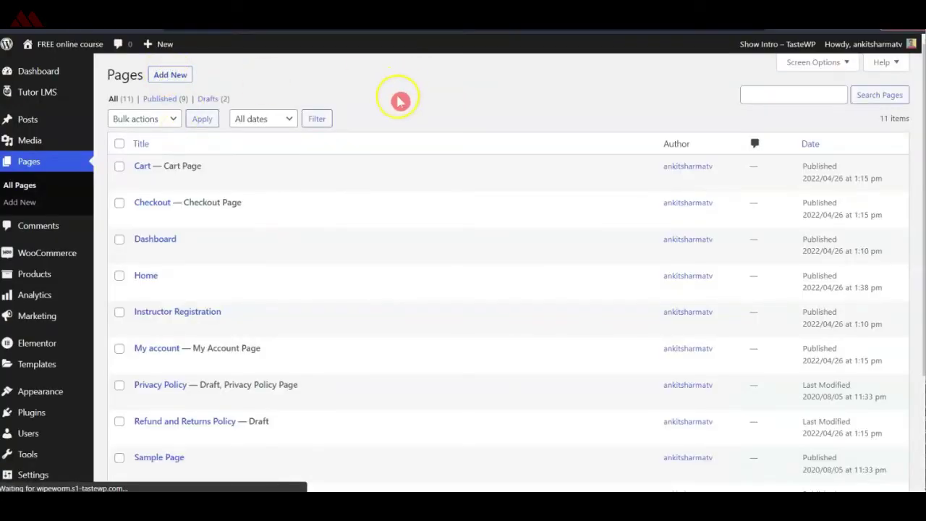
{"action": "type", "text": "All Courses"}
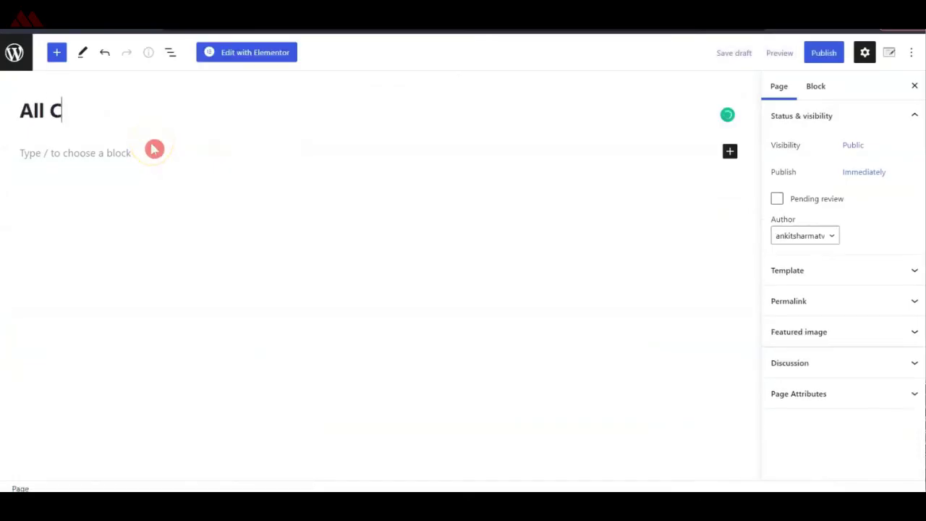
{"action": "left_click", "coordinate": [817, 56]}
{"action": "left_click", "coordinate": [814, 56]}
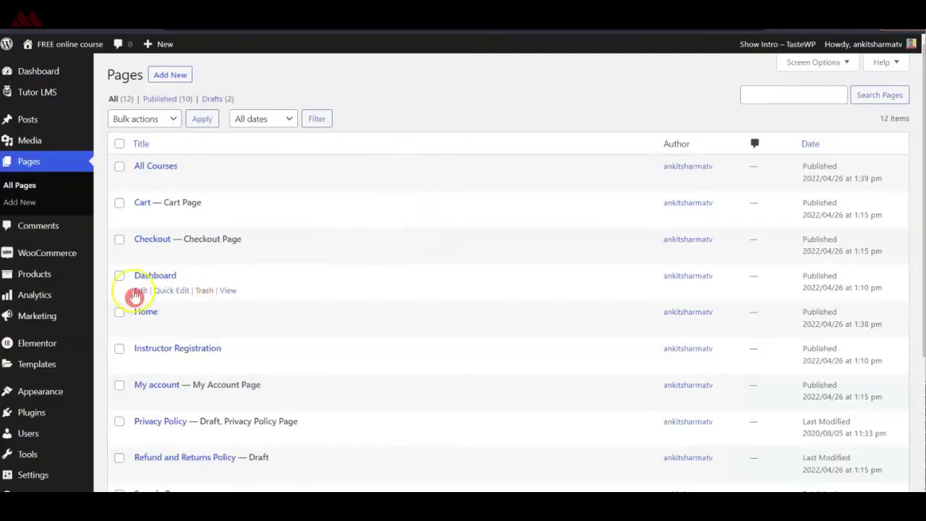
Create a navigation menu named "Top Menu" with Primary as its display location
{"action": "mouse_move", "coordinate": [33, 392]}
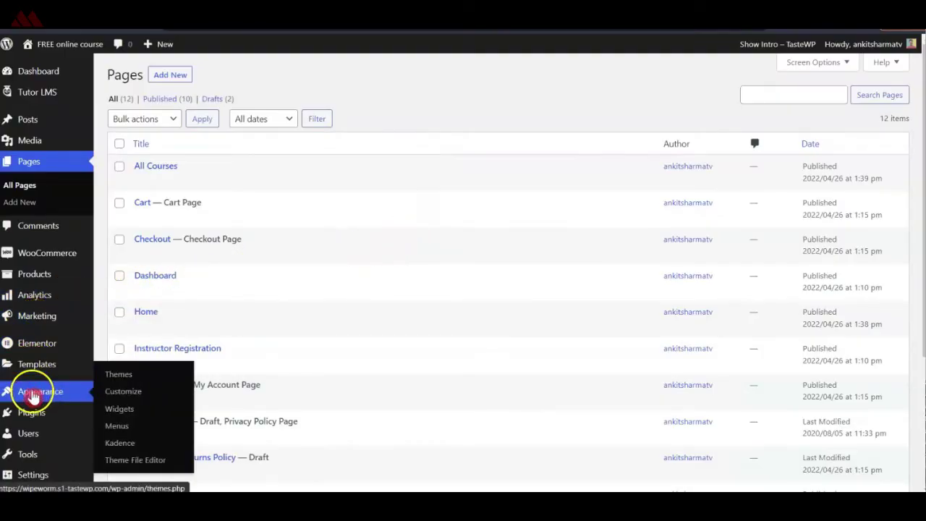
{"action": "left_click", "coordinate": [121, 428]}
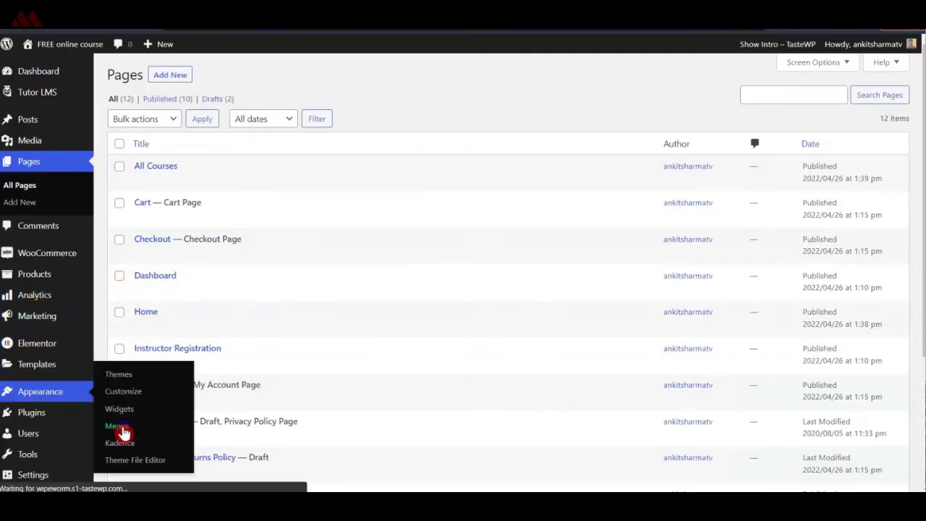
{"action": "left_click", "coordinate": [429, 210]}
{"action": "left_click", "coordinate": [396, 235]}
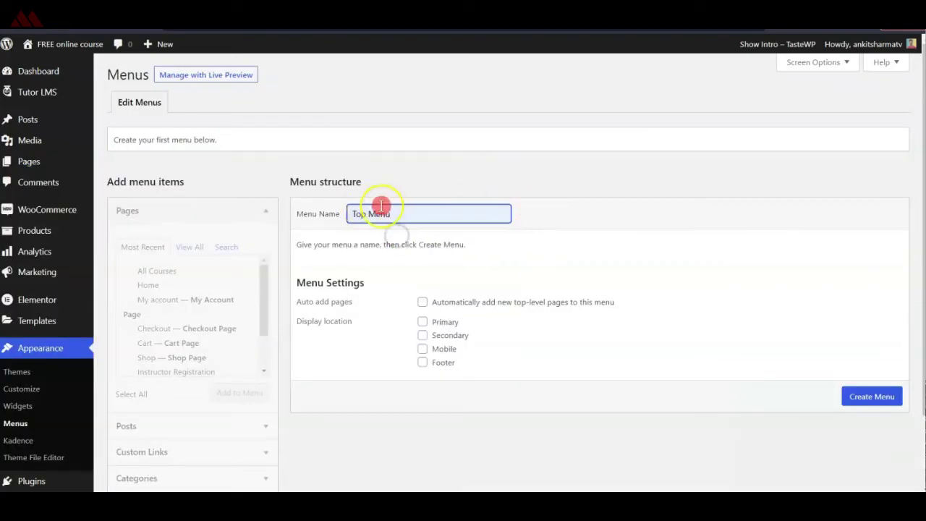
{"action": "left_click", "coordinate": [422, 322]}
{"action": "scroll", "coordinate": [918, 269], "scroll_direction": "down", "scroll_amount": 1}
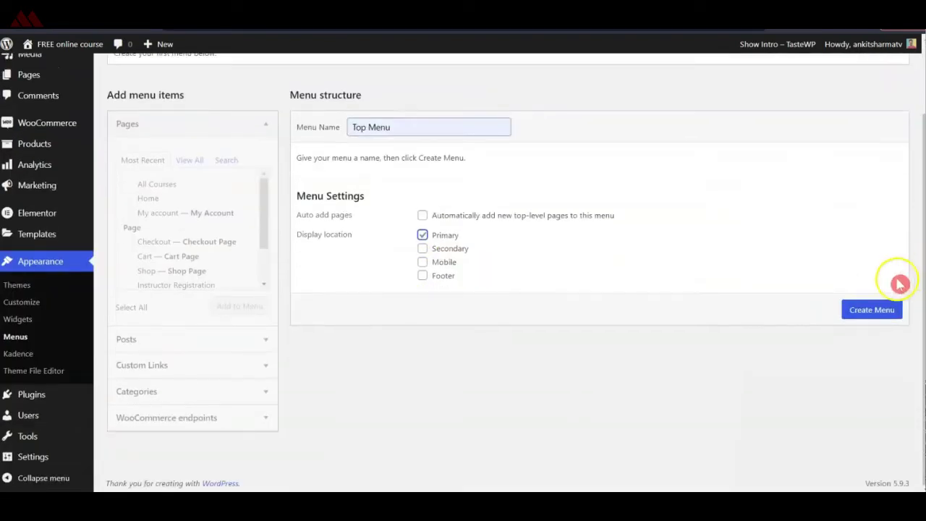
{"action": "left_click", "coordinate": [870, 310]}
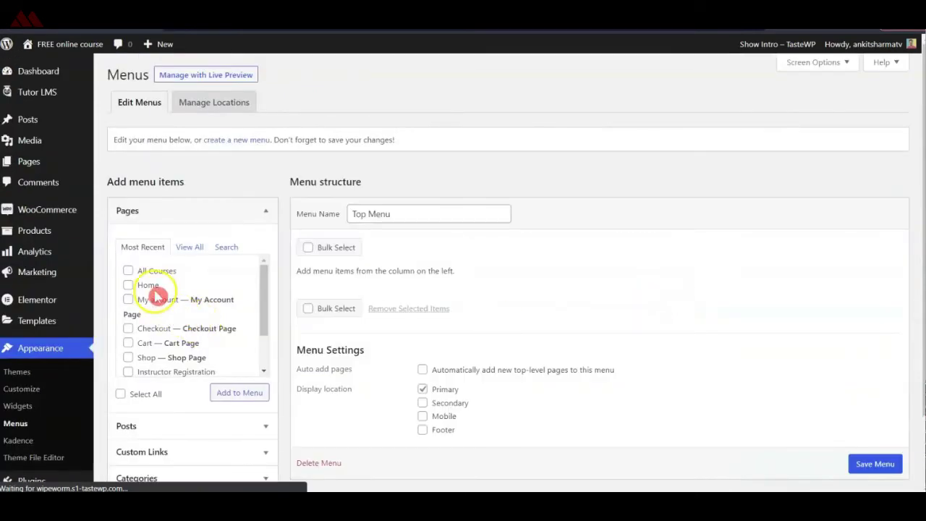
Add the All Courses, Home and Dashboard pages to Top Menu and save the menu
{"action": "left_click", "coordinate": [128, 286]}
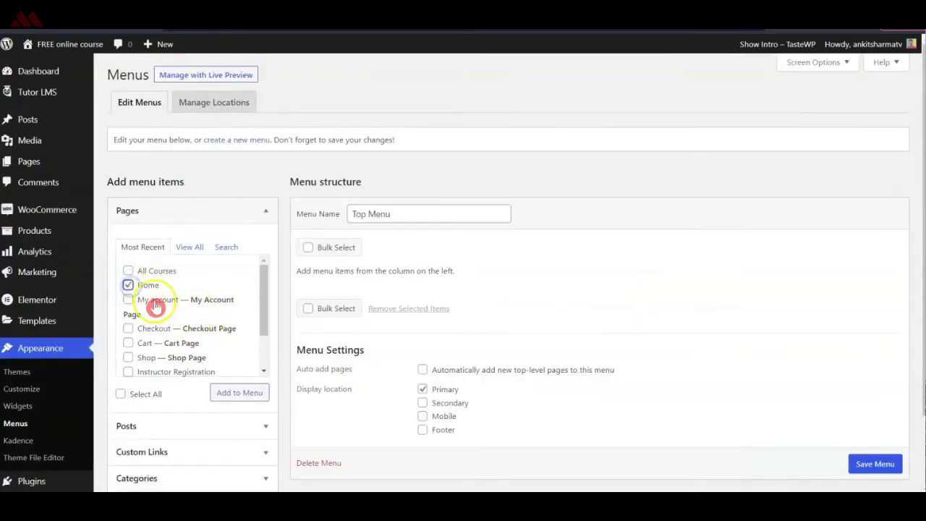
{"action": "left_click", "coordinate": [129, 272]}
{"action": "left_click", "coordinate": [130, 302]}
{"action": "scroll", "coordinate": [137, 319], "scroll_direction": "down", "scroll_amount": 2}
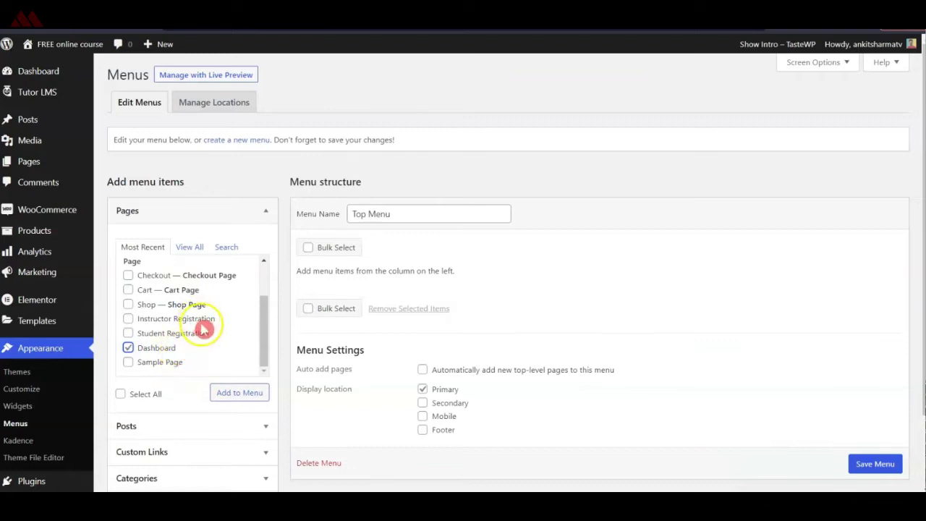
{"action": "left_click", "coordinate": [224, 391]}
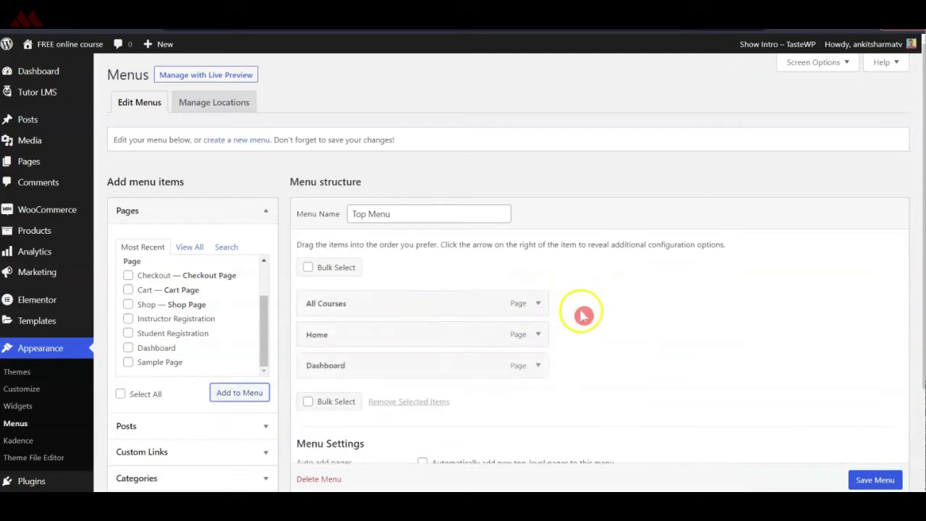
{"action": "scroll", "coordinate": [586, 316], "scroll_direction": "down", "scroll_amount": 2}
{"action": "left_click", "coordinate": [873, 432]}
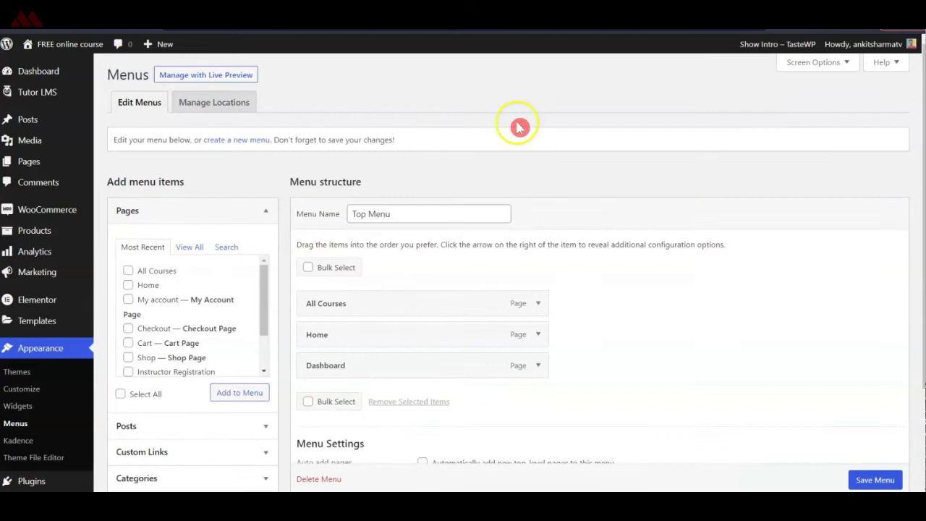
Set the site's homepage to the static page "Home" in the Reading settings and save the changes
{"action": "scroll", "coordinate": [50, 447], "scroll_direction": "down", "scroll_amount": 3}
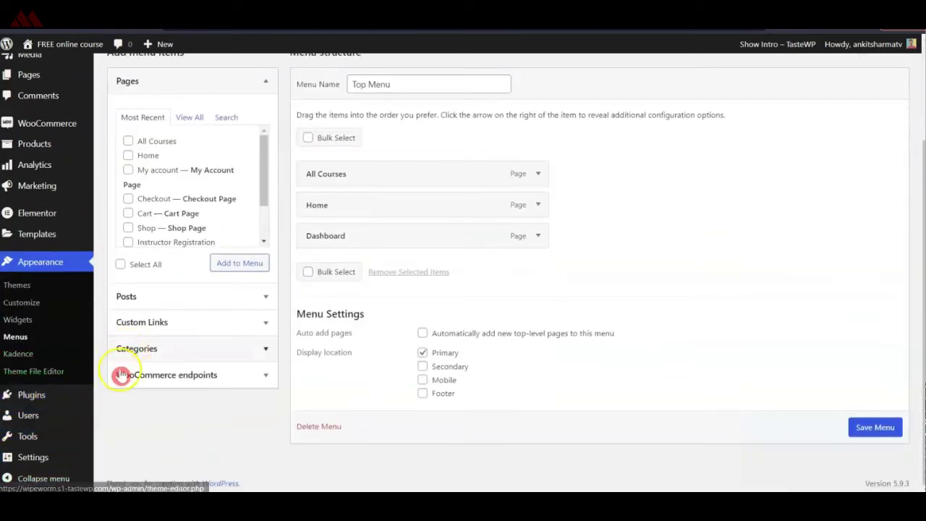
{"action": "left_click", "coordinate": [129, 372]}
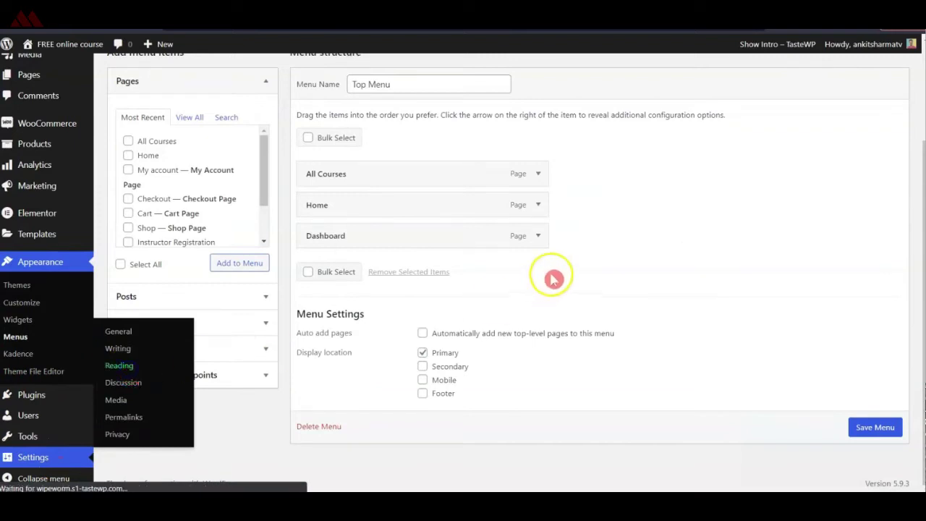
{"action": "left_click", "coordinate": [246, 128]}
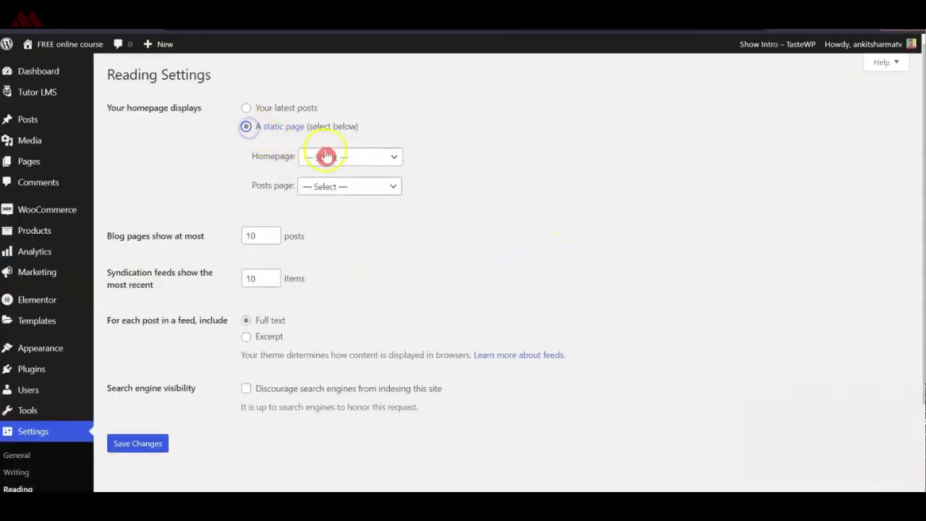
{"action": "left_click", "coordinate": [326, 156]}
{"action": "left_click", "coordinate": [309, 236]}
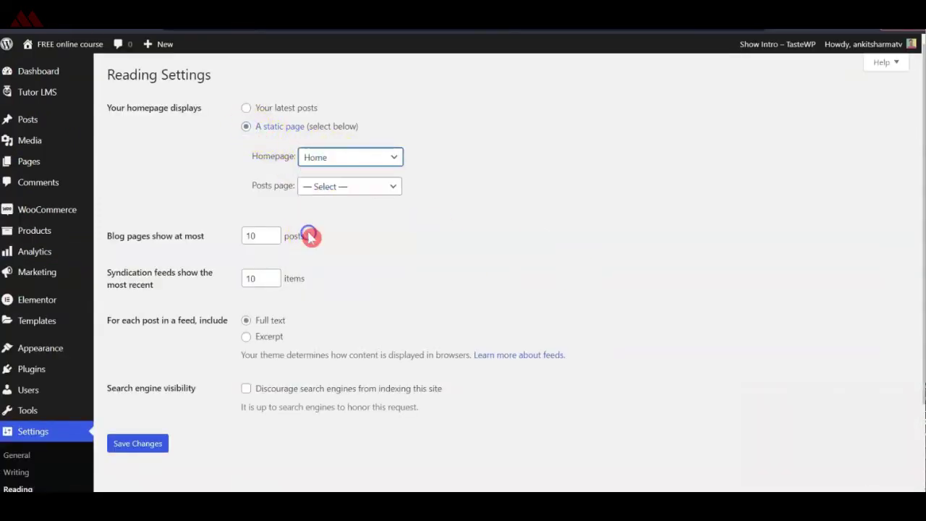
{"action": "scroll", "coordinate": [342, 295], "scroll_direction": "down", "scroll_amount": 3}
{"action": "left_click", "coordinate": [129, 344]}
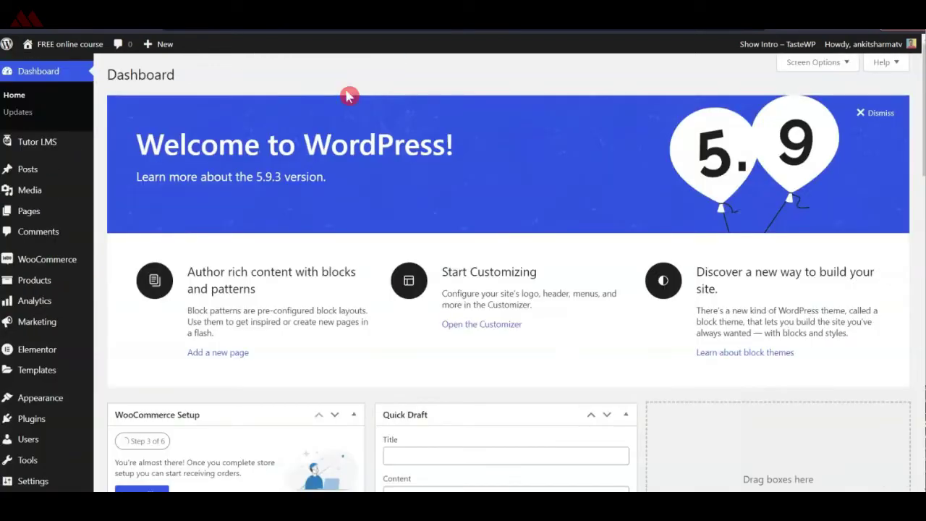
Set the header logo to the a-thunder-sm.png image from the media library in the theme Customizer
{"action": "mouse_move", "coordinate": [62, 399]}
{"action": "left_click", "coordinate": [119, 399]}
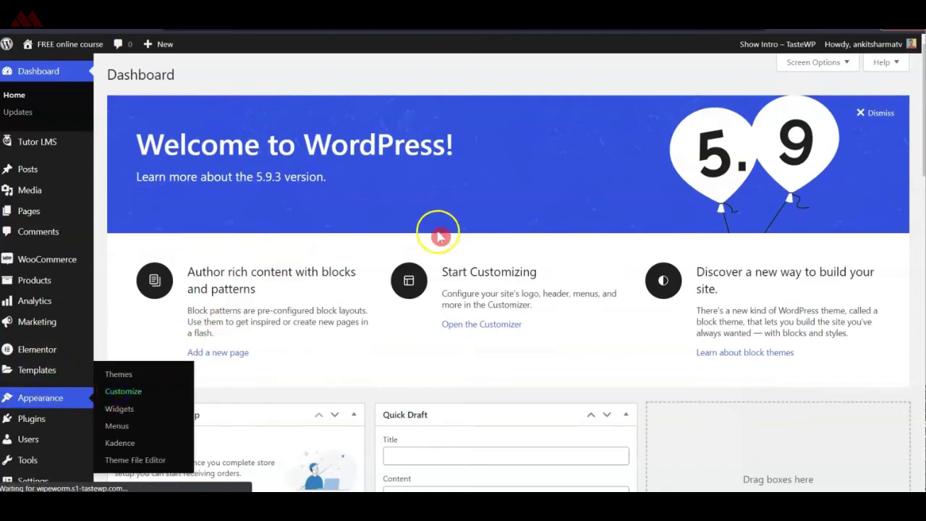
{"action": "left_click", "coordinate": [27, 208]}
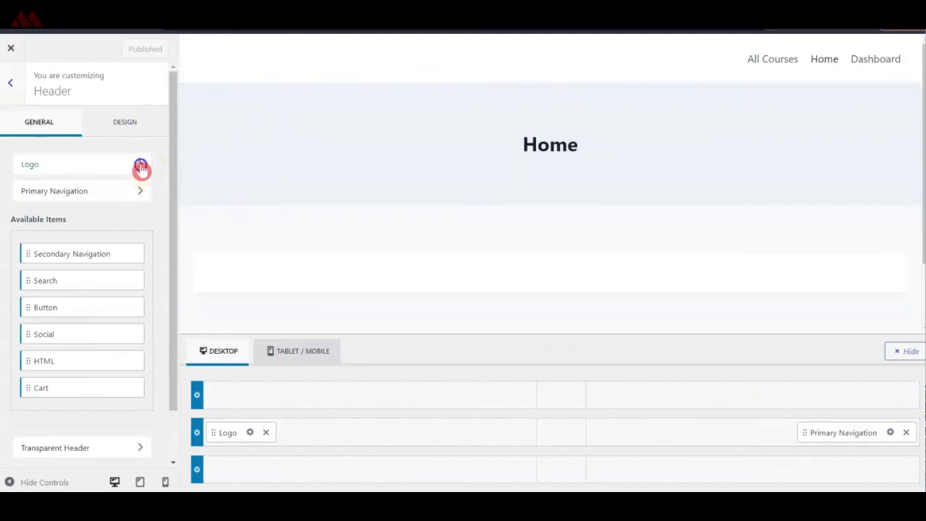
{"action": "left_click", "coordinate": [141, 167]}
{"action": "left_click", "coordinate": [99, 177]}
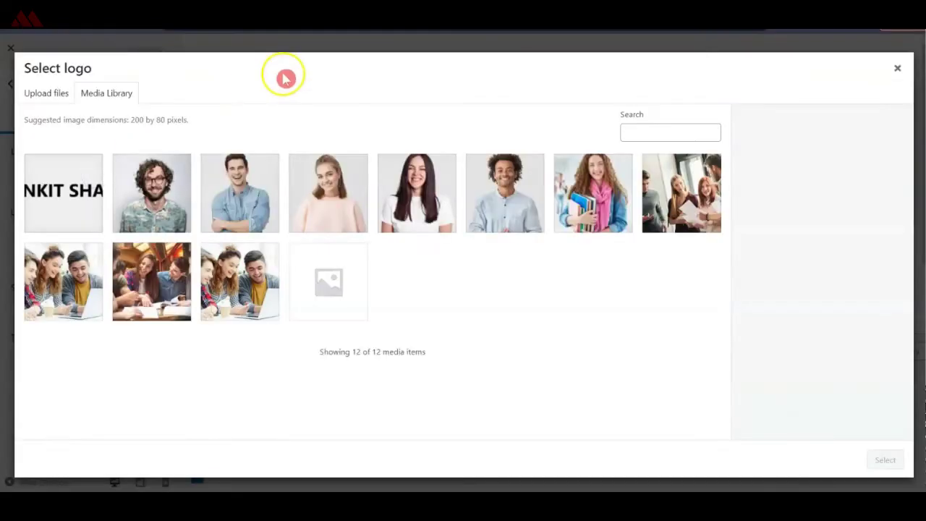
{"action": "left_click", "coordinate": [64, 183]}
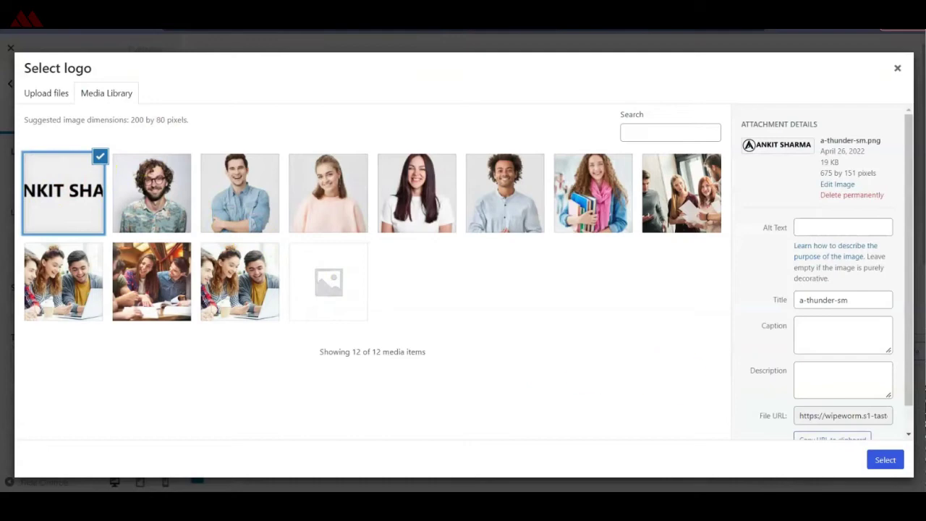
{"action": "left_click", "coordinate": [881, 460]}
{"action": "left_click", "coordinate": [810, 459]}
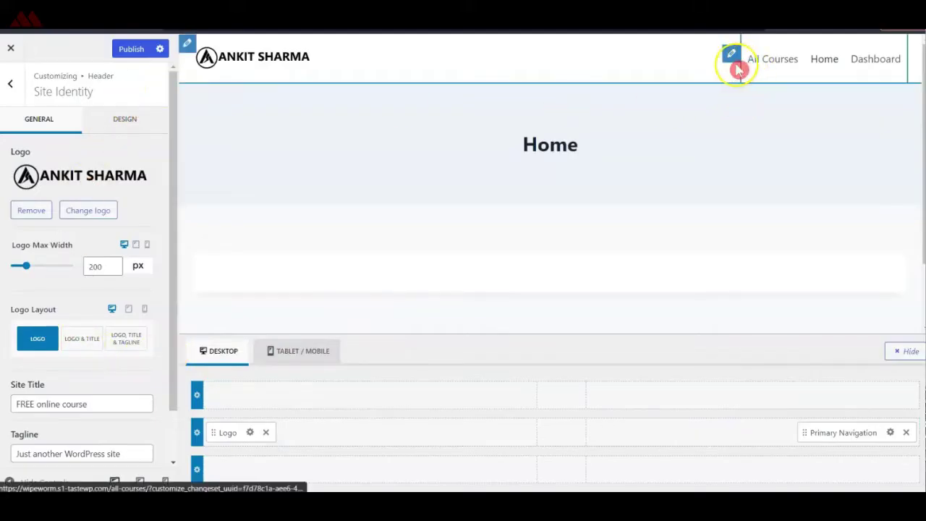
Assign Top Menu to the Primary, Secondary and Mobile menu locations, publish the customization and close the Customizer
{"action": "left_click", "coordinate": [672, 429]}
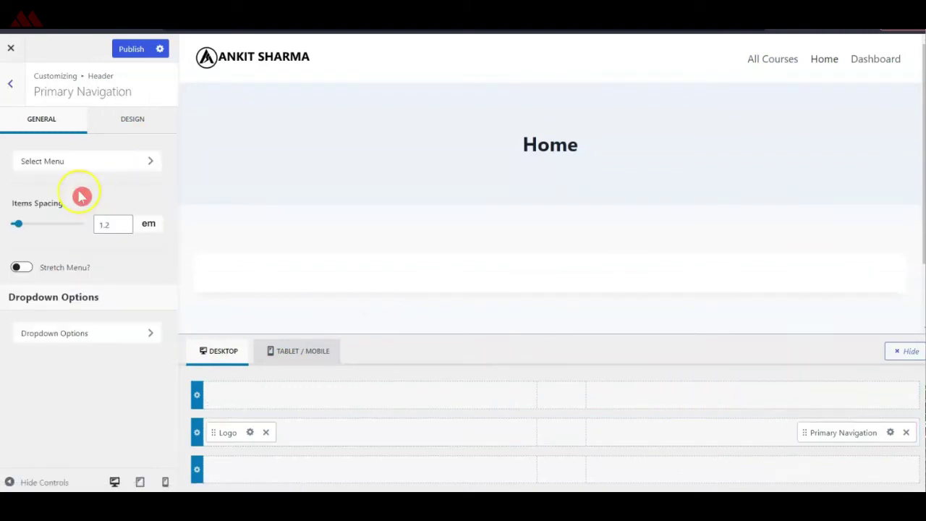
{"action": "left_click", "coordinate": [150, 161]}
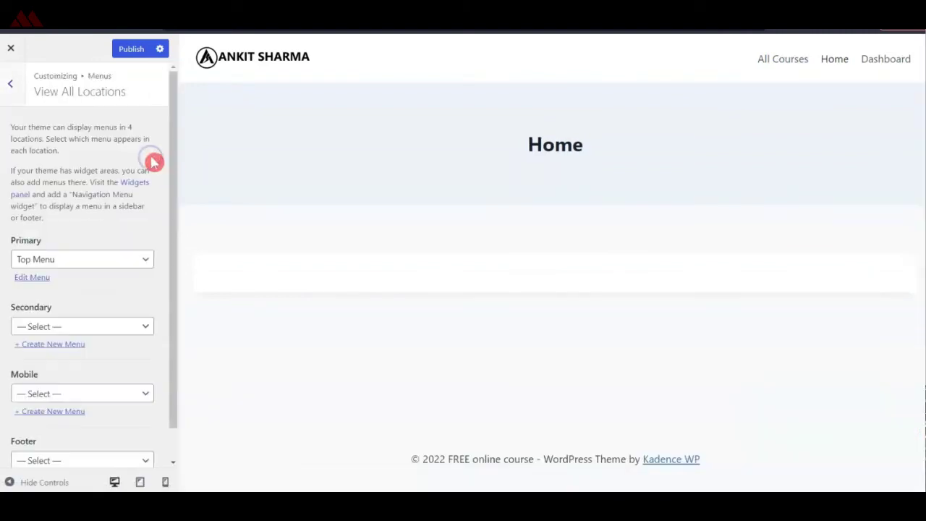
{"action": "left_click", "coordinate": [96, 259]}
{"action": "left_click", "coordinate": [71, 284]}
{"action": "left_click", "coordinate": [92, 330]}
{"action": "left_click", "coordinate": [91, 353]}
{"action": "left_click", "coordinate": [91, 395]}
{"action": "left_click", "coordinate": [86, 421]}
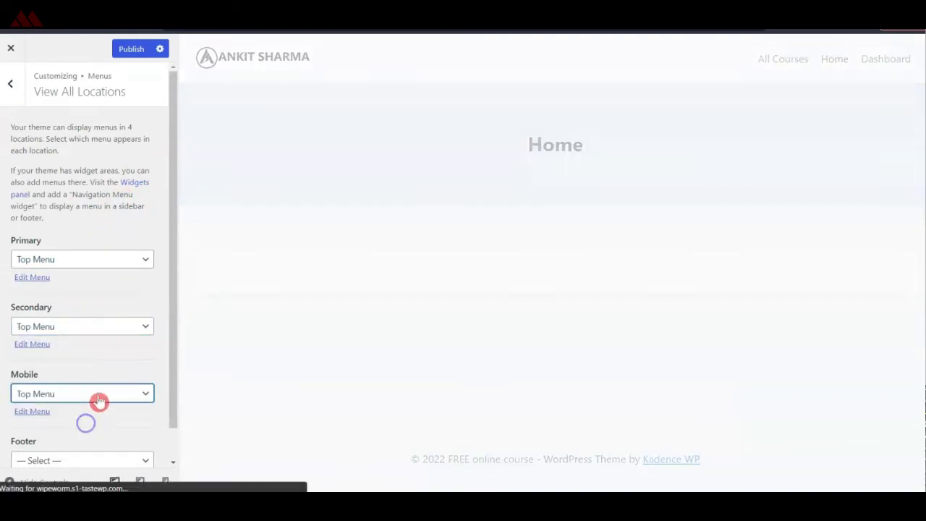
{"action": "scroll", "coordinate": [100, 402], "scroll_direction": "down", "scroll_amount": 1}
{"action": "left_click", "coordinate": [127, 52]}
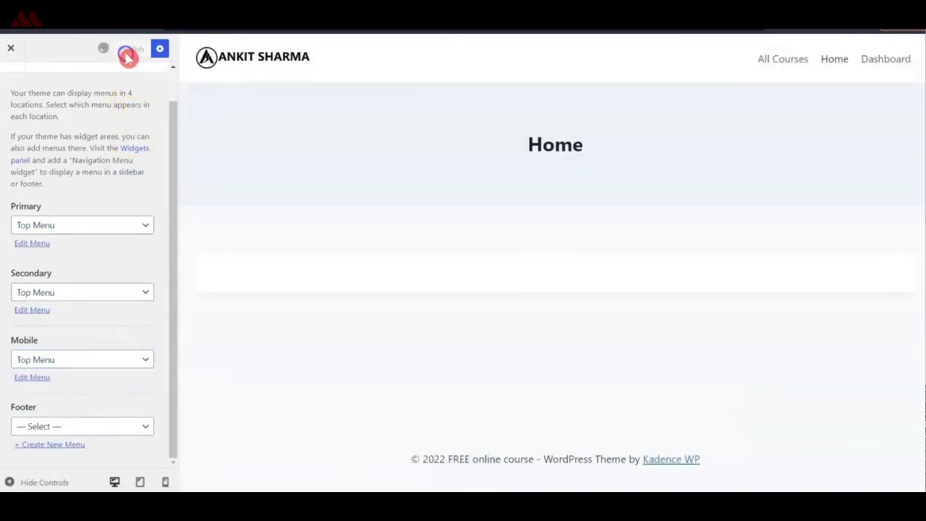
{"action": "left_click", "coordinate": [11, 48]}
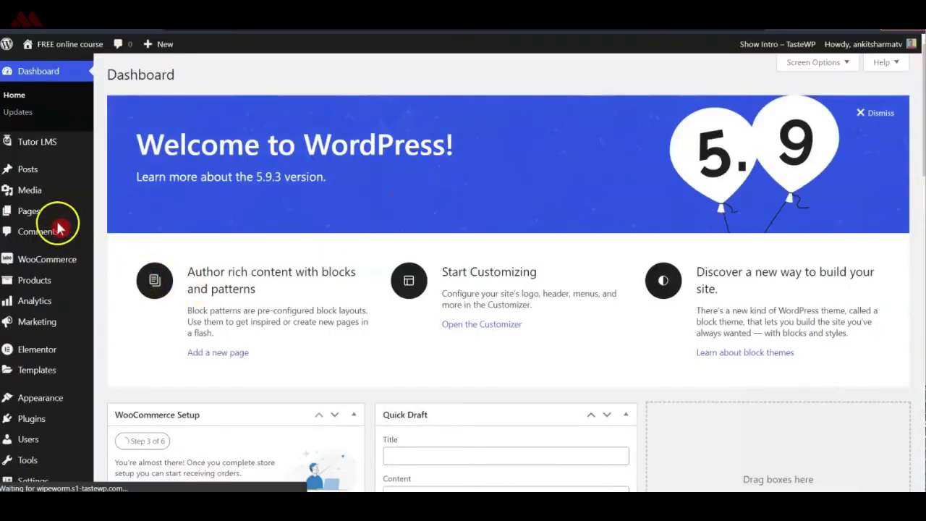
Open the All Courses page from the site's page list for editing with Elementor
{"action": "left_click", "coordinate": [31, 212]}
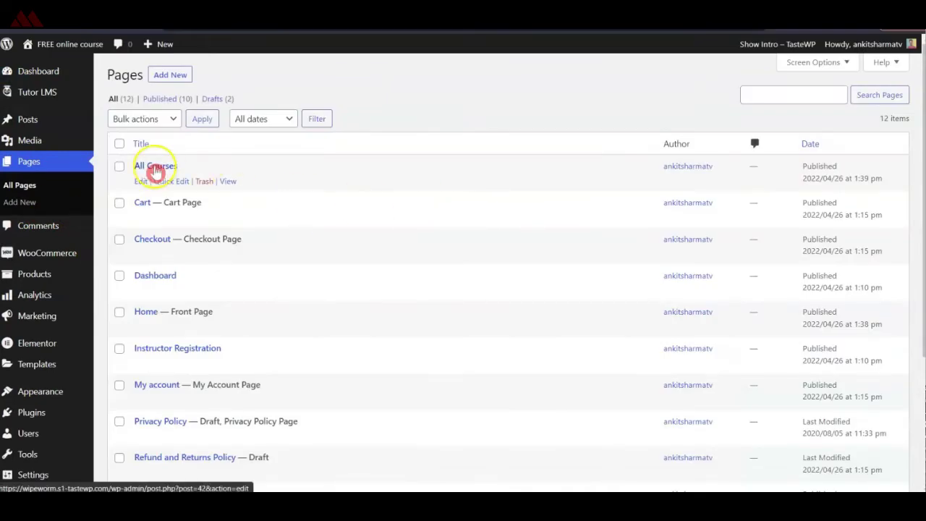
{"action": "left_click", "coordinate": [141, 183]}
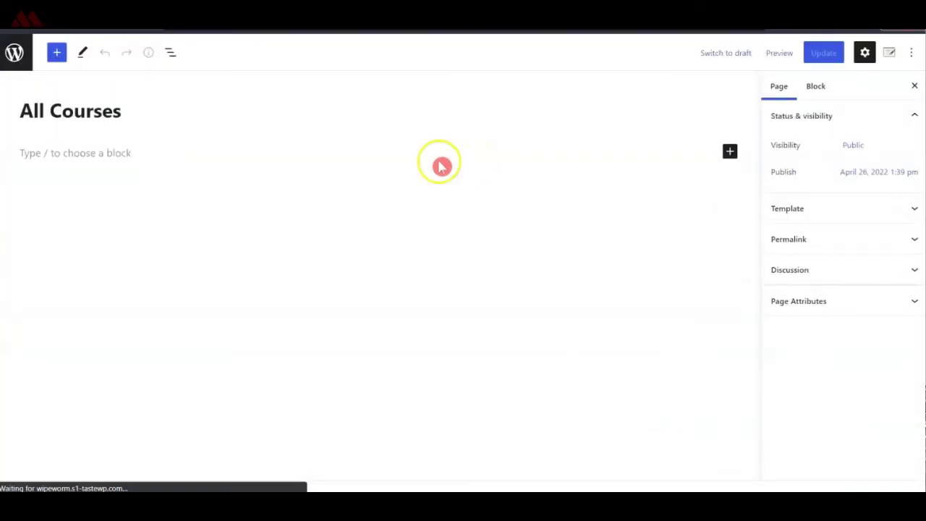
{"action": "left_click", "coordinate": [285, 58]}
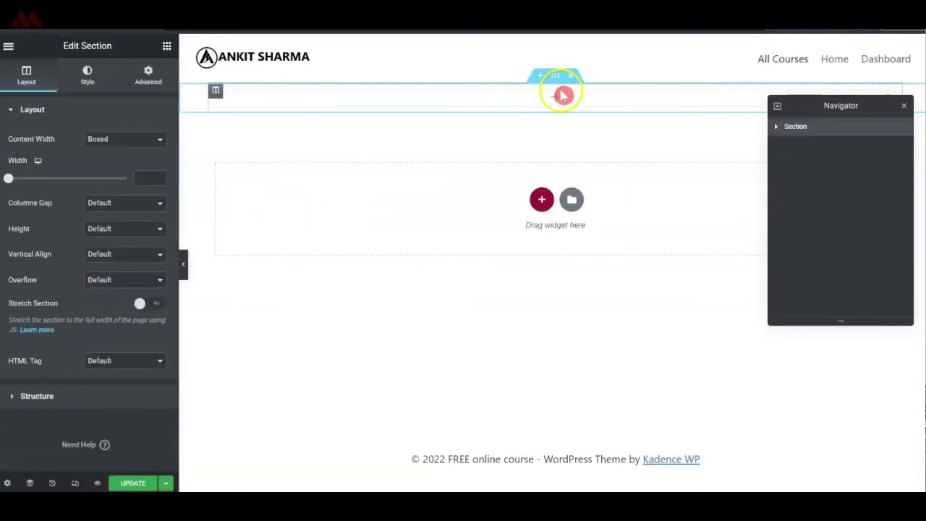
Add the Course List widget to the empty section of the All Courses page and update the page
{"action": "left_click", "coordinate": [167, 46]}
{"action": "scroll", "coordinate": [126, 205], "scroll_direction": "down", "scroll_amount": 15}
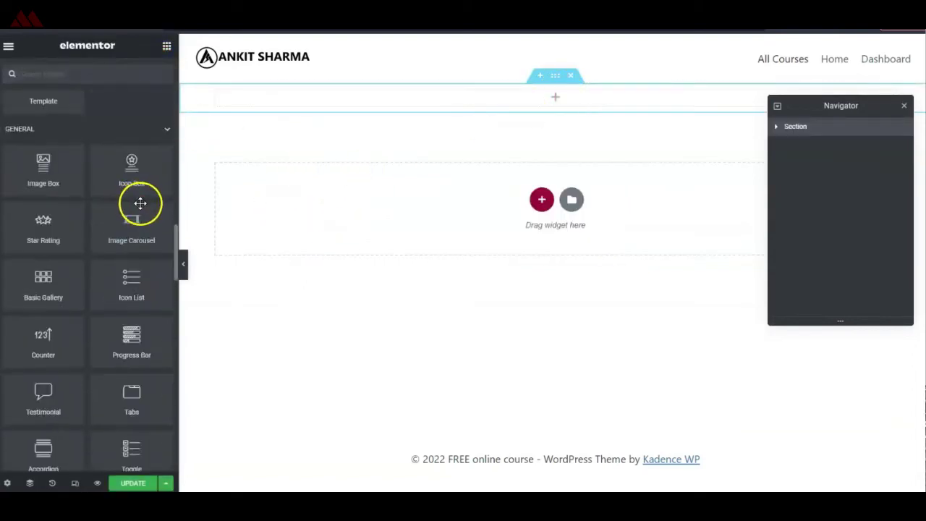
{"action": "scroll", "coordinate": [114, 312], "scroll_direction": "up", "scroll_amount": 2}
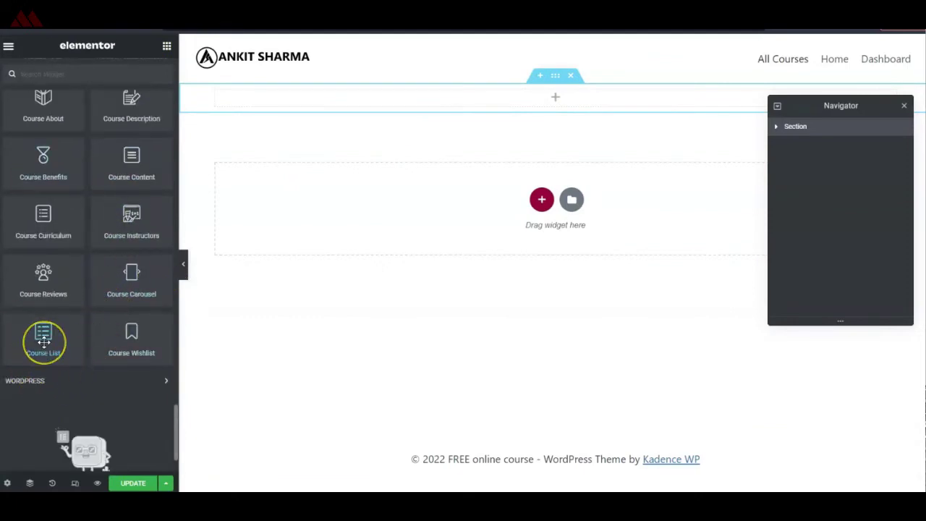
{"action": "left_click_drag", "start_coordinate": [40, 341], "coordinate": [569, 99]}
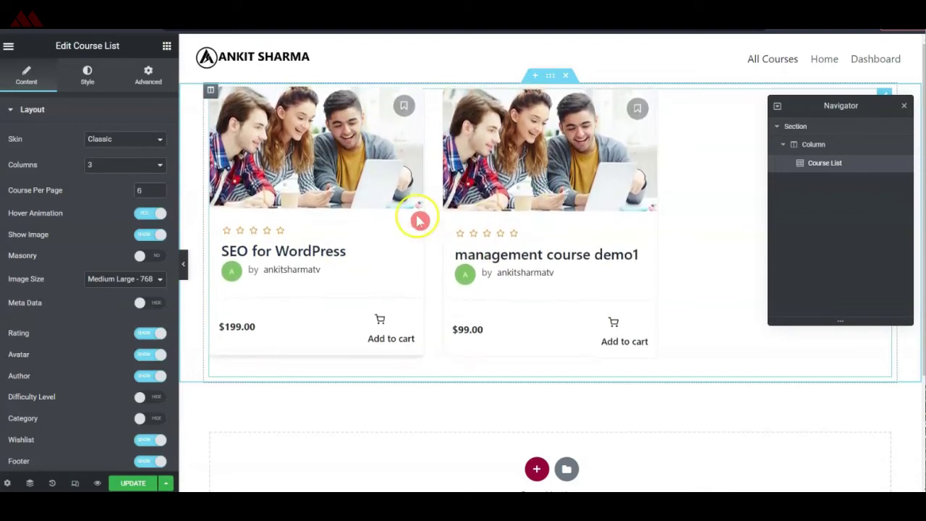
{"action": "left_click", "coordinate": [135, 482]}
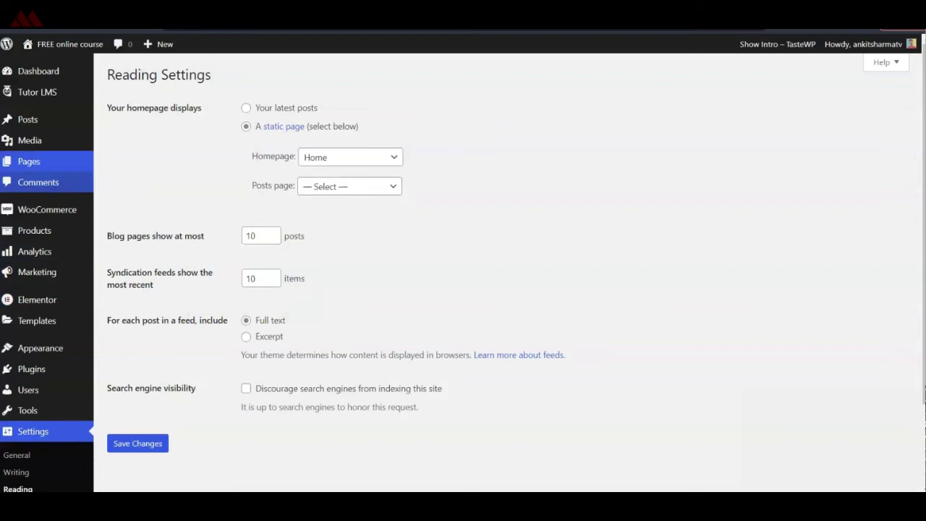
Replace the featured image of the Tutor LMS course "SEO for WordPress" with the photo of four people holding papers
{"action": "left_click", "coordinate": [33, 94]}
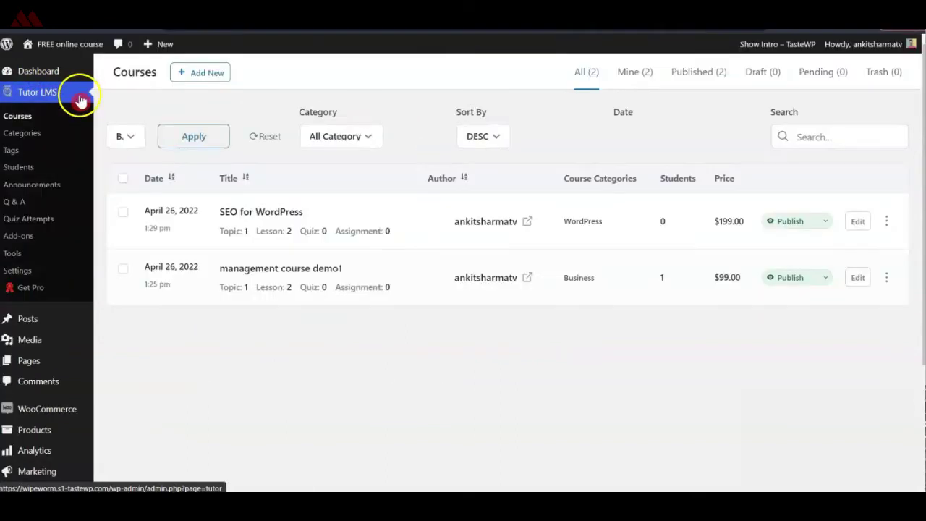
{"action": "left_click", "coordinate": [234, 211]}
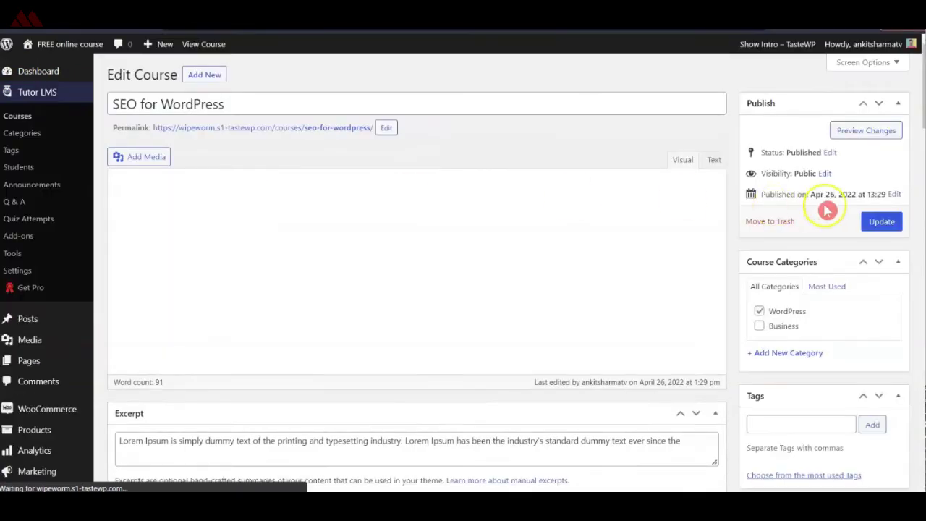
{"action": "scroll", "coordinate": [824, 217], "scroll_direction": "down", "scroll_amount": 8}
{"action": "scroll", "coordinate": [828, 236], "scroll_direction": "up", "scroll_amount": 5}
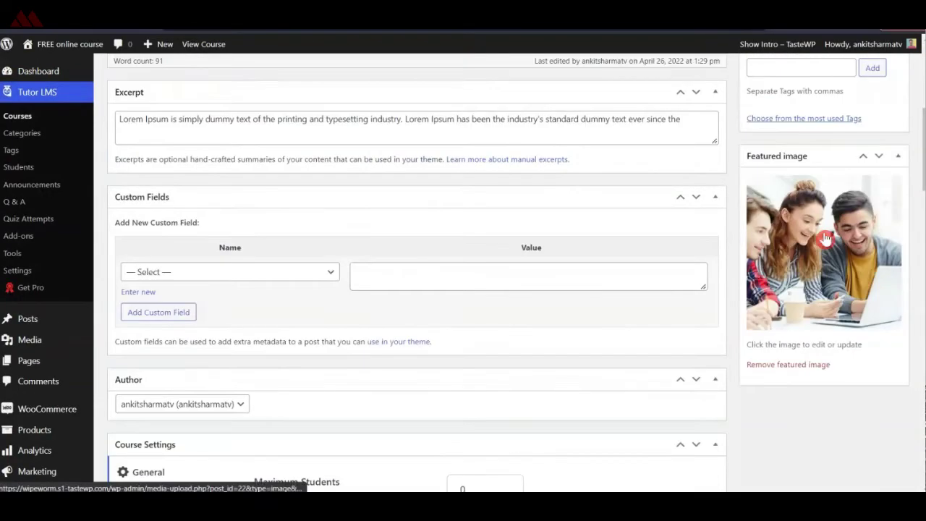
{"action": "left_click", "coordinate": [826, 235]}
{"action": "left_click", "coordinate": [682, 209]}
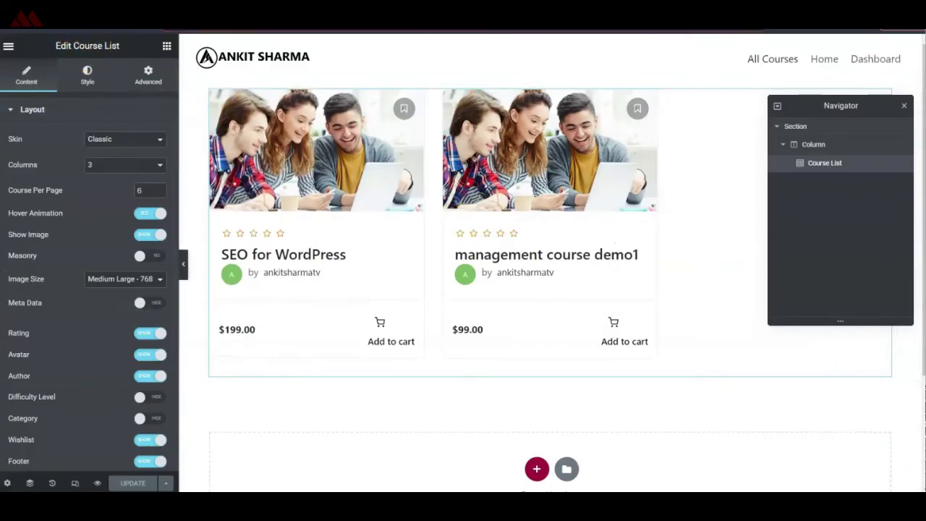
{"action": "left_click", "coordinate": [590, 169]}
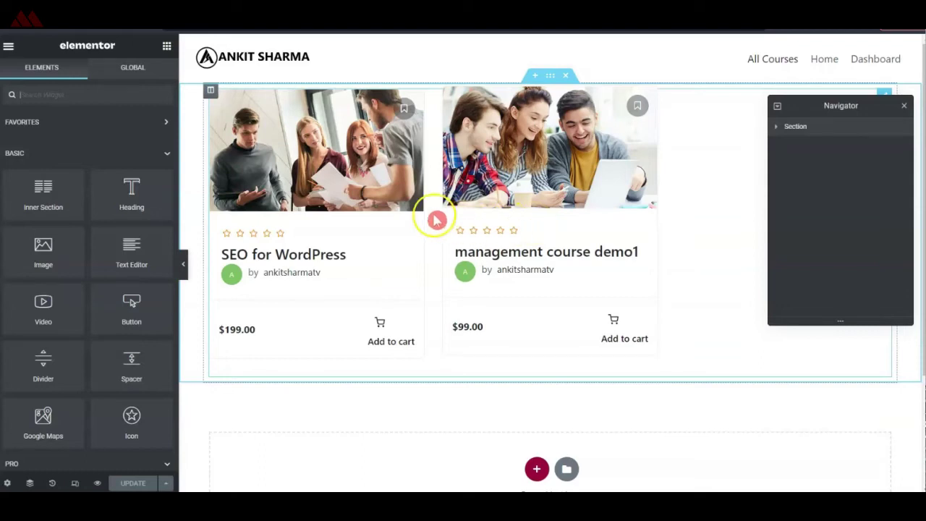
Copy the link address of the All Courses menu item and open that page in a separate browser window
{"action": "left_click", "coordinate": [631, 173]}
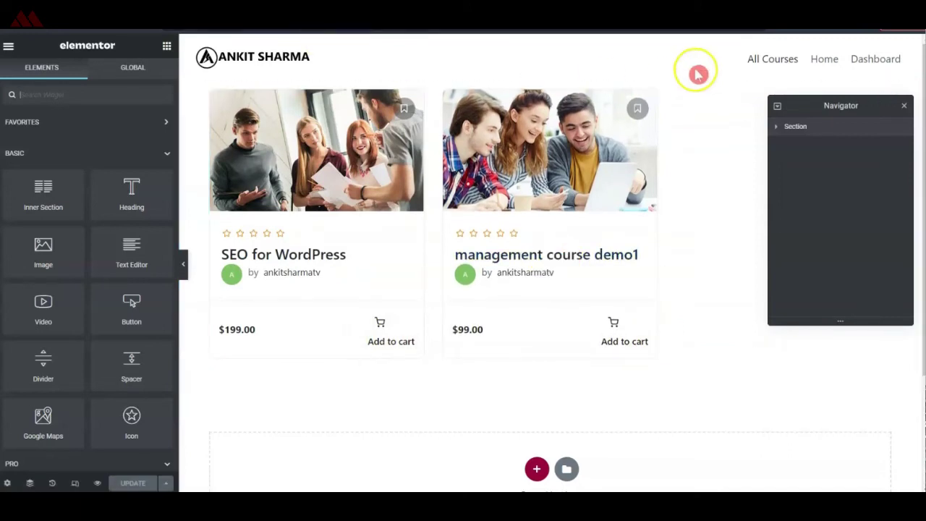
{"action": "right_click", "coordinate": [778, 60]}
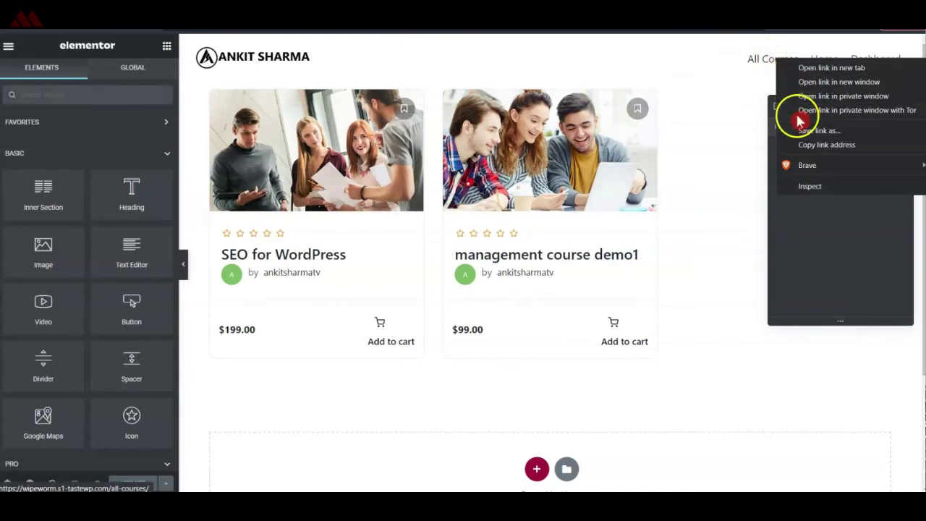
{"action": "left_click", "coordinate": [803, 145]}
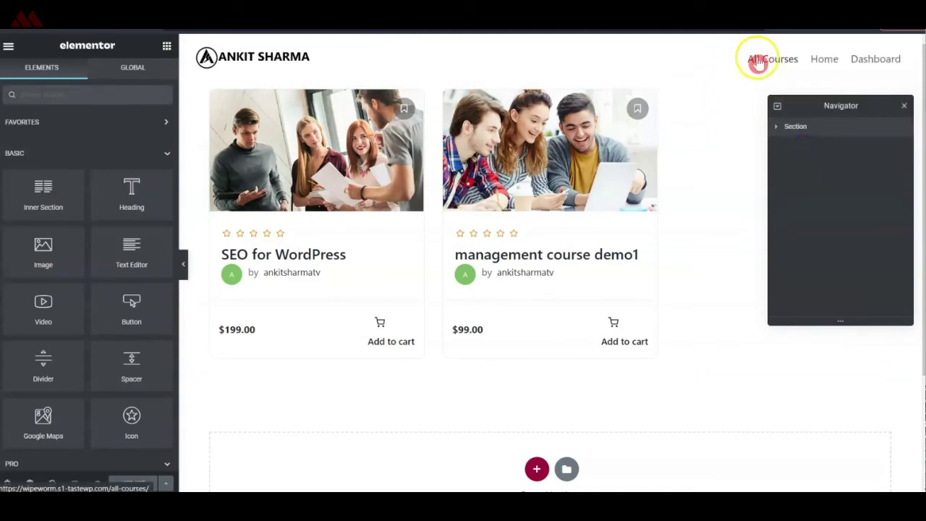
{"action": "left_click", "coordinate": [384, 378]}
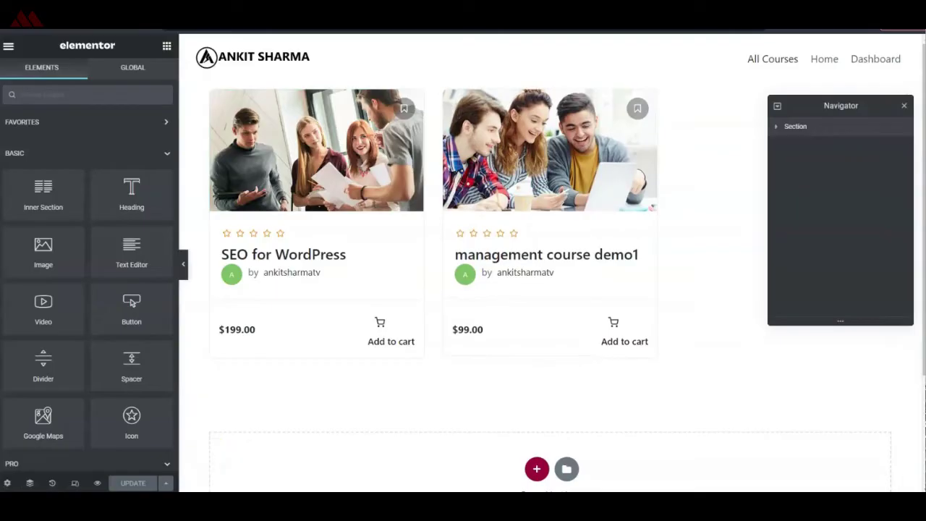
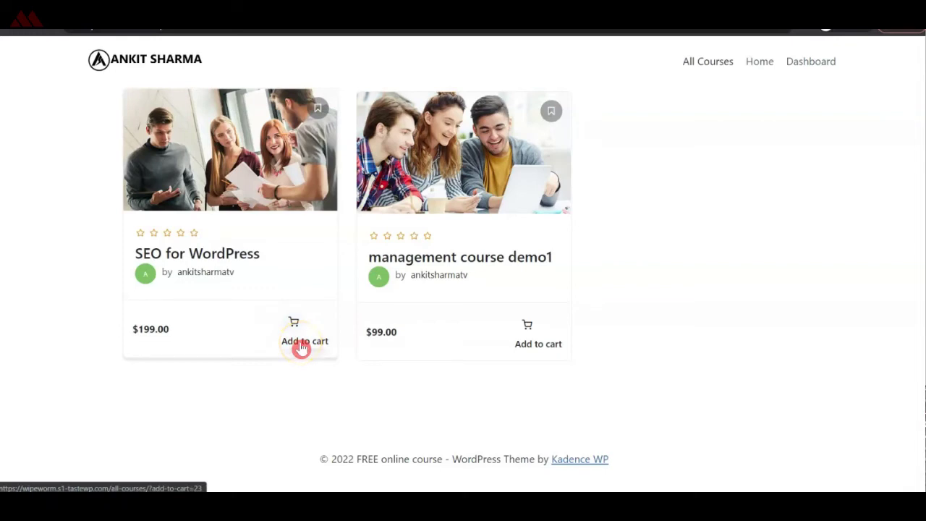
Add the SEO for WordPress course to the cart and proceed from the cart to checkout
{"action": "left_click", "coordinate": [302, 347]}
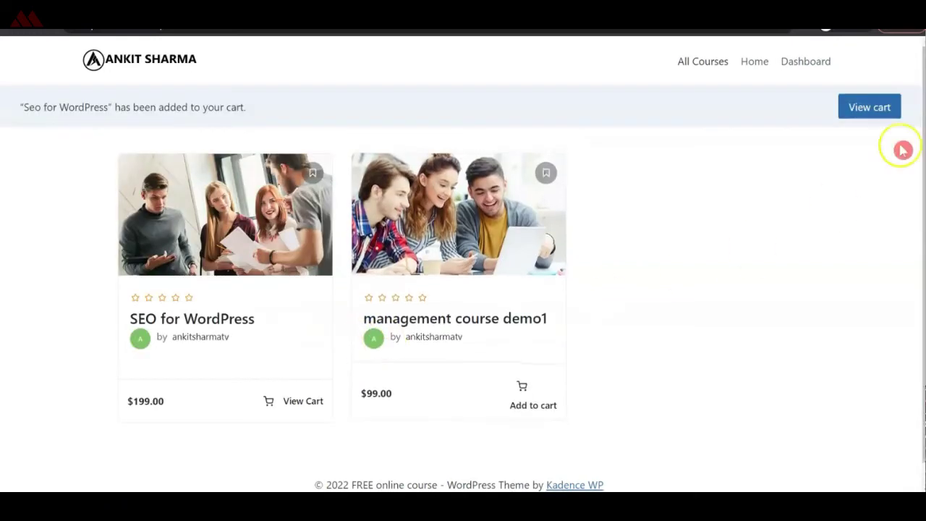
{"action": "left_click", "coordinate": [860, 112]}
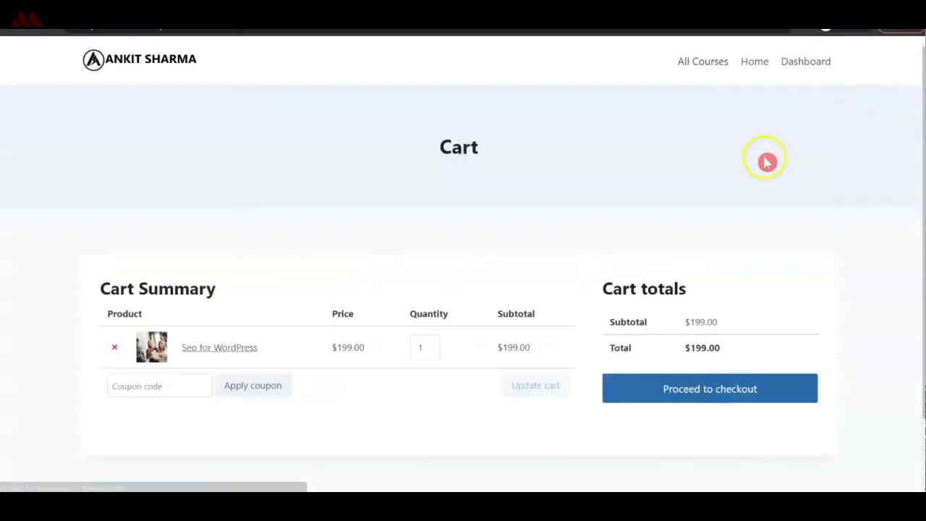
{"action": "scroll", "coordinate": [767, 162], "scroll_direction": "down", "scroll_amount": 2}
{"action": "left_click", "coordinate": [672, 310]}
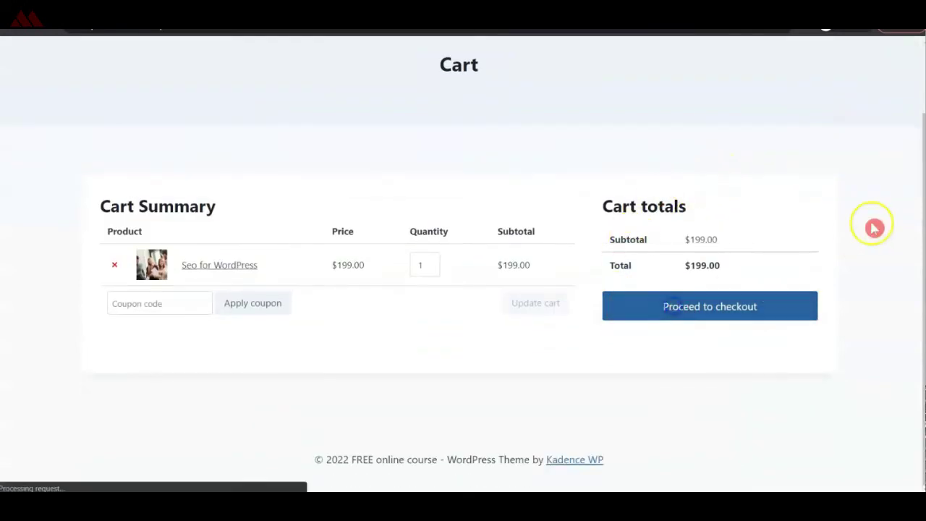
Fill in the customer's billing details with India as country and Assam as state, place the cash on delivery order and review its details
{"action": "scroll", "coordinate": [361, 219], "scroll_direction": "down", "scroll_amount": 5}
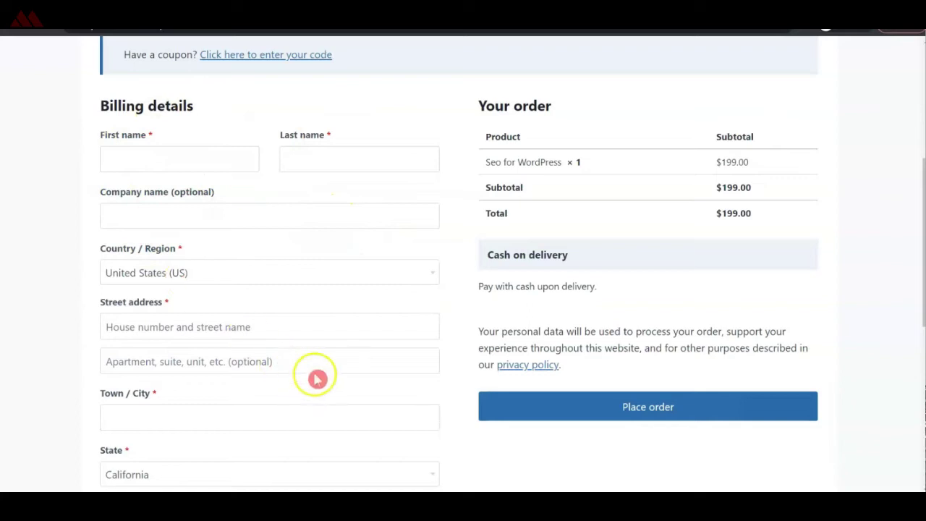
{"action": "scroll", "coordinate": [318, 362], "scroll_direction": "down", "scroll_amount": 1}
{"action": "scroll", "coordinate": [316, 341], "scroll_direction": "up", "scroll_amount": 5}
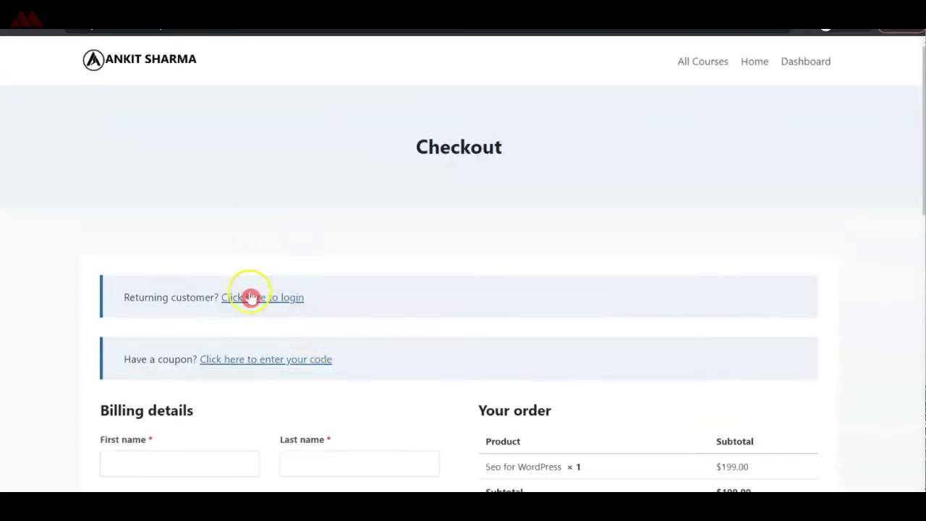
{"action": "scroll", "coordinate": [253, 306], "scroll_direction": "down", "scroll_amount": 10}
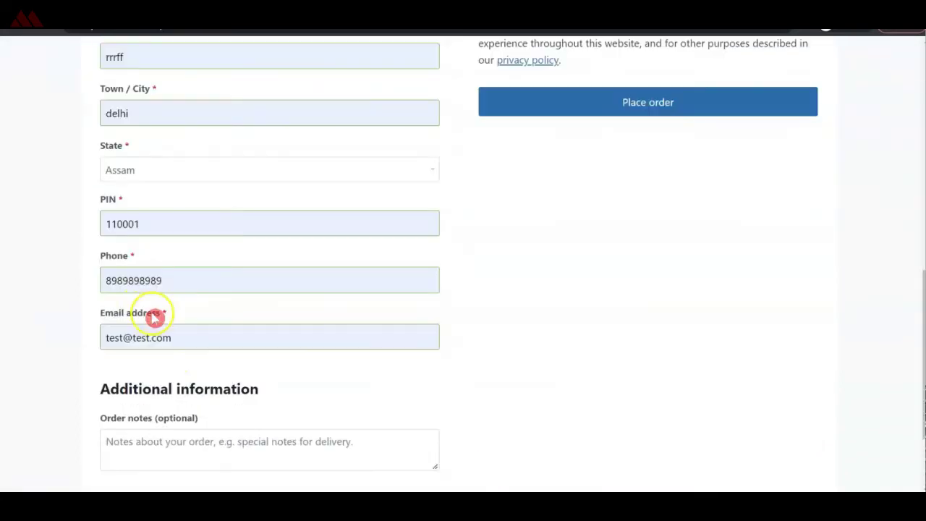
{"action": "scroll", "coordinate": [227, 282], "scroll_direction": "up", "scroll_amount": 3}
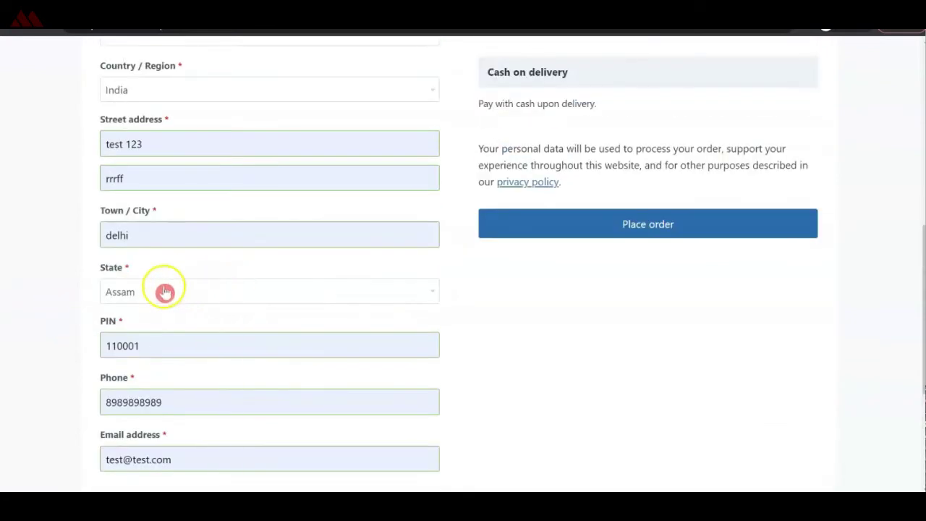
{"action": "scroll", "coordinate": [268, 291], "scroll_direction": "up", "scroll_amount": 3}
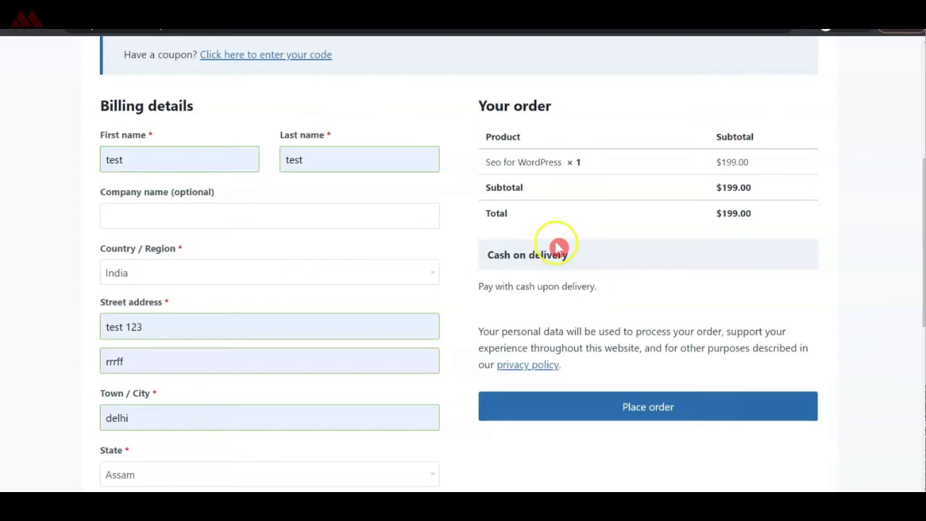
{"action": "scroll", "coordinate": [590, 260], "scroll_direction": "up", "scroll_amount": 1}
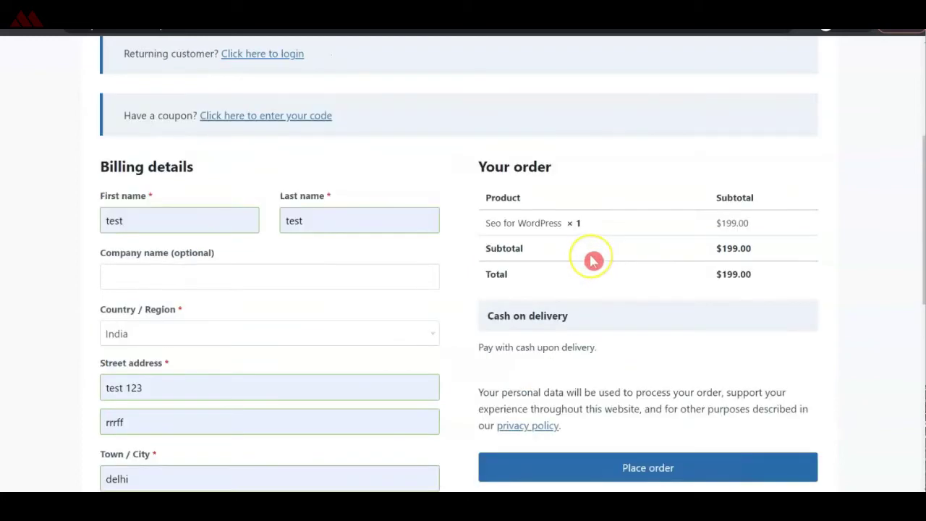
{"action": "scroll", "coordinate": [593, 262], "scroll_direction": "down", "scroll_amount": 5}
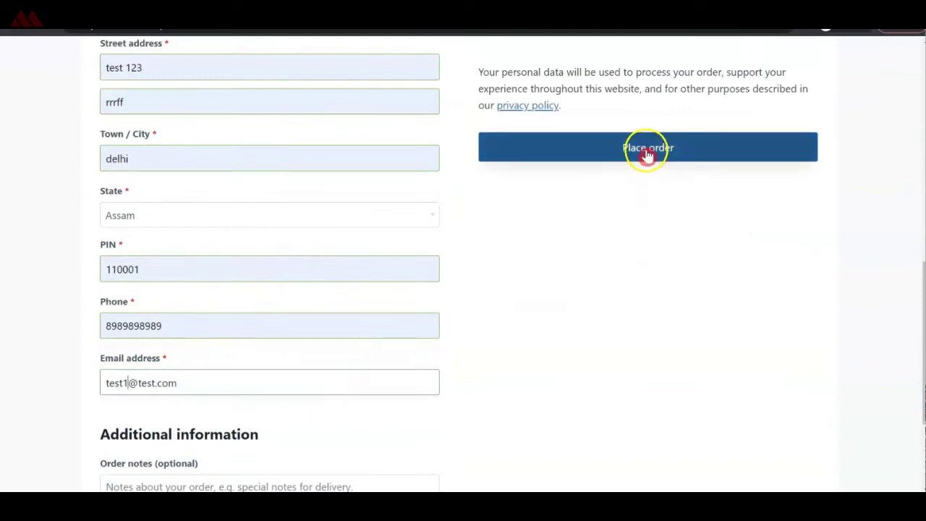
{"action": "left_click", "coordinate": [647, 154]}
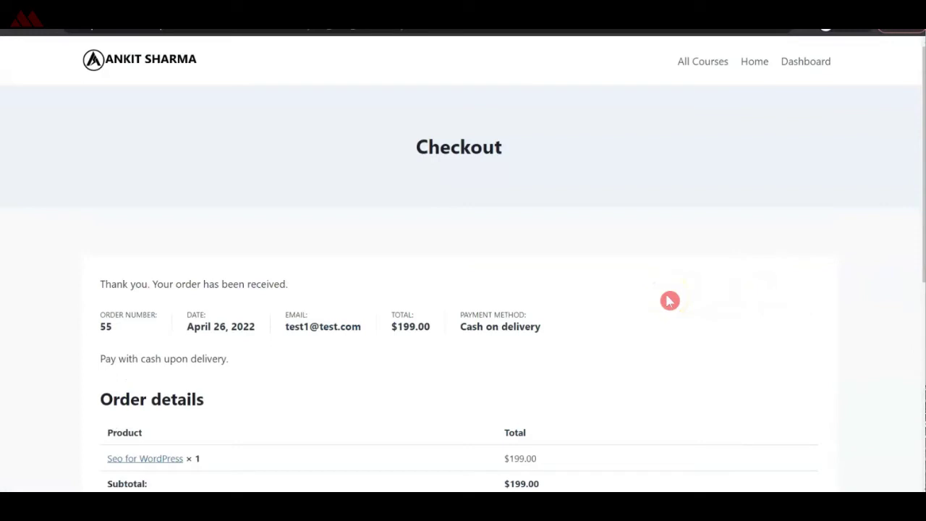
{"action": "scroll", "coordinate": [670, 301], "scroll_direction": "down", "scroll_amount": 2}
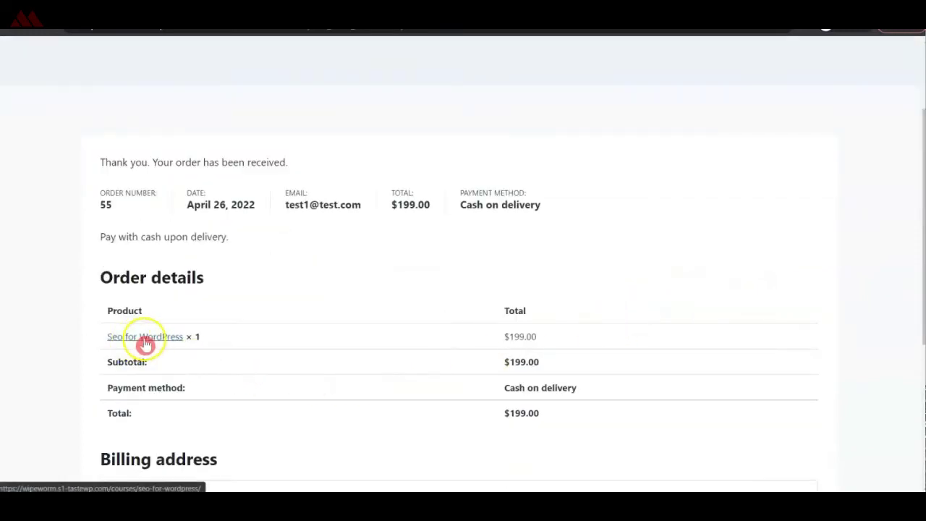
{"action": "scroll", "coordinate": [684, 309], "scroll_direction": "up", "scroll_amount": 2}
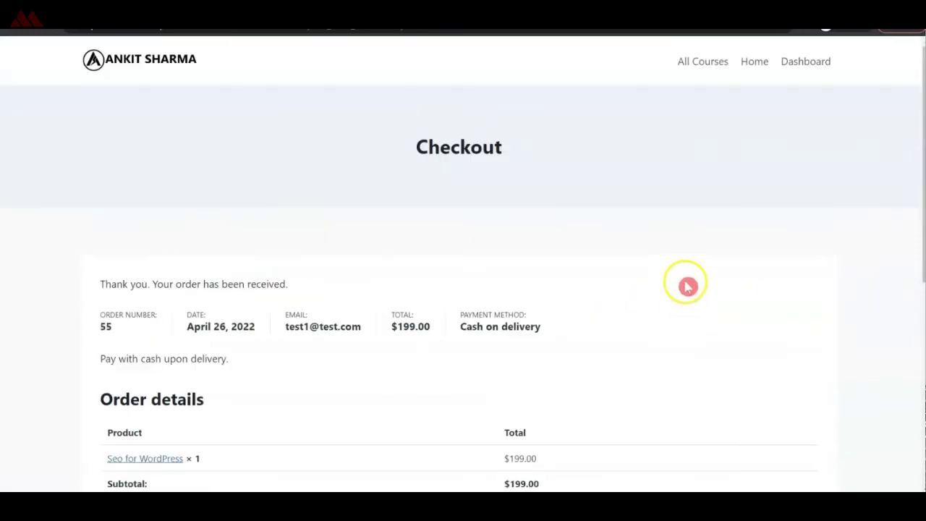
Open the student dashboard's enrolled courses and start learning the purchased SEO for WordPress course
{"action": "right_click", "coordinate": [793, 69]}
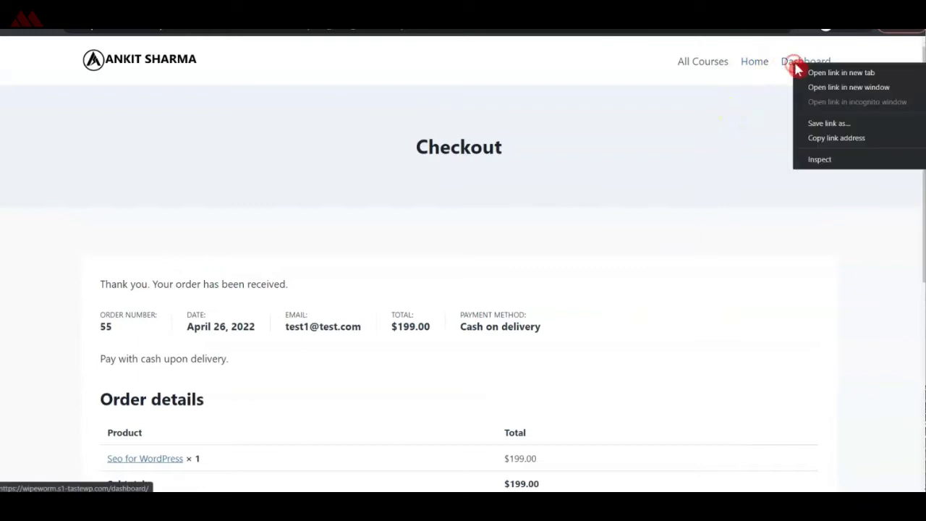
{"action": "left_click", "coordinate": [793, 65]}
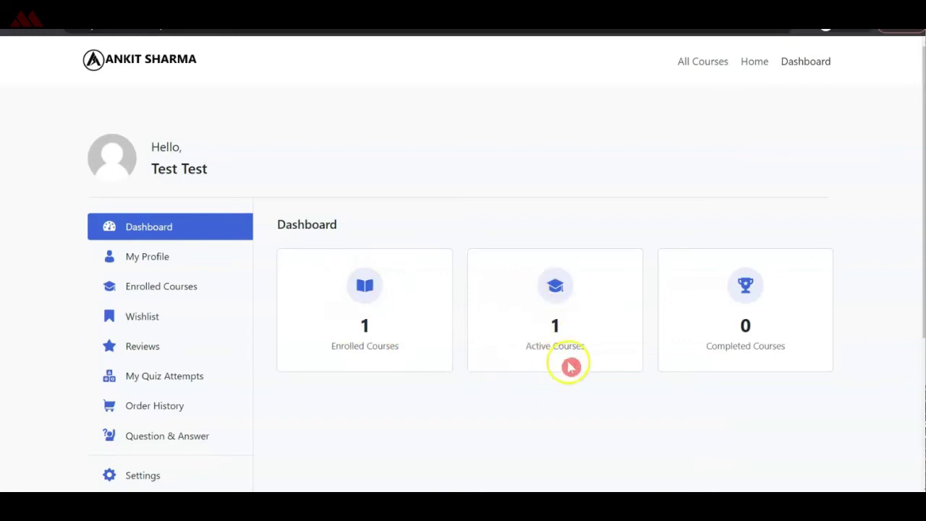
{"action": "left_click", "coordinate": [129, 295]}
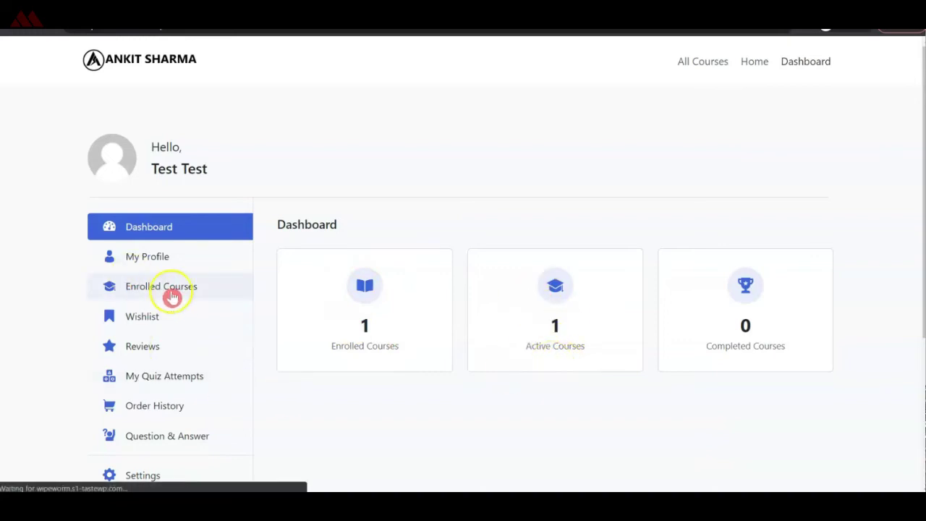
{"action": "scroll", "coordinate": [647, 306], "scroll_direction": "down", "scroll_amount": 2}
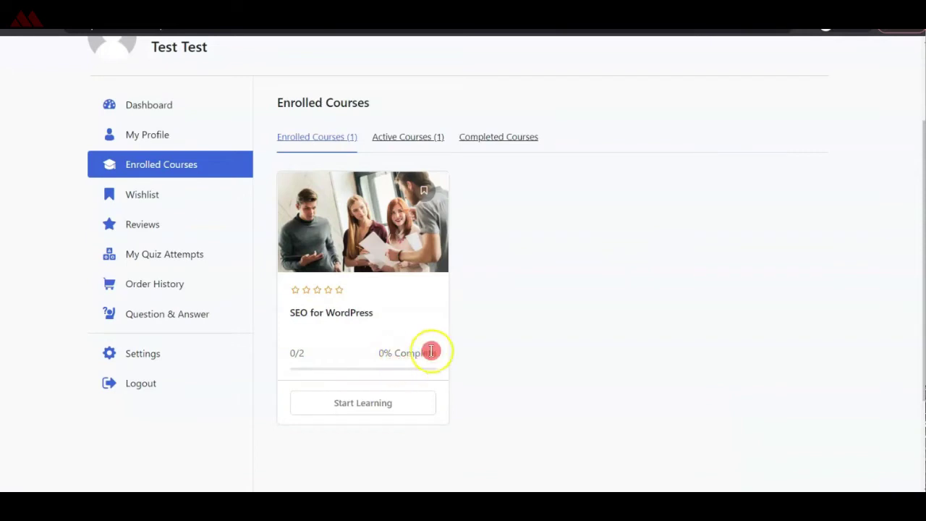
{"action": "left_click", "coordinate": [358, 405]}
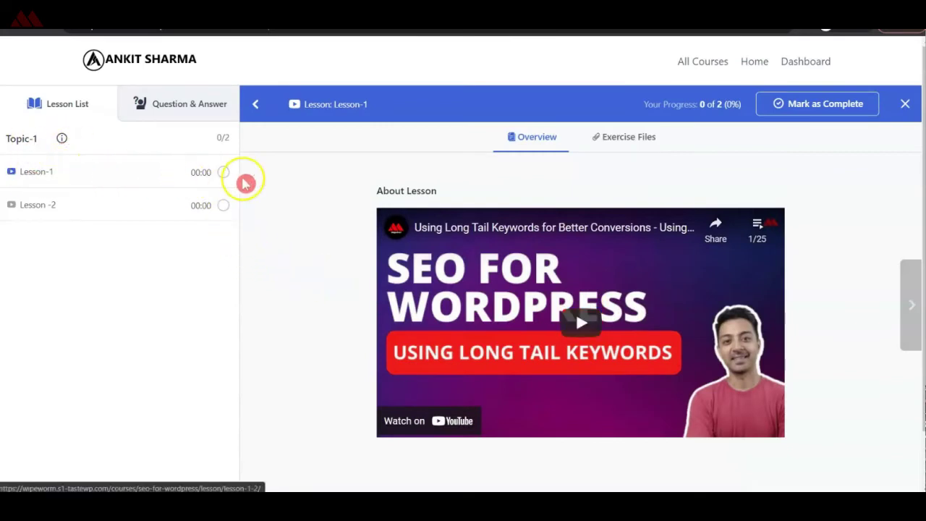
Review Lesson-1 and Lesson-2 of the SEO for WordPress course and mark both lessons as complete
{"action": "scroll", "coordinate": [399, 223], "scroll_direction": "down", "scroll_amount": 2}
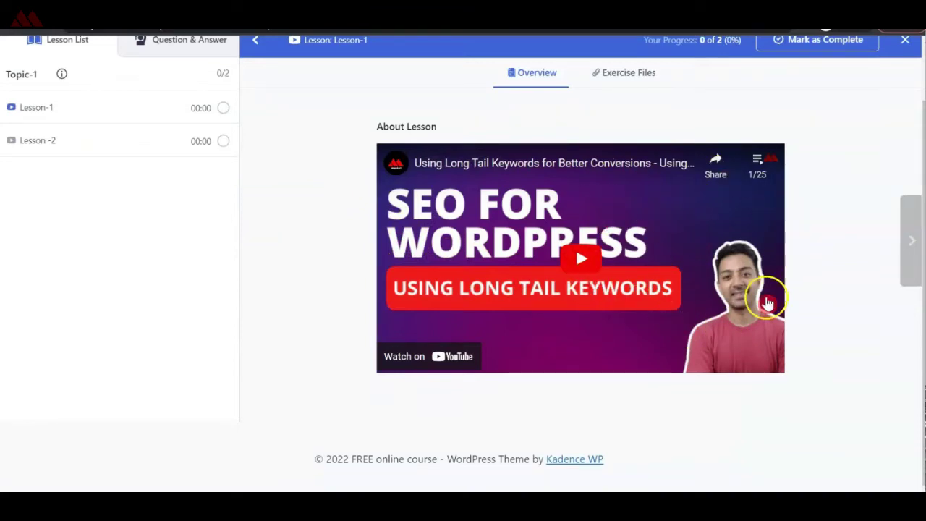
{"action": "left_click", "coordinate": [908, 253]}
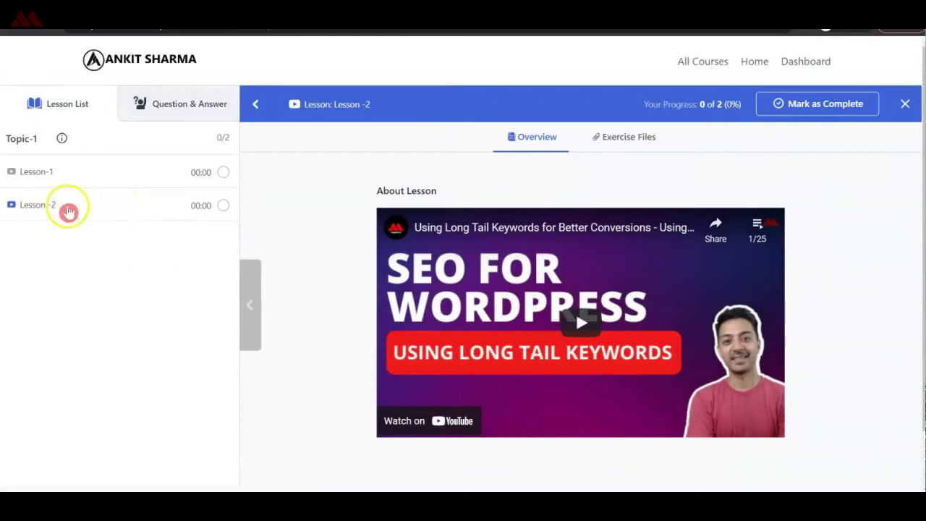
{"action": "scroll", "coordinate": [720, 221], "scroll_direction": "down", "scroll_amount": 1}
{"action": "scroll", "coordinate": [720, 231], "scroll_direction": "up", "scroll_amount": 1}
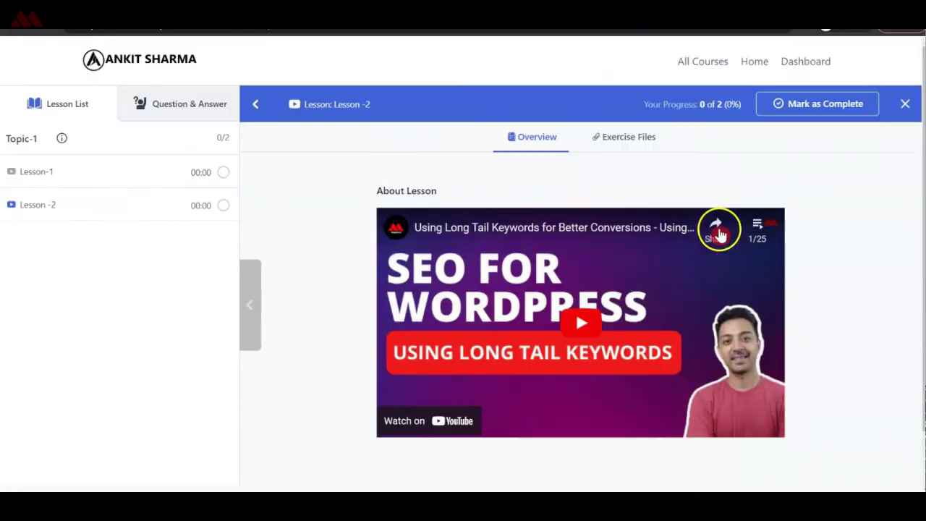
{"action": "left_click", "coordinate": [822, 115]}
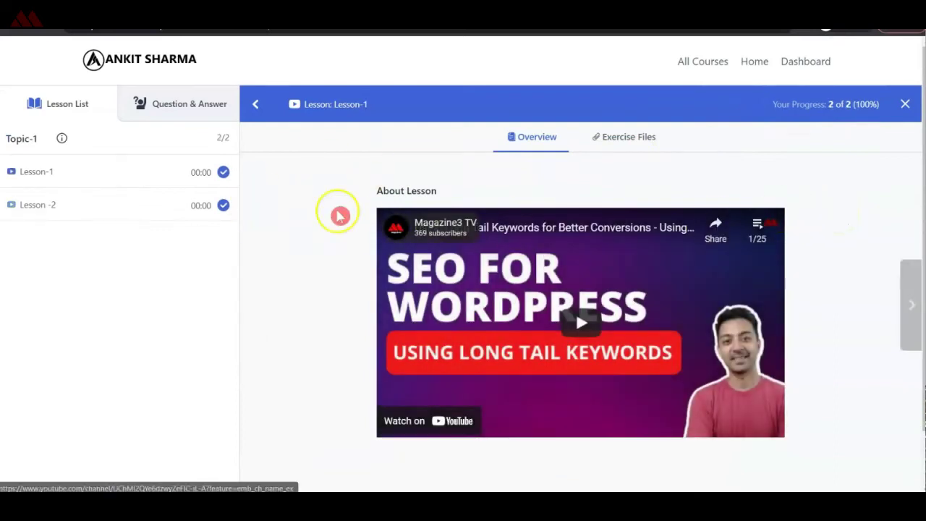
View the lesson's question and answer area and check the SEO for WordPress progress among the enrolled courses
{"action": "left_click", "coordinate": [178, 113]}
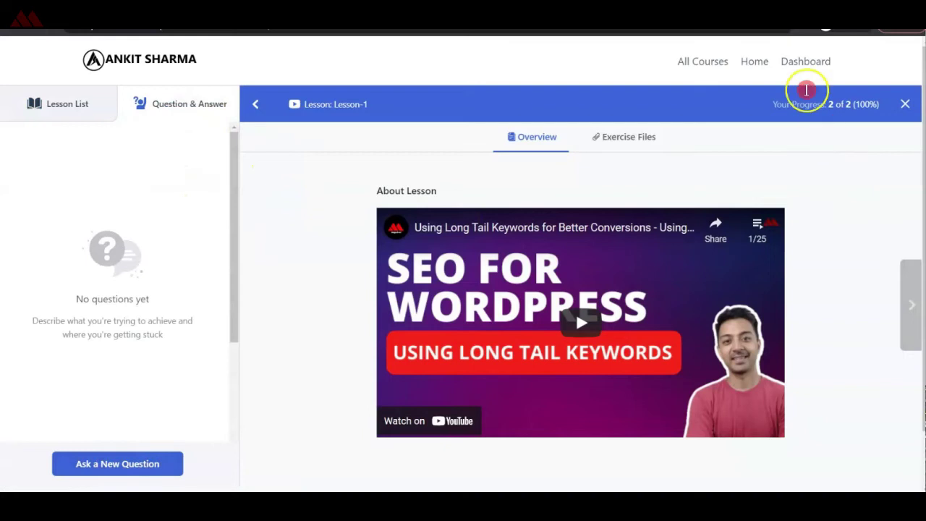
{"action": "left_click", "coordinate": [794, 61]}
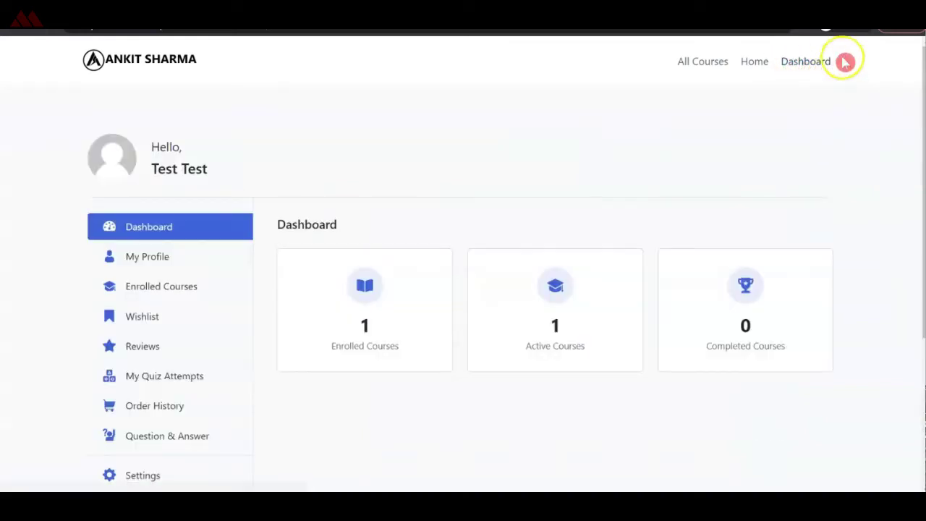
{"action": "left_click", "coordinate": [152, 285]}
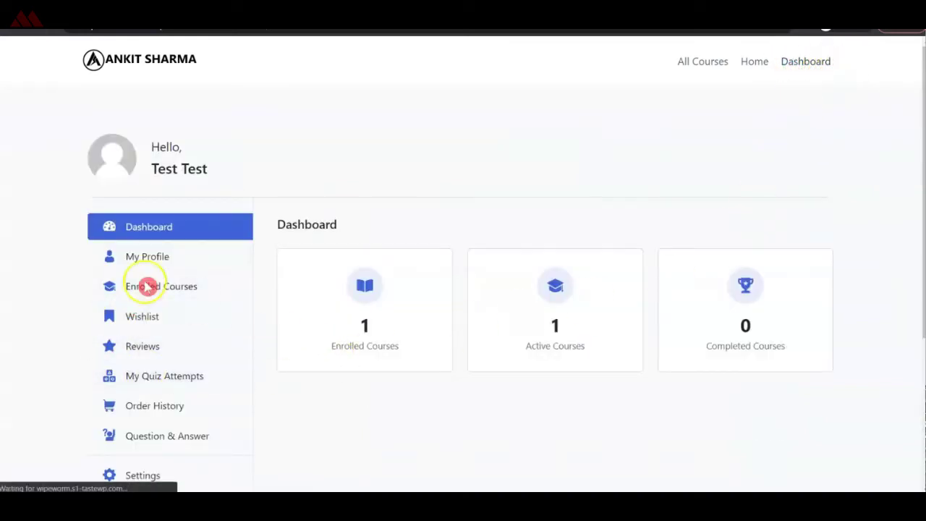
{"action": "scroll", "coordinate": [593, 352], "scroll_direction": "down", "scroll_amount": 2}
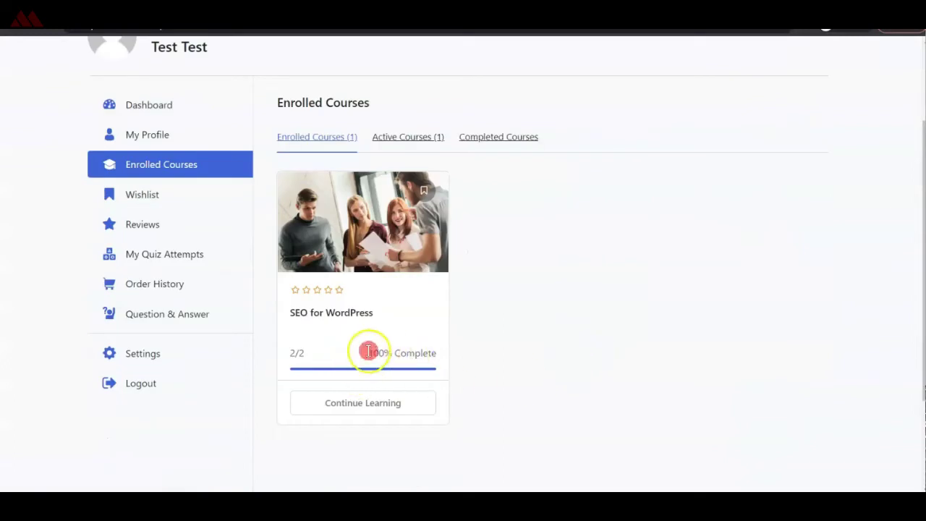
{"action": "scroll", "coordinate": [519, 399], "scroll_direction": "up", "scroll_amount": 2}
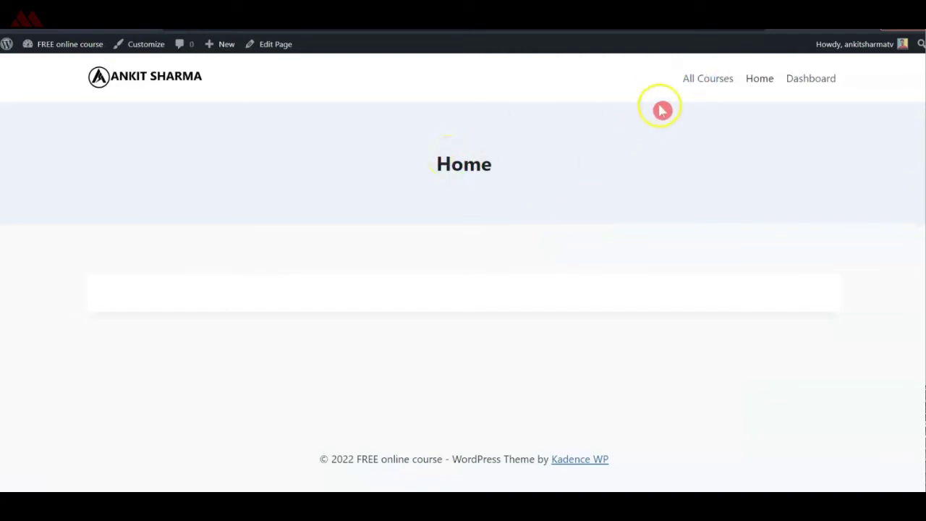
Review the All Courses, Dashboard and Home pages on the administrator's view of the site
{"action": "left_click", "coordinate": [684, 78]}
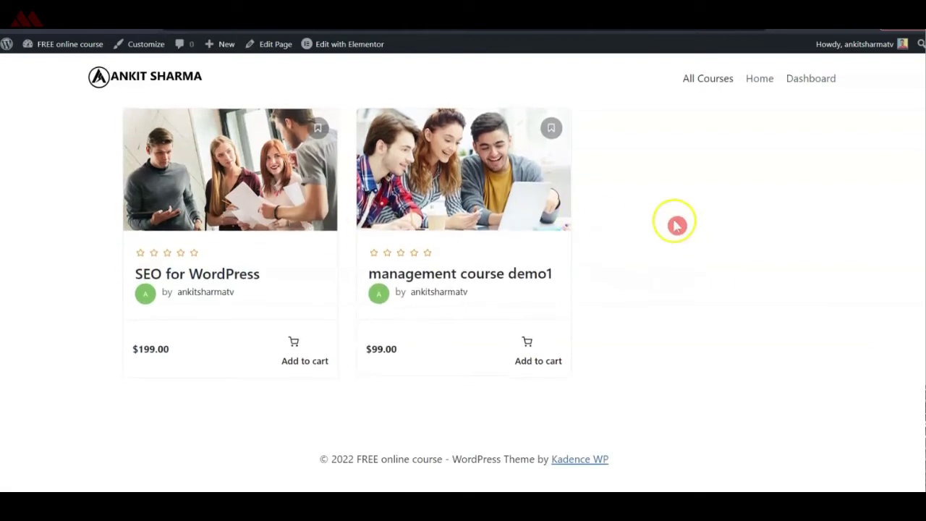
{"action": "left_click", "coordinate": [799, 78]}
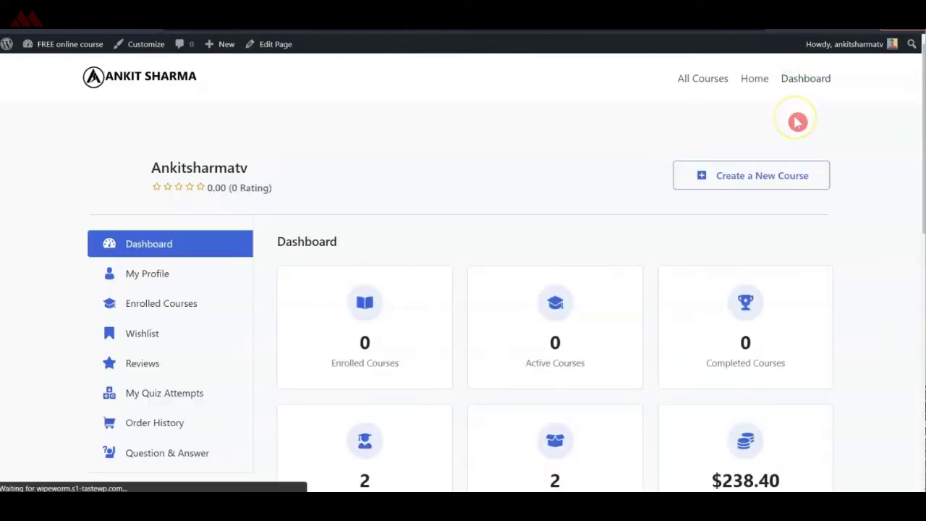
{"action": "left_click", "coordinate": [752, 81]}
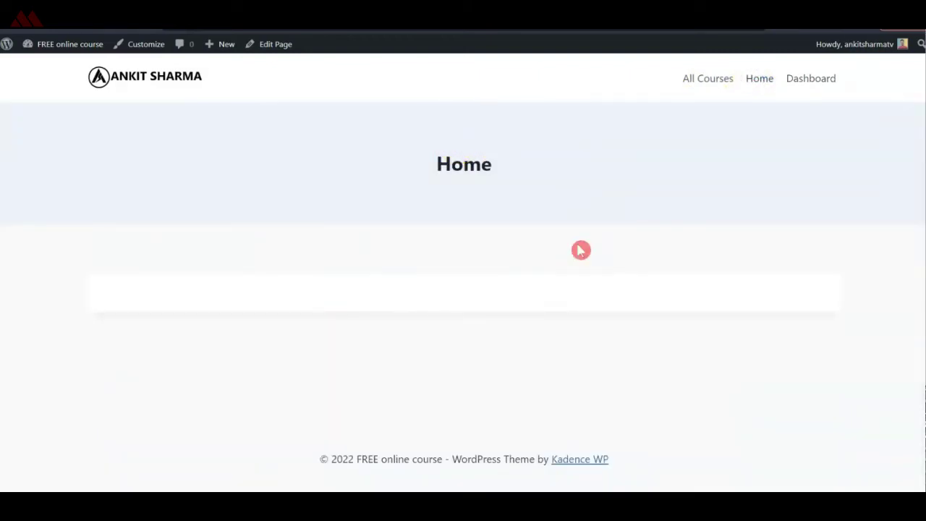
Open the Home page for editing and disable its transparent header and page title
{"action": "left_click", "coordinate": [407, 144]}
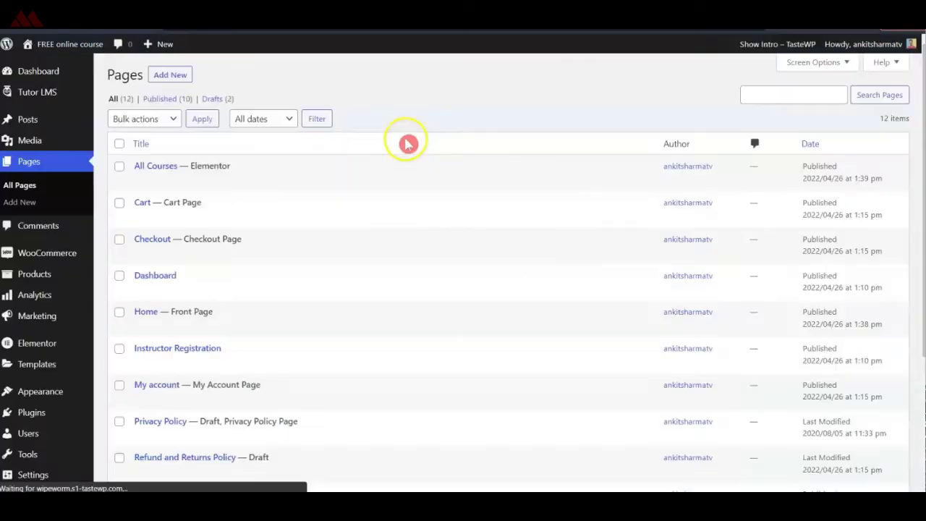
{"action": "mouse_move", "coordinate": [243, 331]}
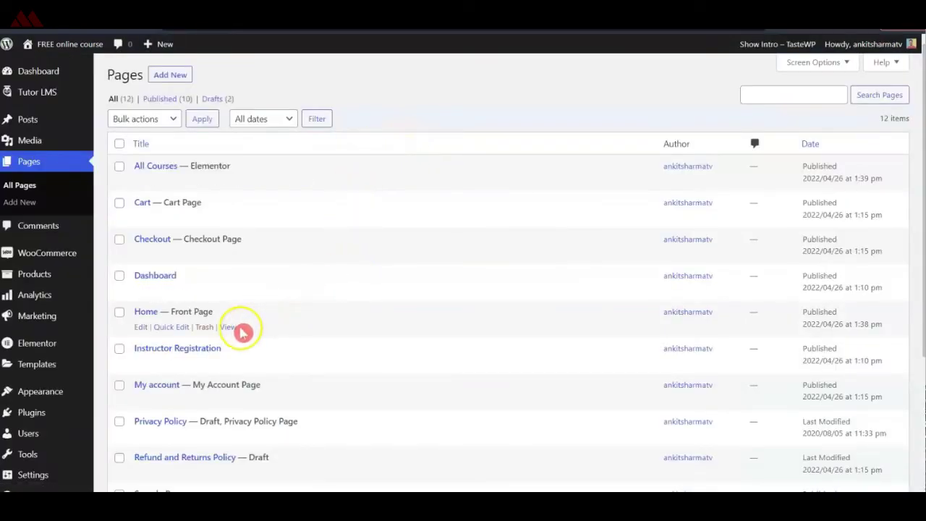
{"action": "left_click", "coordinate": [142, 329]}
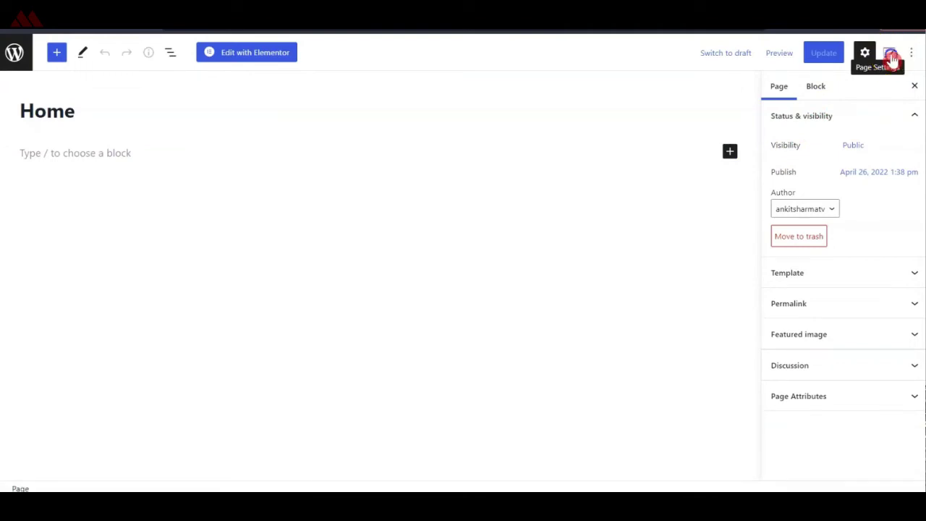
{"action": "left_click", "coordinate": [890, 56]}
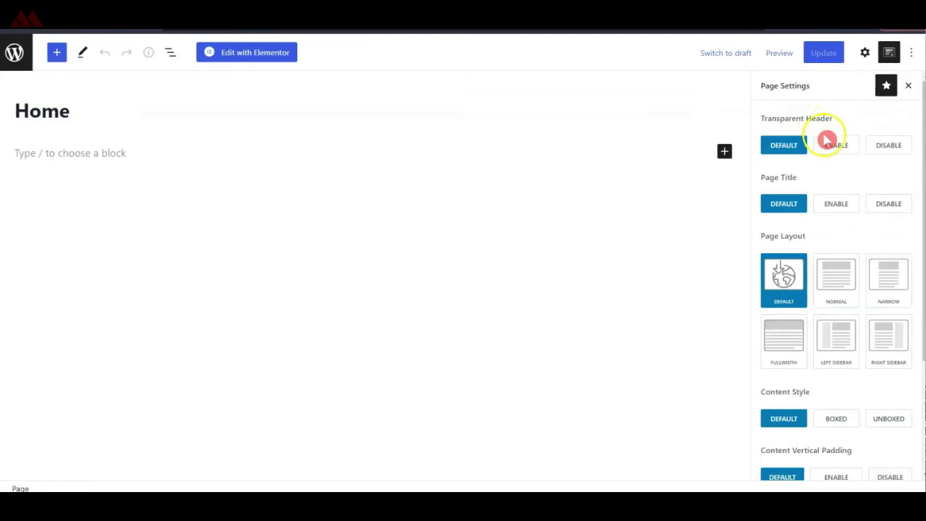
{"action": "left_click", "coordinate": [897, 145]}
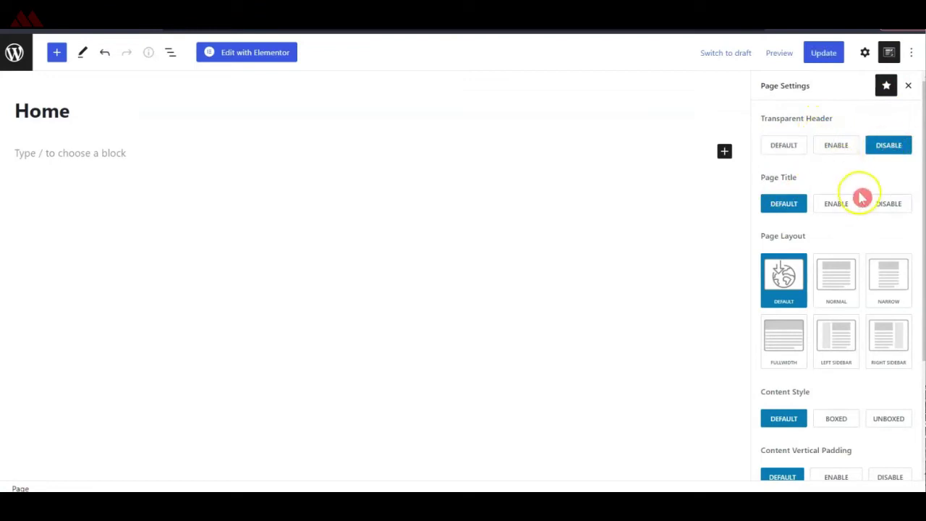
{"action": "left_click", "coordinate": [884, 207]}
Set the Home page to Fullwidth layout with Unboxed content style and disabled content vertical padding, and update the page
{"action": "scroll", "coordinate": [832, 220], "scroll_direction": "down", "scroll_amount": 2}
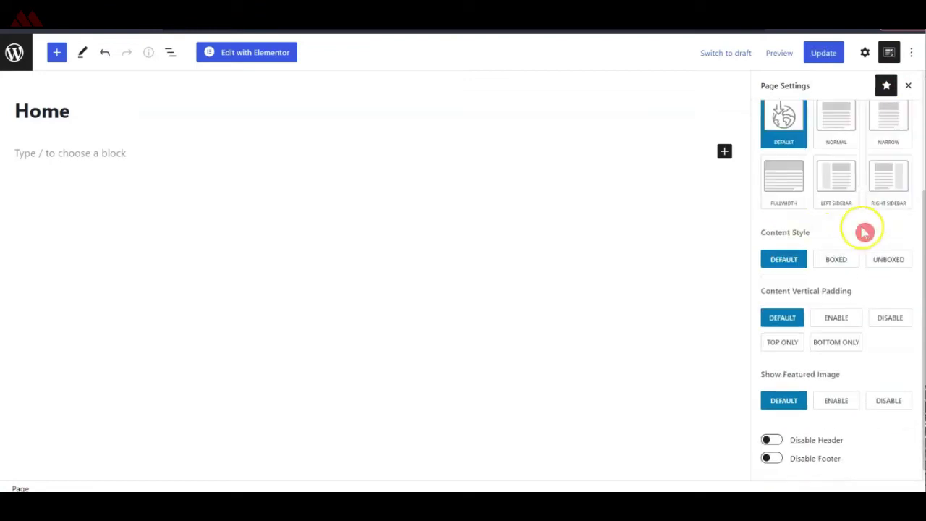
{"action": "scroll", "coordinate": [847, 238], "scroll_direction": "up", "scroll_amount": 1}
{"action": "left_click", "coordinate": [795, 245]}
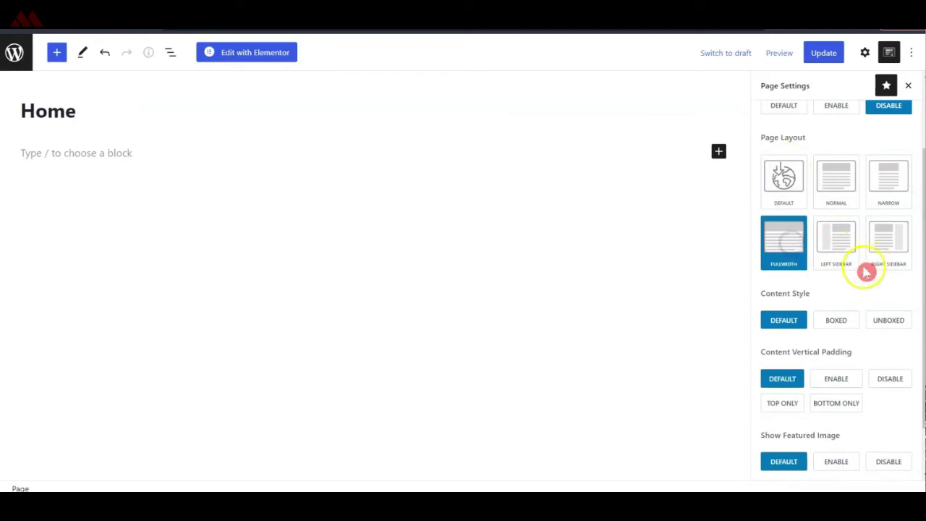
{"action": "left_click", "coordinate": [881, 322]}
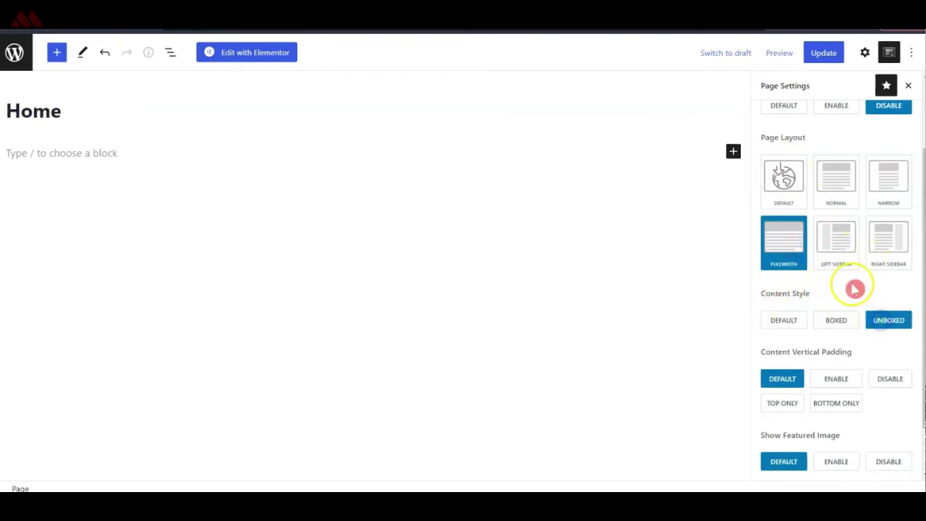
{"action": "scroll", "coordinate": [851, 289], "scroll_direction": "down", "scroll_amount": 1}
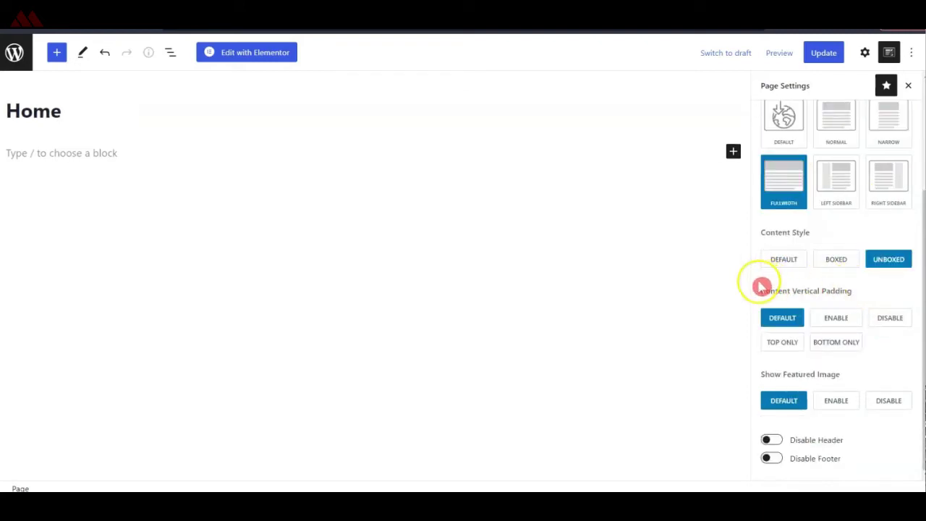
{"action": "left_click", "coordinate": [892, 326]}
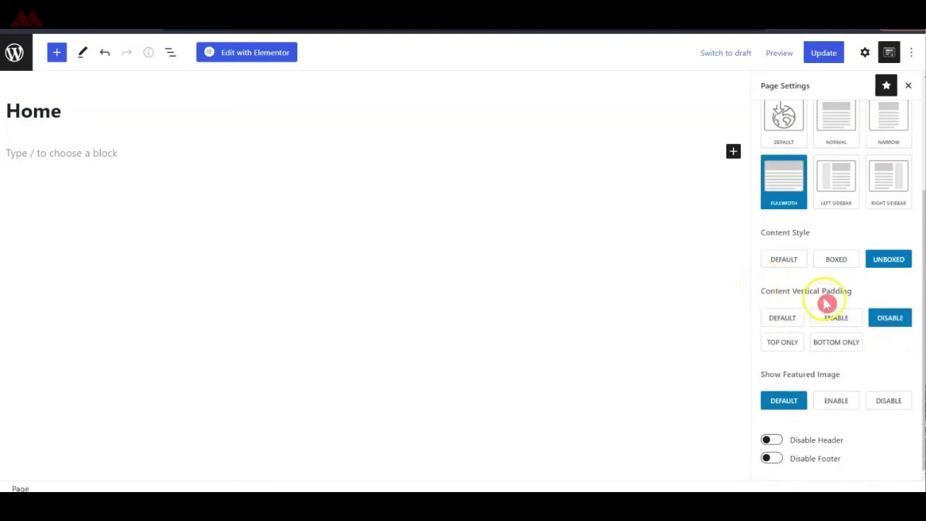
{"action": "left_click", "coordinate": [825, 54]}
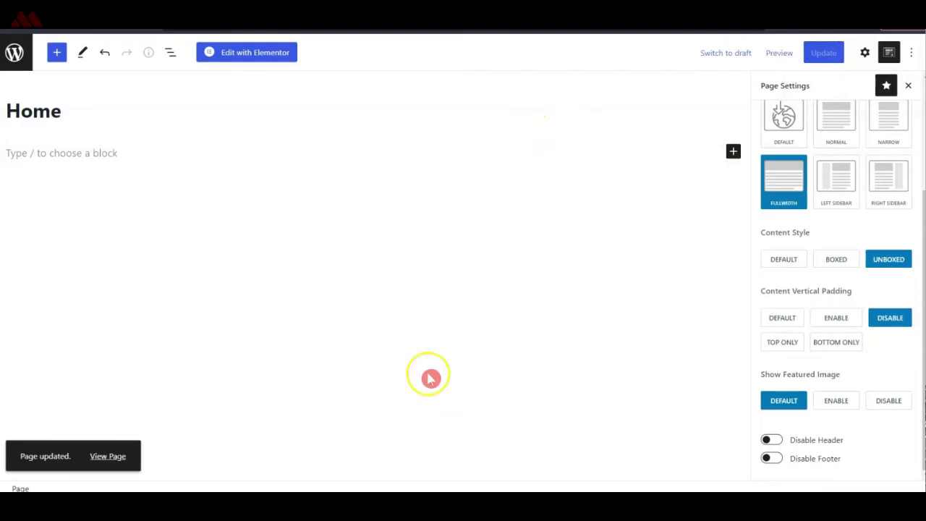
View the updated Home page in a separate browser tab
{"action": "right_click", "coordinate": [104, 456]}
{"action": "left_click", "coordinate": [145, 329]}
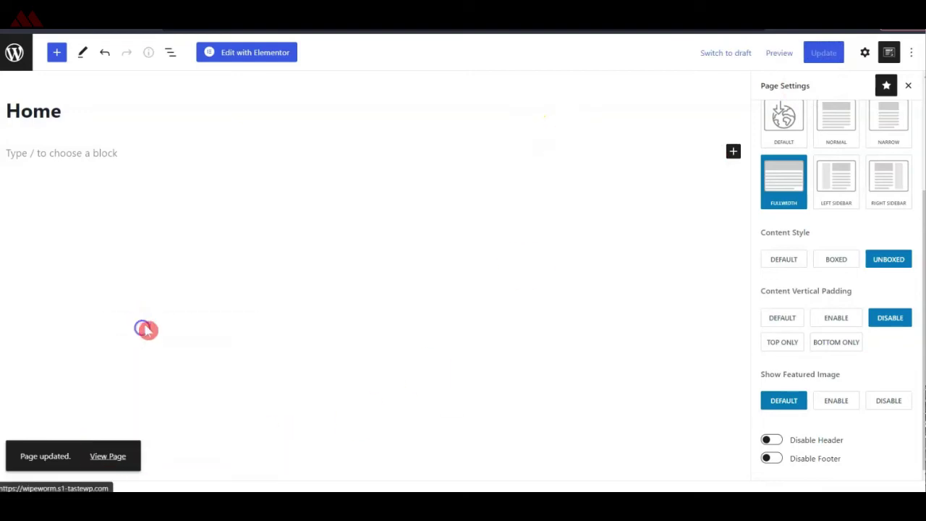
{"action": "left_click", "coordinate": [163, 14]}
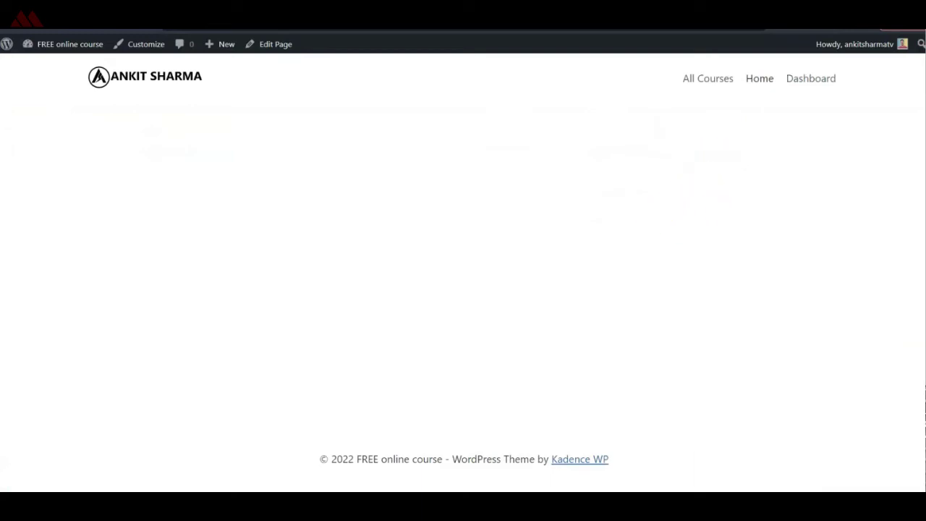
Open the home page for editing in Elementor and add a single-column section
{"action": "left_click", "coordinate": [546, 15]}
{"action": "left_click", "coordinate": [237, 67]}
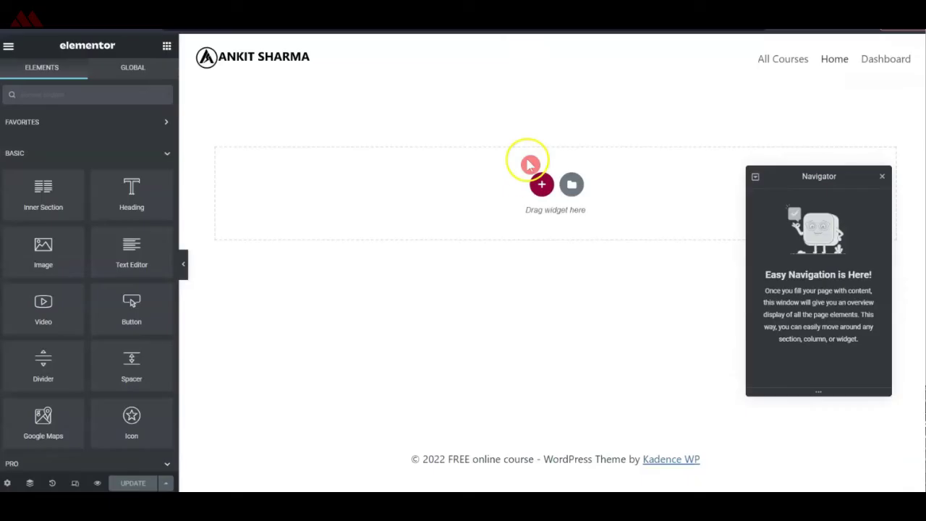
{"action": "left_click", "coordinate": [539, 181]}
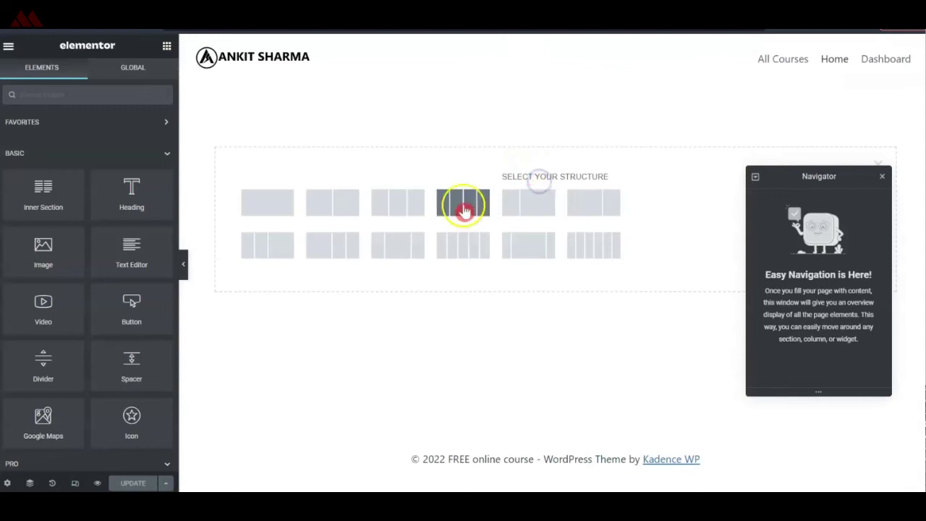
{"action": "left_click", "coordinate": [278, 212]}
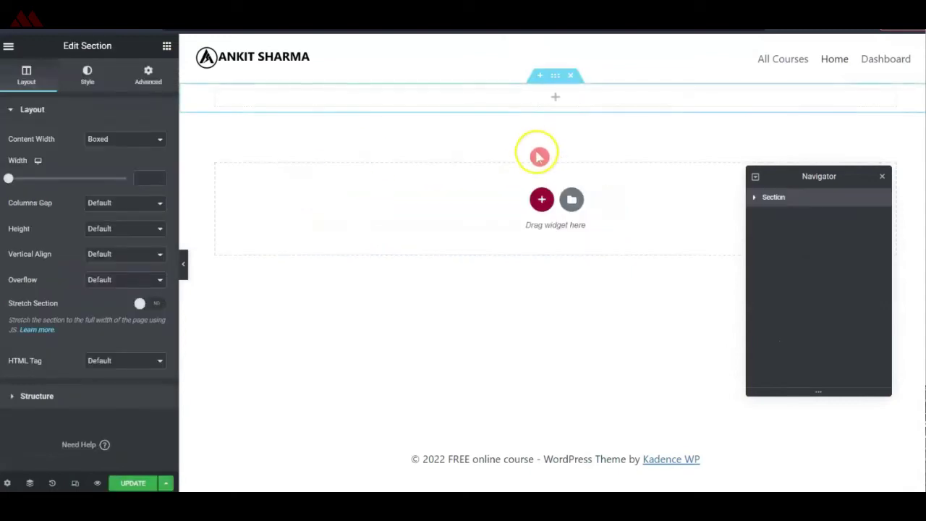
Give the section a minimum height of 500 px
{"action": "left_click", "coordinate": [118, 230]}
{"action": "left_click", "coordinate": [119, 261]}
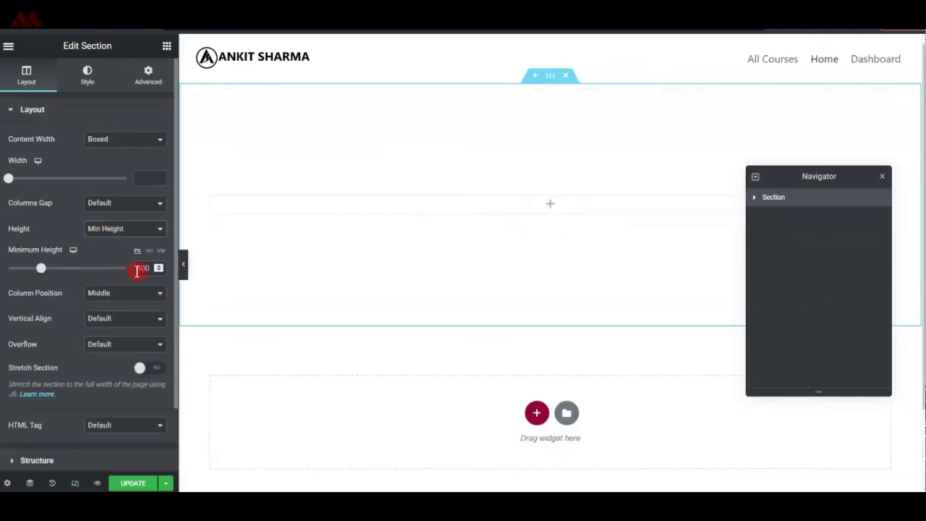
{"action": "type", "text": "50"}
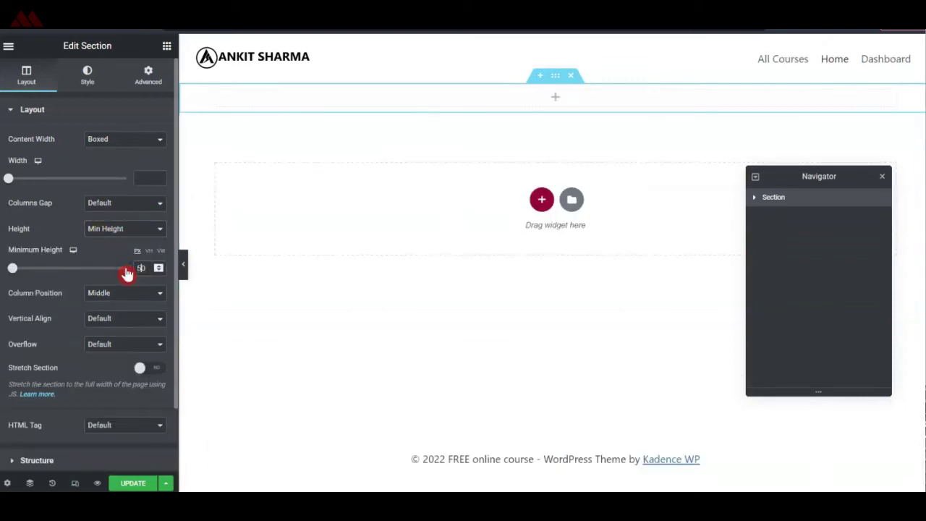
{"action": "type", "text": "0"}
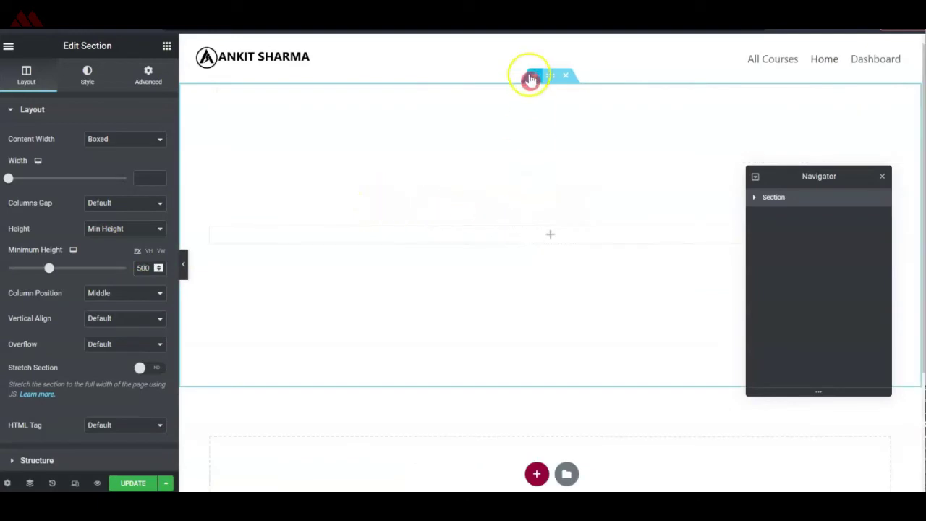
Give the section a classic background using the photo of students laughing around open books
{"action": "left_click", "coordinate": [87, 74]}
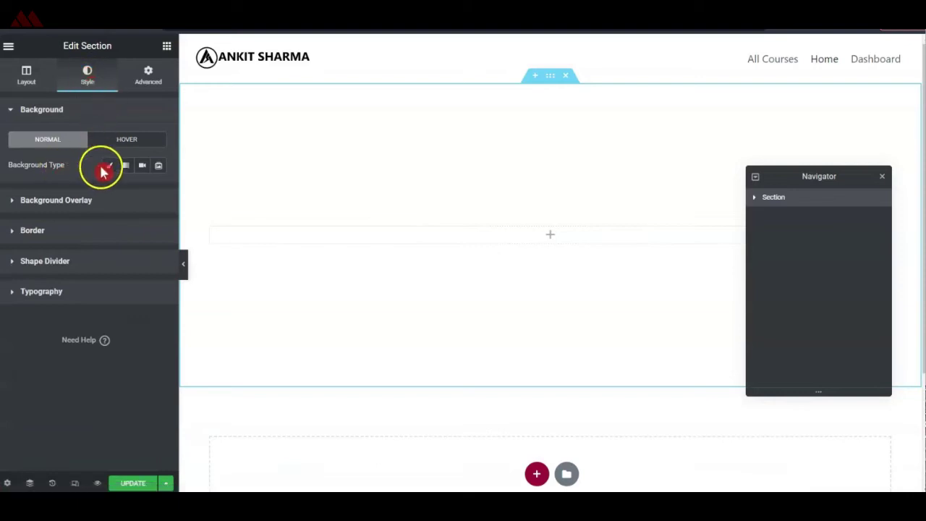
{"action": "left_click", "coordinate": [108, 165]}
{"action": "left_click", "coordinate": [107, 259]}
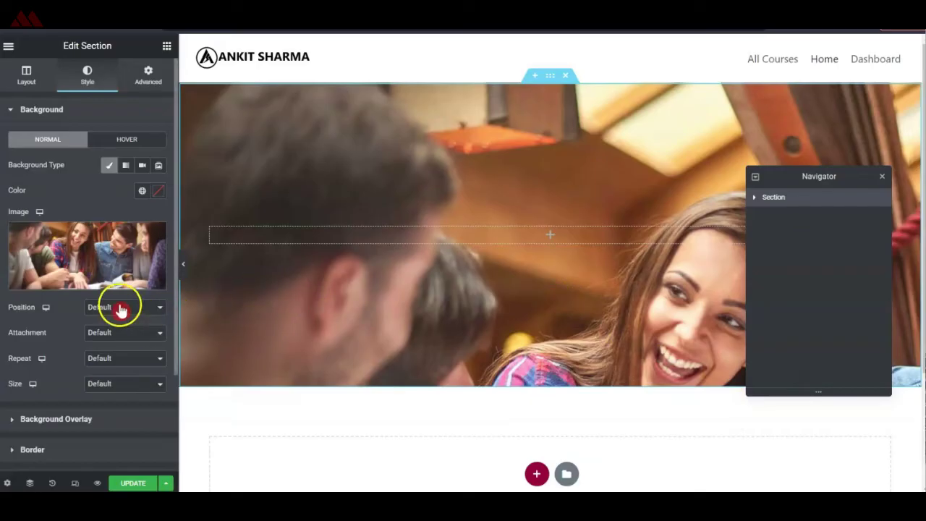
Set the background image's position to Center Center, repeat to No-repeat and size to Cover
{"action": "left_click", "coordinate": [121, 310]}
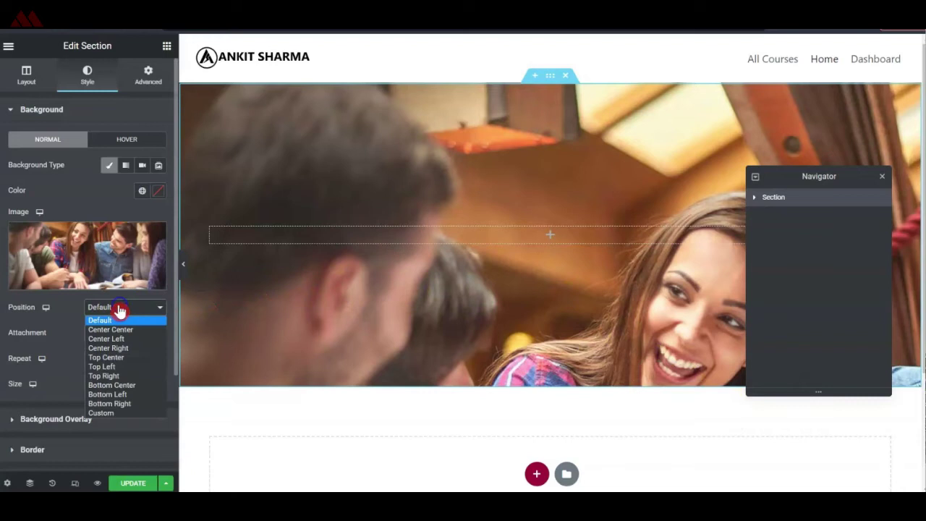
{"action": "left_click", "coordinate": [120, 329]}
{"action": "left_click", "coordinate": [142, 341]}
{"action": "left_click", "coordinate": [139, 339]}
{"action": "left_click", "coordinate": [103, 359]}
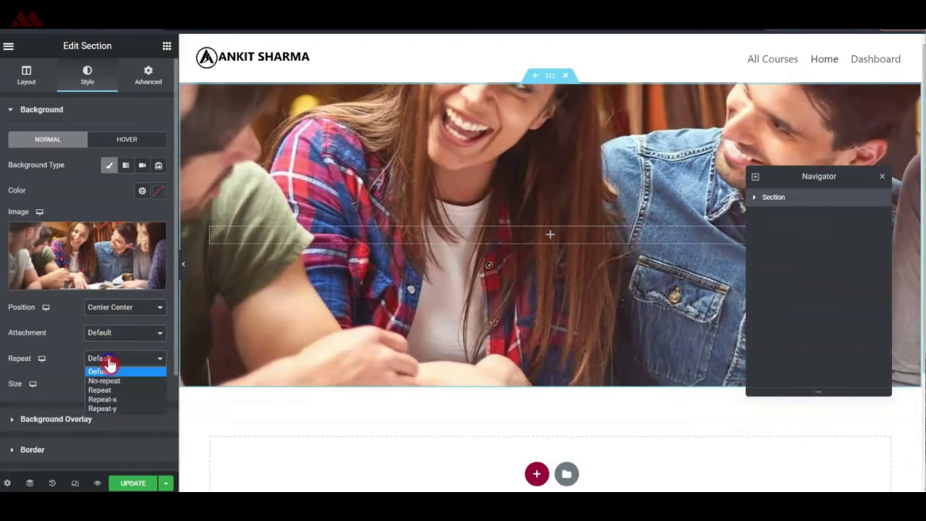
{"action": "left_click", "coordinate": [111, 383]}
{"action": "left_click", "coordinate": [119, 390]}
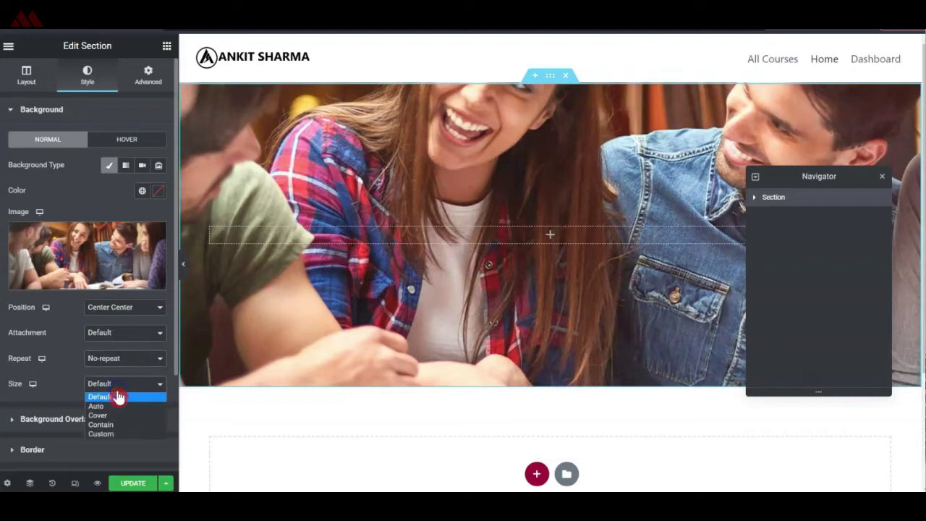
{"action": "left_click", "coordinate": [116, 412]}
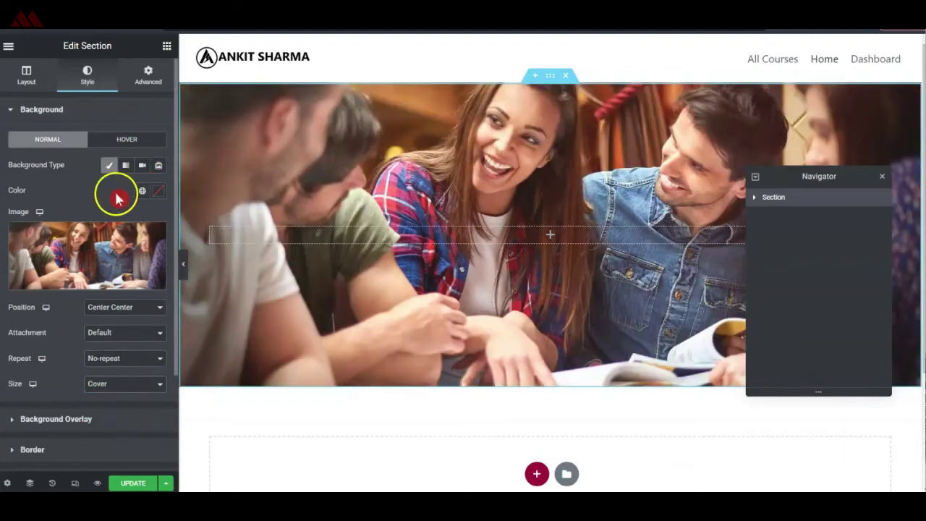
Add a classic dark purple background overlay to the section at 0.69 opacity and save the page
{"action": "scroll", "coordinate": [68, 387], "scroll_direction": "down", "scroll_amount": 1}
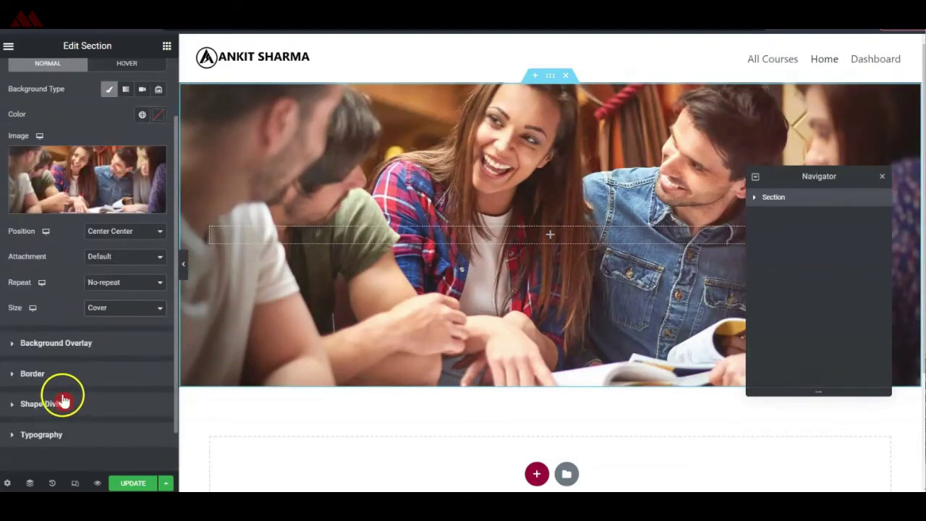
{"action": "left_click", "coordinate": [56, 346]}
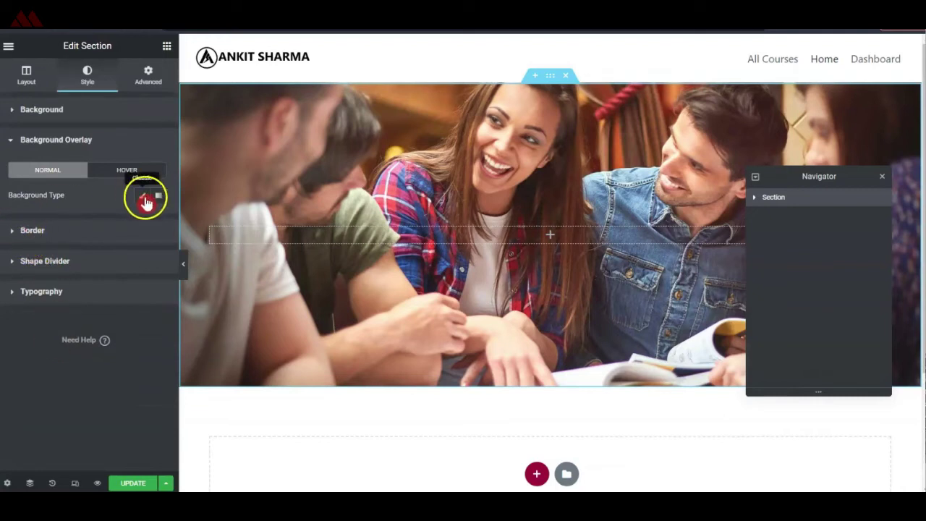
{"action": "left_click", "coordinate": [144, 199]}
{"action": "left_click", "coordinate": [158, 220]}
{"action": "left_click_drag", "start_coordinate": [103, 378], "coordinate": [120, 378]}
{"action": "mouse_move", "coordinate": [83, 310]}
{"action": "left_mouse_down"}
{"action": "mouse_move", "coordinate": [137, 276]}
{"action": "mouse_move", "coordinate": [145, 327]}
{"action": "left_mouse_up"}
{"action": "left_click", "coordinate": [21, 233]}
{"action": "left_click_drag", "start_coordinate": [78, 354], "coordinate": [95, 356]}
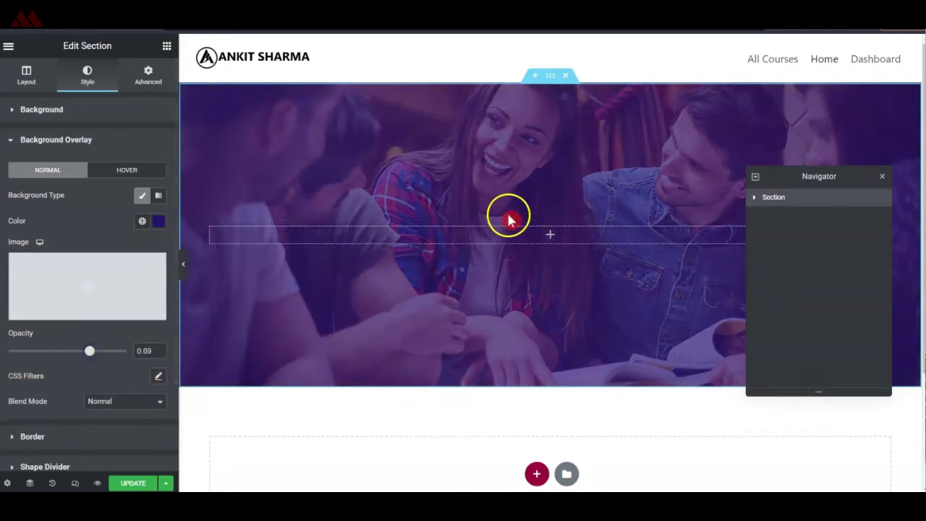
{"action": "left_click", "coordinate": [144, 485]}
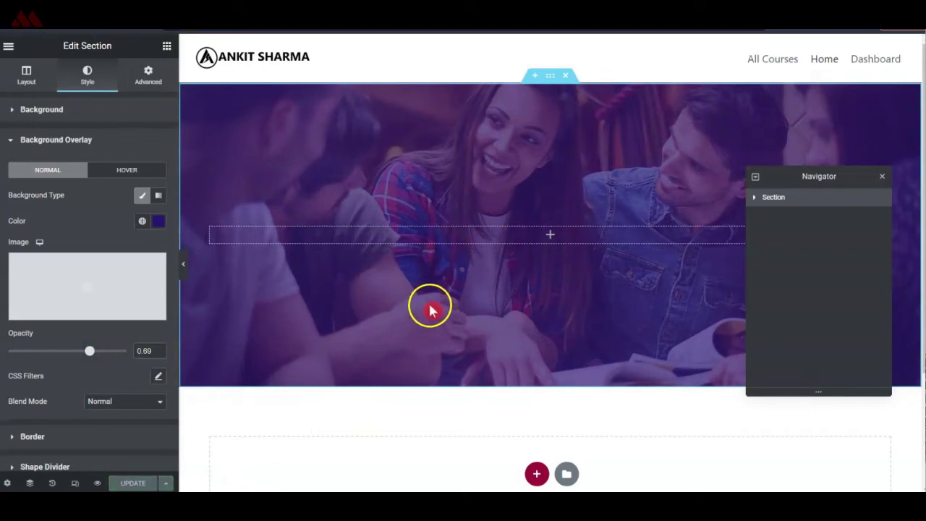
Set the site's global Primary color to #130F40, taken from the Notepad color list
{"action": "left_click", "coordinate": [9, 46]}
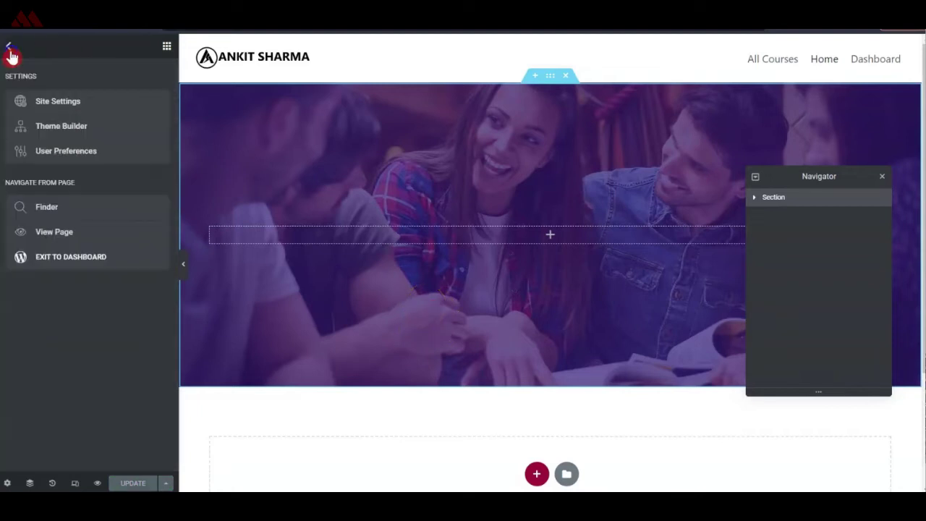
{"action": "left_click", "coordinate": [57, 103]}
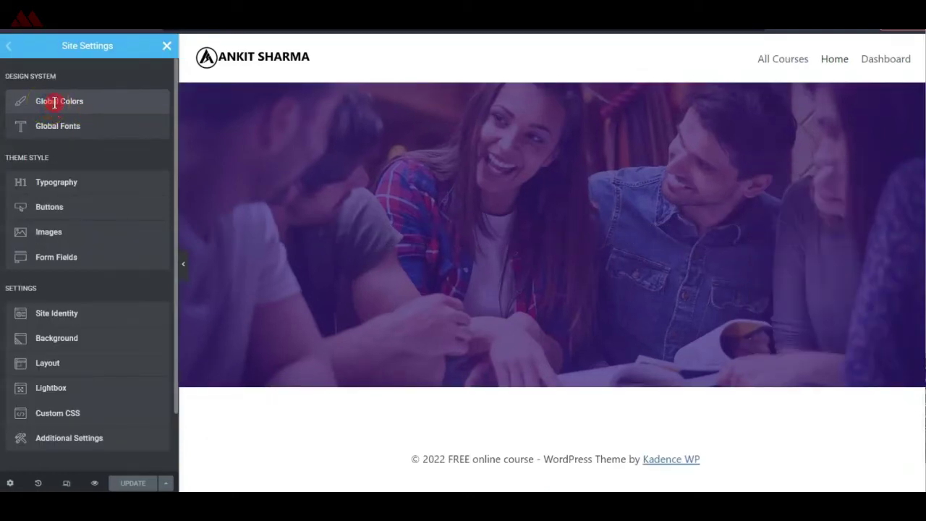
{"action": "left_click", "coordinate": [55, 103]}
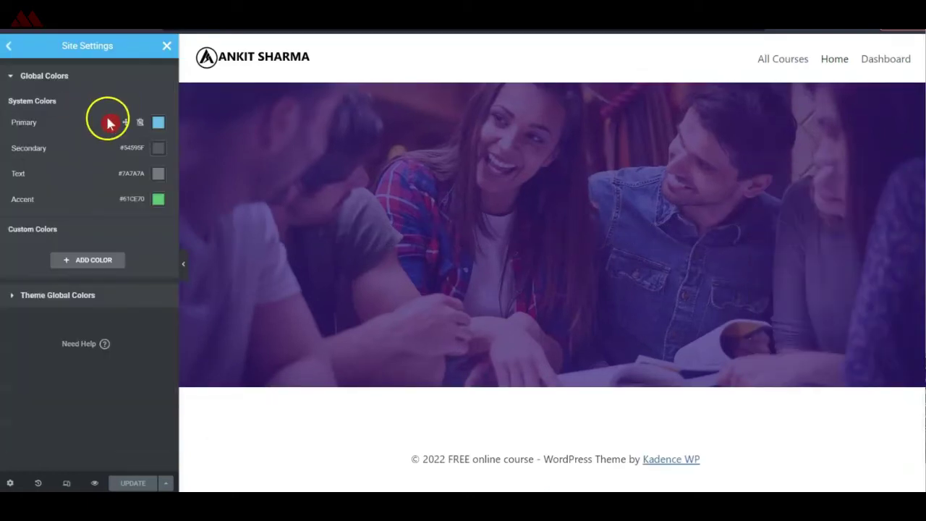
{"action": "left_click", "coordinate": [158, 123]}
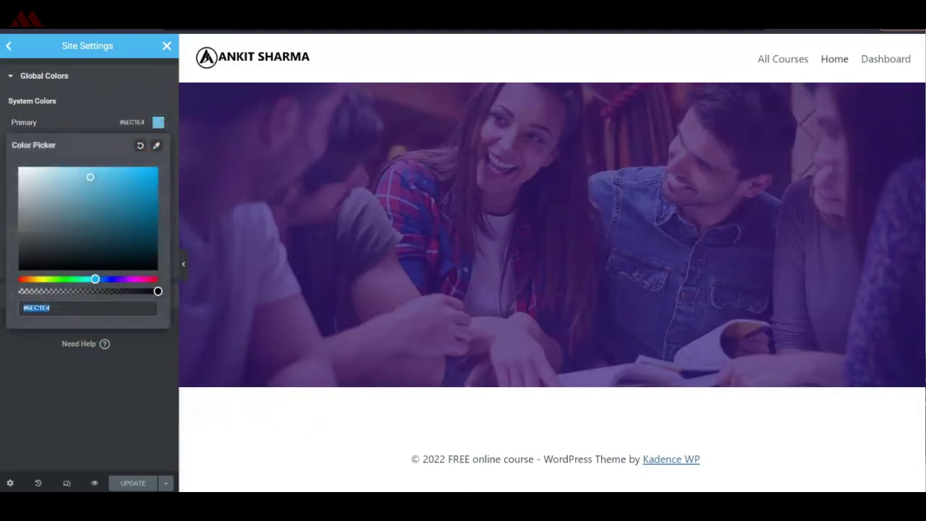
{"action": "left_click", "coordinate": [473, 505]}
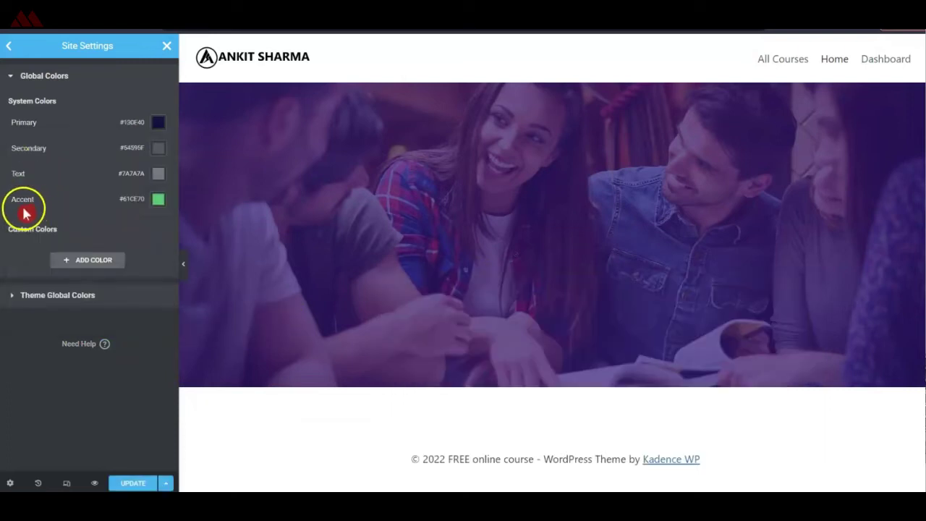
Set the global Accent color to #FF630E from the Notepad list, then save and close the site settings
{"action": "left_click", "coordinate": [158, 200]}
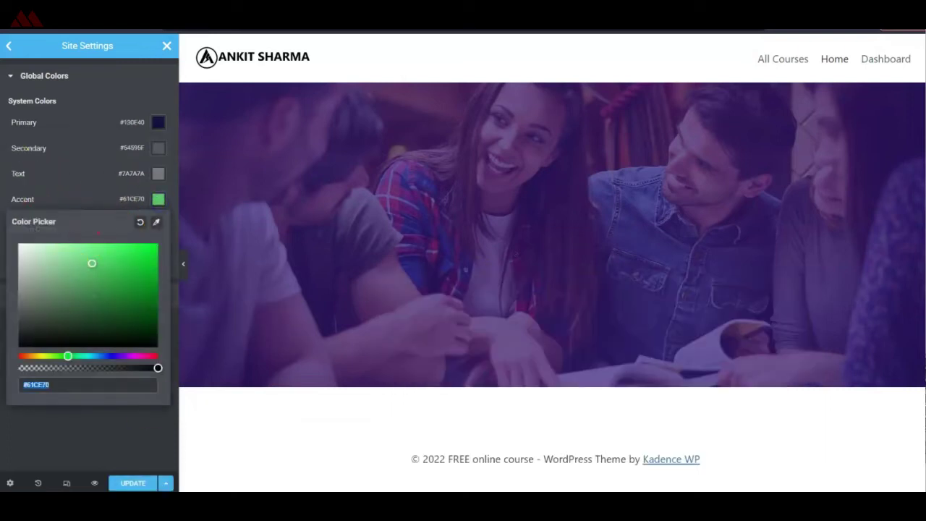
{"action": "left_click", "coordinate": [474, 505]}
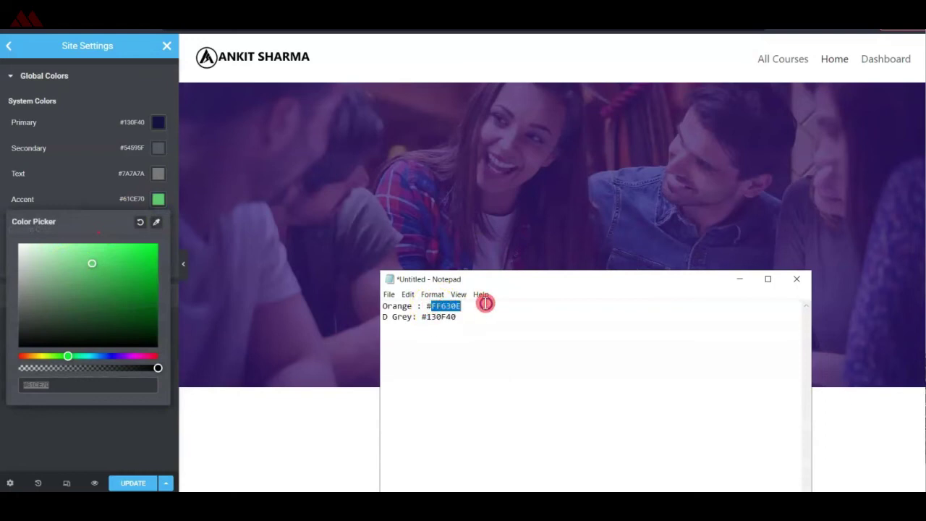
{"action": "left_click", "coordinate": [75, 384]}
{"action": "type", "text": "FF630E"}
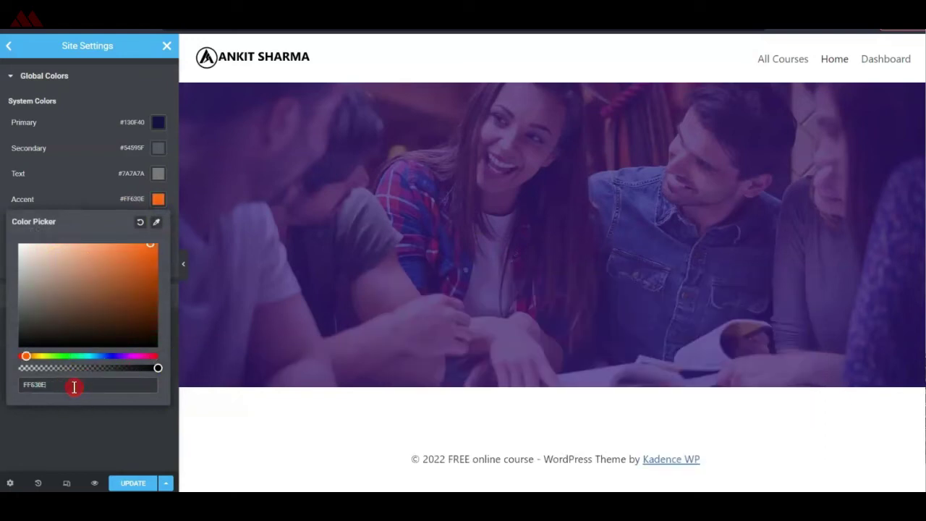
{"action": "left_click", "coordinate": [102, 437]}
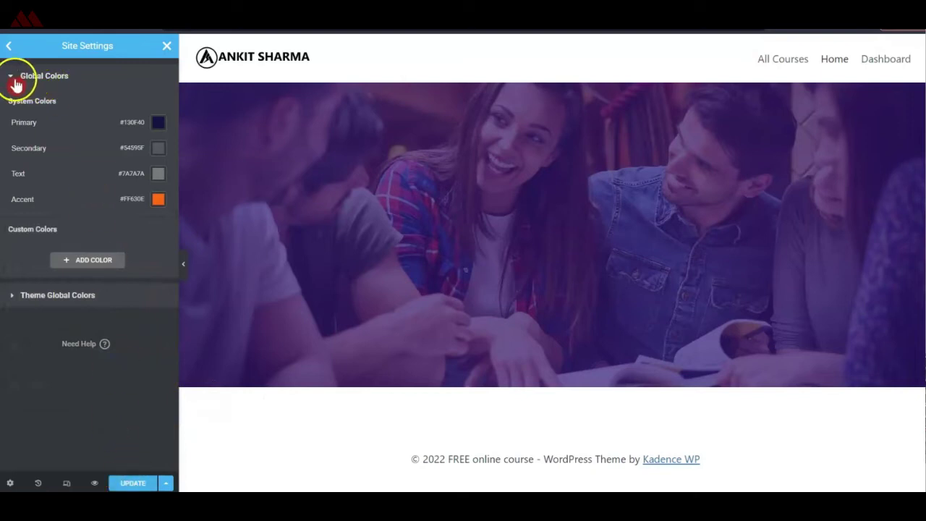
{"action": "left_click", "coordinate": [11, 51]}
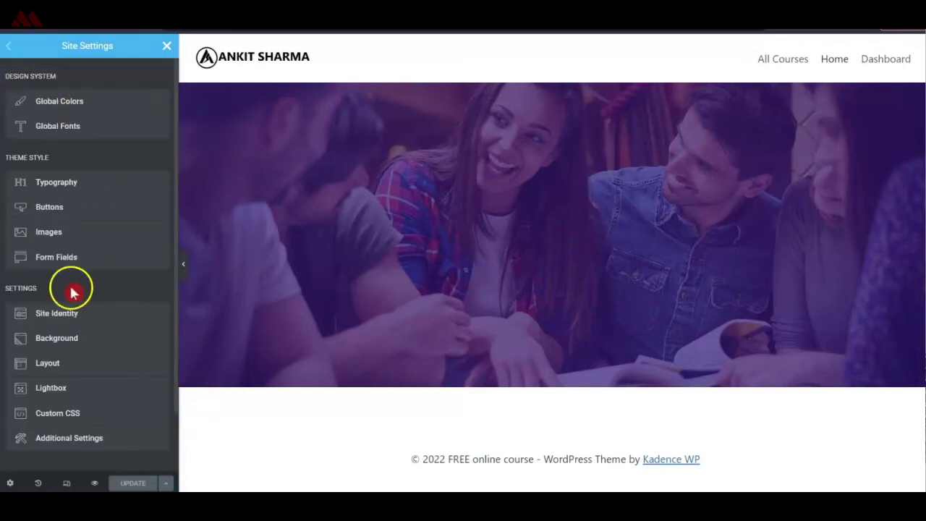
{"action": "left_click", "coordinate": [167, 47]}
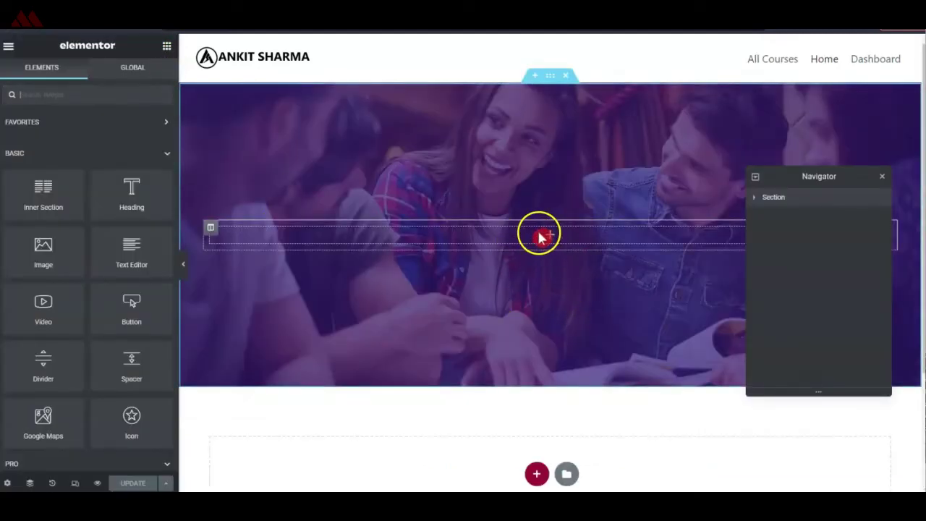
Add a centered H4 heading reading "START LEARNING FROM HOME" to the section's column
{"action": "left_click_drag", "start_coordinate": [131, 194], "coordinate": [547, 219]}
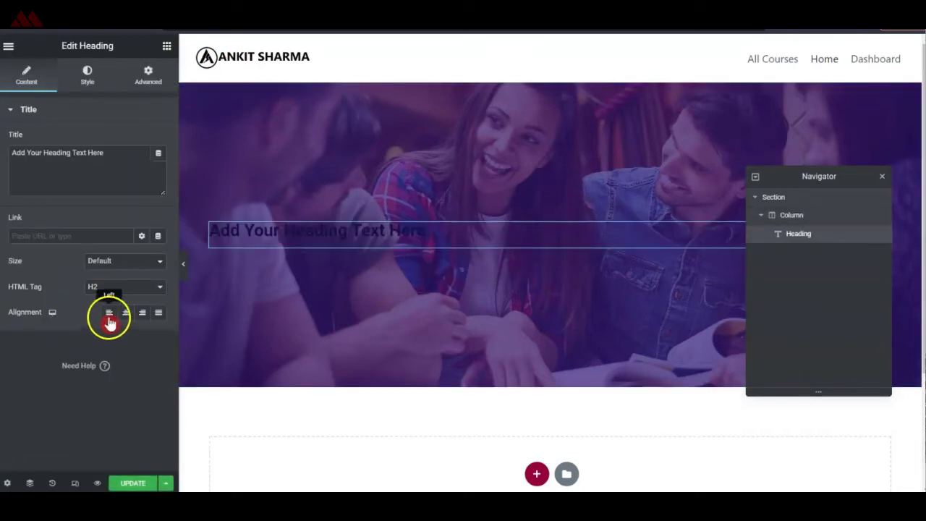
{"action": "left_click", "coordinate": [126, 315]}
{"action": "left_click", "coordinate": [133, 288]}
{"action": "left_click", "coordinate": [106, 327]}
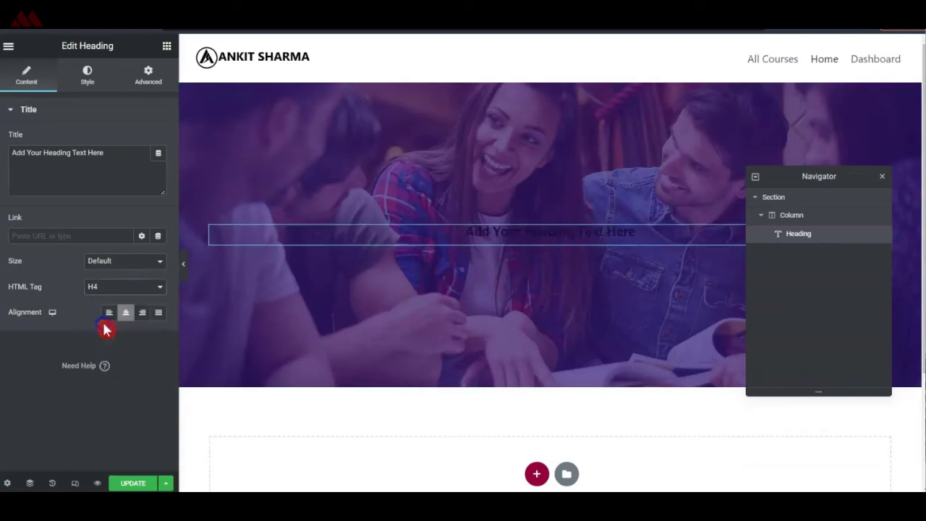
{"action": "key", "text": "ctrl+a"}
{"action": "type", "text": "START LEARNING FROM HOME"}
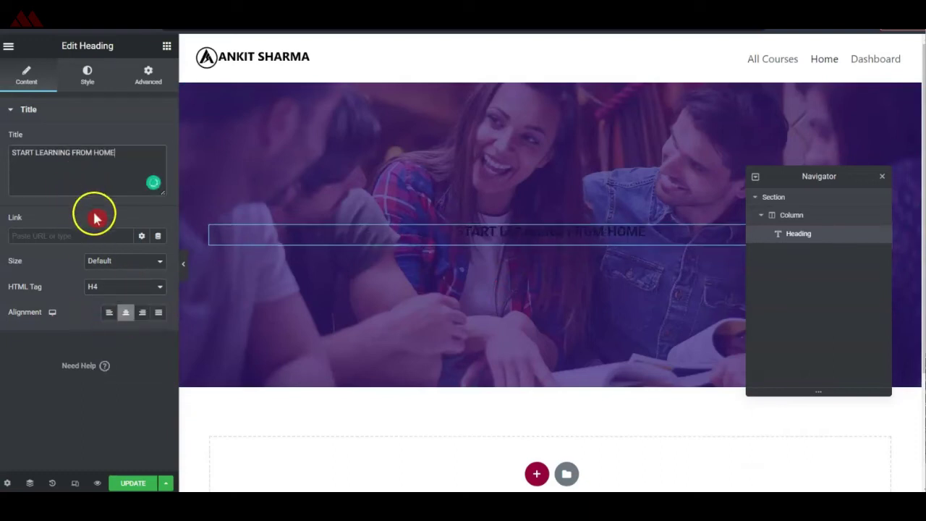
Apply the global Accent color to the heading text
{"action": "left_click", "coordinate": [87, 76]}
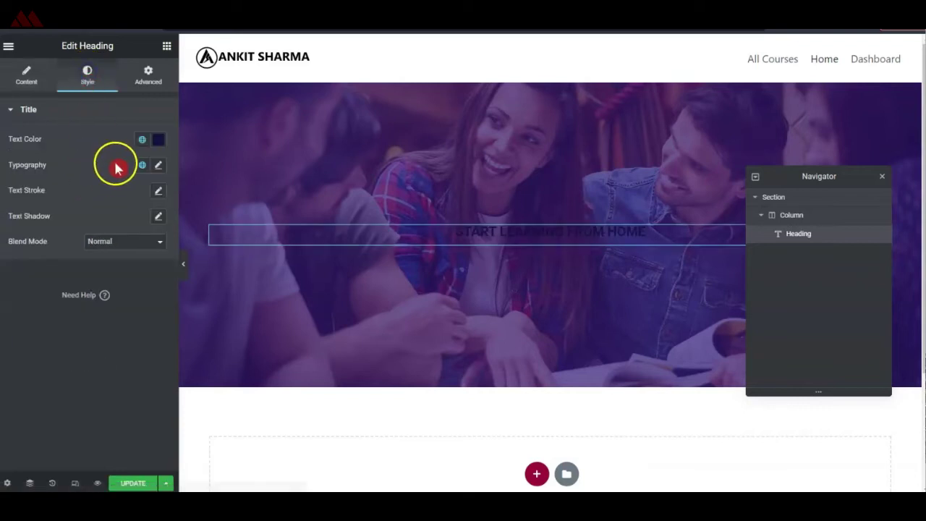
{"action": "left_click", "coordinate": [143, 142]}
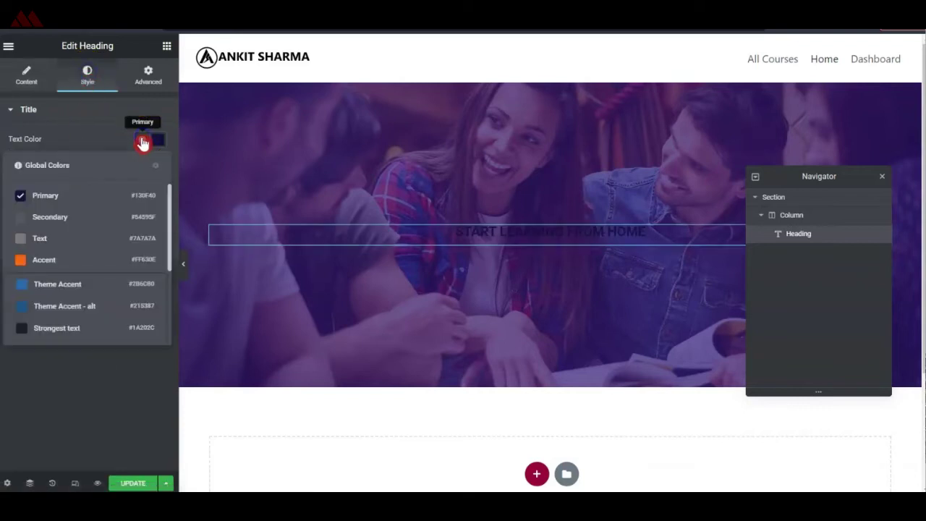
{"action": "left_click", "coordinate": [45, 259]}
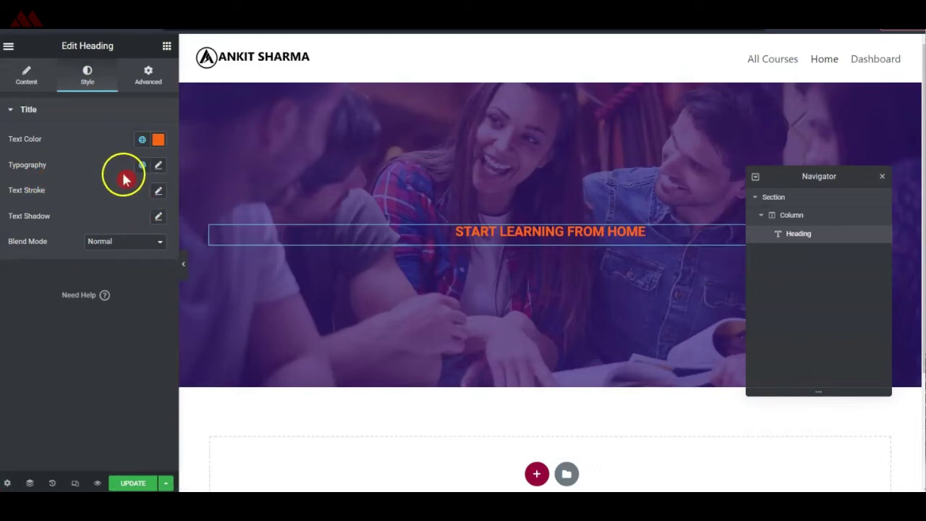
Set the heading's font size to 18 px and its weight to Bold
{"action": "left_click", "coordinate": [159, 166]}
{"action": "left_click", "coordinate": [138, 266]}
{"action": "type", "text": "19"}
{"action": "key", "text": "Down"}
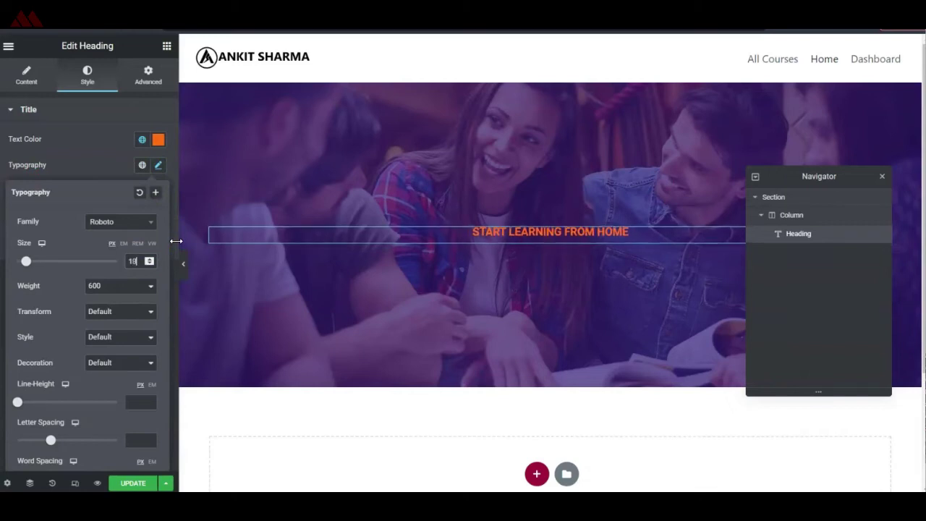
{"action": "left_click", "coordinate": [127, 287]}
{"action": "left_click", "coordinate": [107, 400]}
{"action": "left_click", "coordinate": [89, 286]}
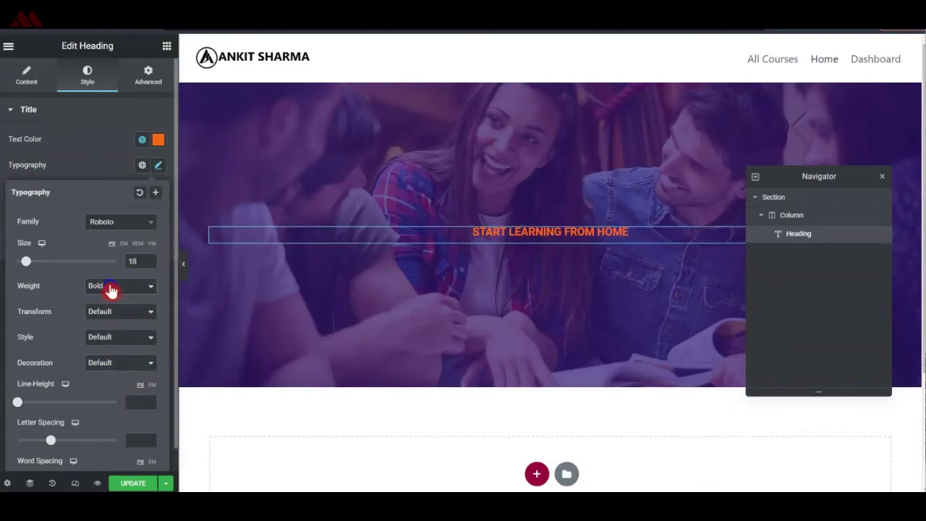
Set the first heading's weight to Normal and add a centered heading below it reading "CONNECT WITH EXPERTS AND START LEARNING"
{"action": "left_click", "coordinate": [100, 395]}
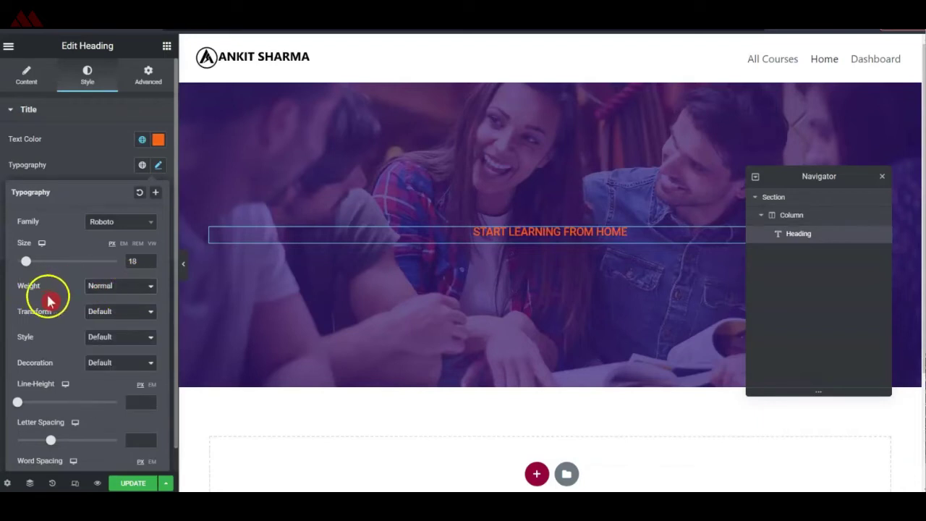
{"action": "left_click_drag", "start_coordinate": [128, 186], "coordinate": [496, 234]}
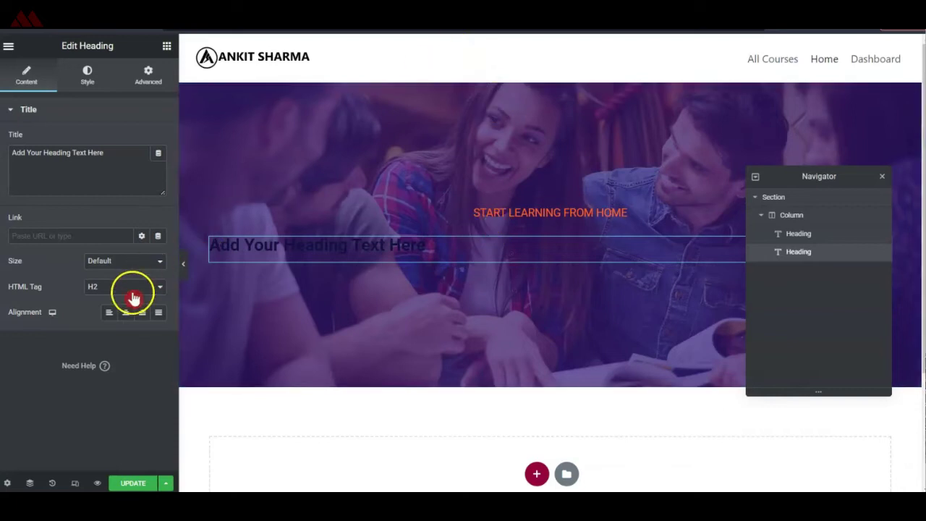
{"action": "left_click", "coordinate": [127, 317]}
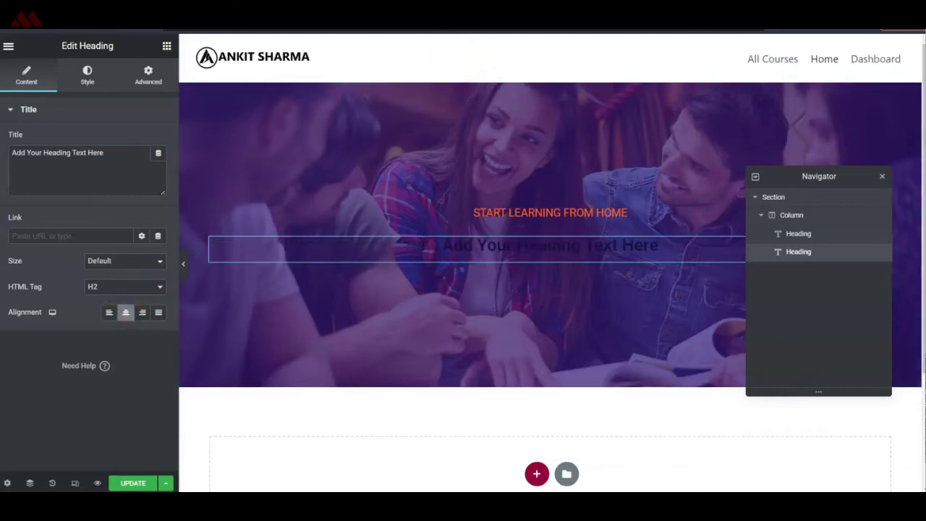
{"action": "triple_click", "coordinate": [72, 191]}
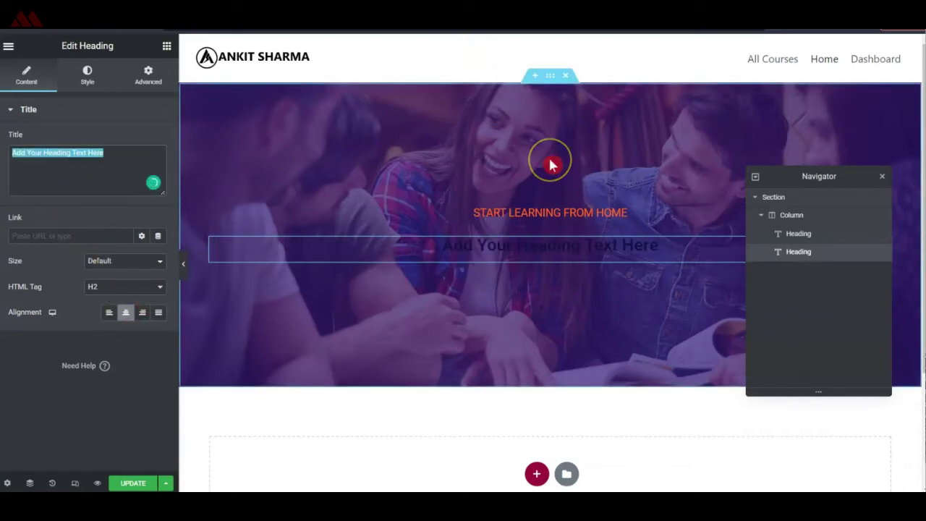
{"action": "type", "text": "CONNECT WITH EXPERTS AND START LEARNING"}
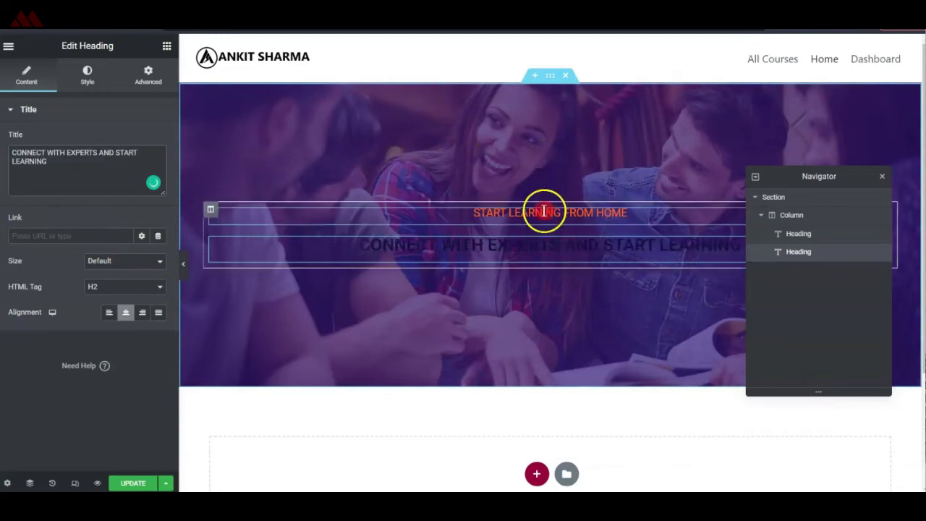
Make the new heading's text white (#FFFFFF) and set its font size to 59 px
{"action": "left_click", "coordinate": [88, 78]}
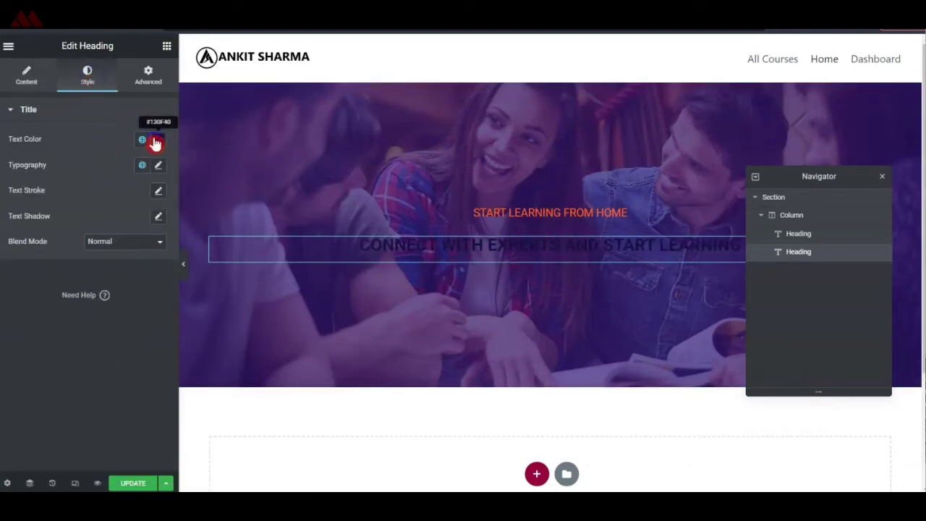
{"action": "left_click", "coordinate": [157, 139]}
{"action": "left_click_drag", "start_coordinate": [84, 244], "coordinate": [8, 177]}
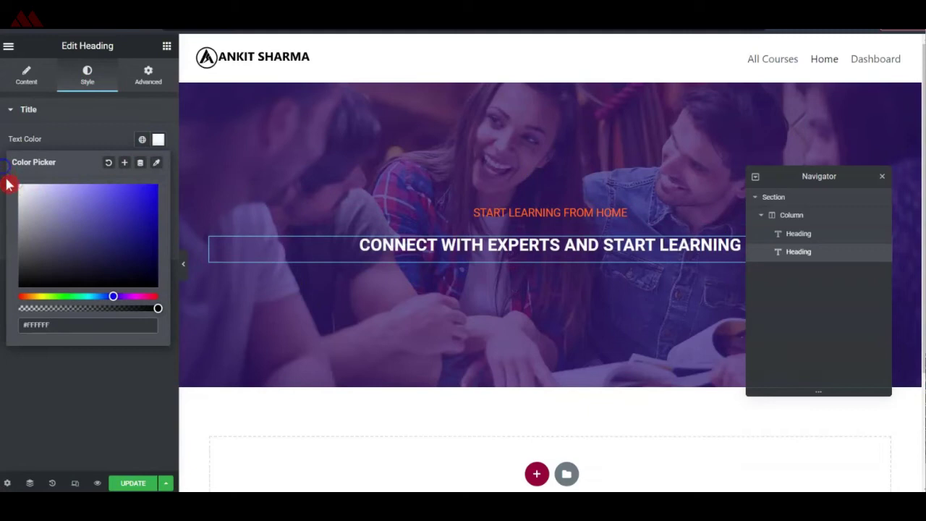
{"action": "left_click", "coordinate": [82, 382]}
{"action": "left_click", "coordinate": [158, 165]}
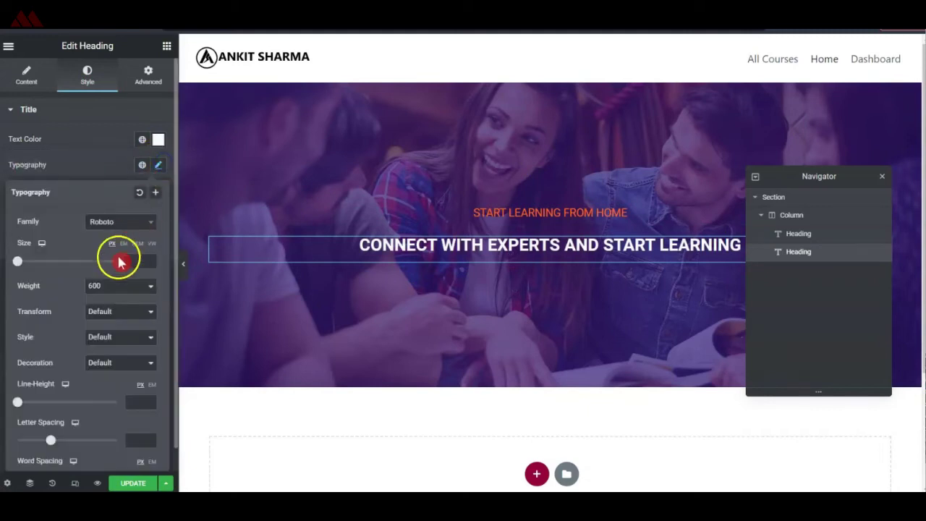
{"action": "left_click_drag", "start_coordinate": [31, 267], "coordinate": [47, 266]}
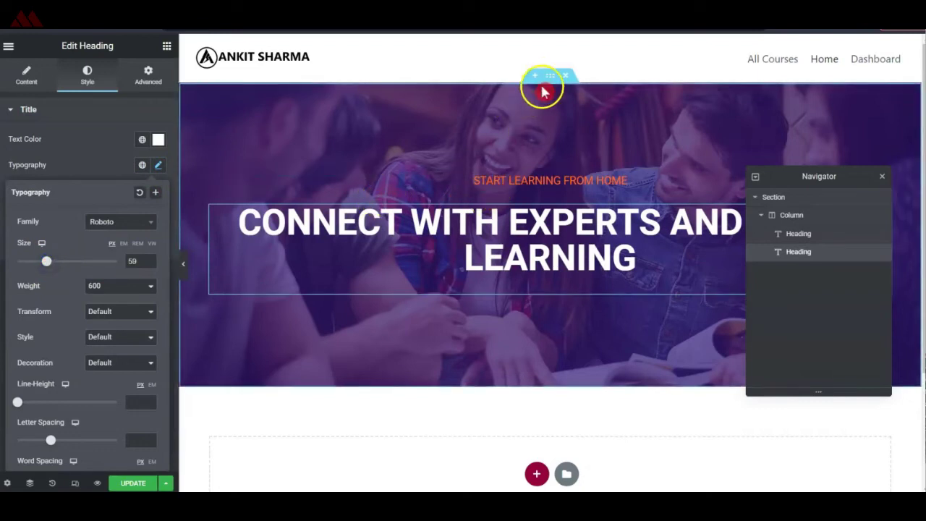
Set the hero section's boxed content width to 900 and close the Navigator
{"action": "left_click", "coordinate": [547, 76]}
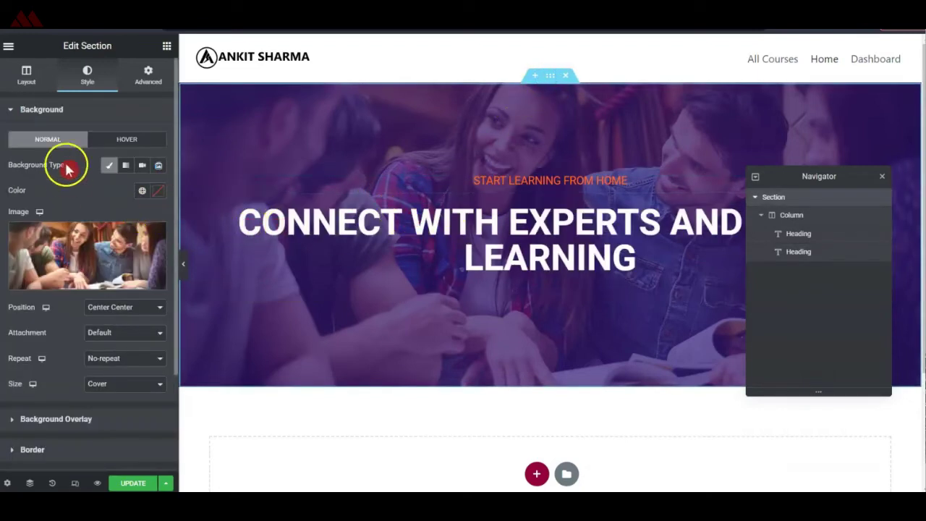
{"action": "left_click", "coordinate": [26, 78]}
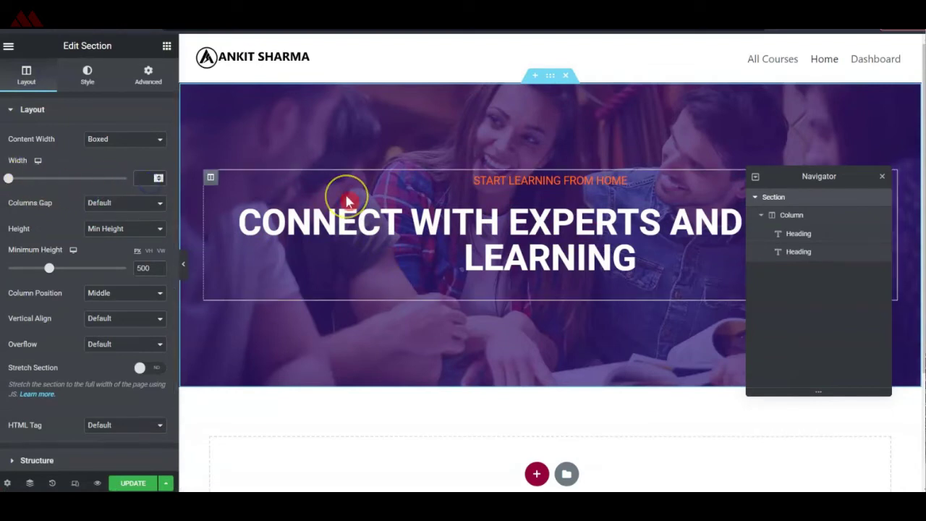
{"action": "type", "text": "900"}
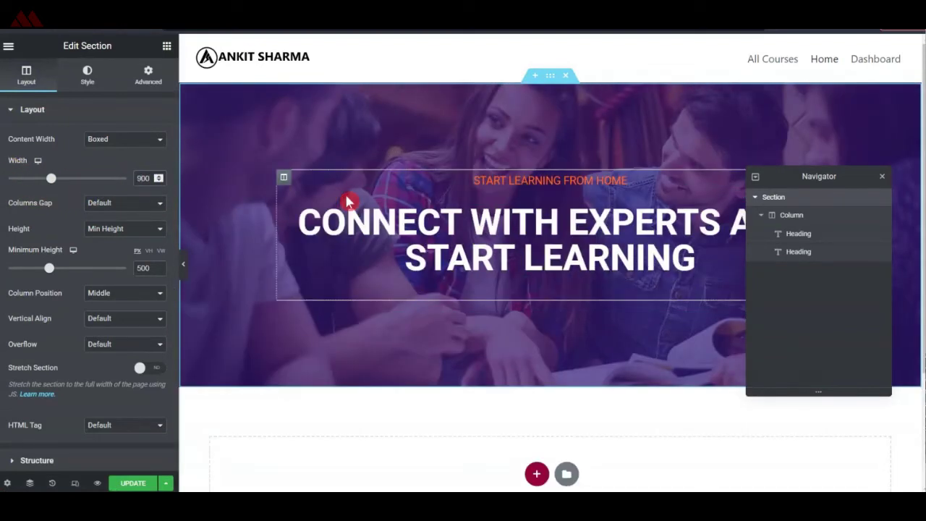
{"action": "left_click", "coordinate": [882, 177]}
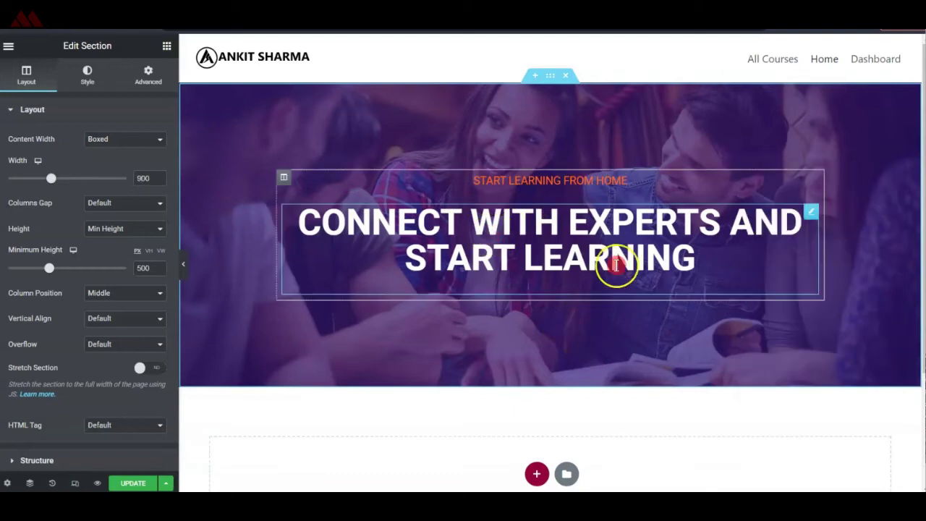
Add a centered p-tag heading below: "We are providing high-quality online courses to improve your skill. Our all instructors are highly experienced and experts."
{"action": "left_click", "coordinate": [171, 49]}
{"action": "left_click_drag", "start_coordinate": [118, 190], "coordinate": [508, 257]}
{"action": "left_click", "coordinate": [112, 289]}
{"action": "left_click", "coordinate": [83, 374]}
{"action": "left_click", "coordinate": [72, 169]}
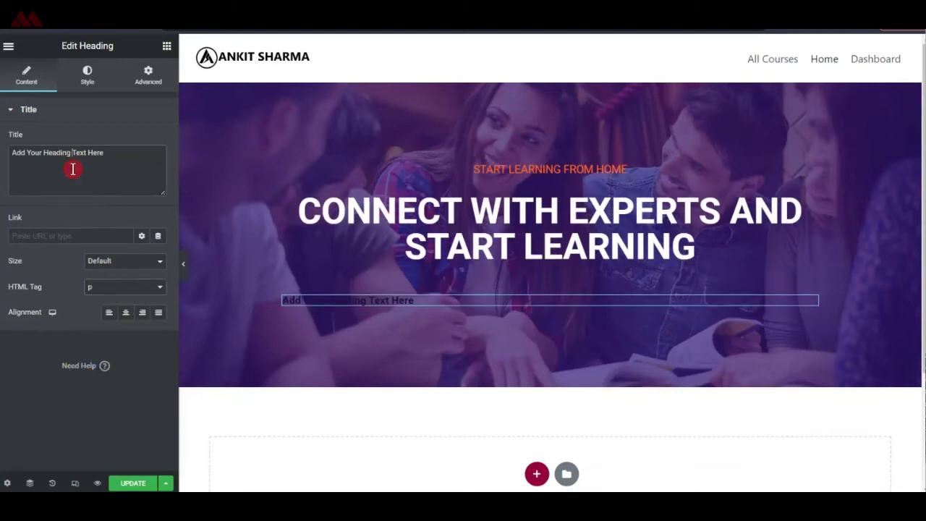
{"action": "key", "text": "ctrl+a"}
{"action": "type", "text": "We are providing high-quality online courses to improve your skill. Our all instructors are highly experienced and experts."}
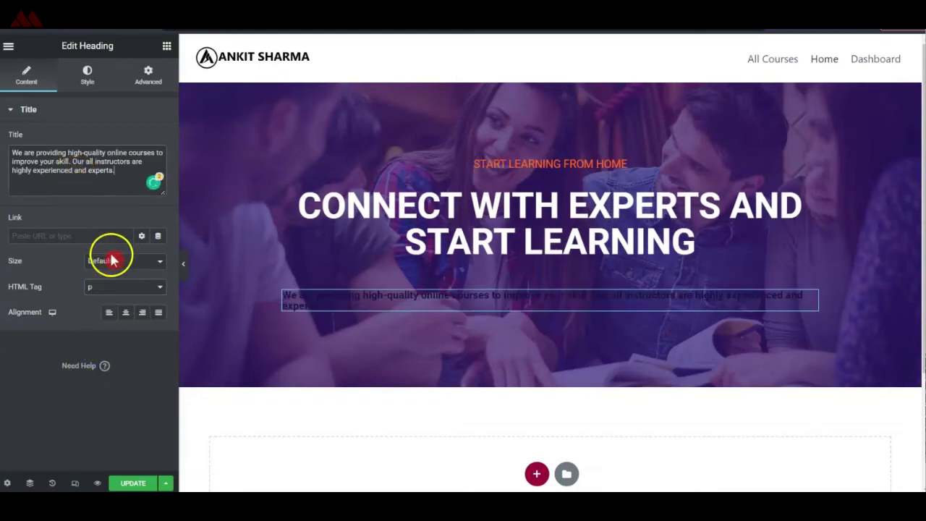
{"action": "left_click", "coordinate": [126, 312]}
Set the description line's text color to light gray #E0E0E0
{"action": "left_click", "coordinate": [88, 75]}
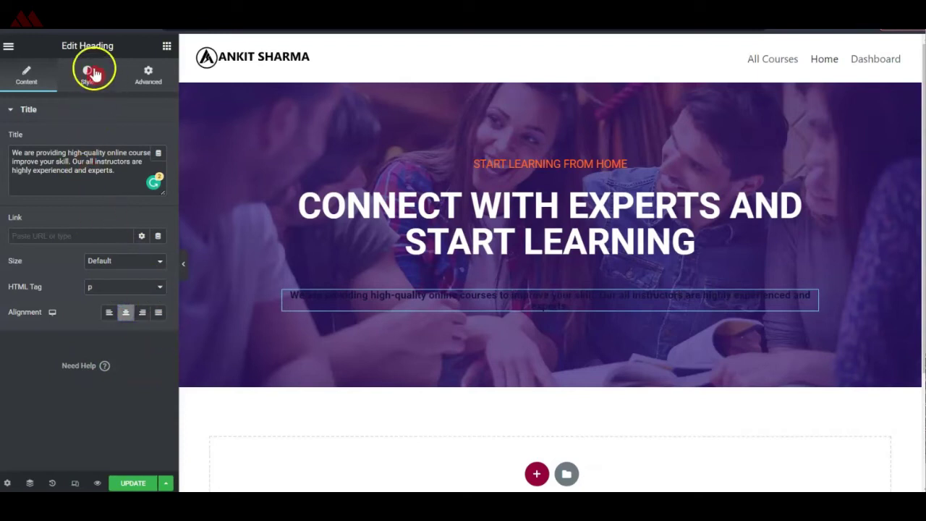
{"action": "left_click", "coordinate": [156, 141]}
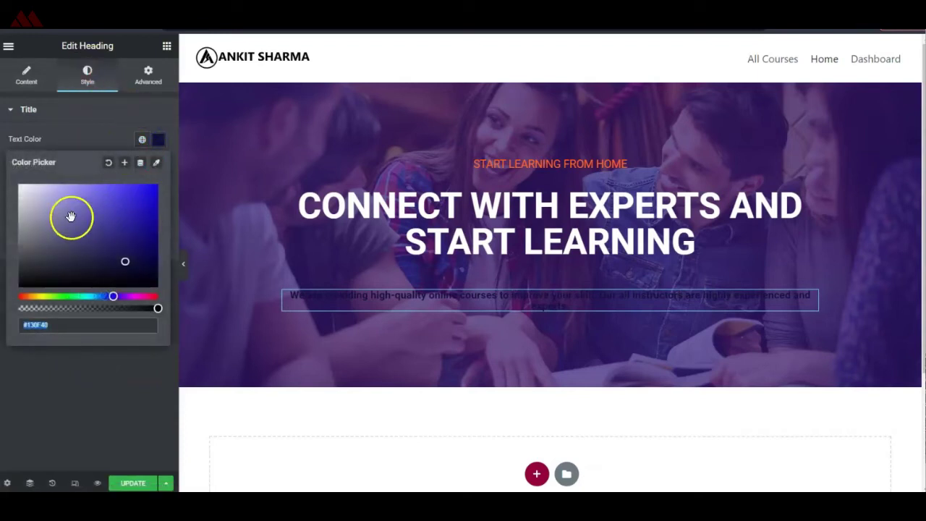
{"action": "left_click_drag", "start_coordinate": [71, 215], "coordinate": [8, 204]}
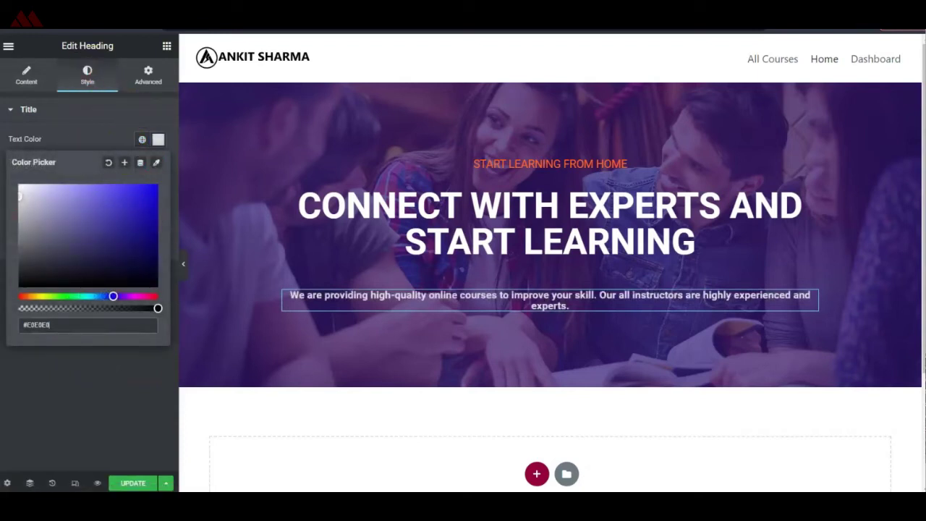
{"action": "left_click", "coordinate": [77, 379]}
Set the description line's font size to 15 px and its weight to Normal
{"action": "left_click", "coordinate": [158, 166]}
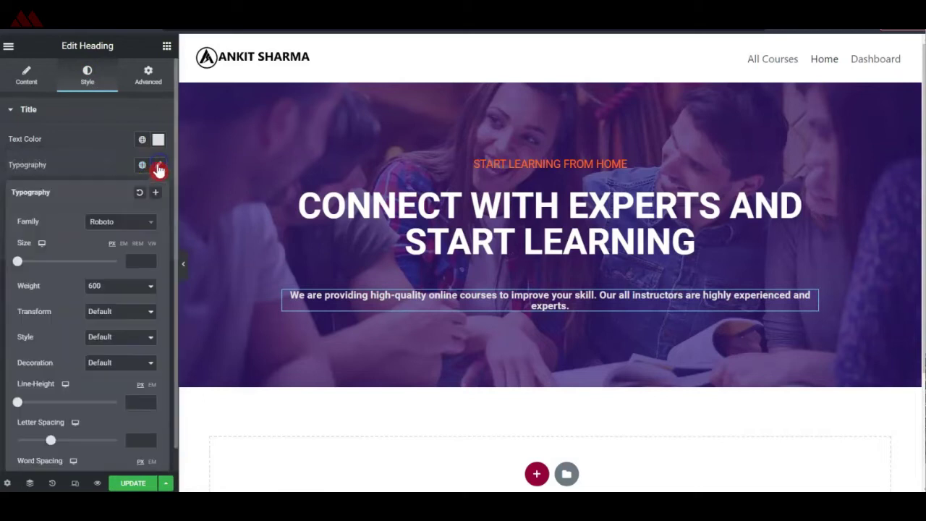
{"action": "left_click", "coordinate": [141, 260]}
{"action": "type", "text": "15"}
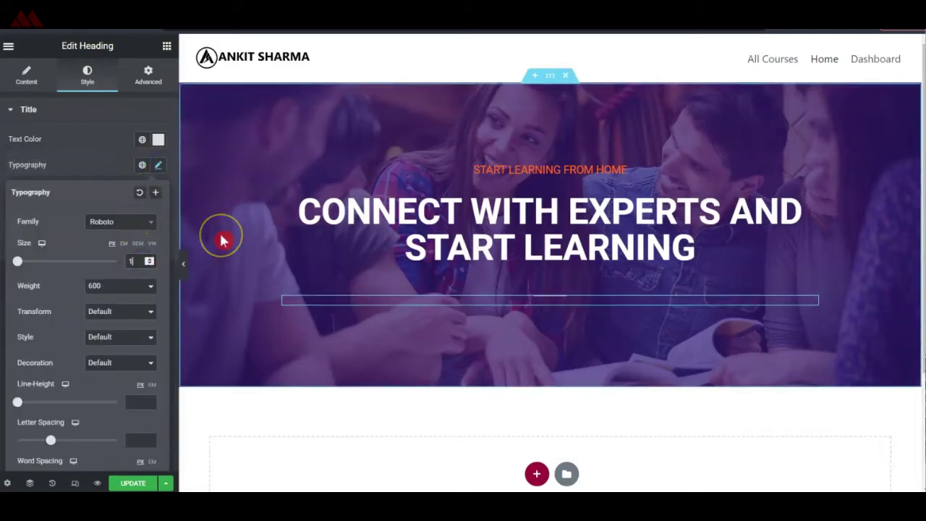
{"action": "left_click", "coordinate": [140, 291]}
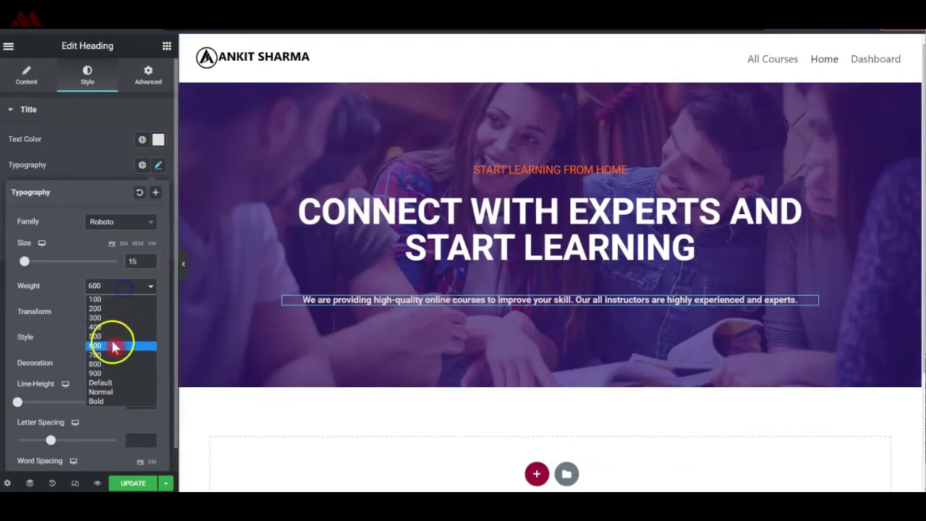
{"action": "left_click", "coordinate": [112, 393]}
{"action": "left_click", "coordinate": [224, 366]}
Add a centered button below the description with the text "ALL COURSES", linked to the site's /all-courses/ page
{"action": "left_click", "coordinate": [165, 45]}
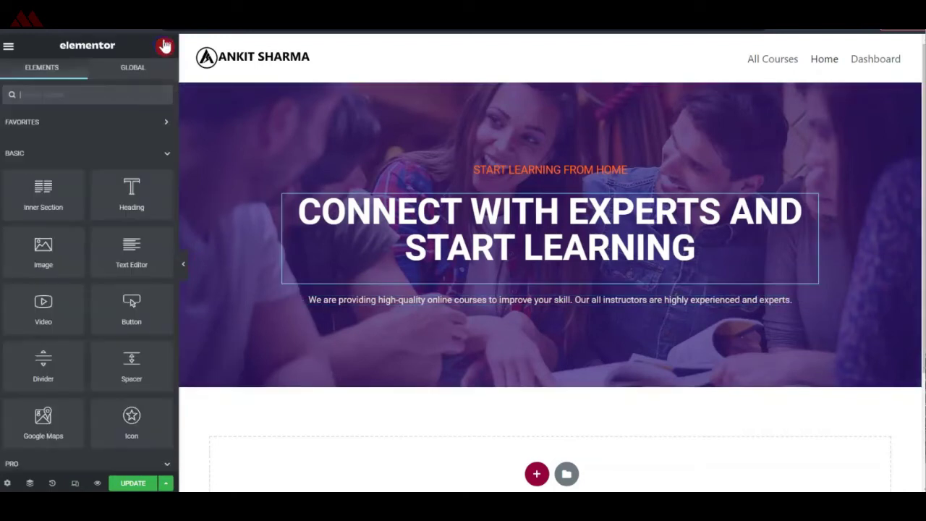
{"action": "left_click_drag", "start_coordinate": [128, 314], "coordinate": [548, 296]}
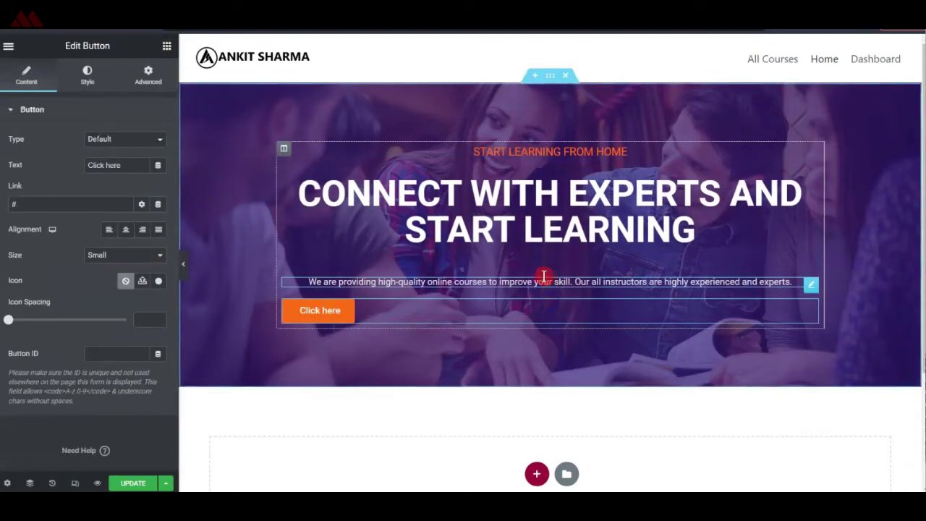
{"action": "left_click", "coordinate": [127, 229]}
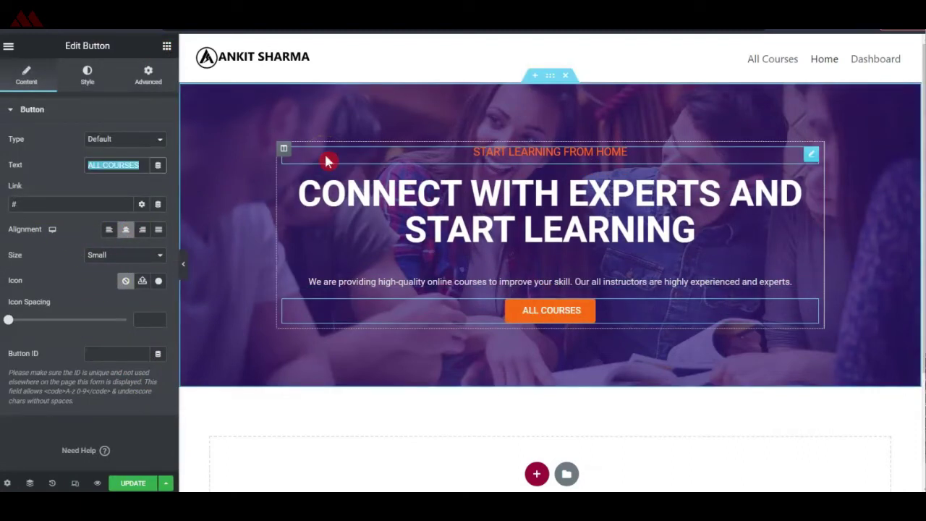
{"action": "type", "text": "ALL COURSES"}
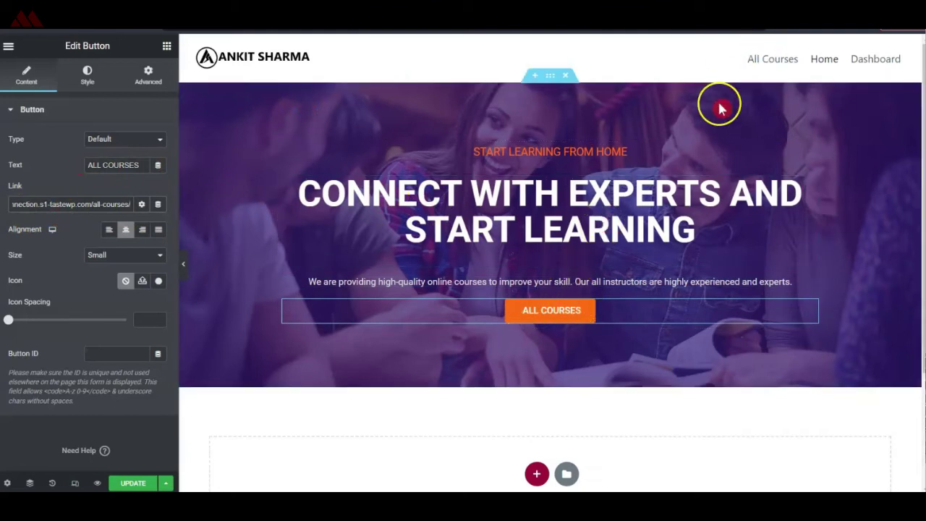
Update the page to save the hero section and preview the changes
{"action": "scroll", "coordinate": [418, 262], "scroll_direction": "down", "scroll_amount": 1}
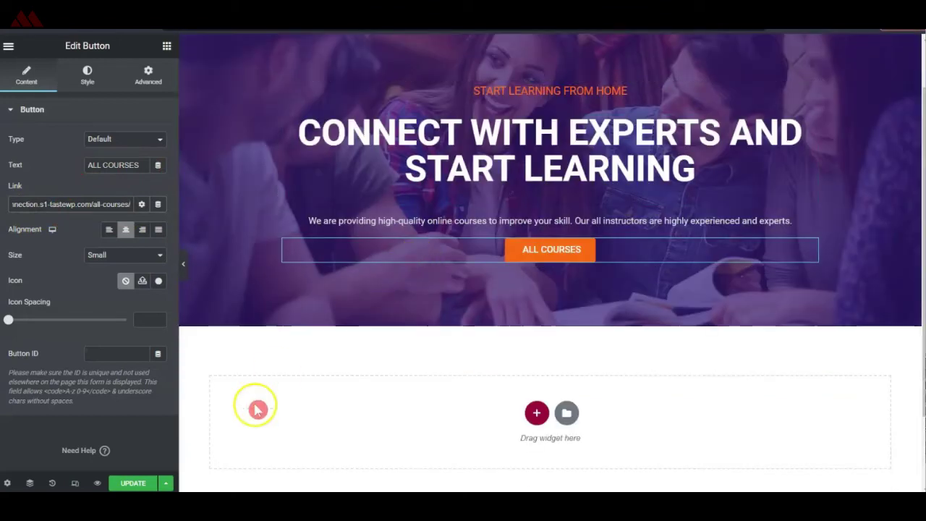
{"action": "left_click", "coordinate": [136, 482]}
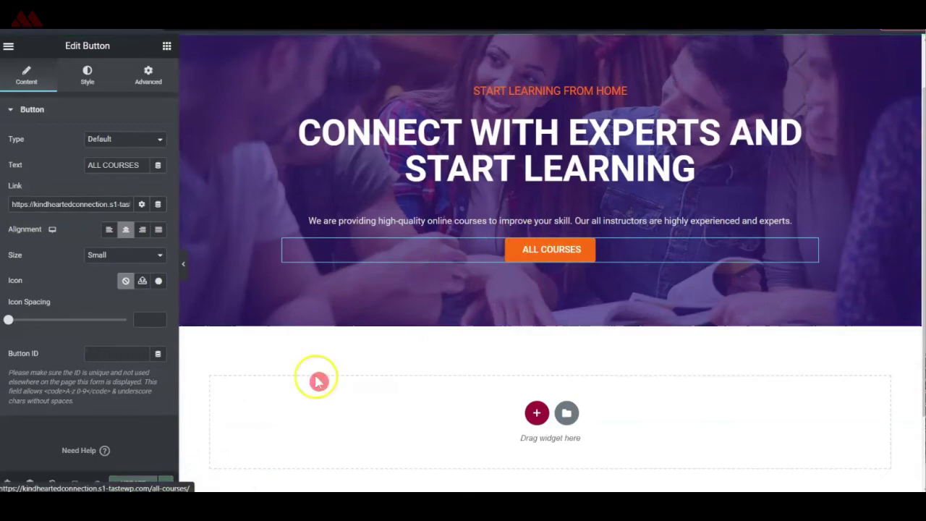
{"action": "left_click", "coordinate": [97, 484]}
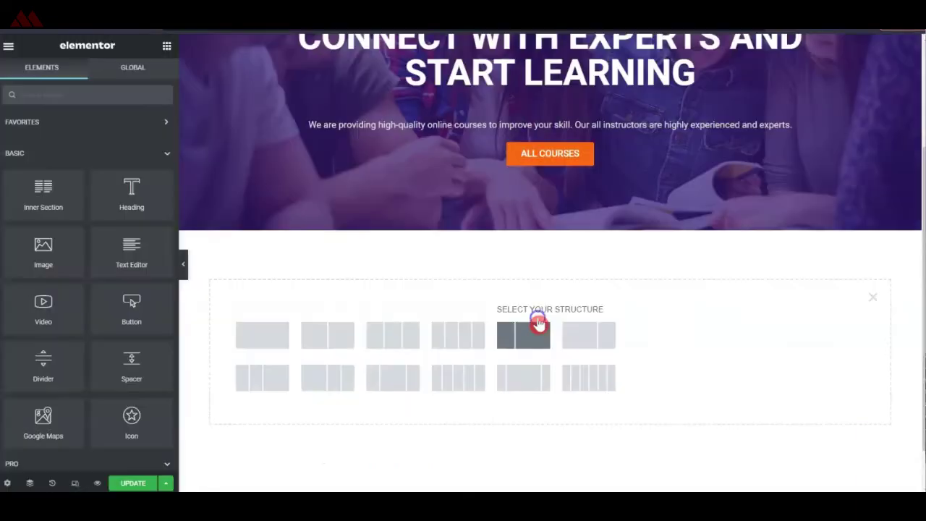
Add a single-column section below the hero and set its top and bottom margins to 80 px
{"action": "left_click", "coordinate": [244, 331]}
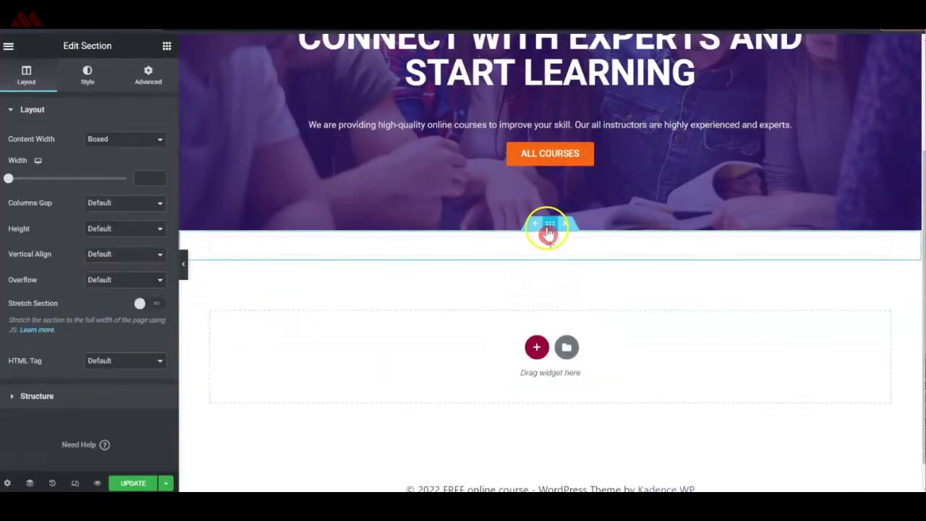
{"action": "left_click", "coordinate": [148, 74]}
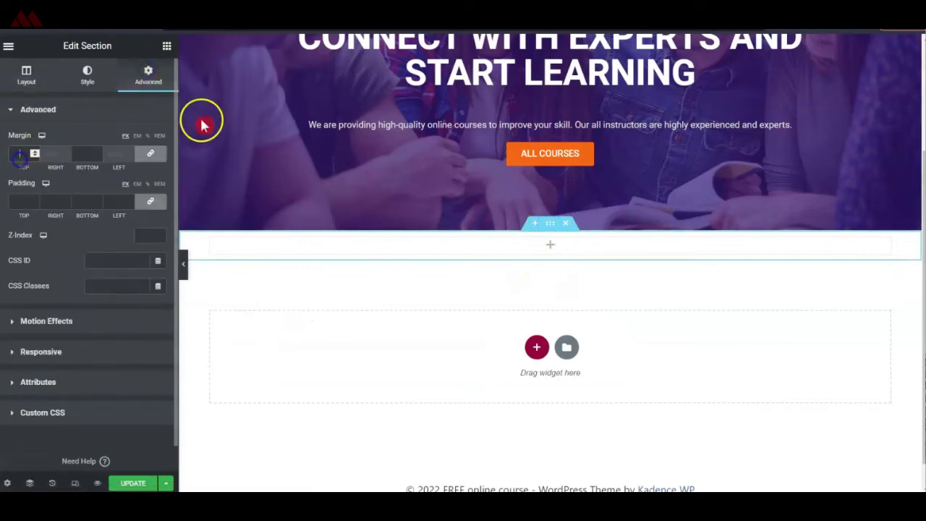
{"action": "type", "text": "100"}
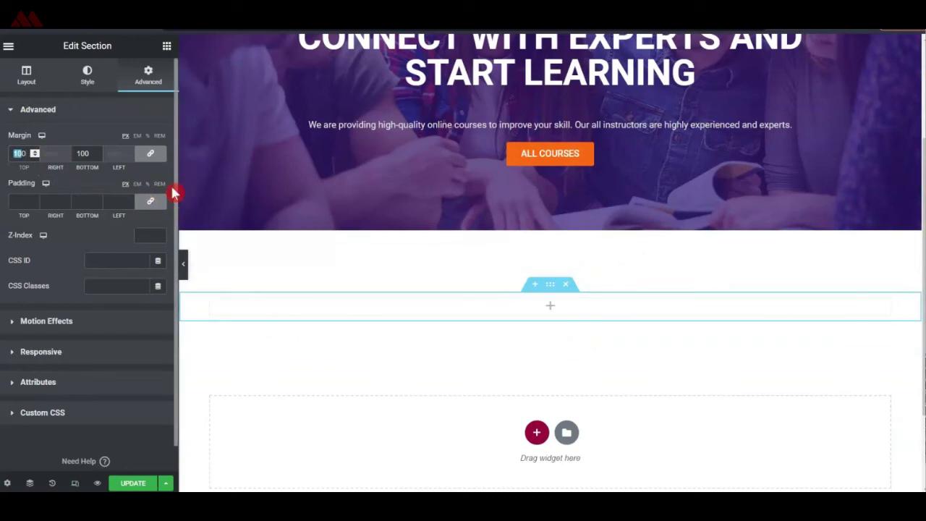
{"action": "type", "text": "80"}
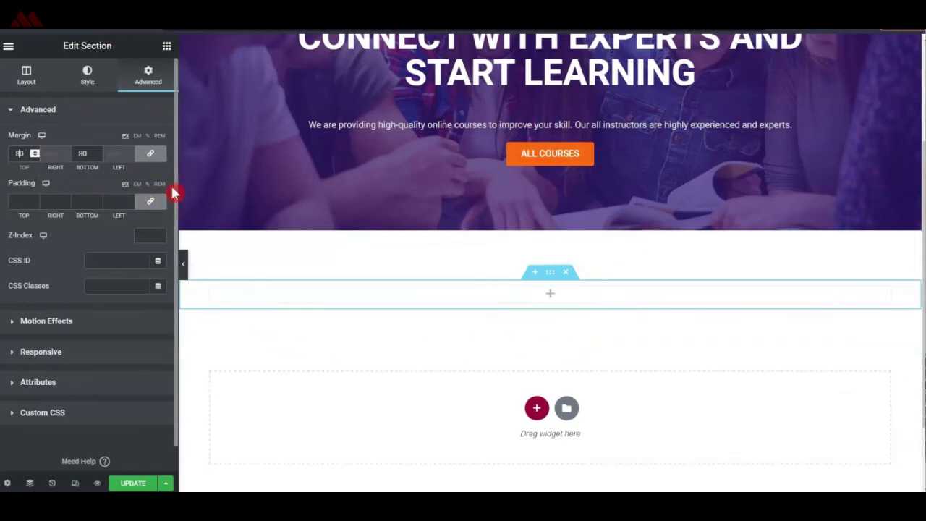
Insert an inner section into the new section and add a column to it, making three columns
{"action": "left_click", "coordinate": [167, 47]}
{"action": "left_click_drag", "start_coordinate": [35, 192], "coordinate": [520, 288]}
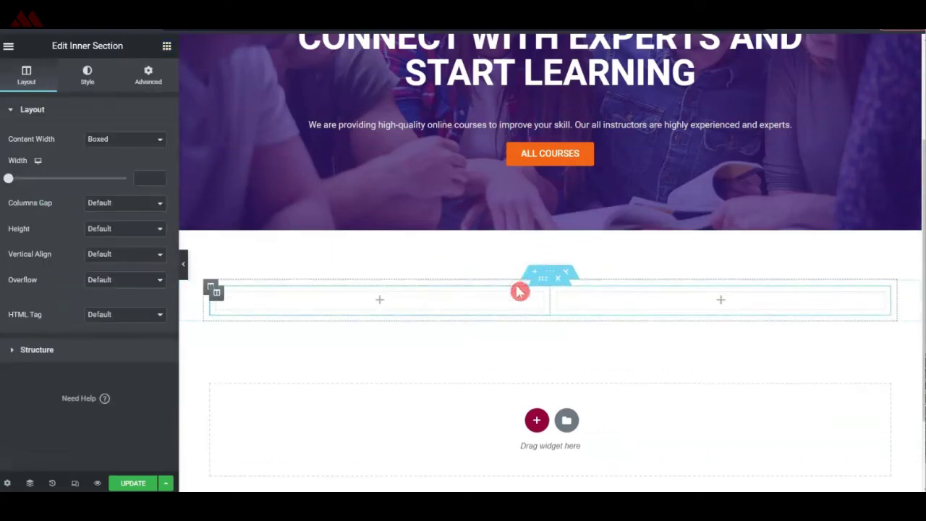
{"action": "right_click", "coordinate": [217, 295]}
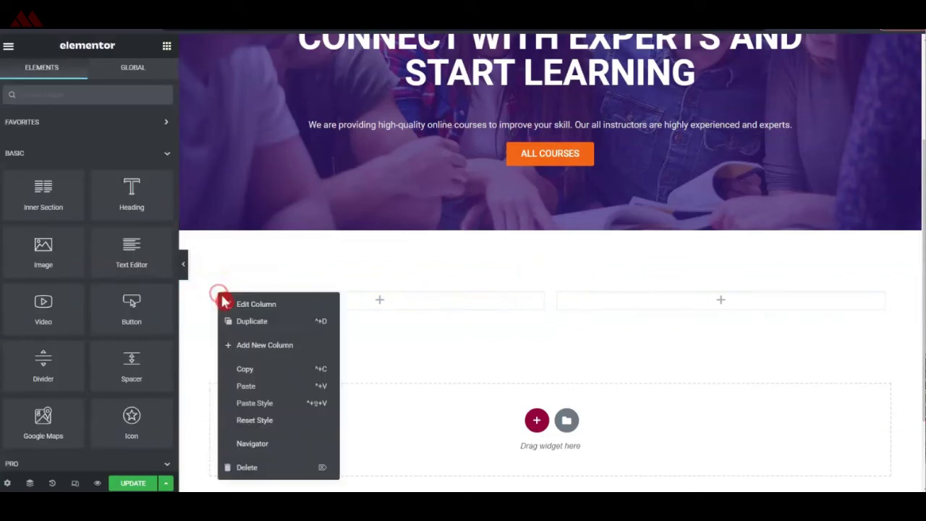
{"action": "left_click", "coordinate": [257, 344]}
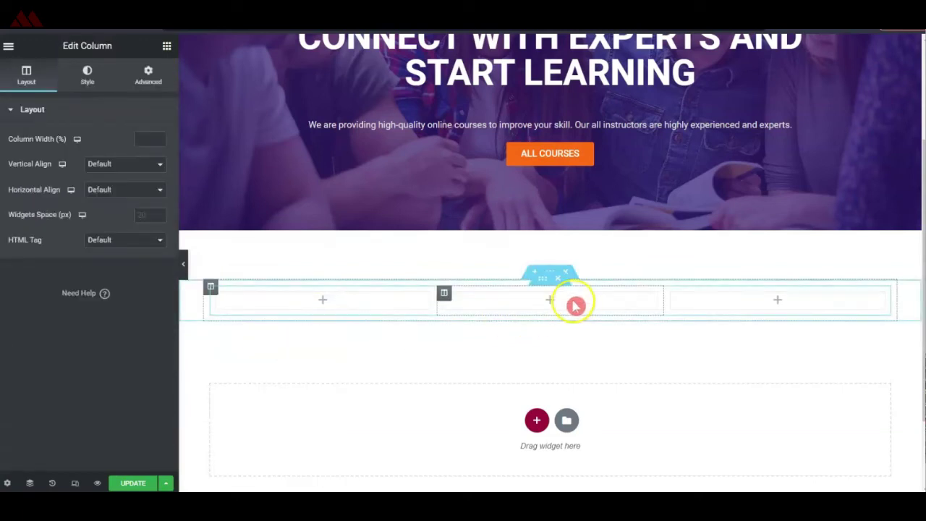
Add a fourth column to the inner section below the hero
{"action": "right_click", "coordinate": [670, 295]}
{"action": "left_click", "coordinate": [691, 347]}
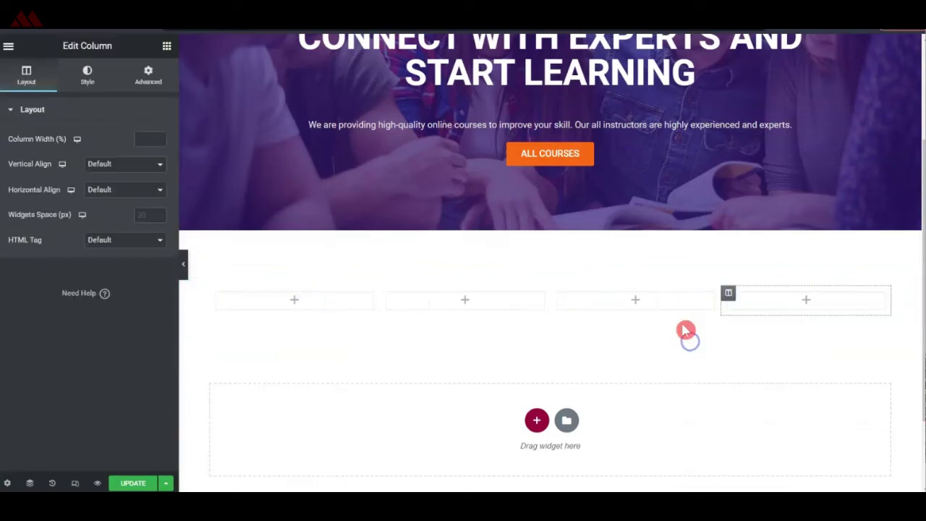
{"action": "left_click", "coordinate": [167, 48]}
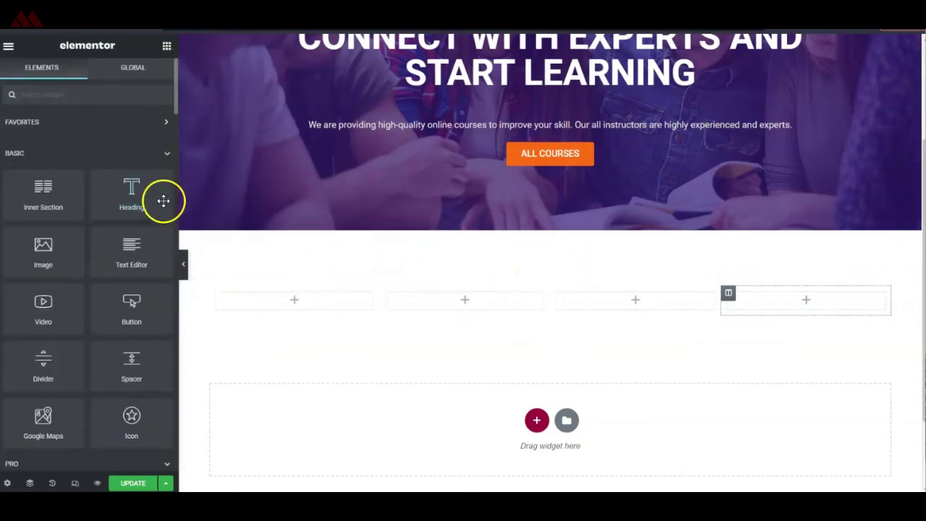
Copy the hero's "START LEARNING FROM HOME" heading and paste it into the new section
{"action": "scroll", "coordinate": [440, 213], "scroll_direction": "up", "scroll_amount": 3}
{"action": "right_click", "coordinate": [528, 116]}
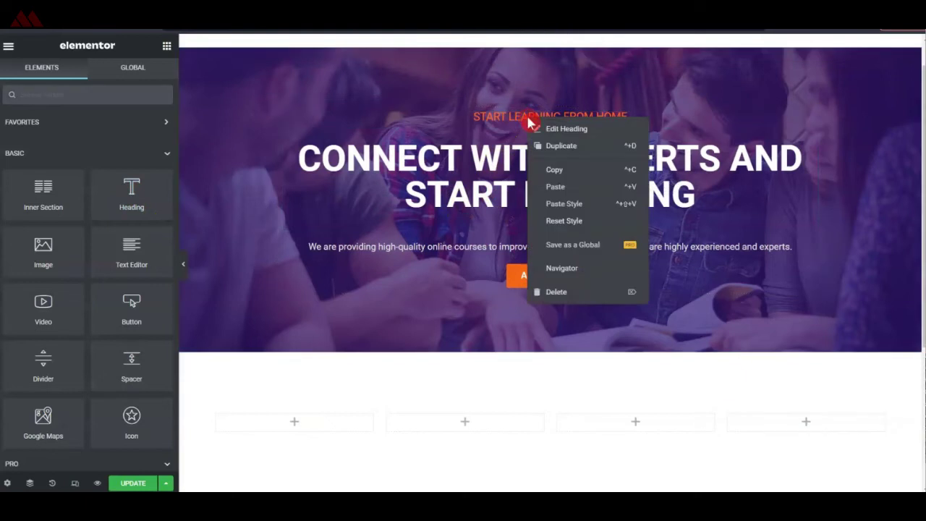
{"action": "left_click", "coordinate": [547, 170]}
{"action": "scroll", "coordinate": [527, 274], "scroll_direction": "down", "scroll_amount": 2}
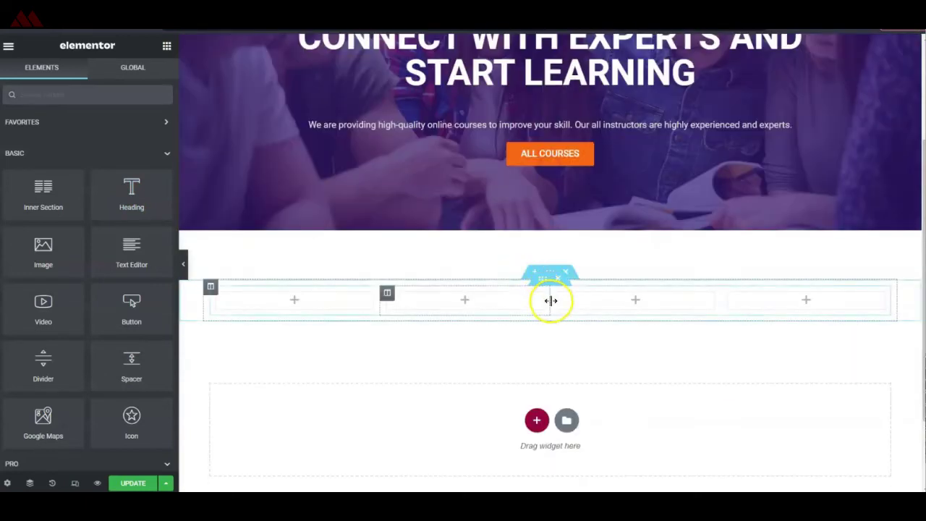
{"action": "right_click", "coordinate": [548, 272]}
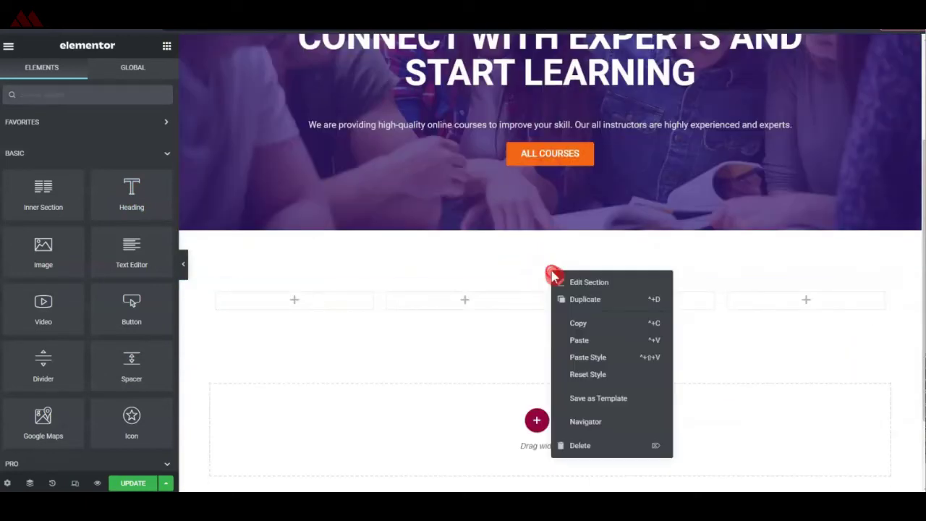
{"action": "left_click", "coordinate": [580, 340]}
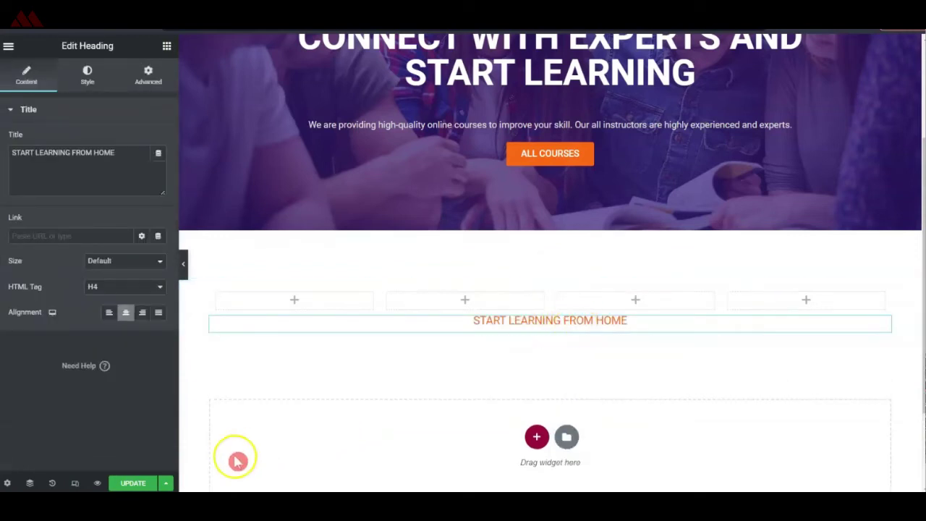
Move the pasted heading above the four-column inner section using the Navigator
{"action": "left_click", "coordinate": [31, 484]}
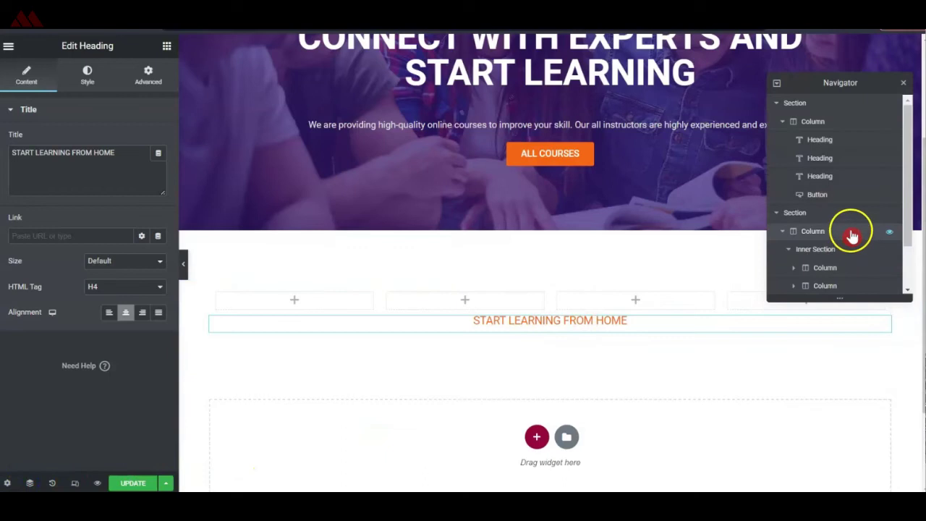
{"action": "scroll", "coordinate": [866, 185], "scroll_direction": "down", "scroll_amount": 1}
{"action": "left_click_drag", "start_coordinate": [815, 288], "coordinate": [844, 221]}
Change the pasted heading's text to "COURSE CATEGORY" and its HTML tag to p
{"action": "left_click", "coordinate": [522, 293]}
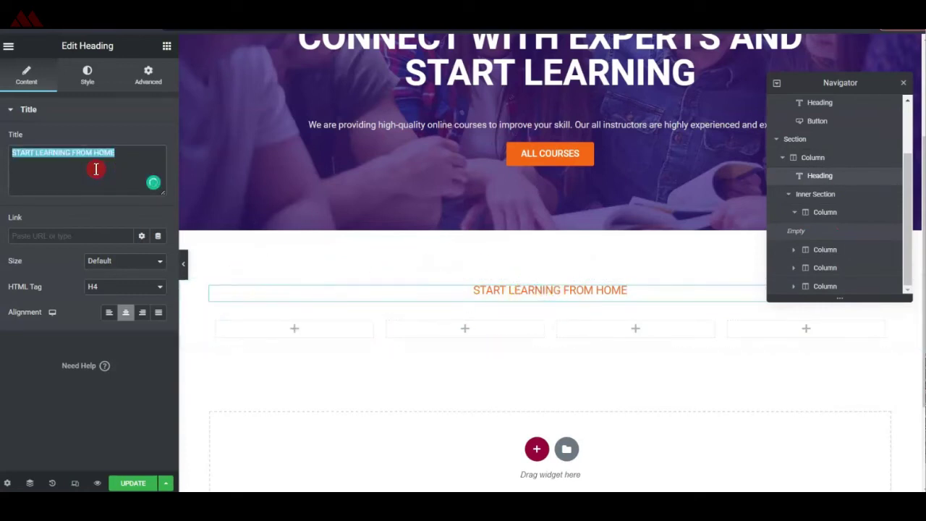
{"action": "type", "text": "COURSE CATEGORY"}
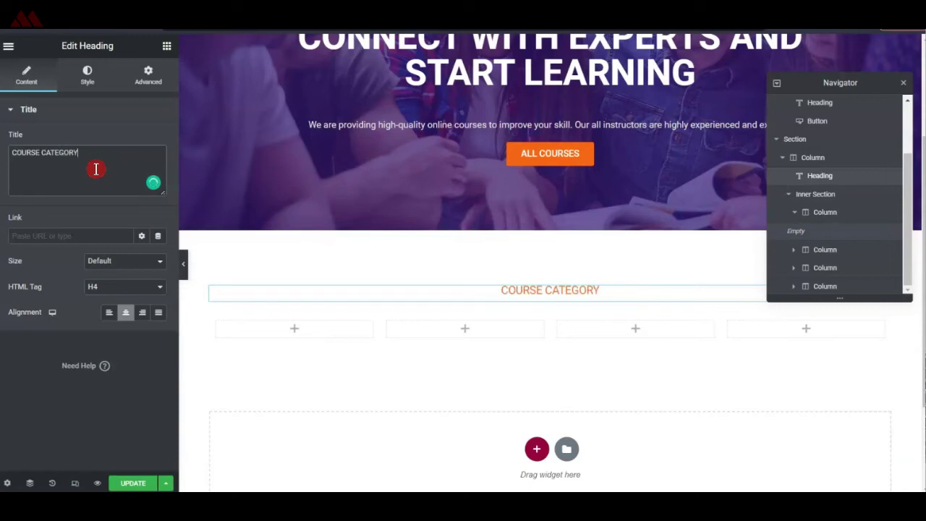
{"action": "left_click", "coordinate": [127, 297]}
{"action": "left_click", "coordinate": [106, 367]}
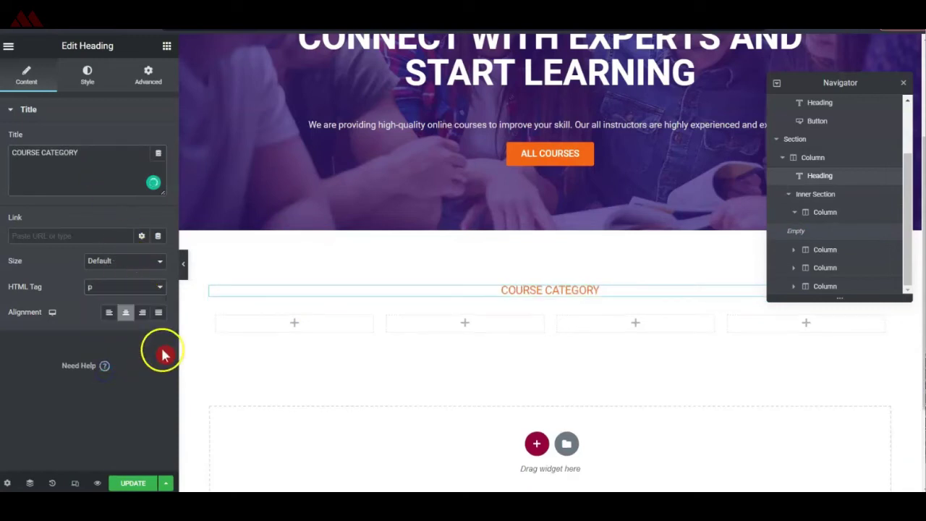
{"action": "left_click", "coordinate": [547, 294]}
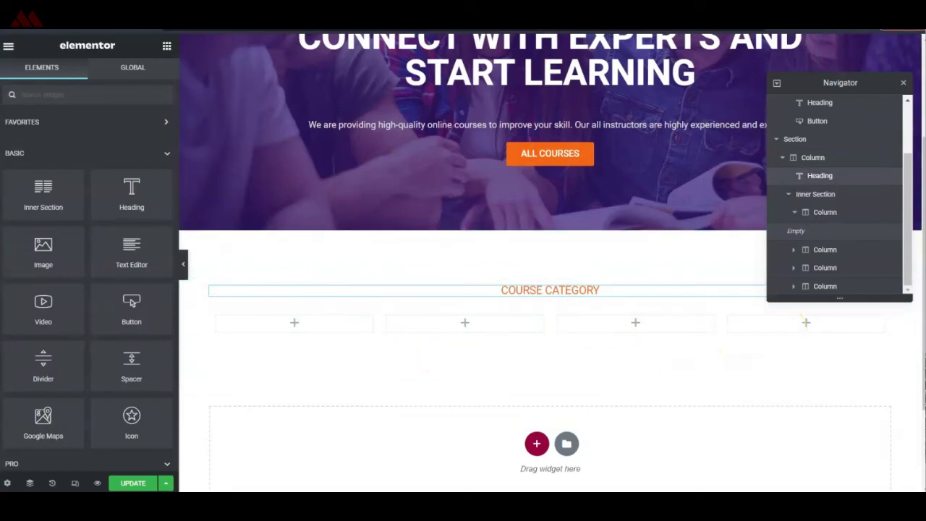
Copy the hero's main heading below the "COURSE CATEGORY" heading and change its text to "POPULAR CATEGORIES"
{"action": "scroll", "coordinate": [574, 175], "scroll_direction": "up", "scroll_amount": 2}
{"action": "right_click", "coordinate": [573, 174]}
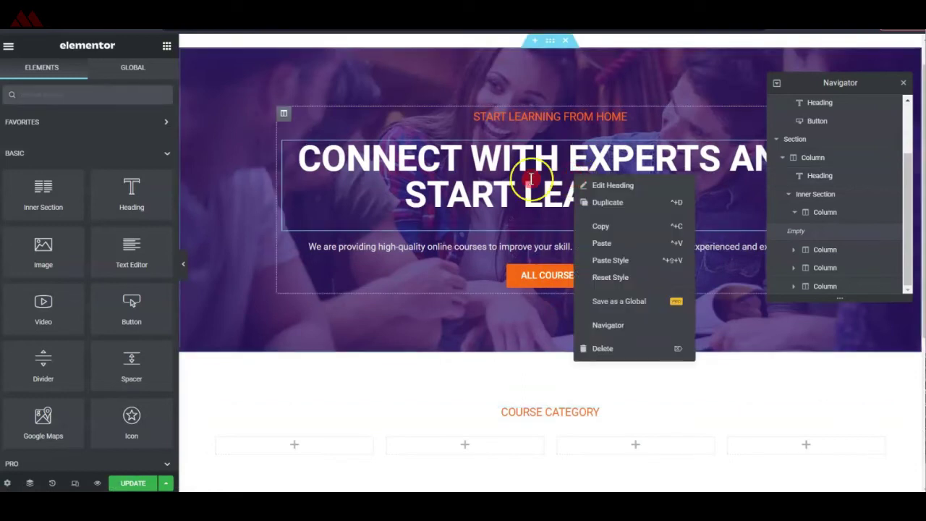
{"action": "left_click", "coordinate": [581, 226]}
{"action": "scroll", "coordinate": [555, 358], "scroll_direction": "down", "scroll_amount": 1}
{"action": "right_click", "coordinate": [541, 353]}
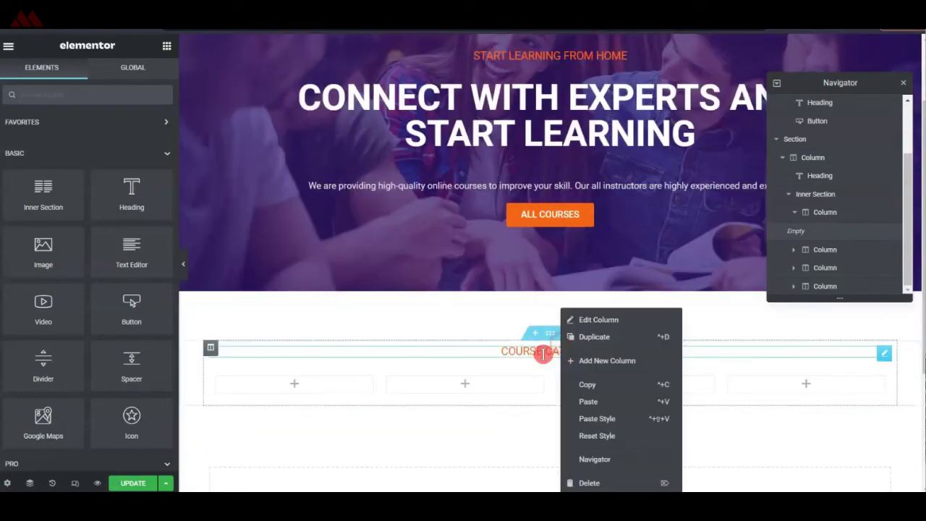
{"action": "right_click", "coordinate": [544, 358]}
{"action": "left_click", "coordinate": [562, 381]}
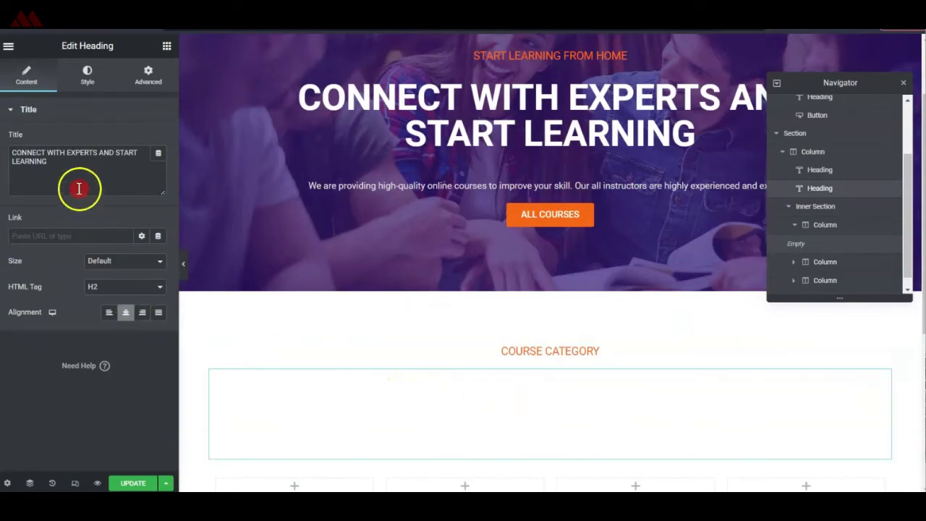
{"action": "triple_click", "coordinate": [75, 159]}
{"action": "type", "text": "POPULAR CATEGORIES"}
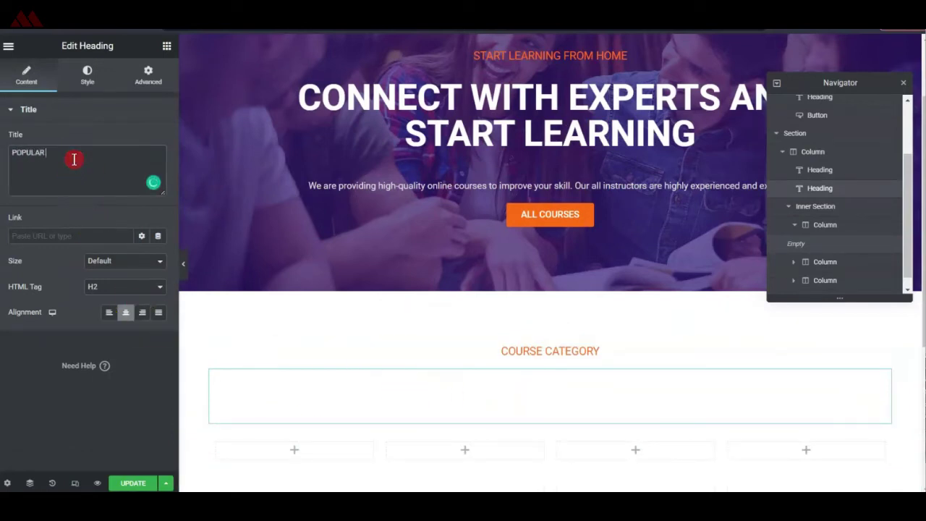
Set the "POPULAR CATEGORIES" heading's text color to the global Primary color and its font size to 39 px
{"action": "left_click", "coordinate": [88, 72]}
{"action": "left_click", "coordinate": [142, 139]}
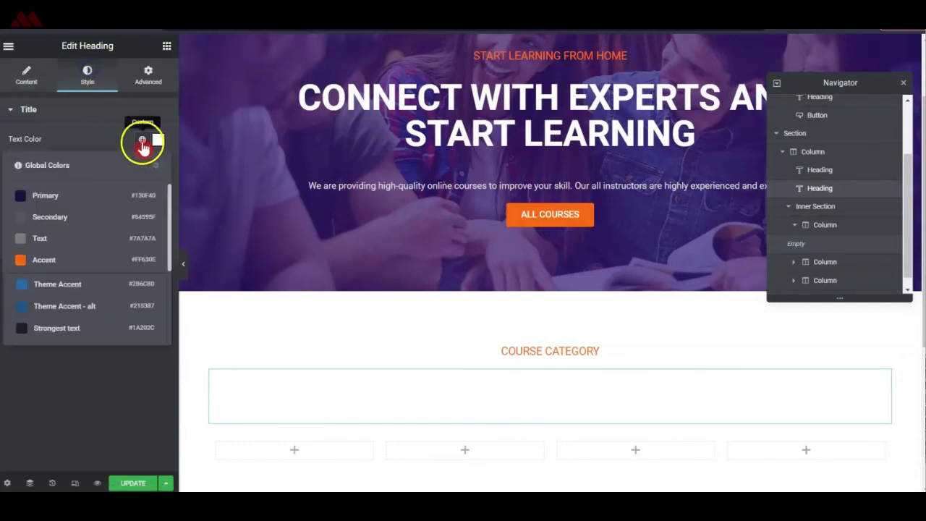
{"action": "left_click", "coordinate": [40, 200]}
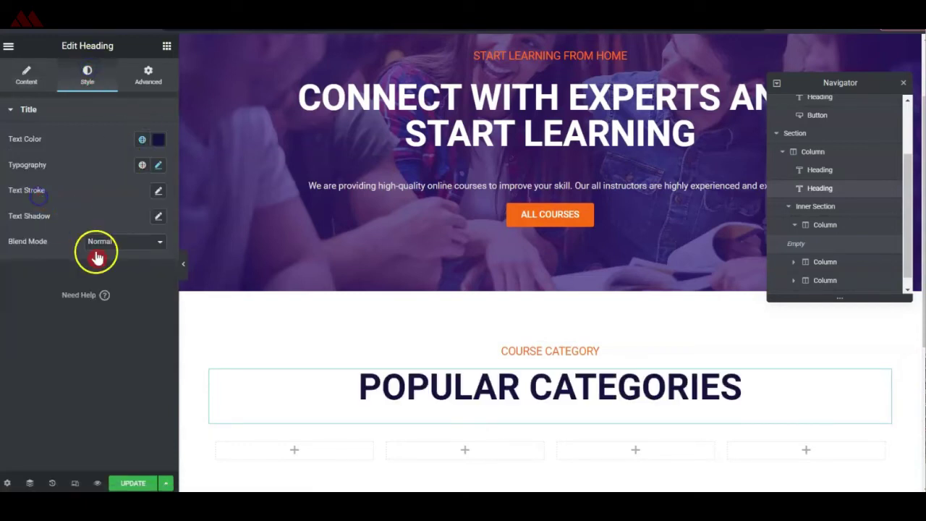
{"action": "left_click", "coordinate": [159, 166]}
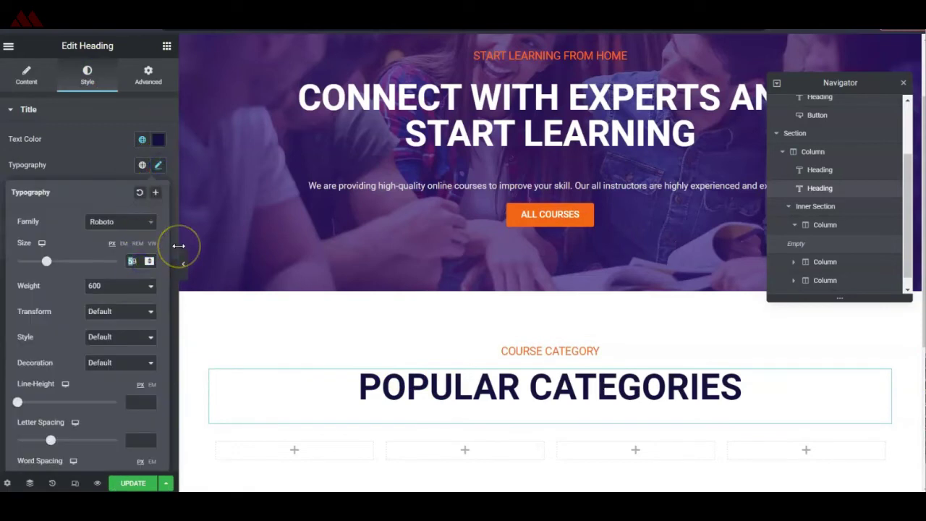
{"action": "type", "text": "4"}
{"action": "key", "text": "BackSpace"}
{"action": "type", "text": "39"}
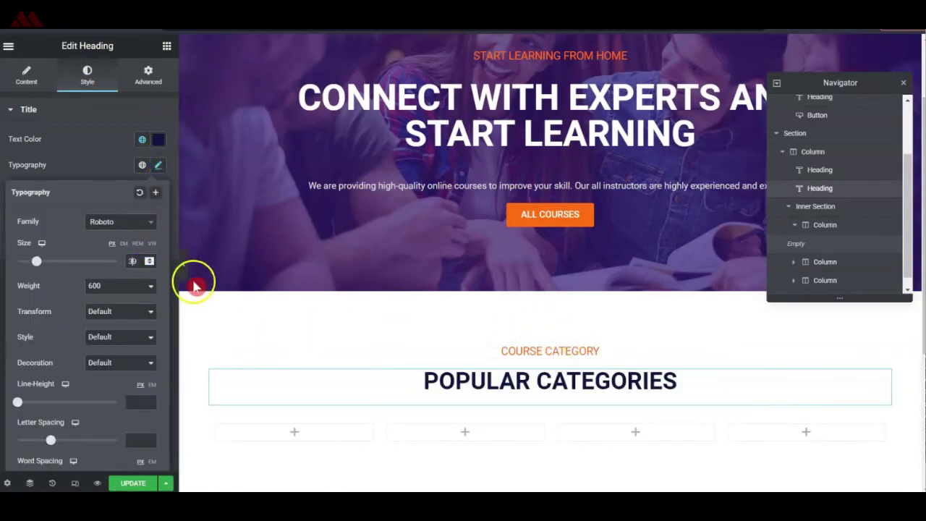
Add an Image widget to the first inner column and insert the photo of four standing students from the media library
{"action": "scroll", "coordinate": [554, 371], "scroll_direction": "down", "scroll_amount": 2}
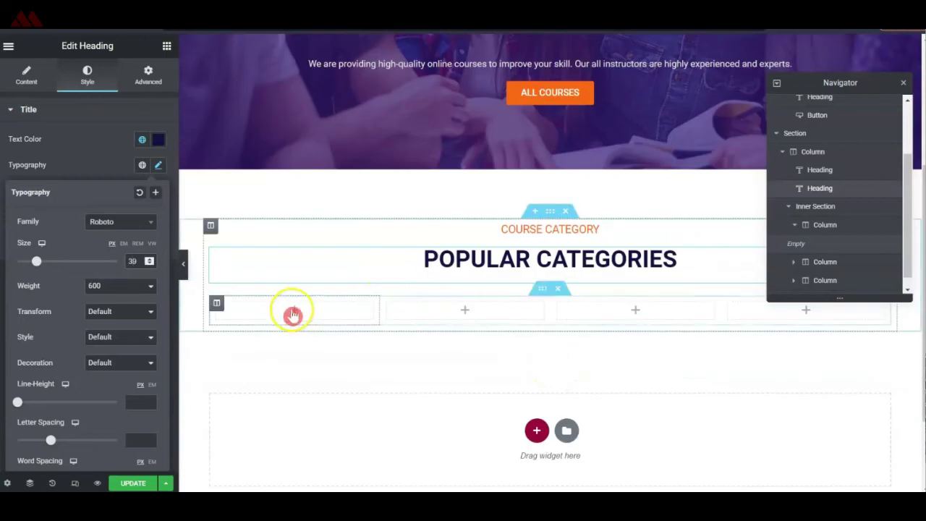
{"action": "left_click", "coordinate": [167, 46]}
{"action": "left_click_drag", "start_coordinate": [71, 269], "coordinate": [325, 310]}
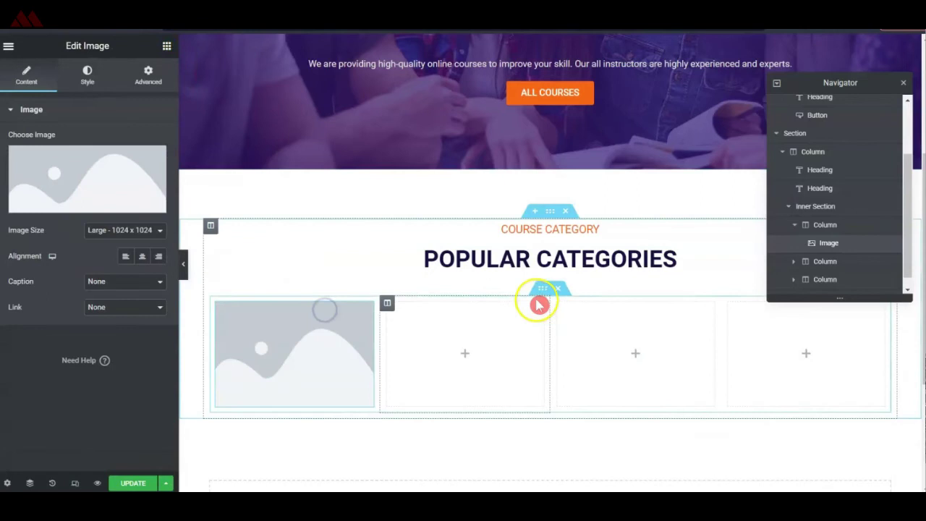
{"action": "left_click", "coordinate": [14, 180]}
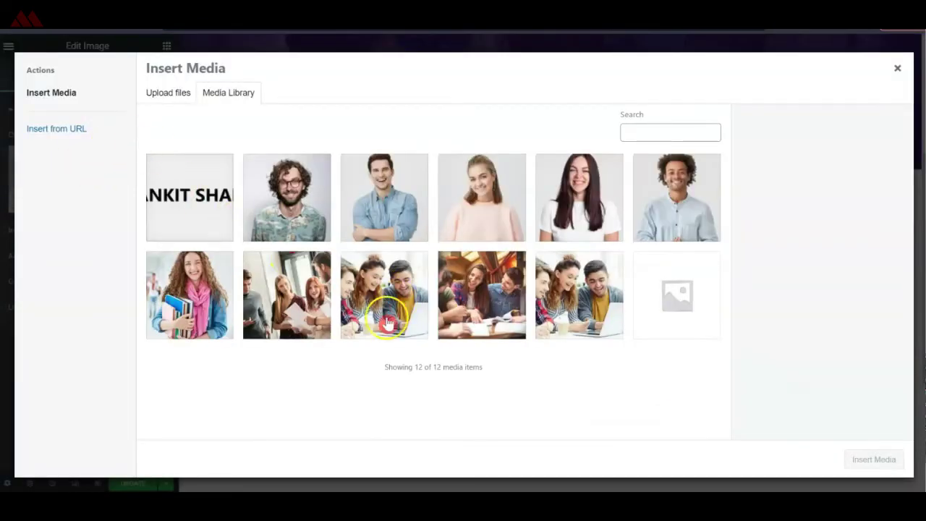
{"action": "left_click", "coordinate": [280, 315]}
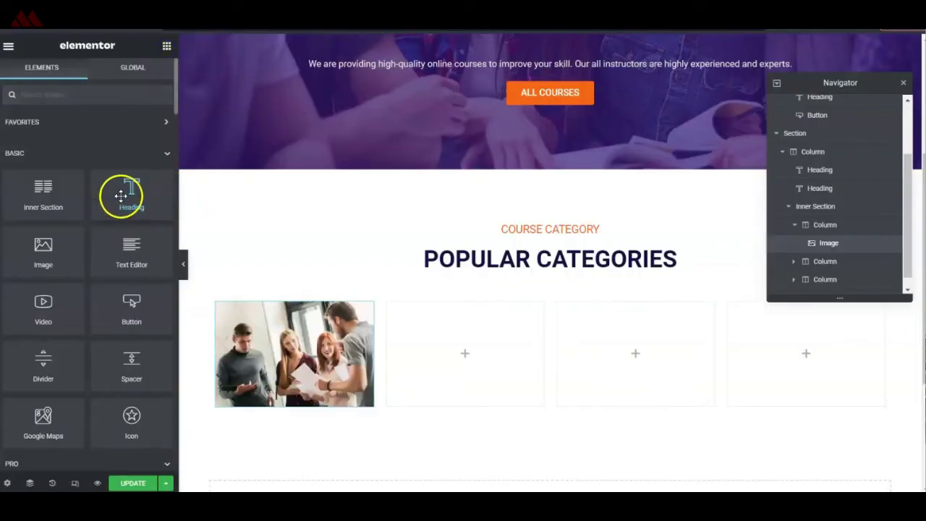
Add a centered heading with the HTML tag p and the text "DEVELOPMENT" below the first column's image
{"action": "left_click_drag", "start_coordinate": [132, 187], "coordinate": [241, 373]}
{"action": "left_click", "coordinate": [108, 286]}
{"action": "left_click", "coordinate": [99, 375]}
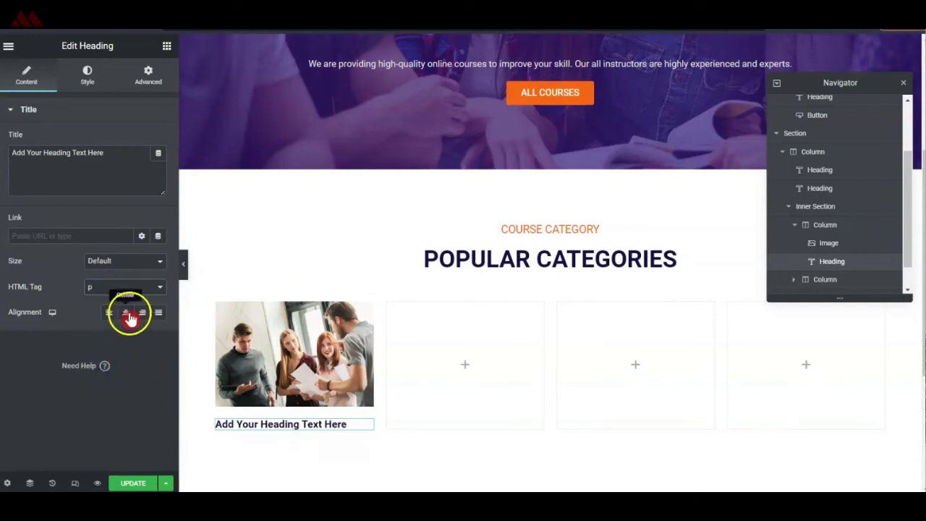
{"action": "left_click", "coordinate": [125, 311]}
{"action": "left_click", "coordinate": [113, 181]}
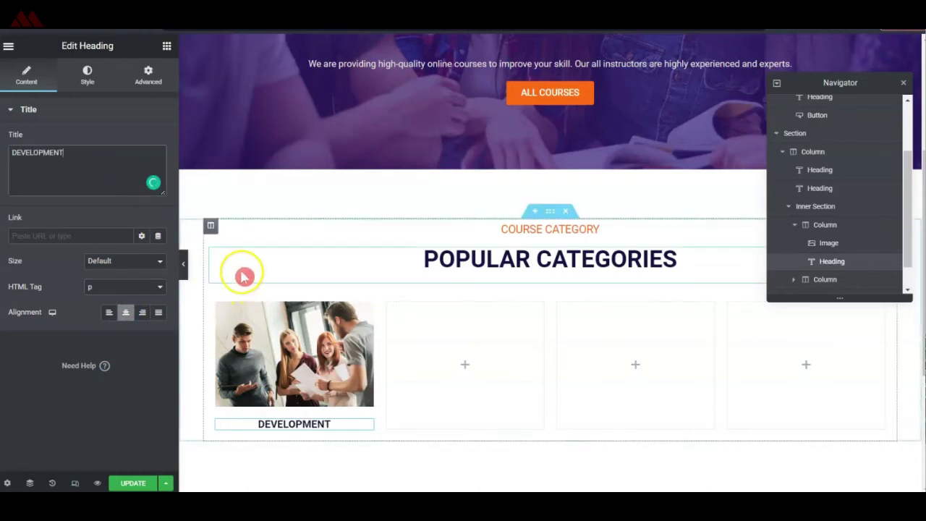
Give the first inner column a solid 1 px border in the global Secondary color with a 10 px border radius
{"action": "left_click", "coordinate": [217, 304]}
{"action": "left_click", "coordinate": [102, 81]}
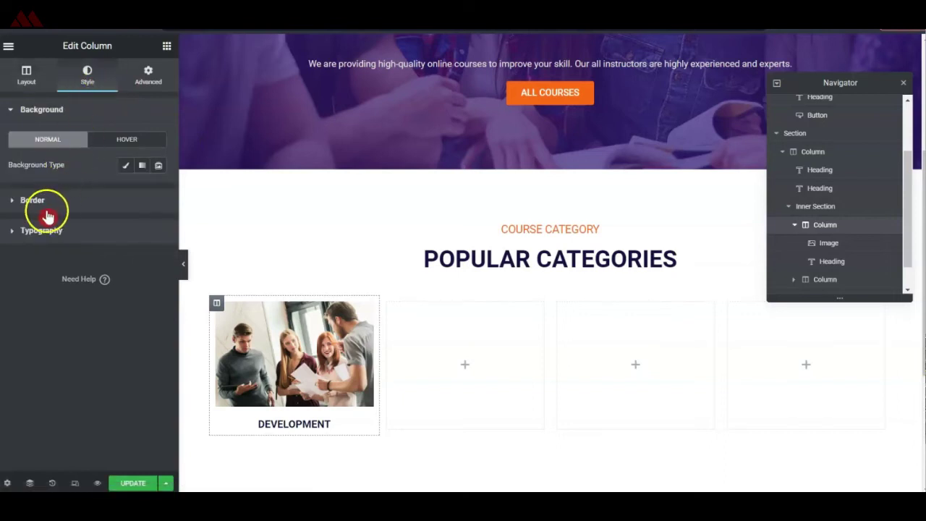
{"action": "left_click", "coordinate": [11, 203]}
{"action": "left_click", "coordinate": [123, 206]}
{"action": "left_click", "coordinate": [119, 216]}
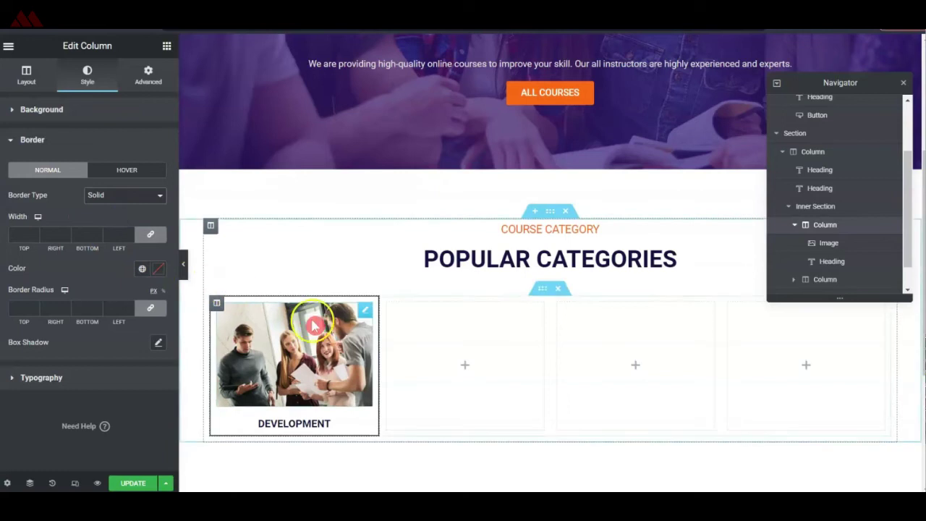
{"action": "left_click", "coordinate": [22, 237]}
{"action": "type", "text": "1"}
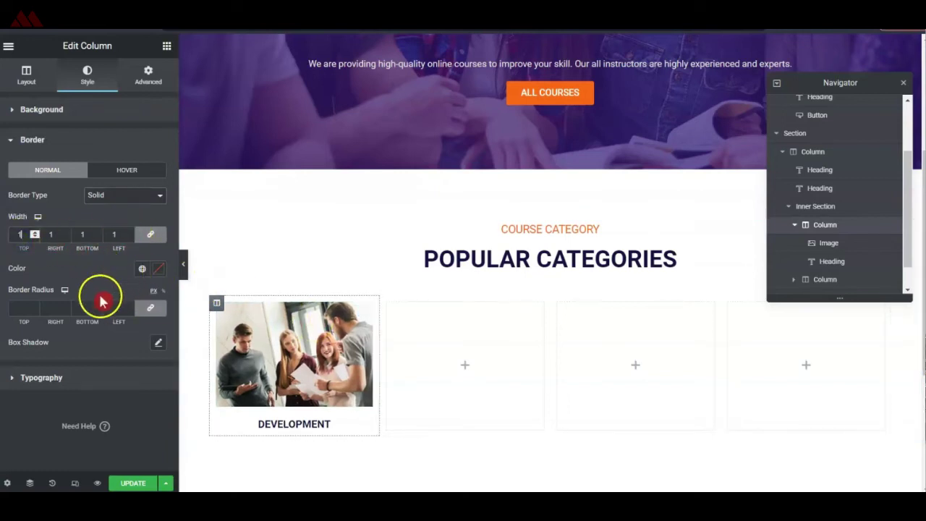
{"action": "left_click", "coordinate": [144, 269]}
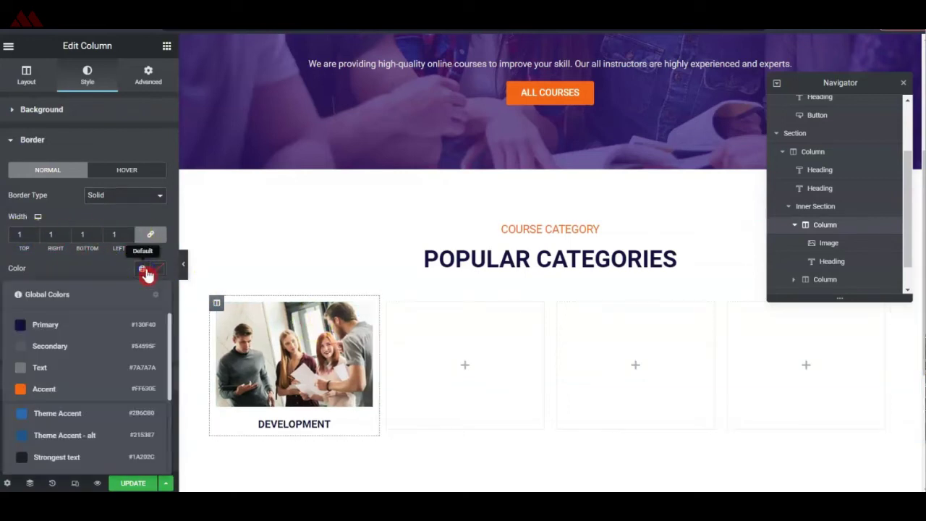
{"action": "left_click", "coordinate": [59, 354]}
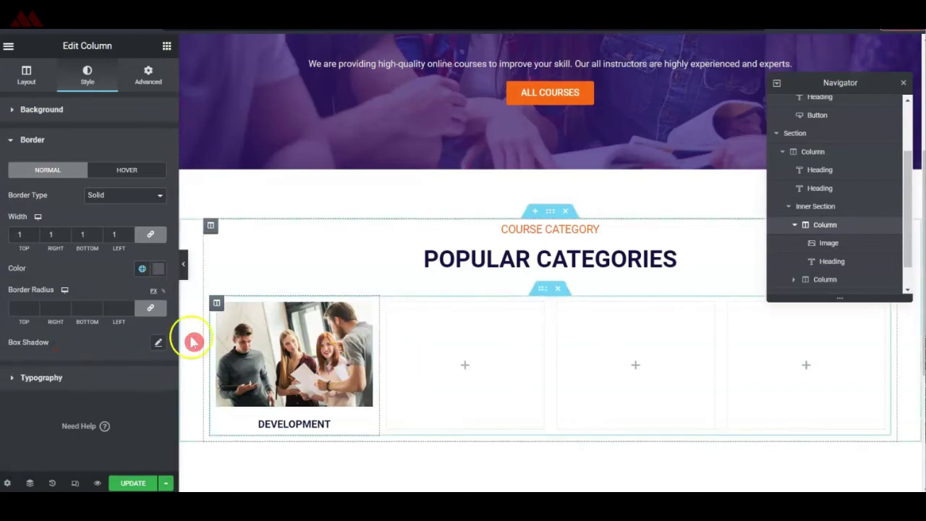
{"action": "left_click", "coordinate": [23, 312]}
{"action": "type", "text": "10"}
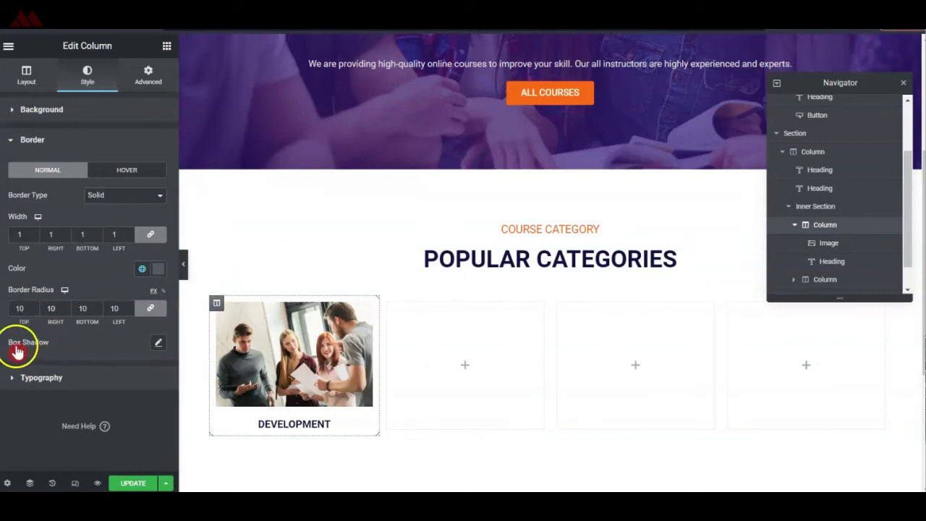
Give the first inner column a box shadow in rgba(0, 0, 0, 0.13) with horizontal 0, vertical 2, blur 3 and spread 4, and update the page
{"action": "left_click", "coordinate": [160, 344]}
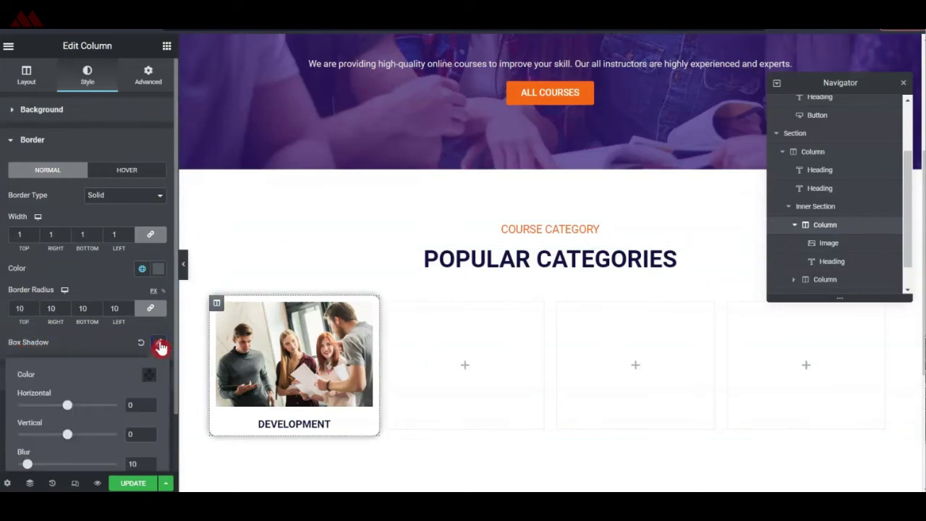
{"action": "left_click", "coordinate": [149, 310]}
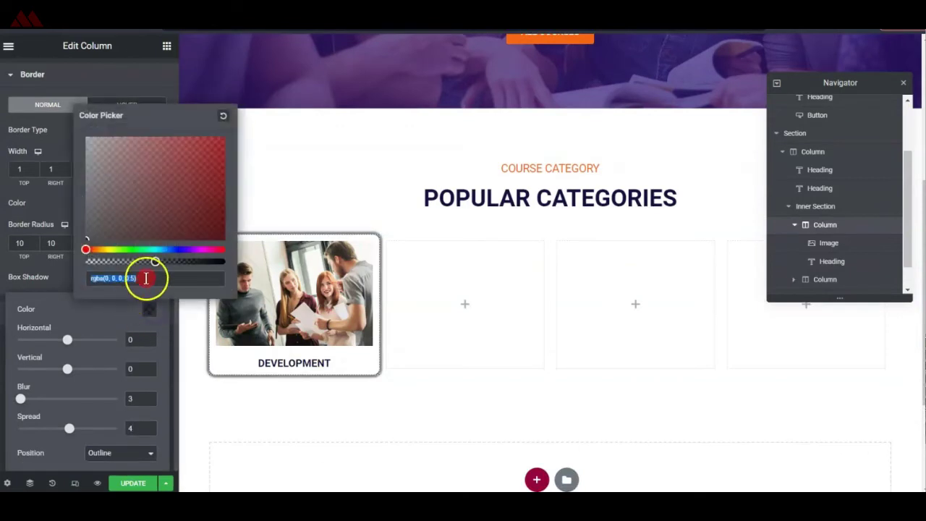
{"action": "left_click_drag", "start_coordinate": [156, 261], "coordinate": [104, 263]}
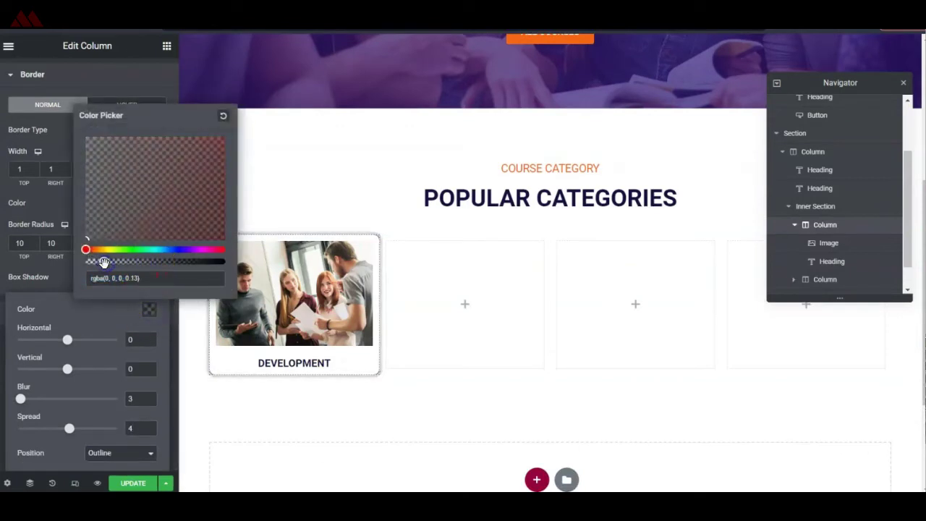
{"action": "left_click", "coordinate": [58, 310]}
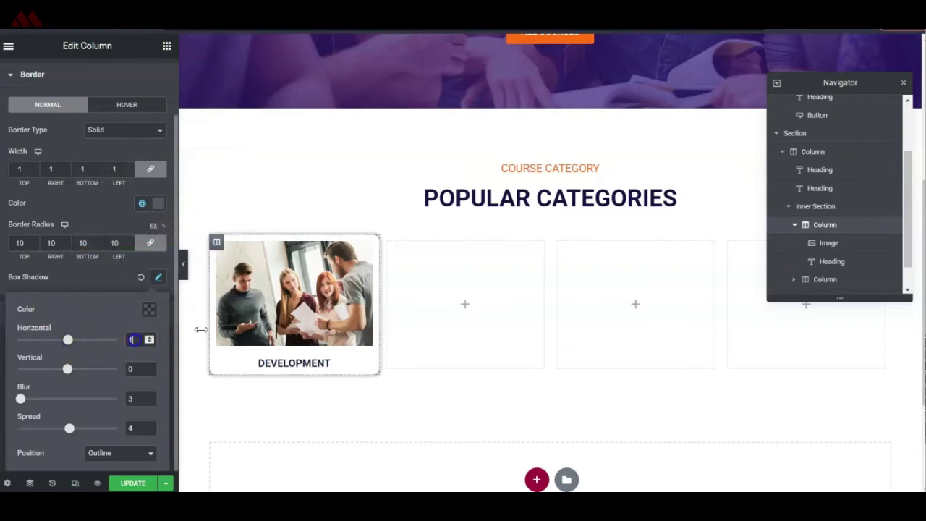
{"action": "left_click", "coordinate": [262, 319]}
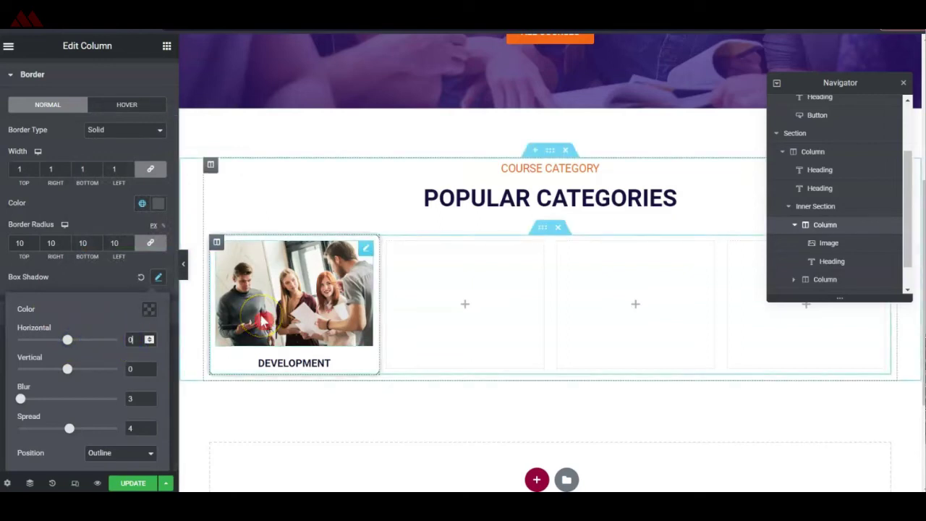
{"action": "left_click", "coordinate": [136, 370]}
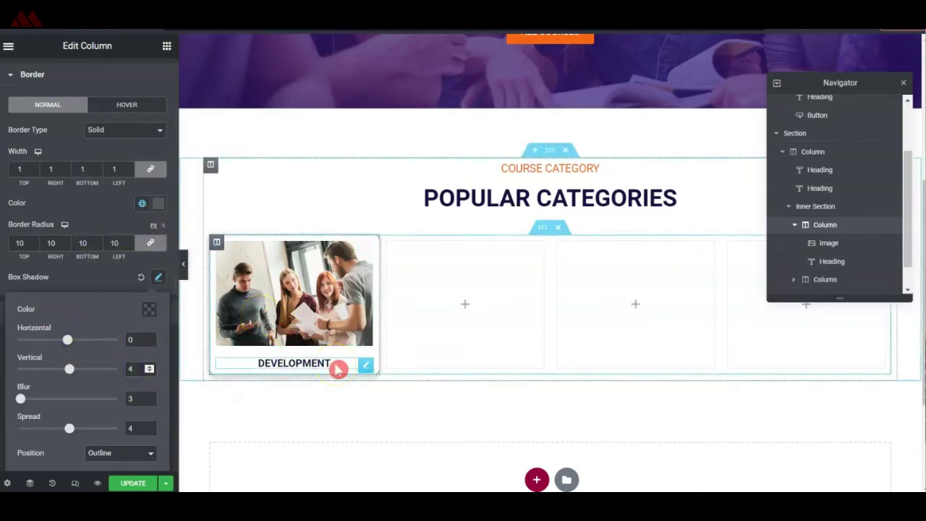
{"action": "key", "text": "Down"}
{"action": "key", "text": "Down"}
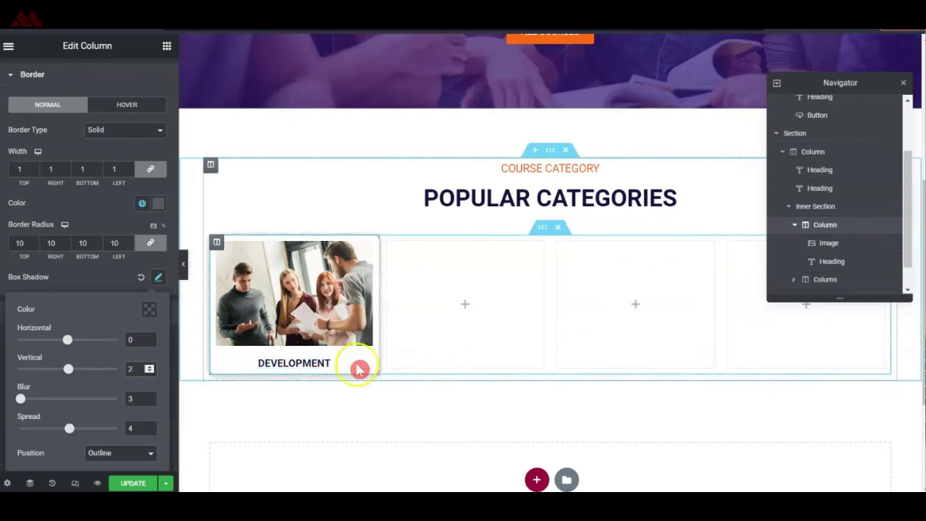
{"action": "left_click", "coordinate": [145, 481]}
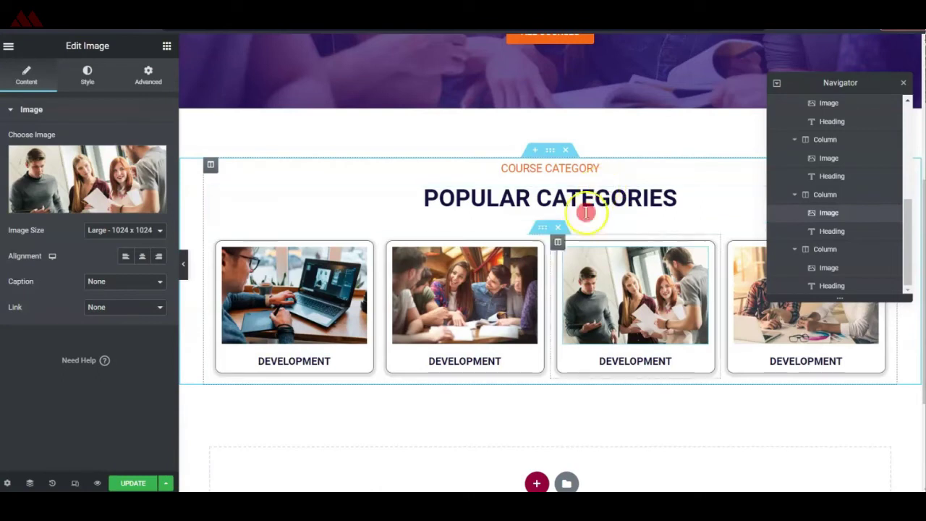
Change the headings of the second, third and fourth category columns to "WORDPRESS", "MANAGEMENT" and "CRYPTO"
{"action": "left_click", "coordinate": [316, 356]}
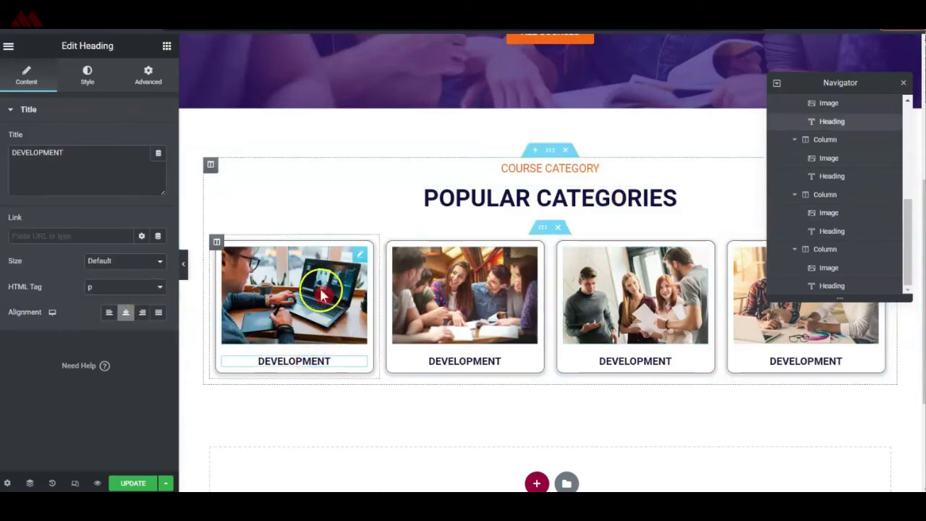
{"action": "left_click", "coordinate": [360, 266]}
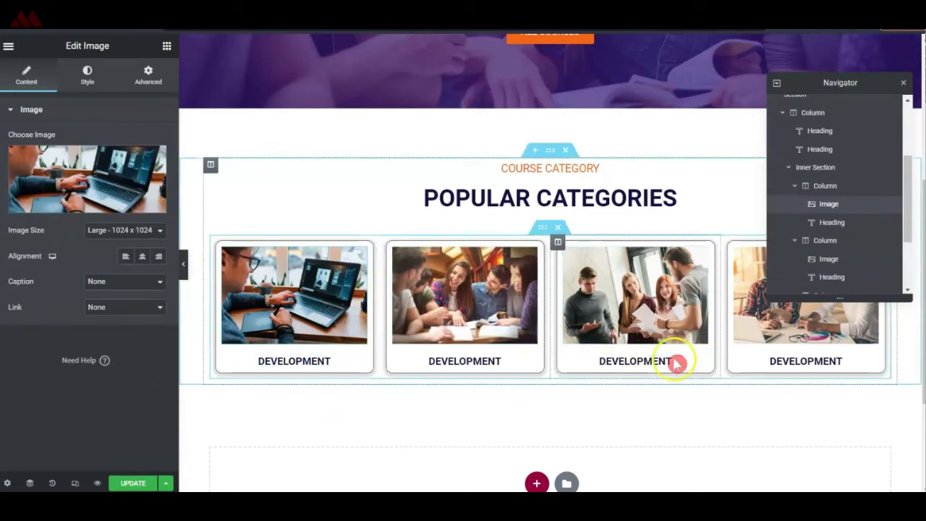
{"action": "double_click", "coordinate": [471, 362]}
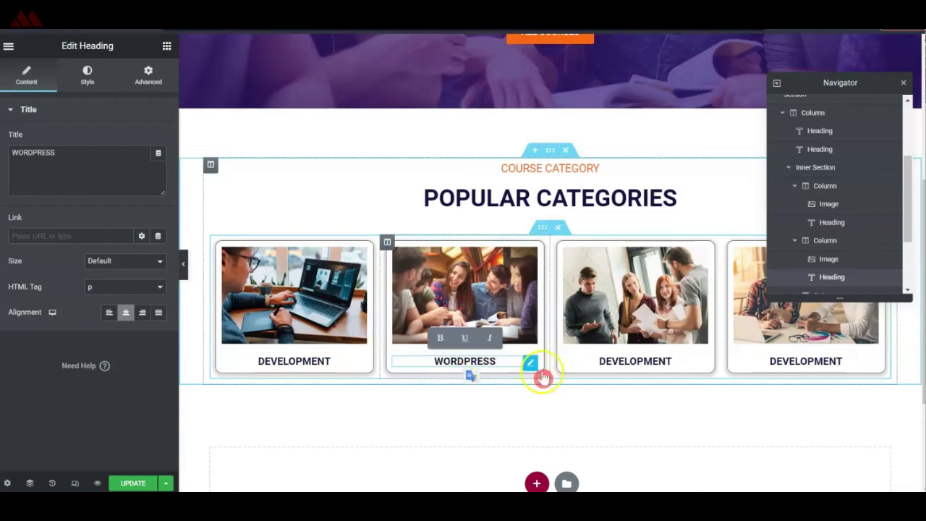
{"action": "double_click", "coordinate": [625, 360]}
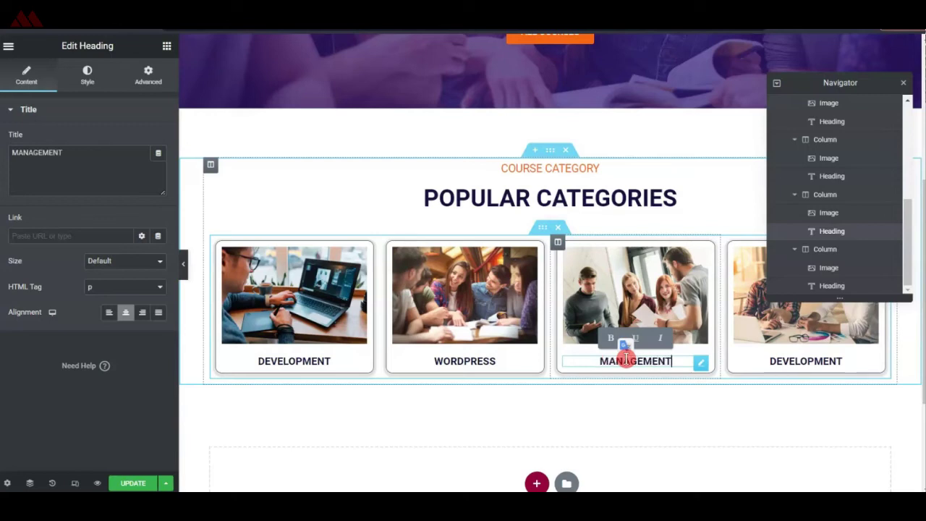
{"action": "double_click", "coordinate": [805, 361]}
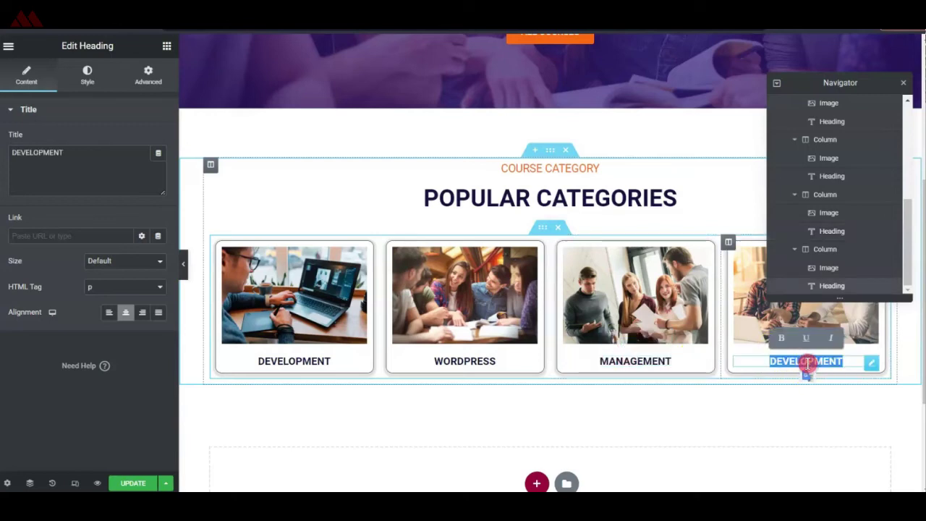
{"action": "type", "text": "CRYPTO"}
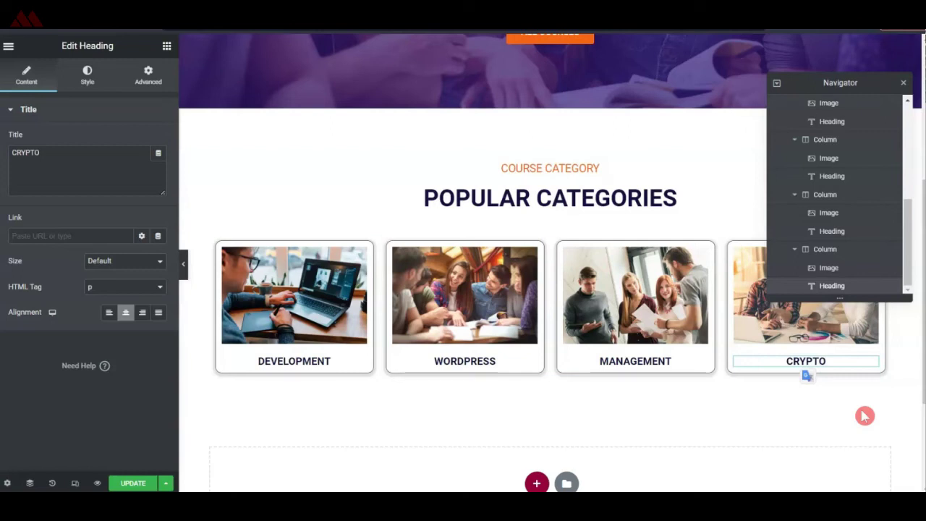
Save the page and review the popular categories section on the live home page
{"action": "left_click", "coordinate": [684, 414]}
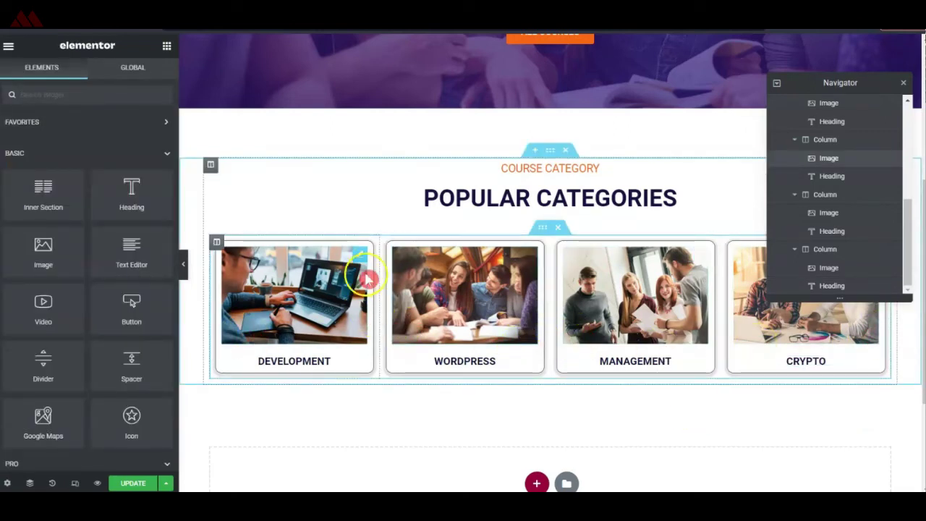
{"action": "key", "text": "ctrl+s"}
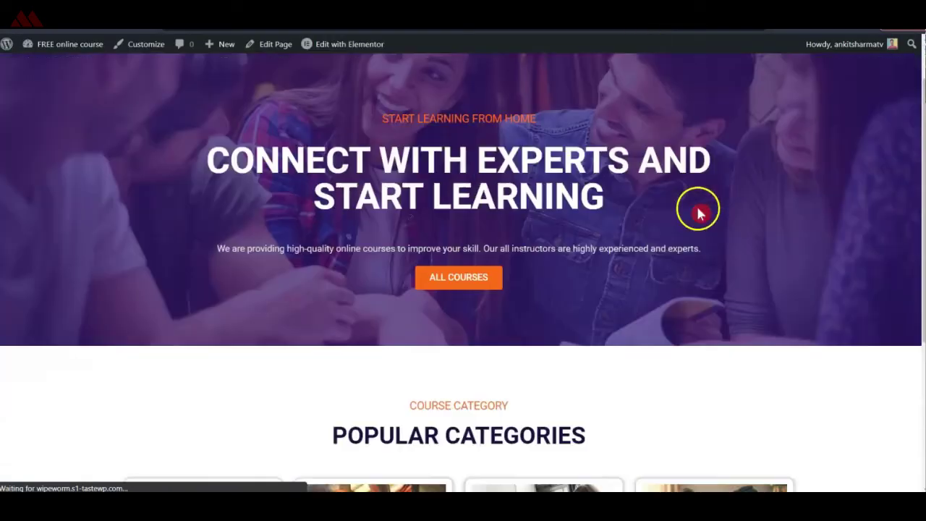
{"action": "scroll", "coordinate": [698, 212], "scroll_direction": "down", "scroll_amount": 4}
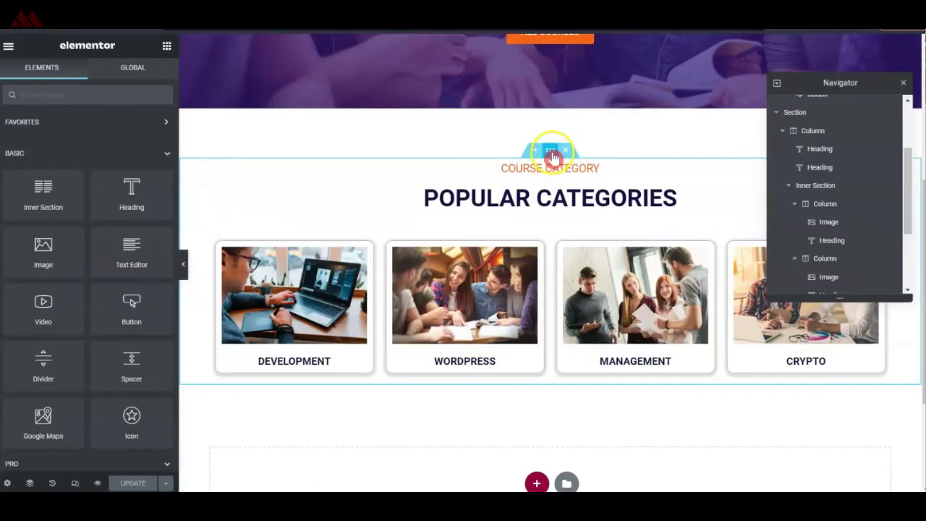
Duplicate the popular categories section and delete the four-column inner section from the copy
{"action": "right_click", "coordinate": [553, 157]}
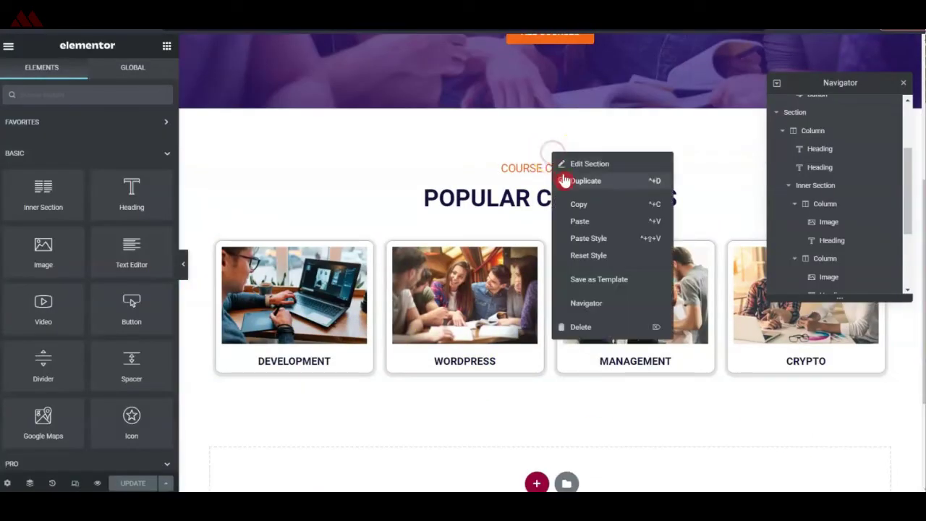
{"action": "left_click", "coordinate": [565, 181]}
{"action": "scroll", "coordinate": [557, 217], "scroll_direction": "down", "scroll_amount": 5}
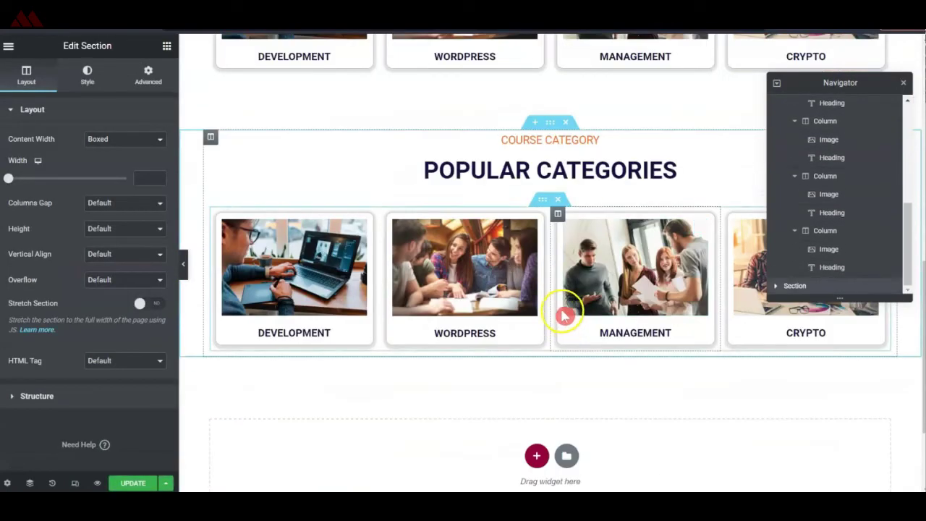
{"action": "left_click", "coordinate": [558, 200]}
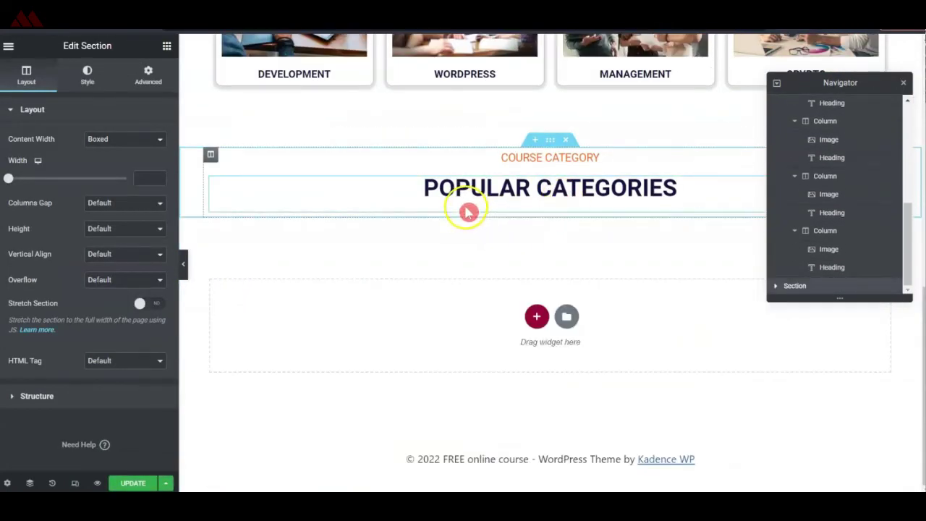
Change the duplicated section's small heading to "ALL COURSES" and its main heading to "Explore Popular Courses"
{"action": "left_click", "coordinate": [511, 157]}
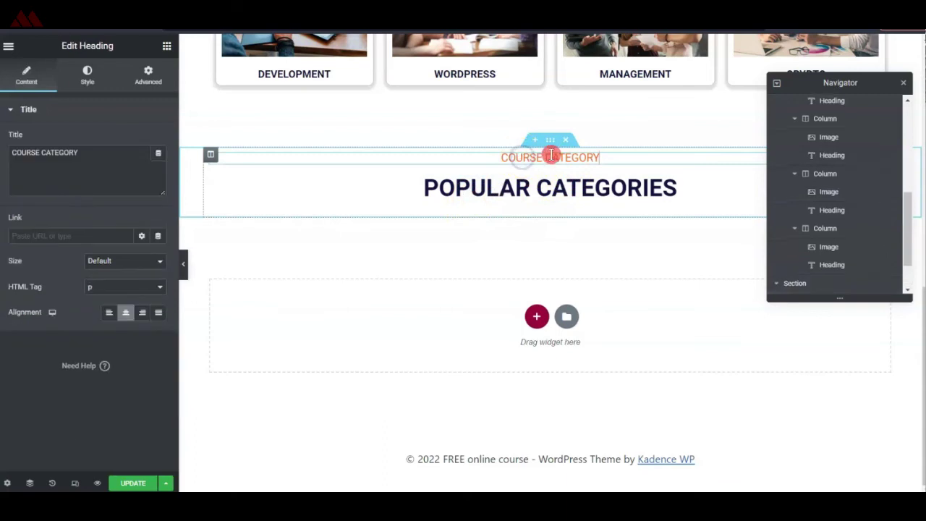
{"action": "left_click", "coordinate": [116, 180]}
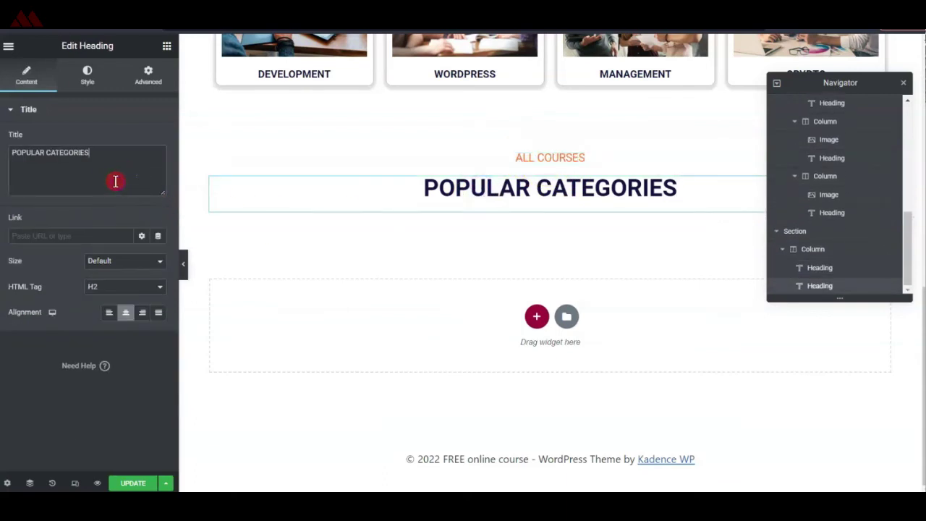
{"action": "key", "text": "ctrl+a"}
{"action": "type", "text": "Explore Popular Courses"}
Set the "Explore Popular Courses" heading's text transform to Uppercase and update the page
{"action": "left_click", "coordinate": [87, 74]}
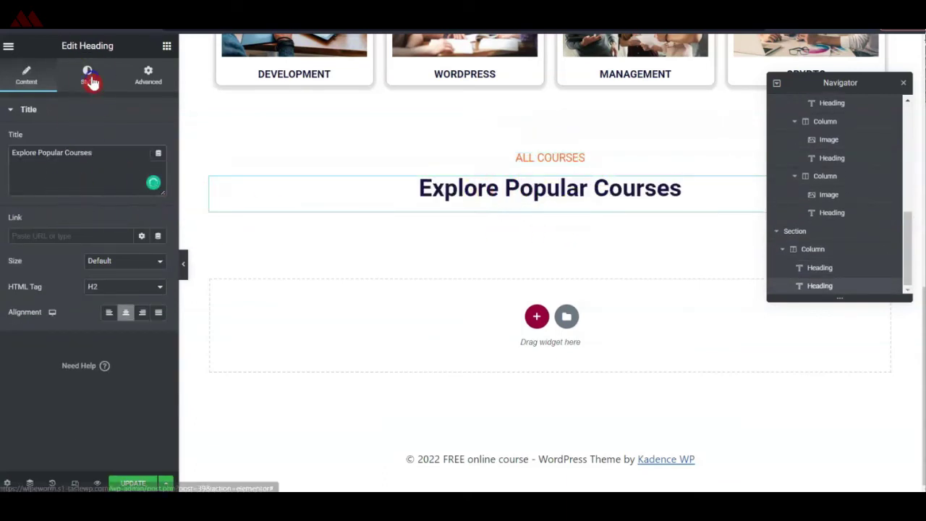
{"action": "left_click", "coordinate": [161, 166]}
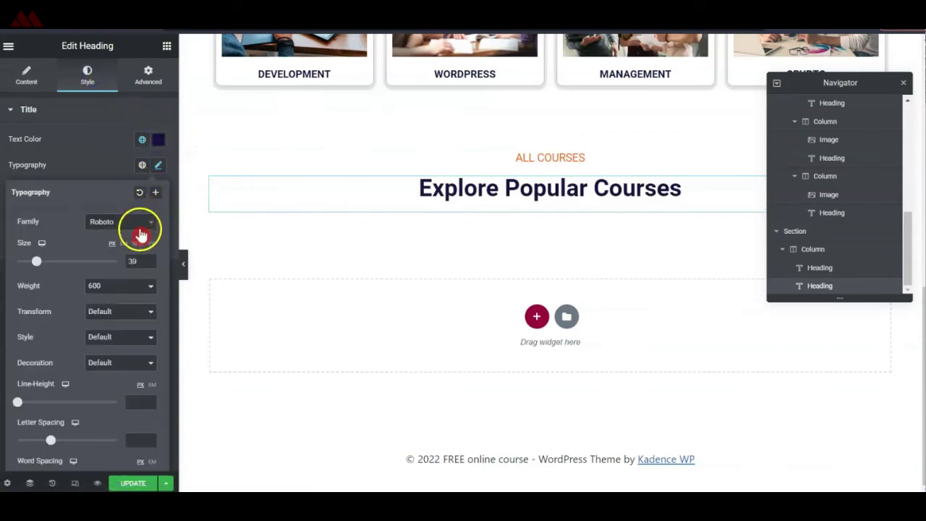
{"action": "left_click", "coordinate": [119, 315]}
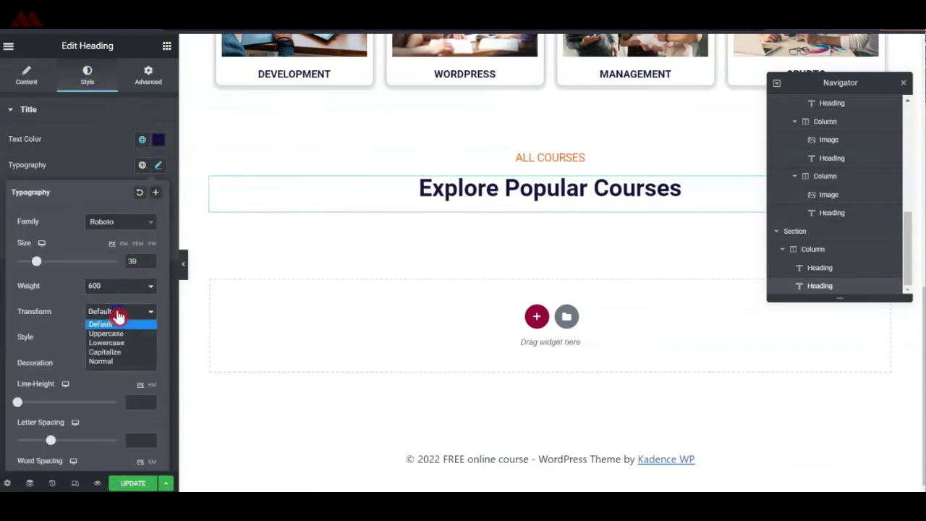
{"action": "left_click", "coordinate": [118, 335]}
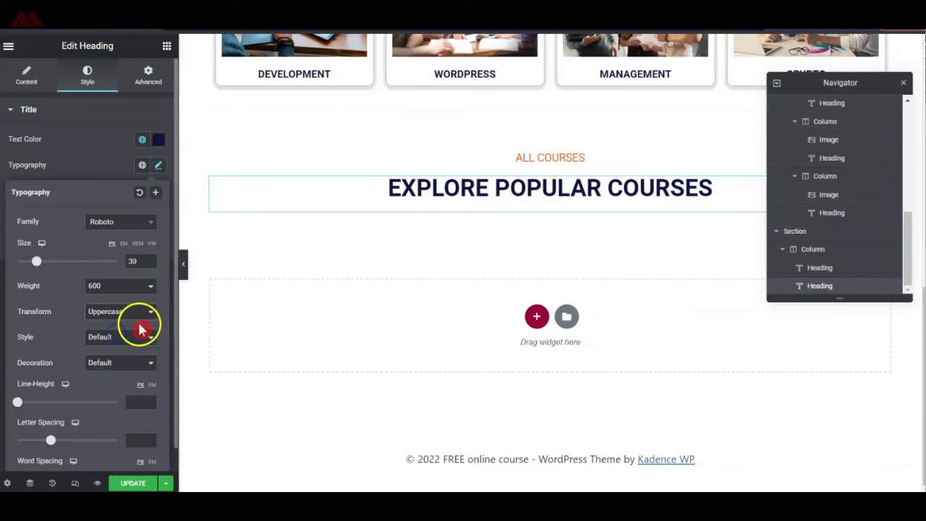
{"action": "left_click", "coordinate": [148, 479]}
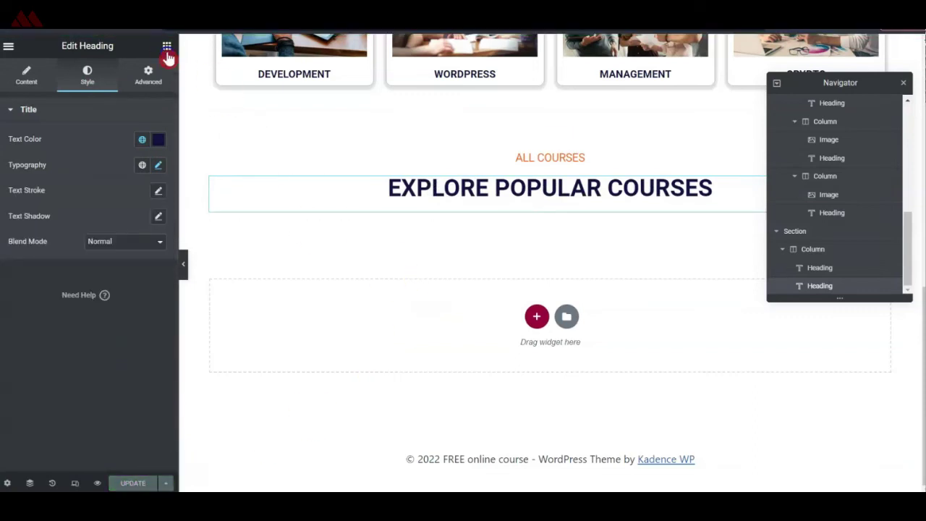
Add a Course List widget below the "Explore Popular Courses" heading
{"action": "left_click", "coordinate": [166, 49]}
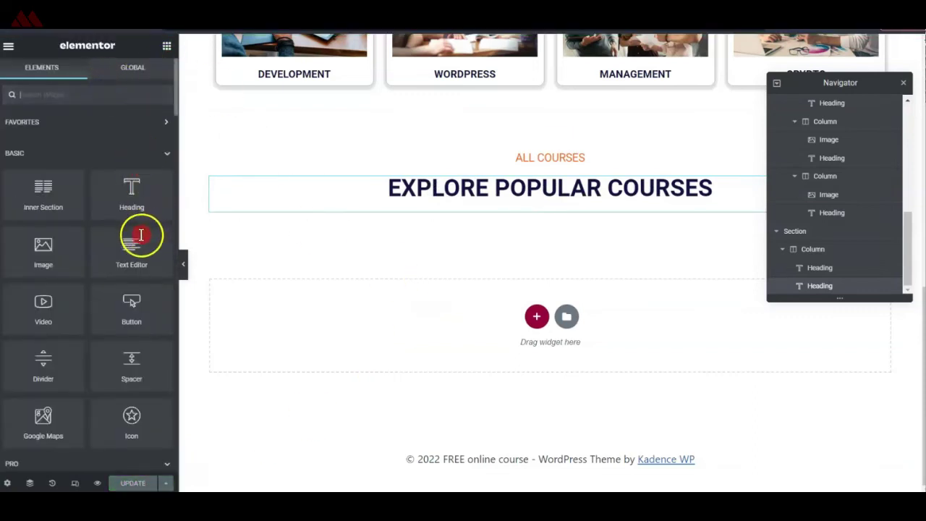
{"action": "scroll", "coordinate": [120, 268], "scroll_direction": "down", "scroll_amount": 10}
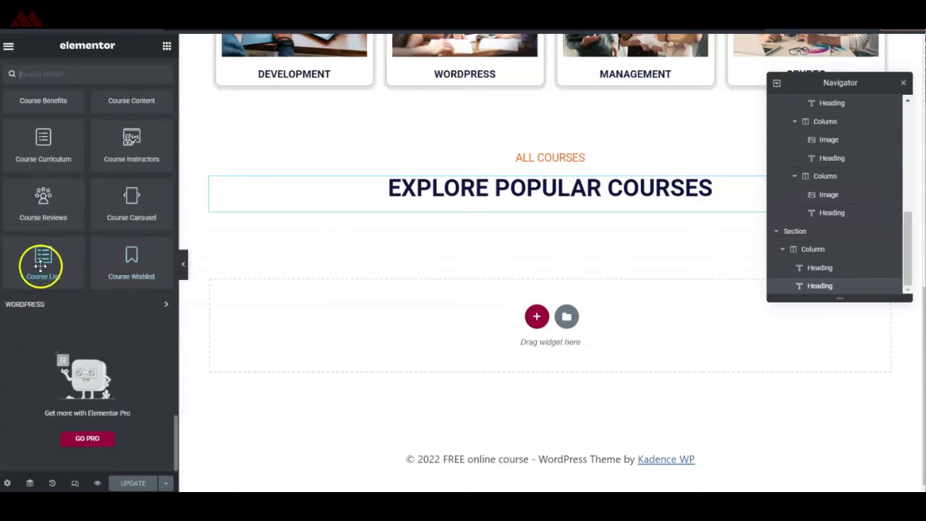
{"action": "left_click_drag", "start_coordinate": [37, 264], "coordinate": [544, 206]}
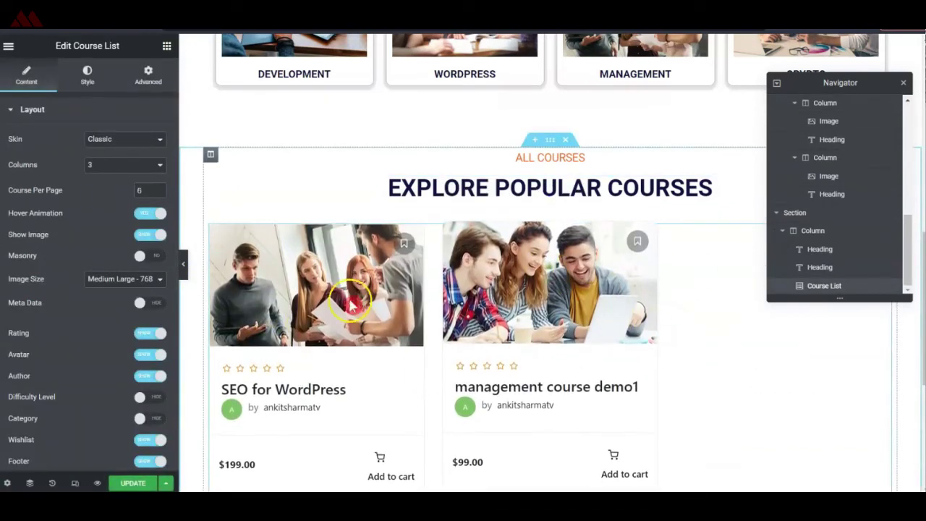
Add a section with two equal columns below the popular courses section
{"action": "scroll", "coordinate": [636, 325], "scroll_direction": "down", "scroll_amount": 3}
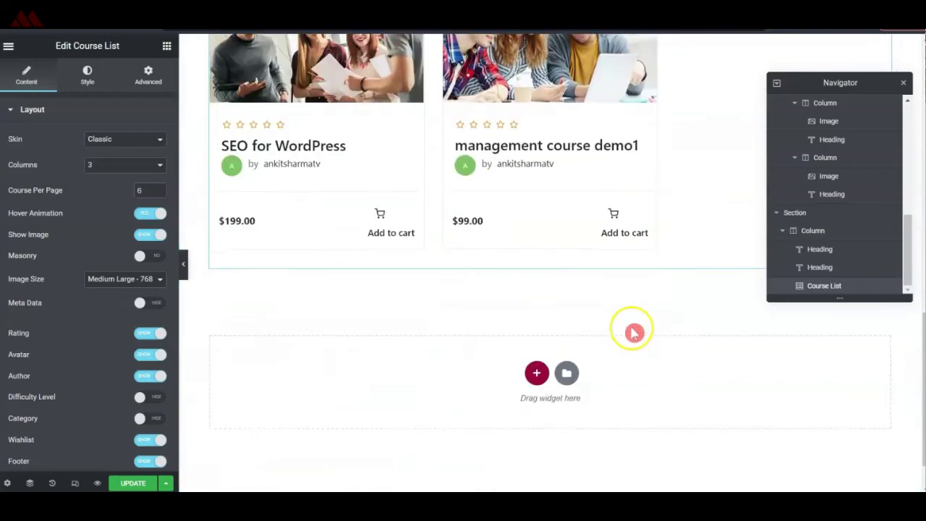
{"action": "left_click", "coordinate": [536, 372]}
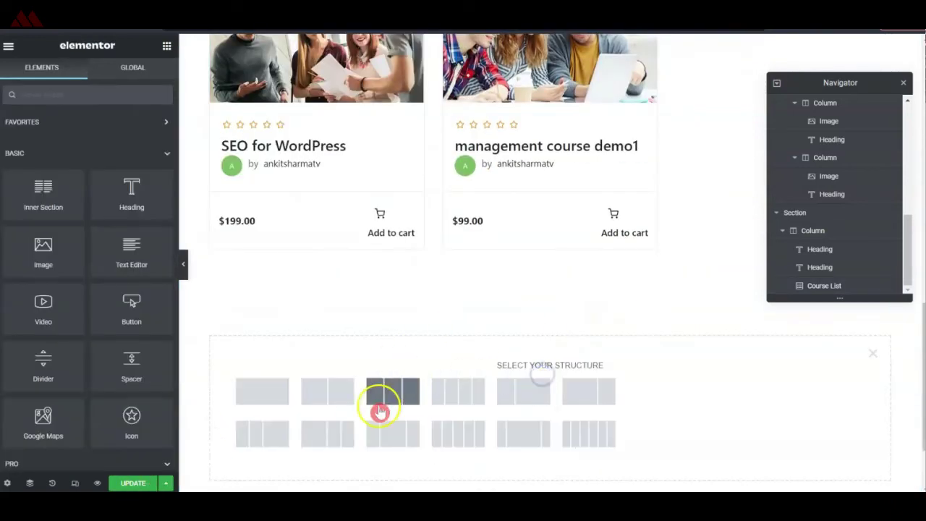
{"action": "left_click", "coordinate": [341, 393]}
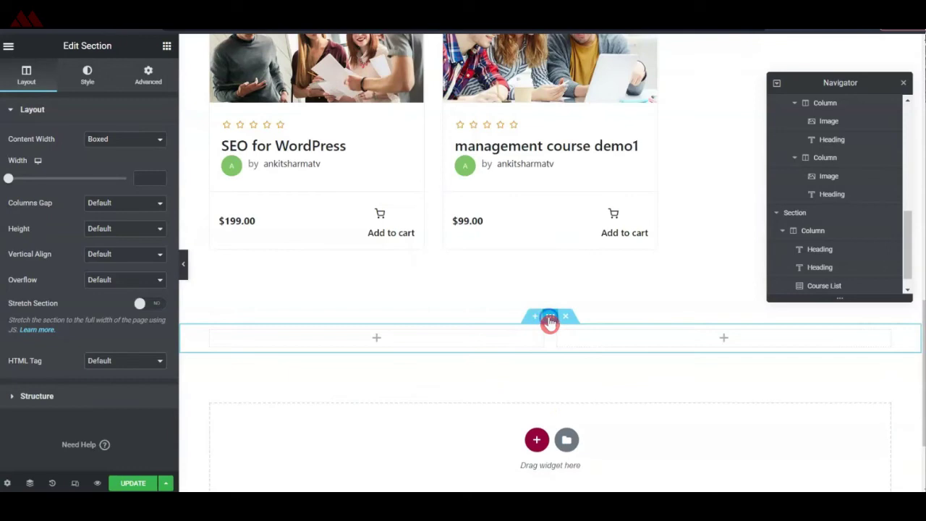
Give the new two-column section a classic background in the global color "Strongest text" (#1A202C)
{"action": "left_click", "coordinate": [87, 75]}
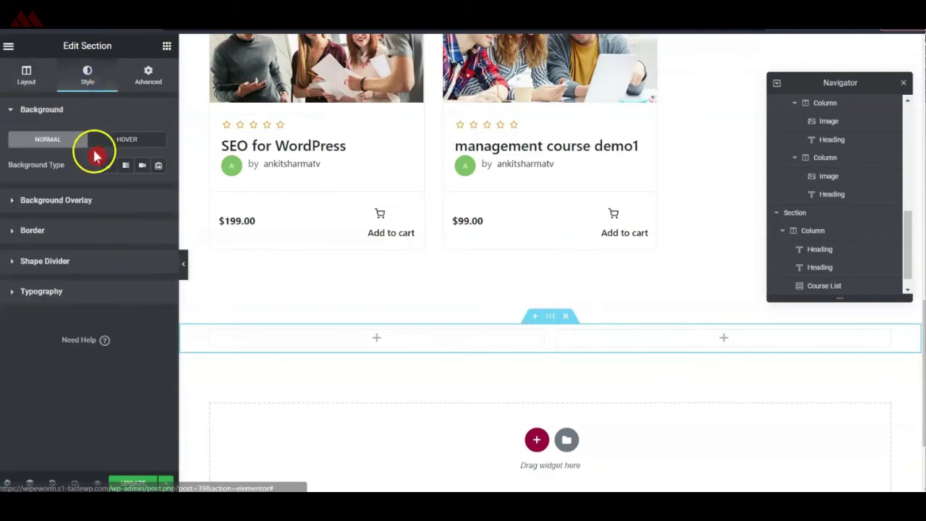
{"action": "left_click", "coordinate": [110, 166]}
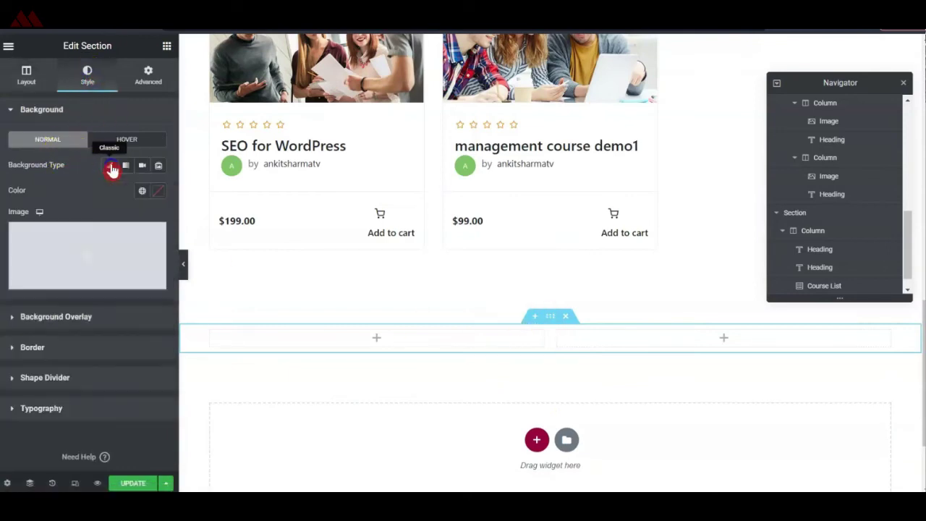
{"action": "left_click", "coordinate": [142, 191]}
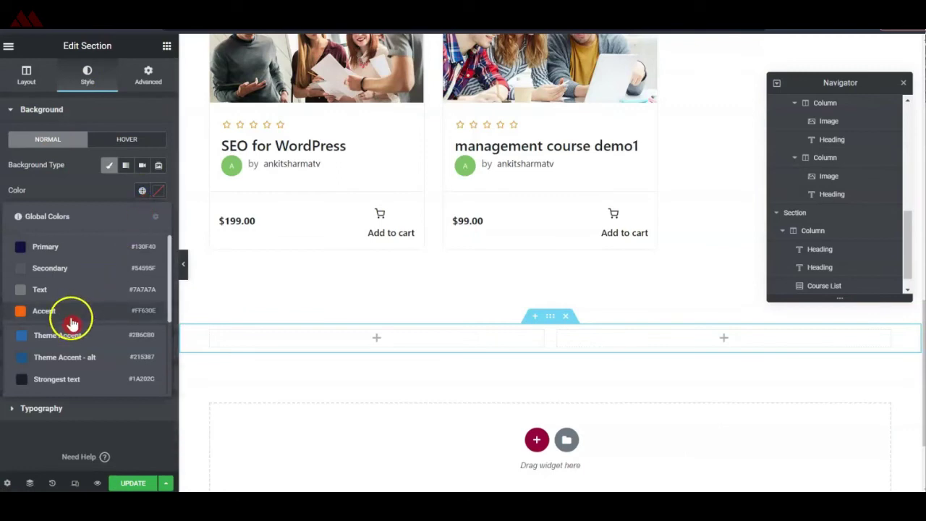
{"action": "left_click", "coordinate": [66, 384]}
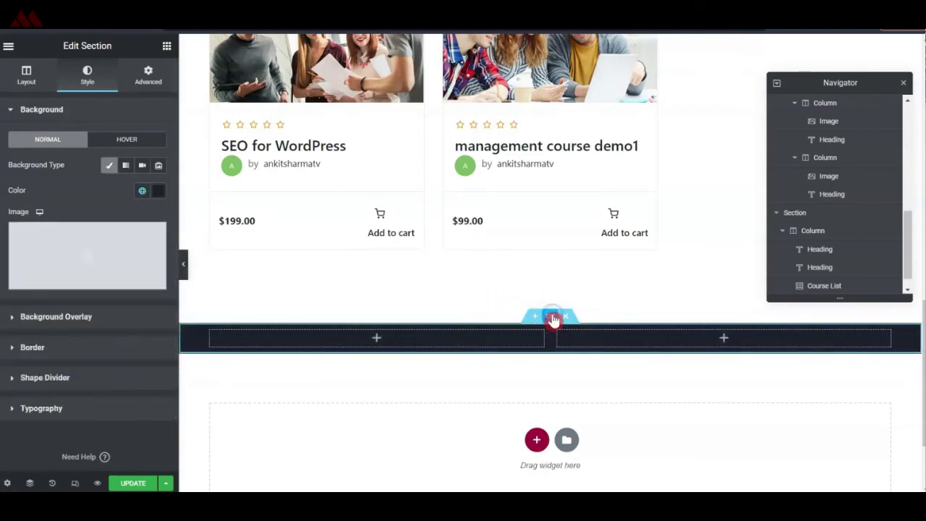
Unlink the two-column section's padding and set its top and bottom padding to 50 px
{"action": "left_click", "coordinate": [148, 76]}
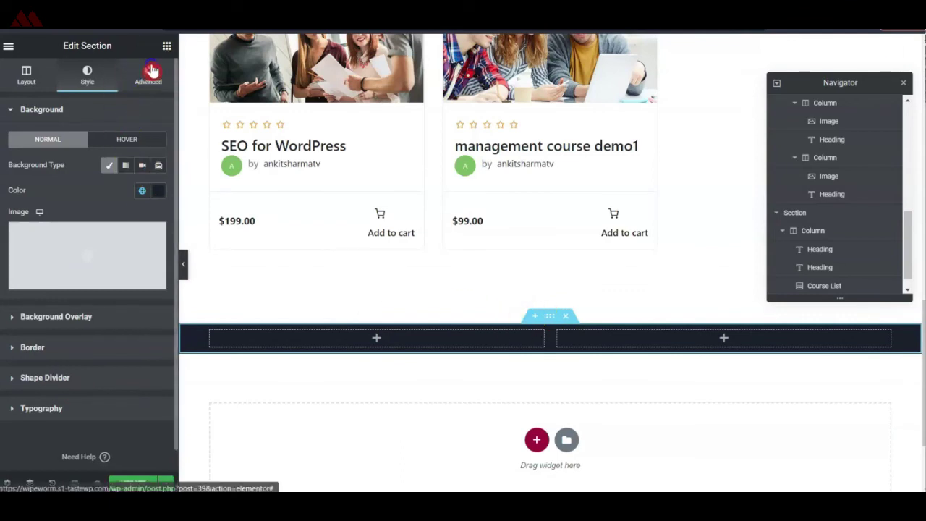
{"action": "left_click", "coordinate": [34, 206]}
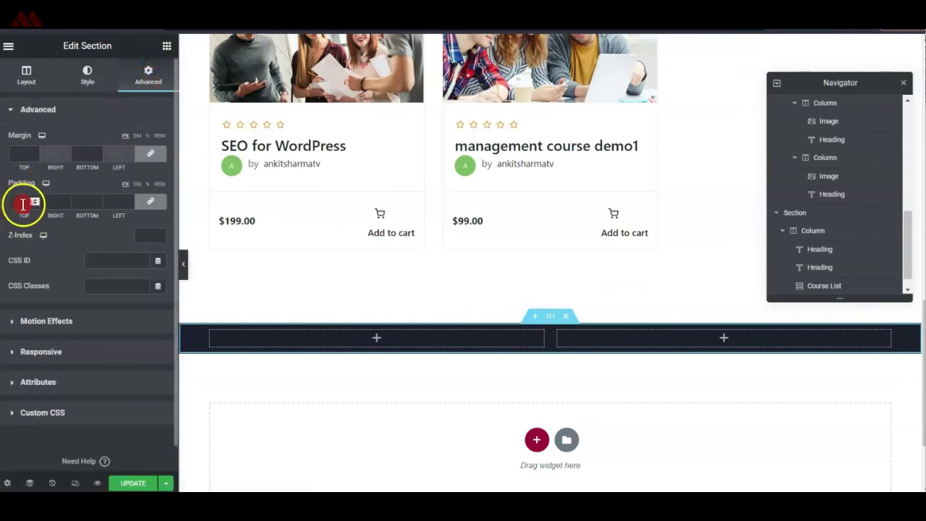
{"action": "left_click", "coordinate": [153, 206]}
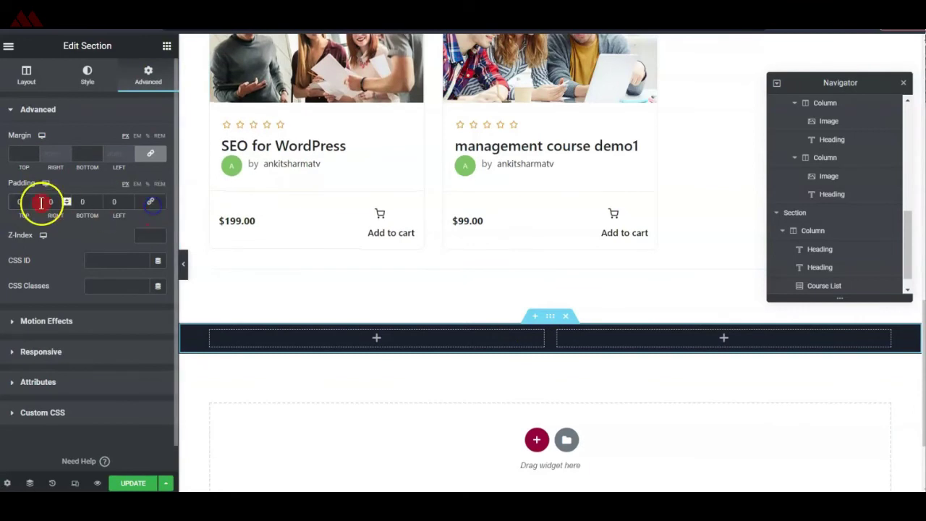
{"action": "type", "text": "5"}
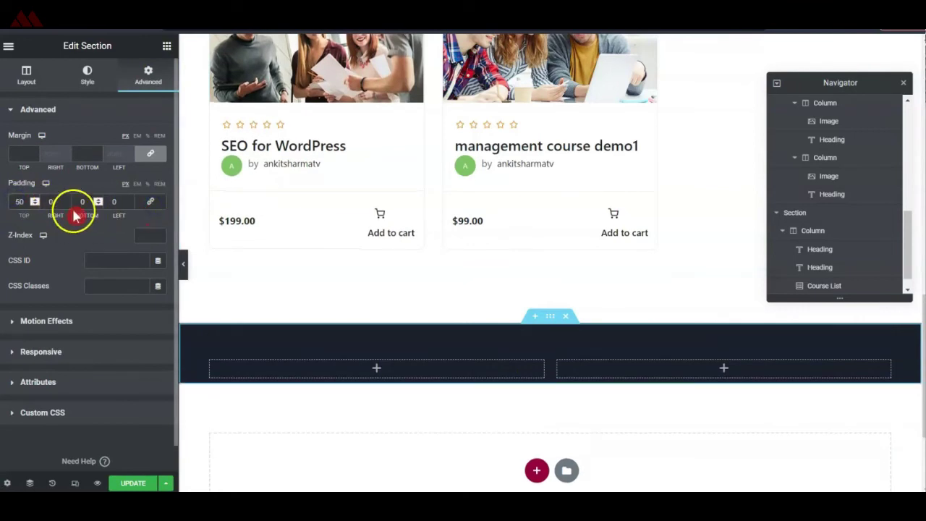
{"action": "type", "text": "5"}
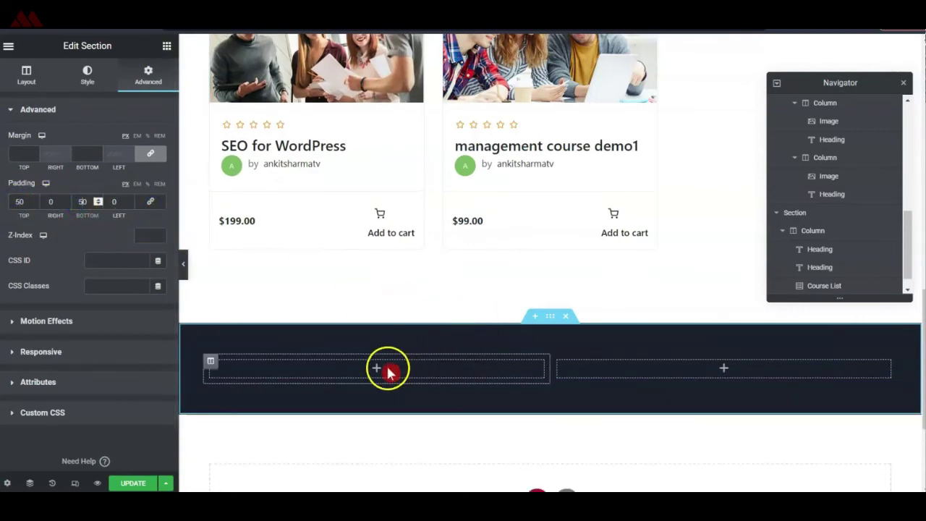
Add an Image widget to the dark section's first column and use img-1.jpg from the media library
{"action": "left_click", "coordinate": [388, 370]}
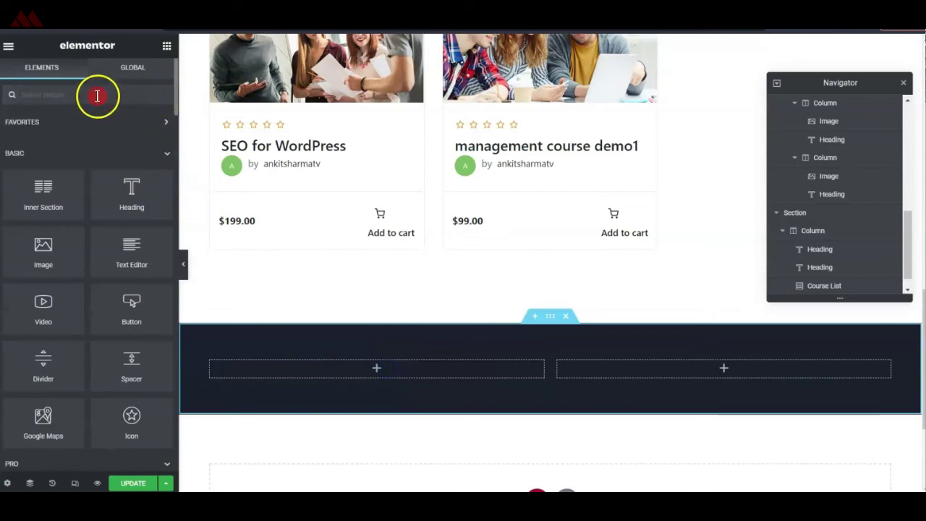
{"action": "left_click_drag", "start_coordinate": [60, 251], "coordinate": [393, 365]}
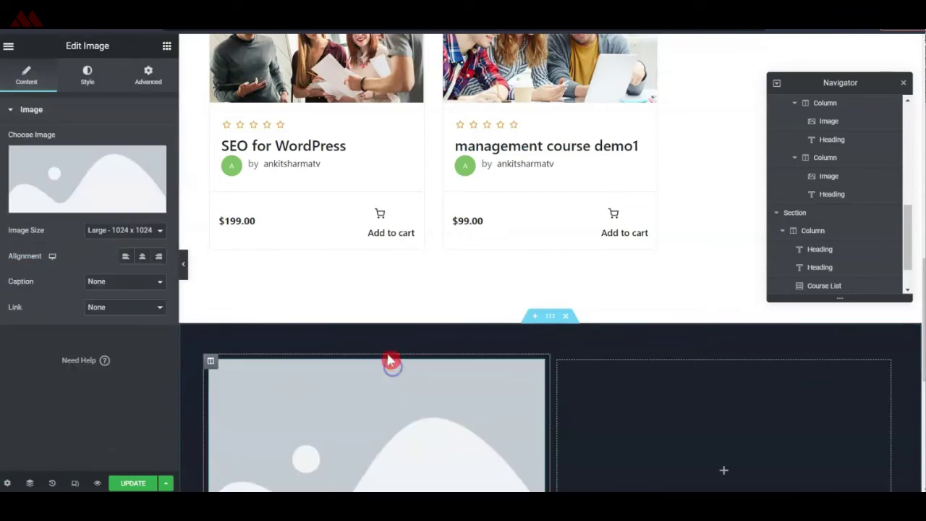
{"action": "left_click", "coordinate": [78, 185]}
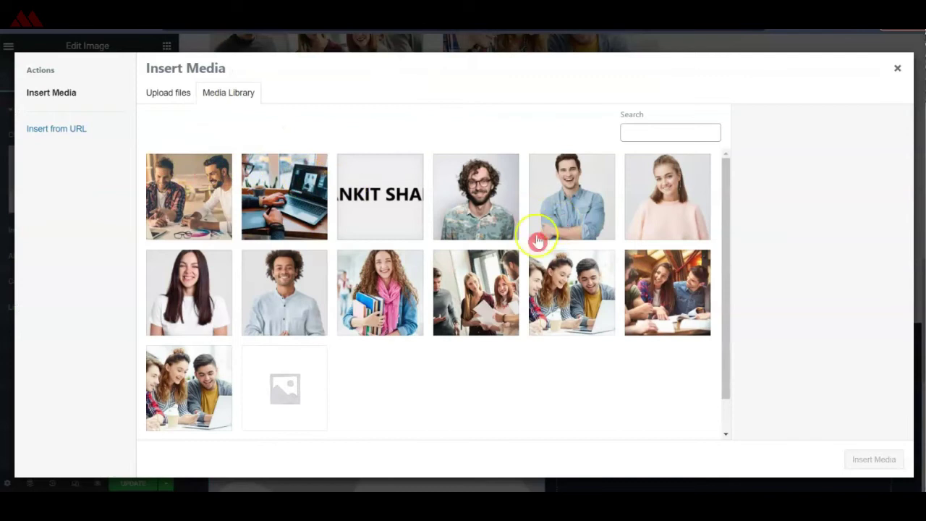
{"action": "left_click", "coordinate": [397, 293]}
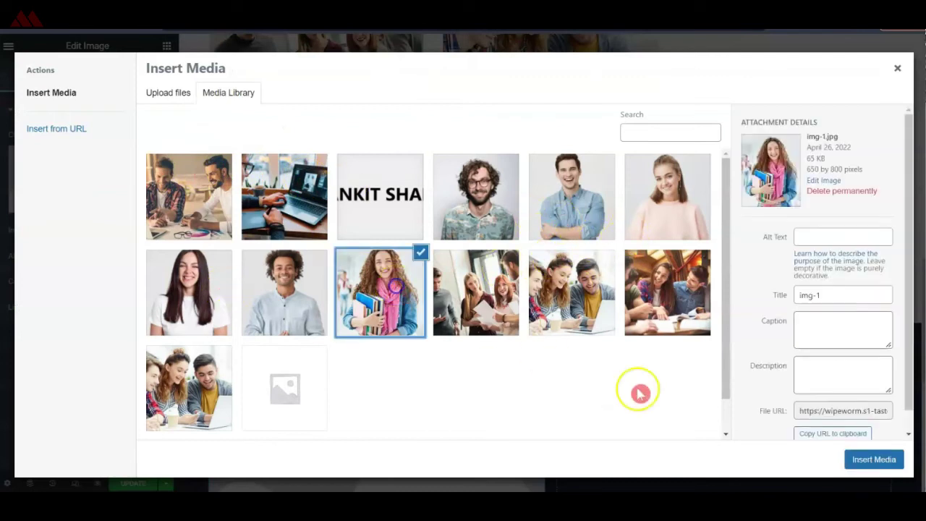
{"action": "left_click", "coordinate": [879, 459]}
Paste a copy of the "ALL COURSES" heading into the dark section's empty column as a left-aligned "Limited Time Offer" heading
{"action": "scroll", "coordinate": [645, 186], "scroll_direction": "up", "scroll_amount": 3}
{"action": "scroll", "coordinate": [645, 186], "scroll_direction": "up", "scroll_amount": 5}
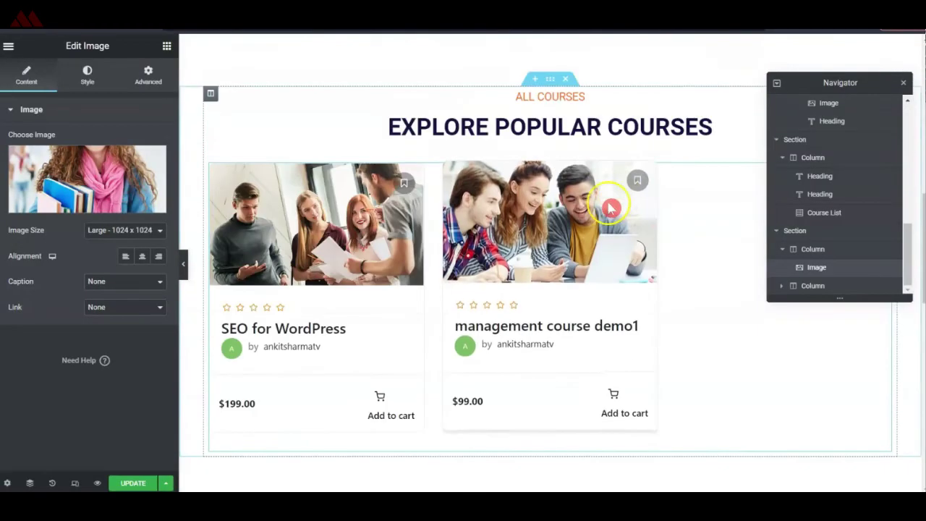
{"action": "right_click", "coordinate": [561, 105]}
{"action": "scroll", "coordinate": [678, 248], "scroll_direction": "down", "scroll_amount": 3}
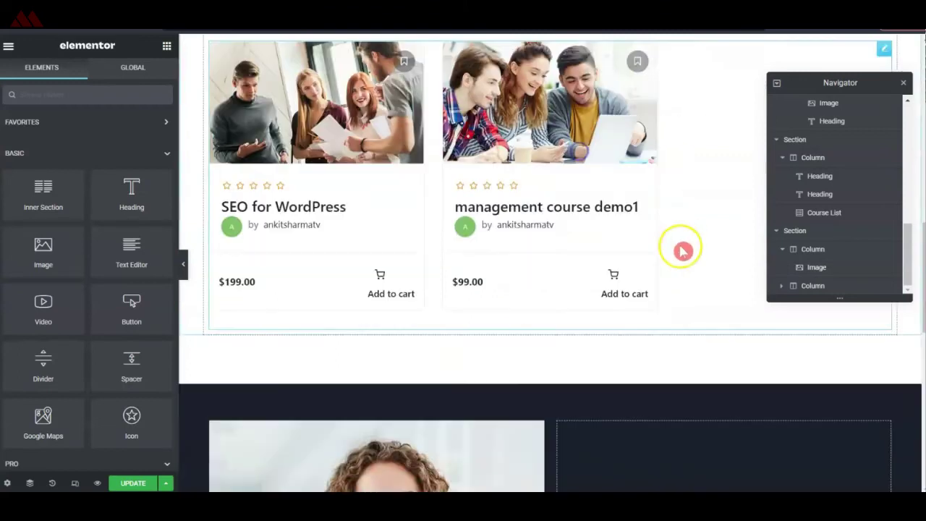
{"action": "right_click", "coordinate": [661, 400]}
{"action": "left_click", "coordinate": [661, 400]}
{"action": "scroll", "coordinate": [646, 395], "scroll_direction": "down", "scroll_amount": 1}
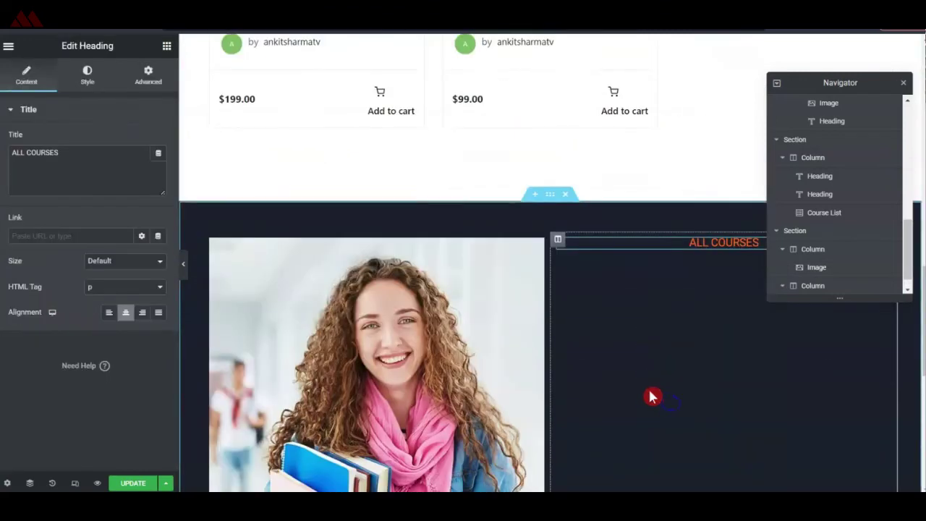
{"action": "left_click", "coordinate": [113, 315]}
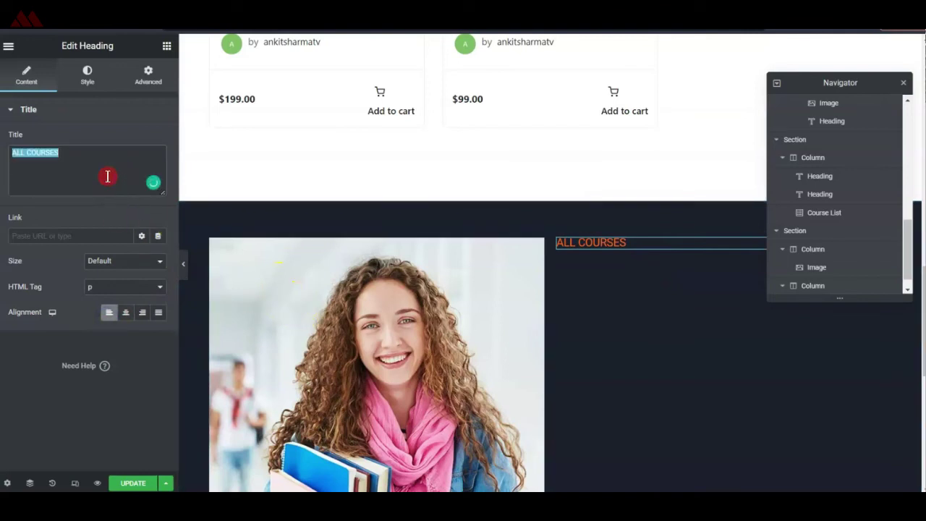
{"action": "type", "text": "Limited Time Offer"}
Copy the "Explore Popular Courses" heading and paste it below the "Limited Time Offer" heading
{"action": "scroll", "coordinate": [532, 177], "scroll_direction": "up", "scroll_amount": 5}
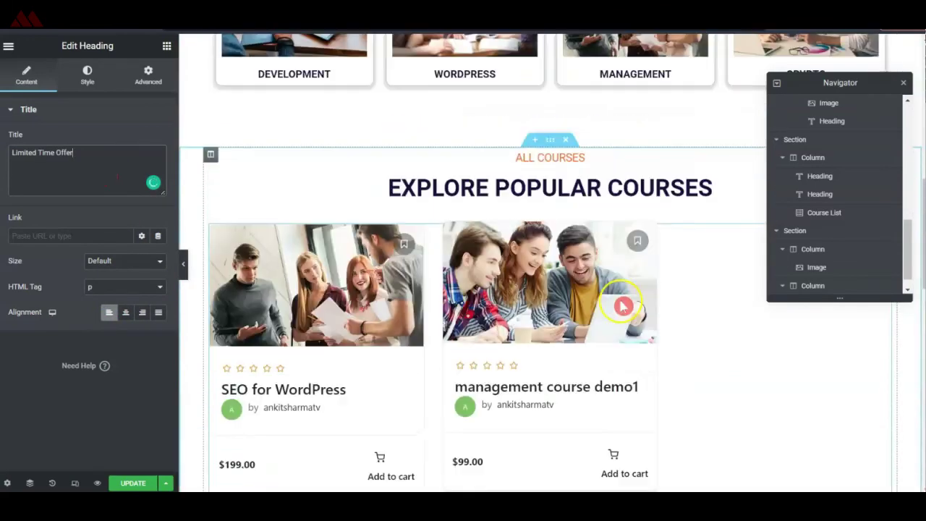
{"action": "right_click", "coordinate": [532, 177]}
{"action": "left_click", "coordinate": [557, 239]}
{"action": "scroll", "coordinate": [644, 284], "scroll_direction": "down", "scroll_amount": 5}
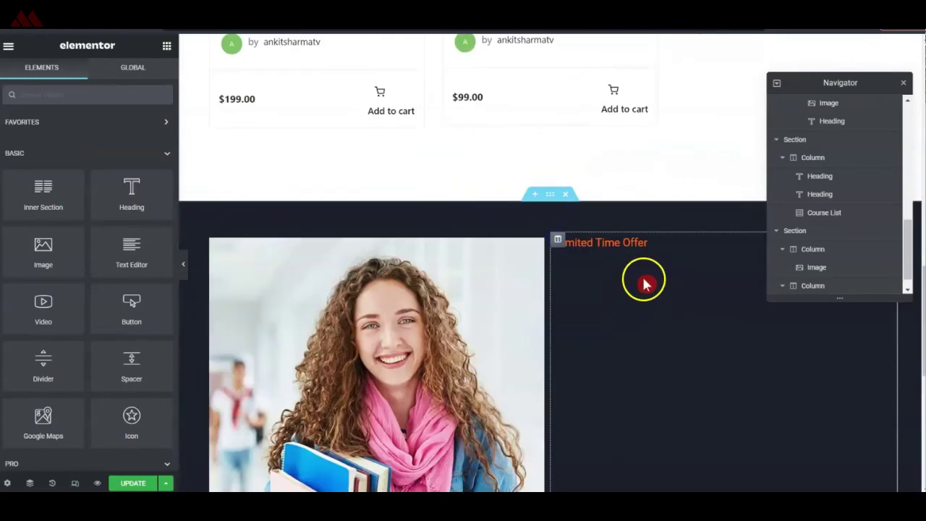
{"action": "right_click", "coordinate": [636, 304]}
{"action": "left_click", "coordinate": [639, 396]}
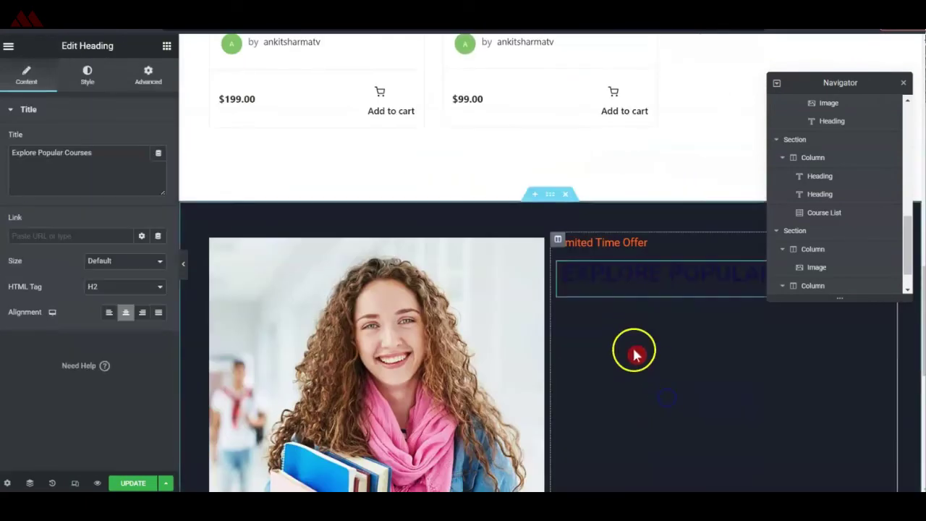
Change the pasted "Explore Popular Courses" heading's text color to white
{"action": "left_click", "coordinate": [89, 88]}
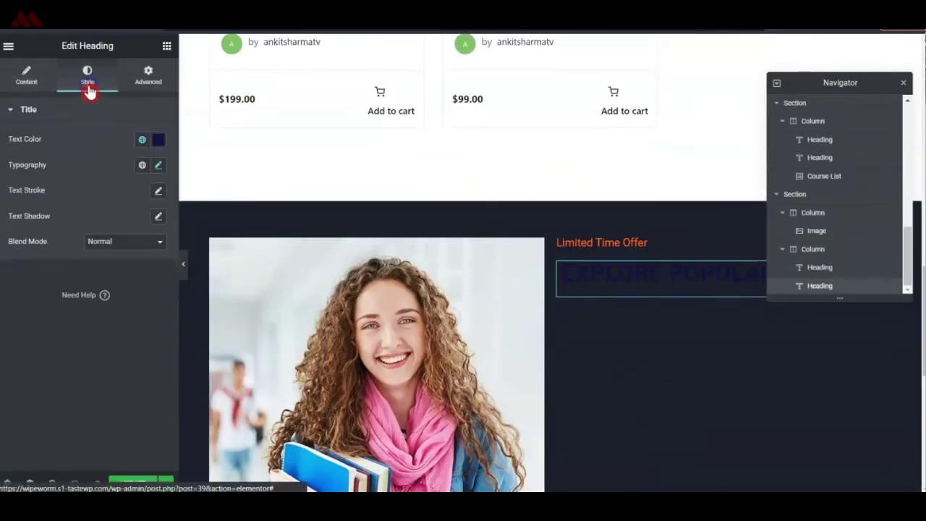
{"action": "left_click", "coordinate": [157, 142]}
{"action": "key", "text": "ctrl+v"}
Change the white heading's text to "50% Discount On All Of Our New & Upcoming Courses" and left-align it
{"action": "left_click", "coordinate": [26, 75]}
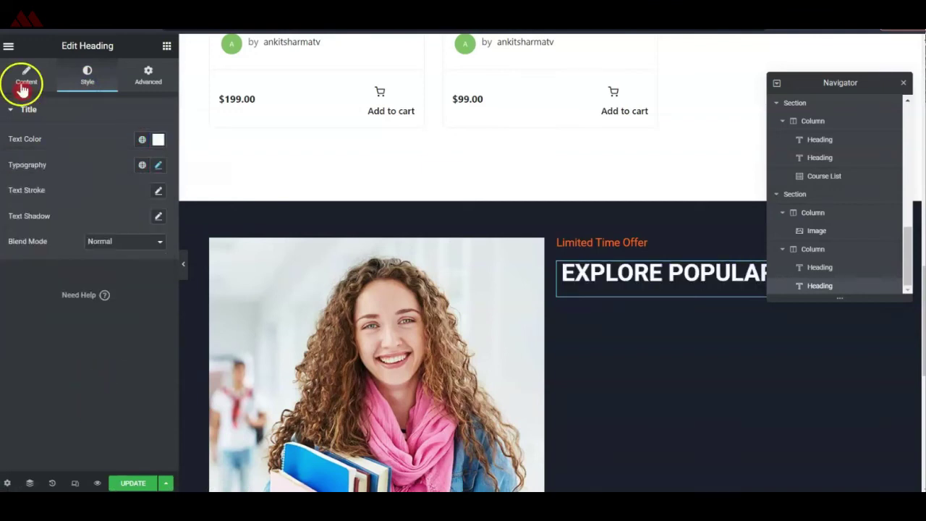
{"action": "left_click", "coordinate": [100, 174]}
{"action": "key", "text": "ctrl+a"}
{"action": "key", "text": "ctrl+v"}
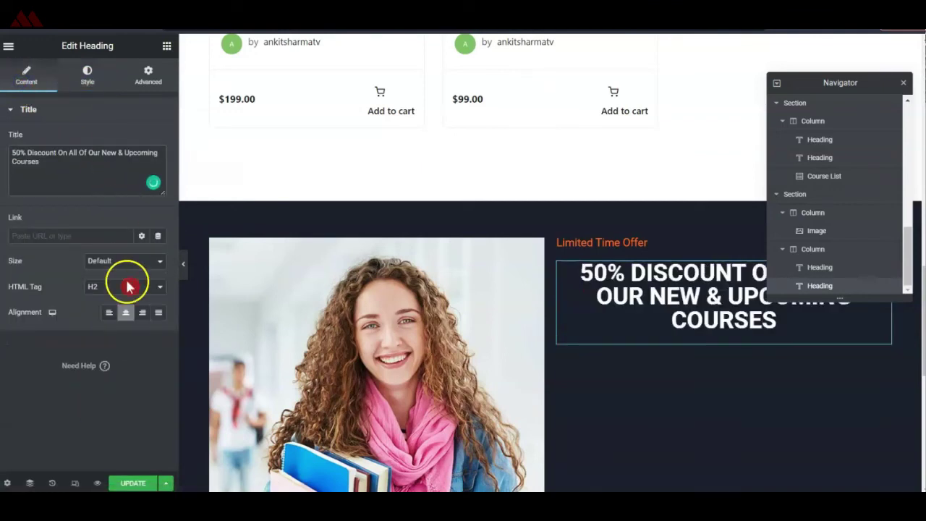
{"action": "left_click", "coordinate": [108, 314]}
Set the discount heading's line height to 55 px
{"action": "left_click", "coordinate": [89, 78]}
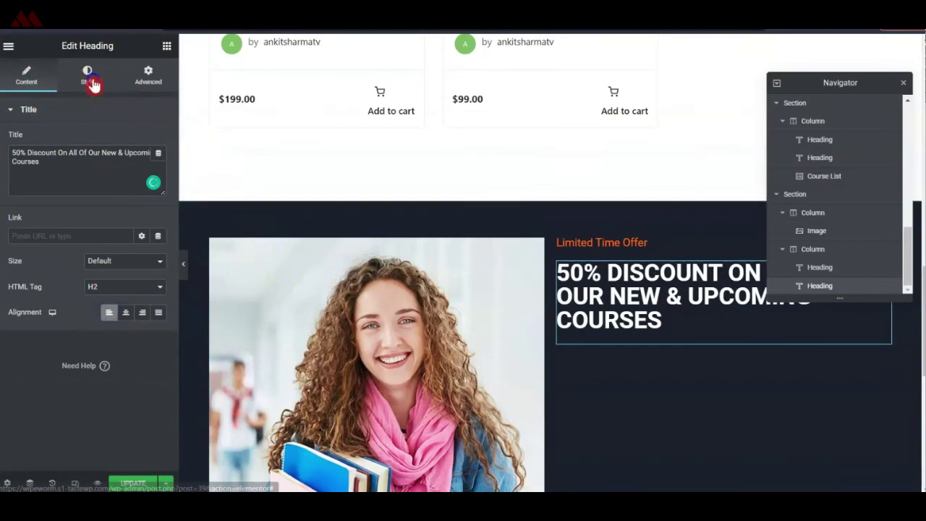
{"action": "left_click", "coordinate": [159, 167]}
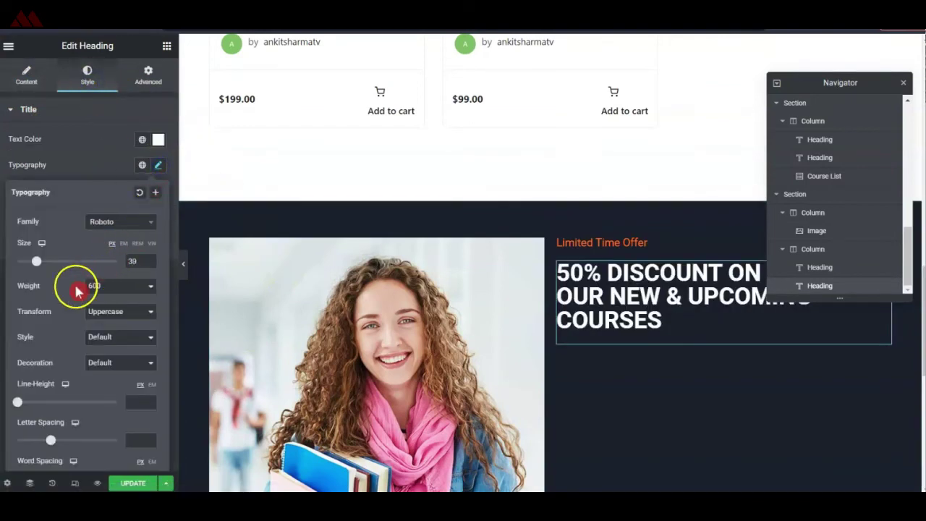
{"action": "left_click_drag", "start_coordinate": [20, 405], "coordinate": [62, 410]}
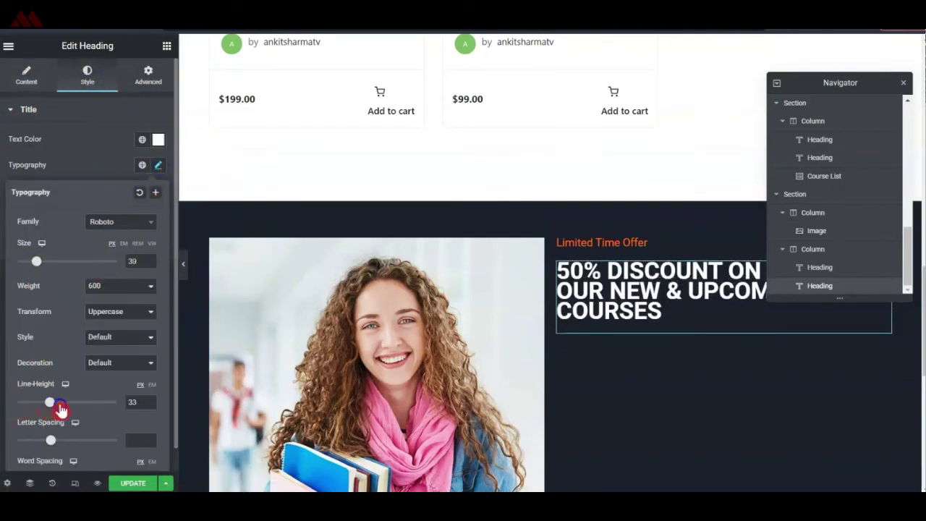
Duplicate the discount heading and replace the copy's text with the Lorem ipsum paragraph, without a trailing empty line
{"action": "scroll", "coordinate": [434, 304], "scroll_direction": "down", "scroll_amount": 1}
{"action": "right_click", "coordinate": [641, 290]}
{"action": "left_click", "coordinate": [673, 309]}
{"action": "left_click", "coordinate": [91, 173]}
{"action": "key", "text": "ctrl+a"}
{"action": "key", "text": "ctrl+v"}
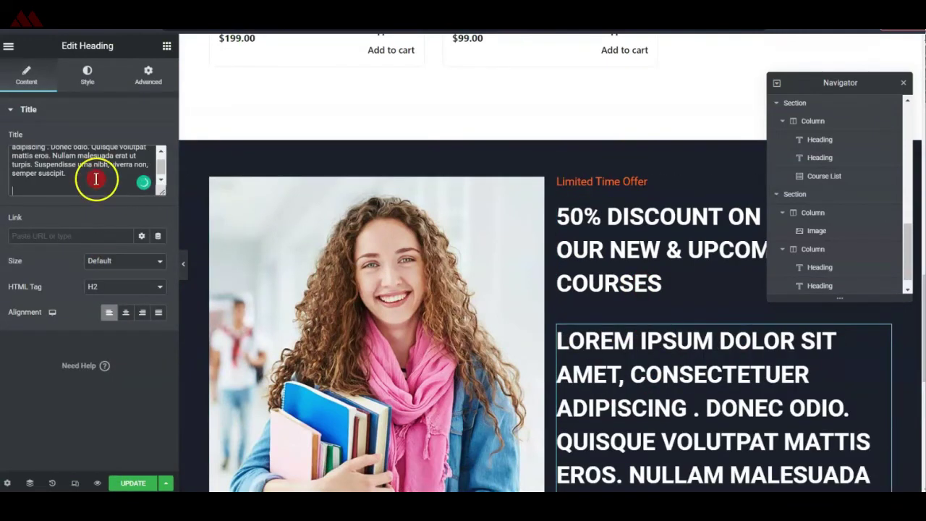
{"action": "key", "text": "BackSpace"}
Format the Lorem ipsum heading with the p tag, a 16 px font size and a 27 px line height
{"action": "left_click", "coordinate": [110, 286]}
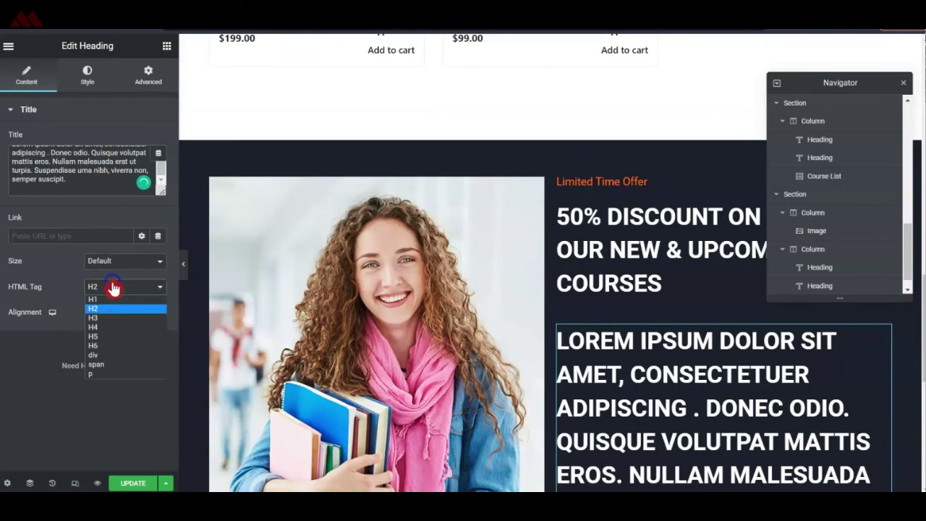
{"action": "left_click", "coordinate": [94, 371]}
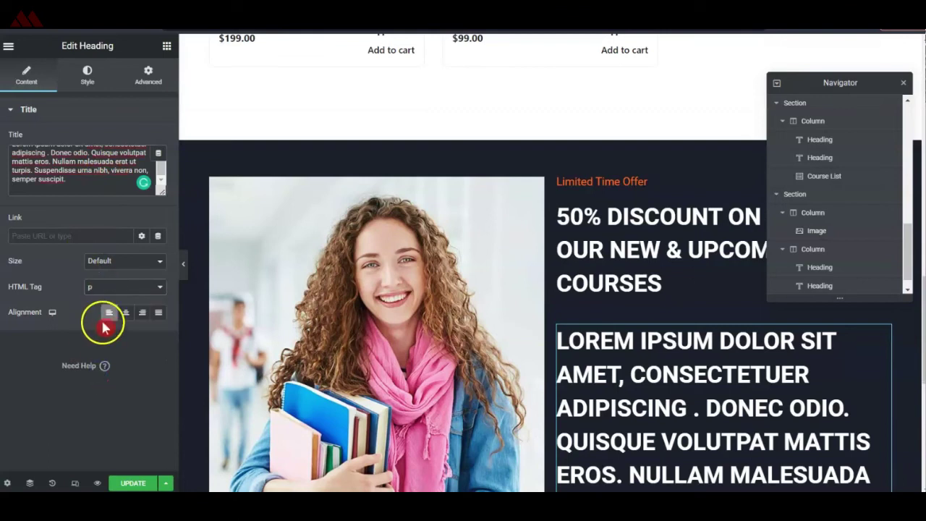
{"action": "left_click", "coordinate": [87, 74]}
{"action": "left_click", "coordinate": [161, 168]}
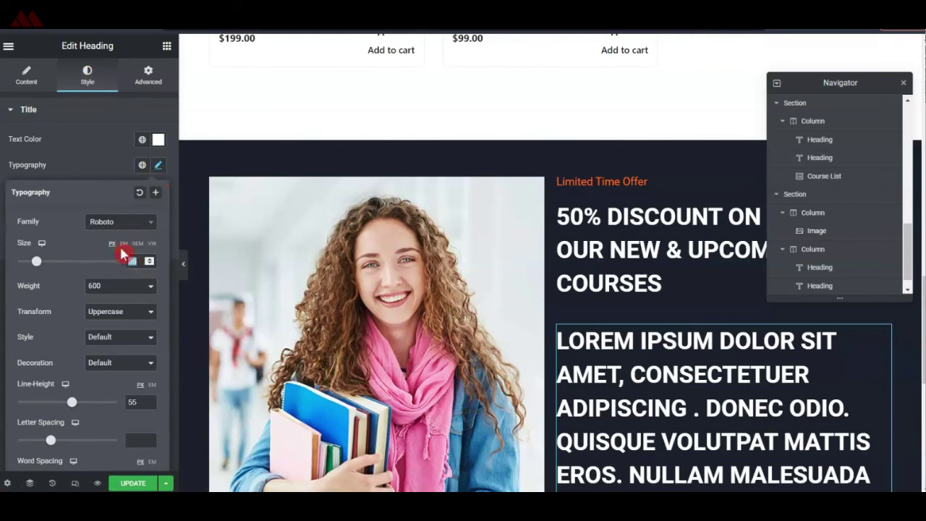
{"action": "type", "text": "16"}
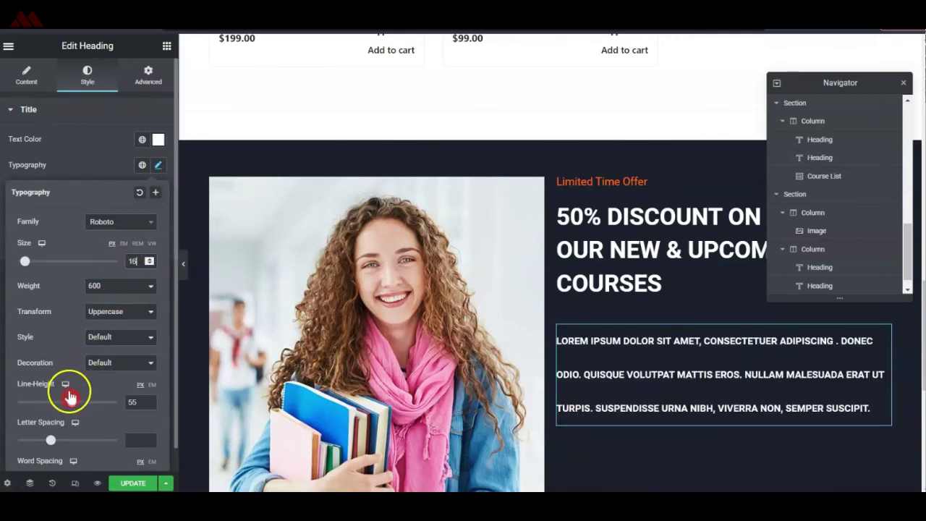
{"action": "left_click_drag", "start_coordinate": [71, 405], "coordinate": [44, 406]}
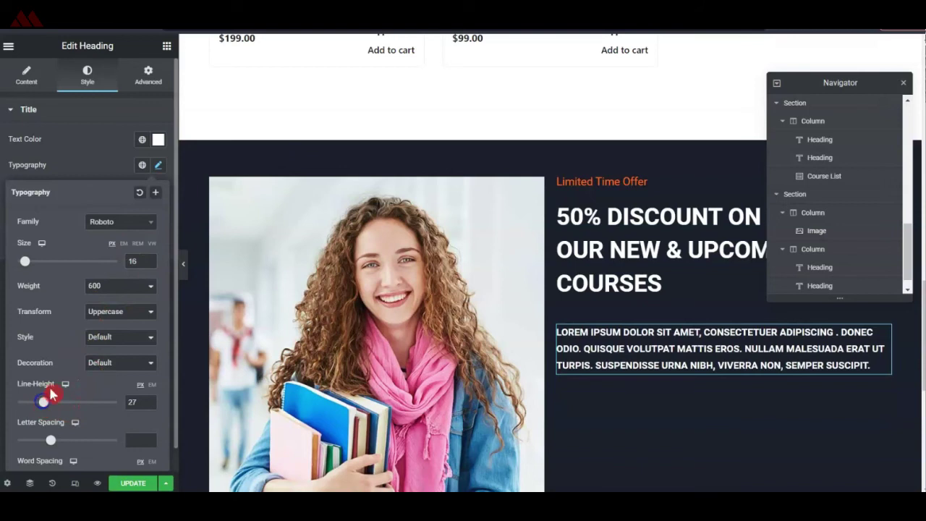
Set the Lorem ipsum heading's text transform to Default and its font weight to Normal
{"action": "left_click", "coordinate": [134, 317]}
{"action": "left_click", "coordinate": [126, 328]}
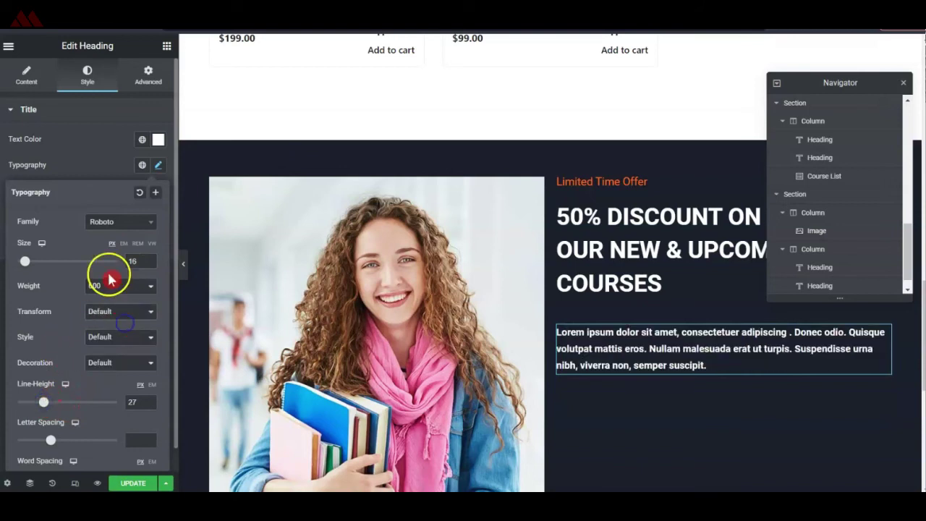
{"action": "left_click", "coordinate": [104, 286]}
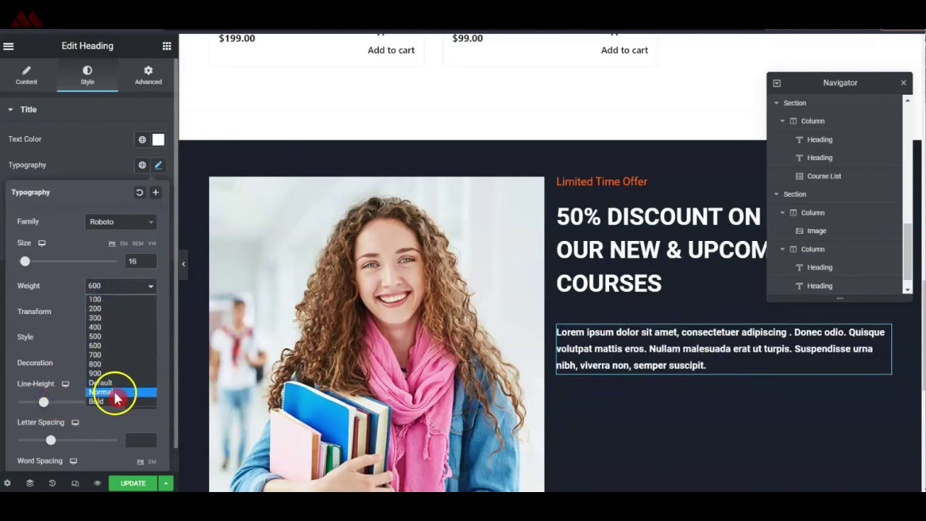
{"action": "left_click", "coordinate": [116, 392]}
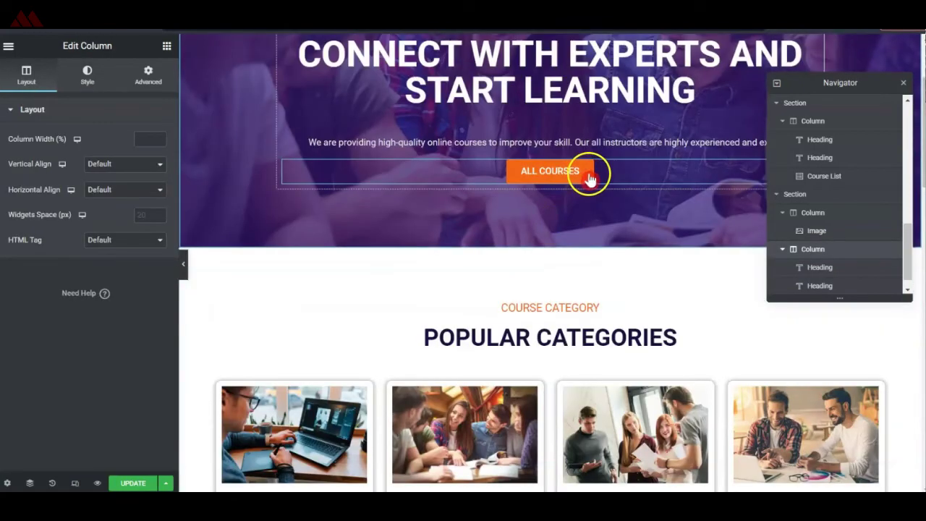
Copy the hero section's ALL COURSES button and paste it below the Lorem ipsum text in the offer section
{"action": "right_click", "coordinate": [589, 175]}
{"action": "left_click", "coordinate": [601, 209]}
{"action": "scroll", "coordinate": [631, 275], "scroll_direction": "down", "scroll_amount": 15}
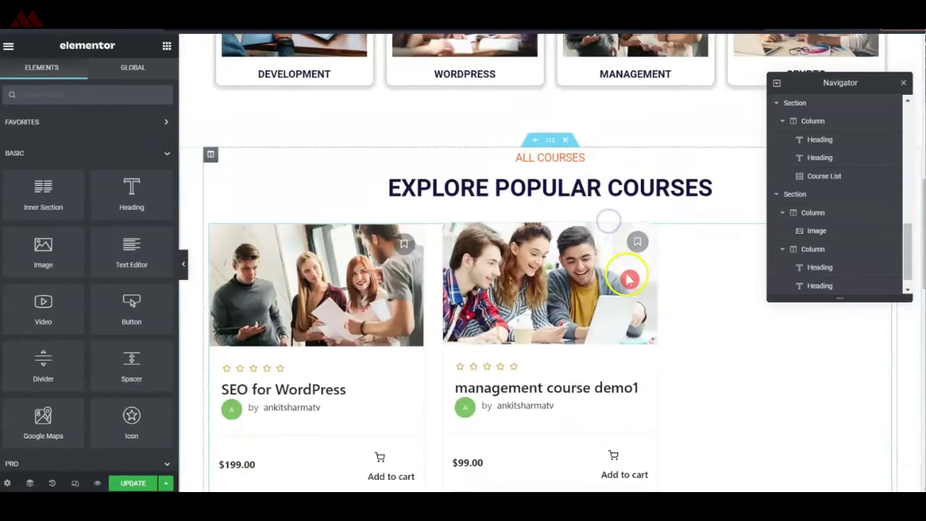
{"action": "scroll", "coordinate": [622, 217], "scroll_direction": "up", "scroll_amount": 2}
{"action": "right_click", "coordinate": [610, 138]}
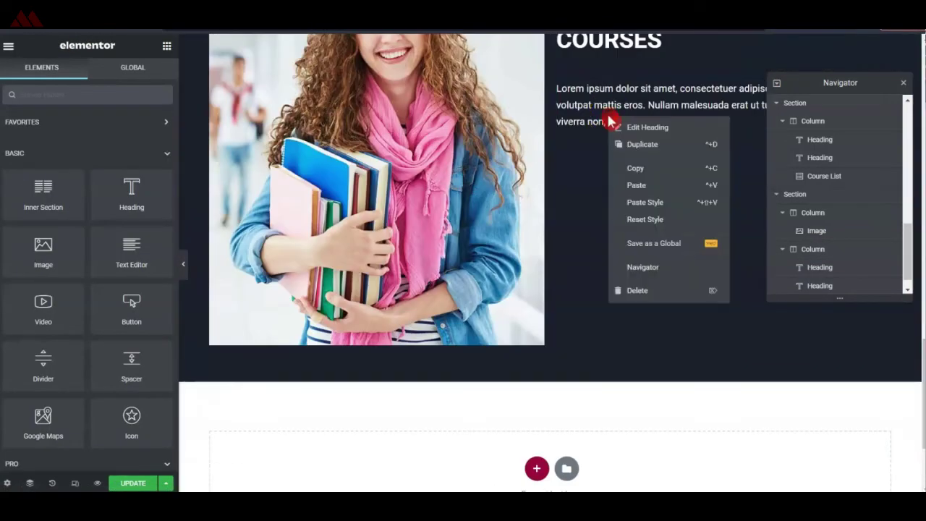
{"action": "left_click", "coordinate": [614, 180]}
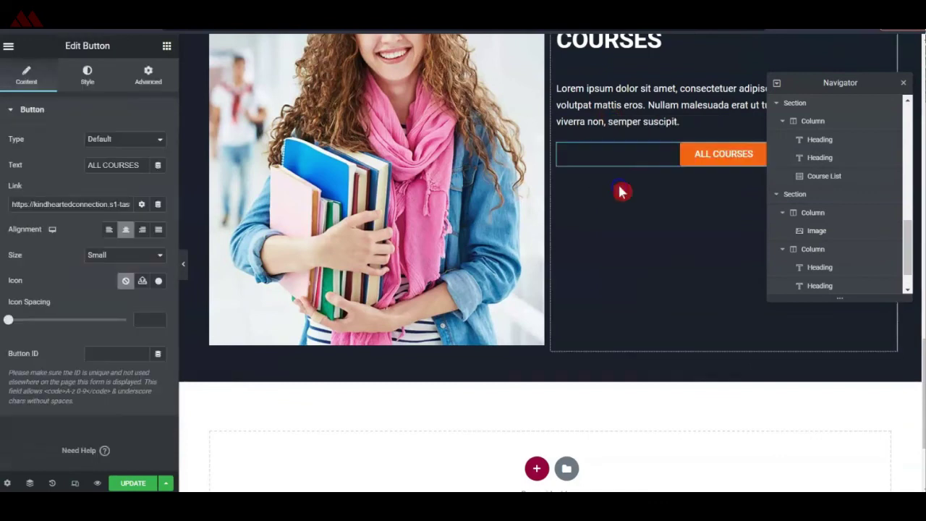
Left-align the pasted button with the text "ENROLL NOW" and update the page
{"action": "left_click", "coordinate": [108, 230]}
{"action": "scroll", "coordinate": [588, 295], "scroll_direction": "up", "scroll_amount": 1}
{"action": "scroll", "coordinate": [588, 296], "scroll_direction": "up", "scroll_amount": 2}
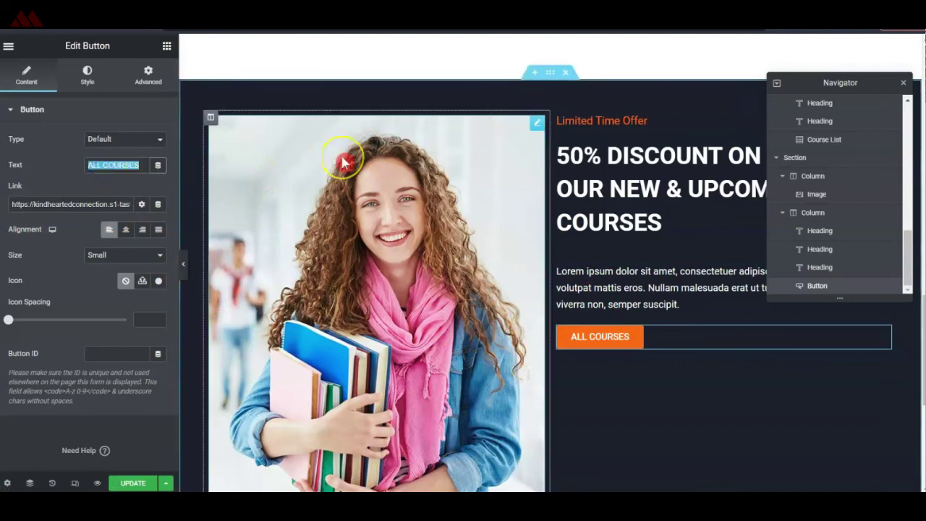
{"action": "type", "text": "ENROLL NOW"}
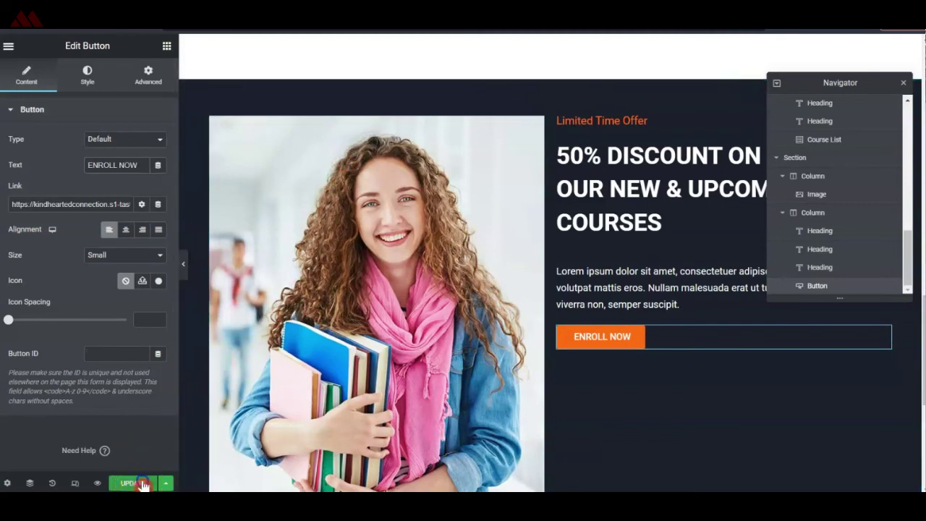
{"action": "left_click", "coordinate": [144, 484]}
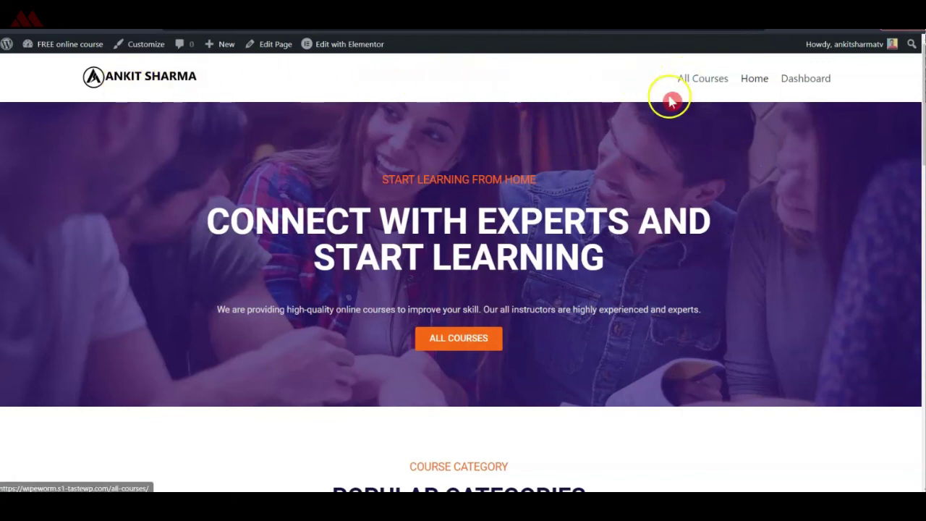
Review the live home page from the hero down to the limited-time-offer section and footer
{"action": "scroll", "coordinate": [630, 155], "scroll_direction": "down", "scroll_amount": 2}
{"action": "scroll", "coordinate": [666, 207], "scroll_direction": "down", "scroll_amount": 4}
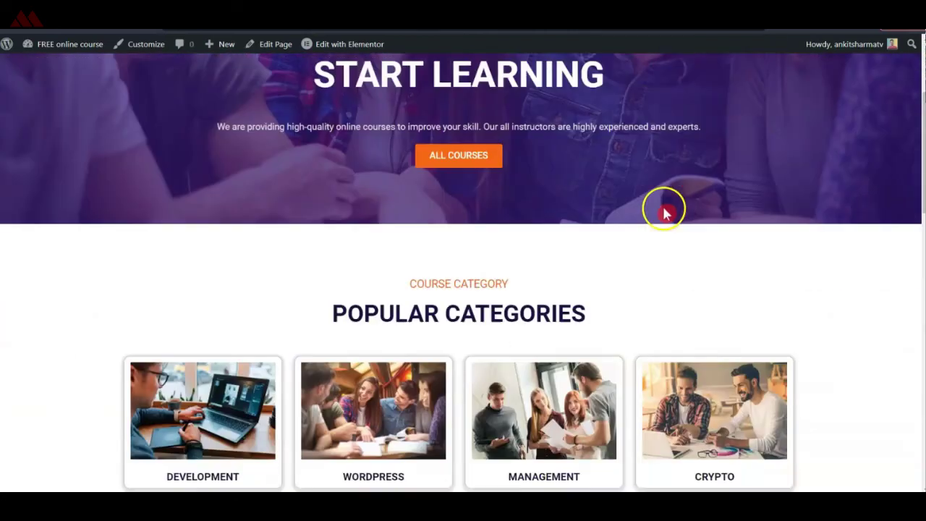
{"action": "scroll", "coordinate": [768, 253], "scroll_direction": "down", "scroll_amount": 5}
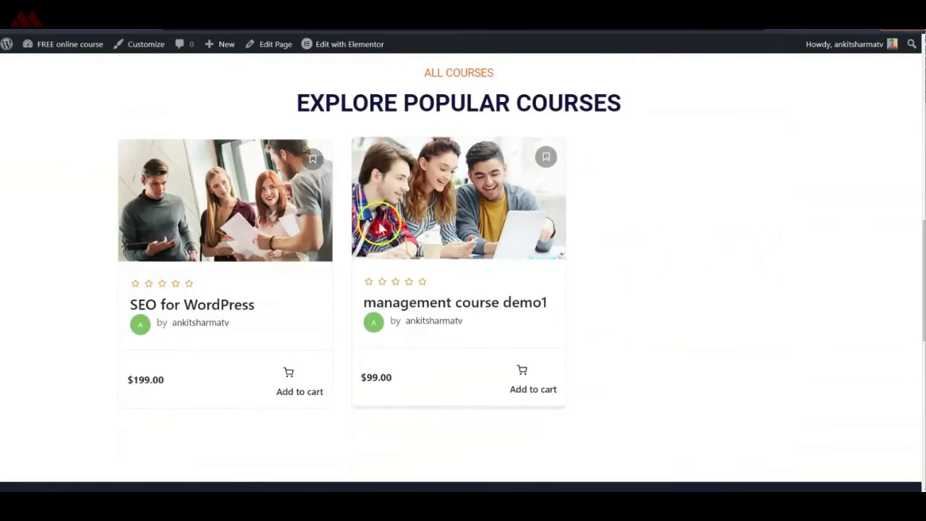
{"action": "scroll", "coordinate": [661, 244], "scroll_direction": "down", "scroll_amount": 5}
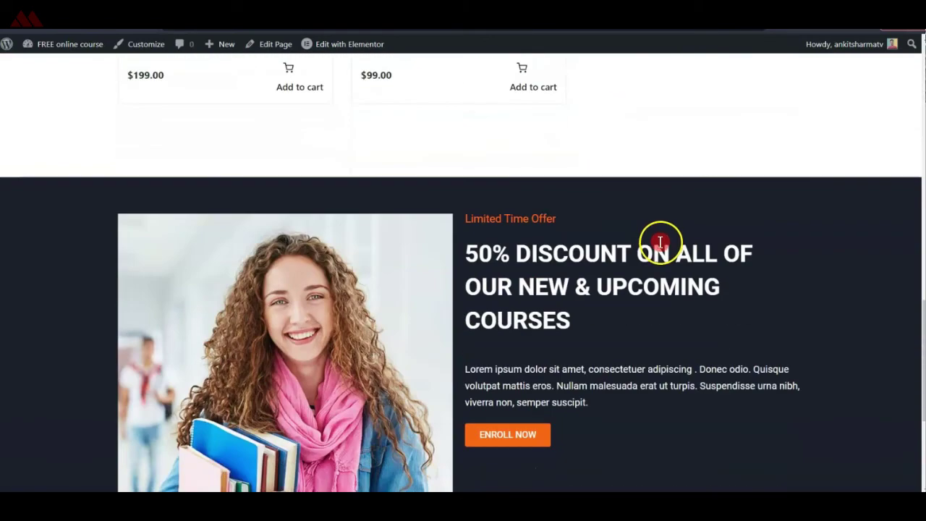
{"action": "scroll", "coordinate": [369, 273], "scroll_direction": "down", "scroll_amount": 4}
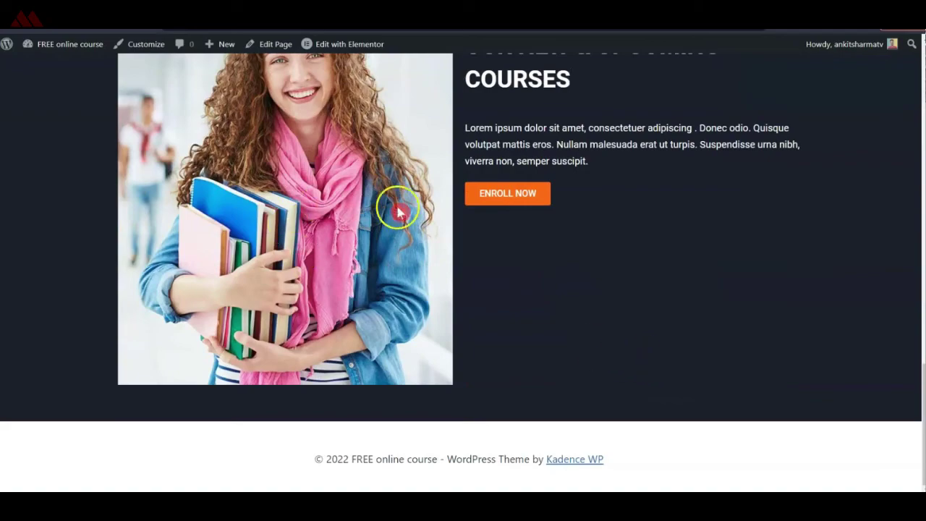
{"action": "scroll", "coordinate": [397, 212], "scroll_direction": "up", "scroll_amount": 4}
{"action": "scroll", "coordinate": [531, 330], "scroll_direction": "down", "scroll_amount": 3}
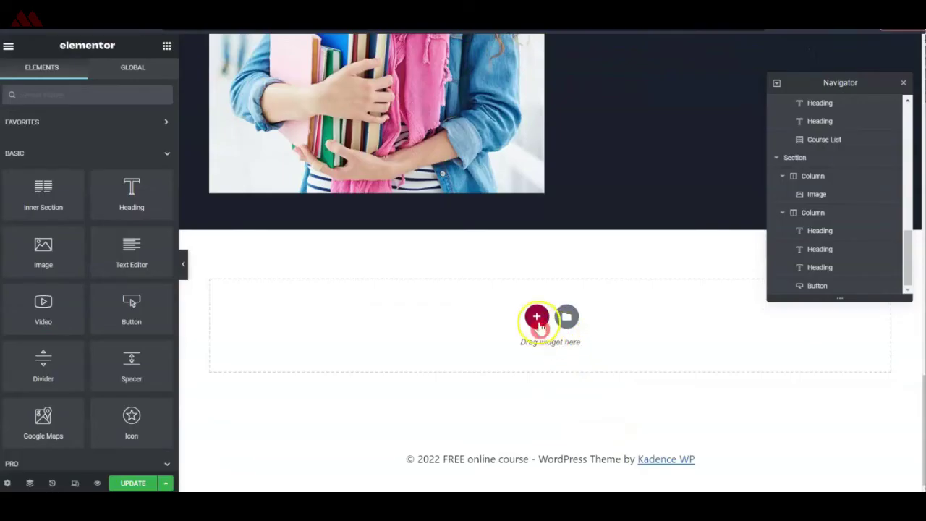
Add a single-column section below the limited-time offer with 50 px top and bottom margins
{"action": "left_click", "coordinate": [537, 318]}
{"action": "left_click", "coordinate": [266, 335]}
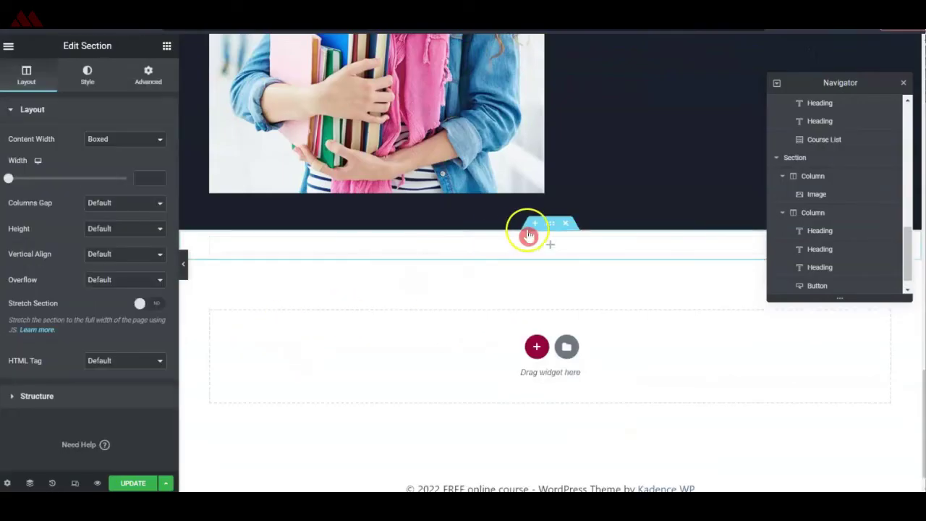
{"action": "left_click", "coordinate": [146, 75]}
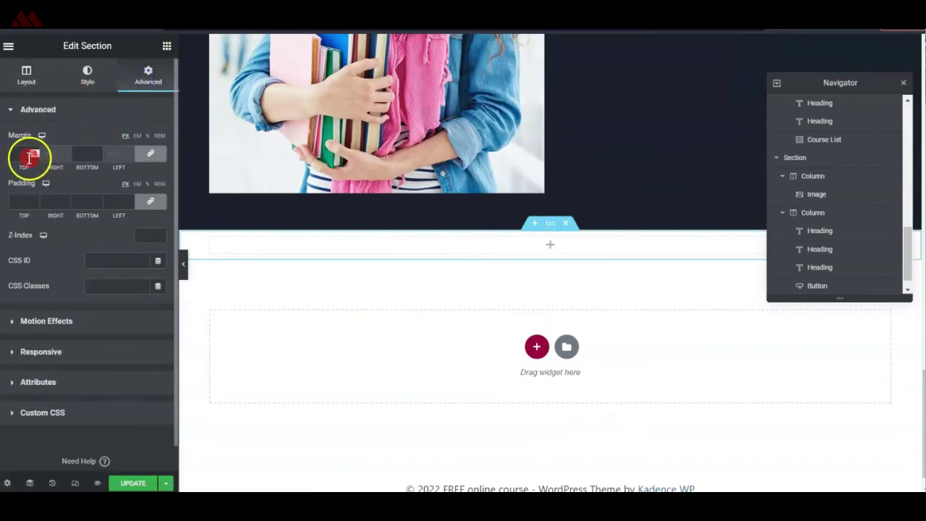
{"action": "type", "text": "50"}
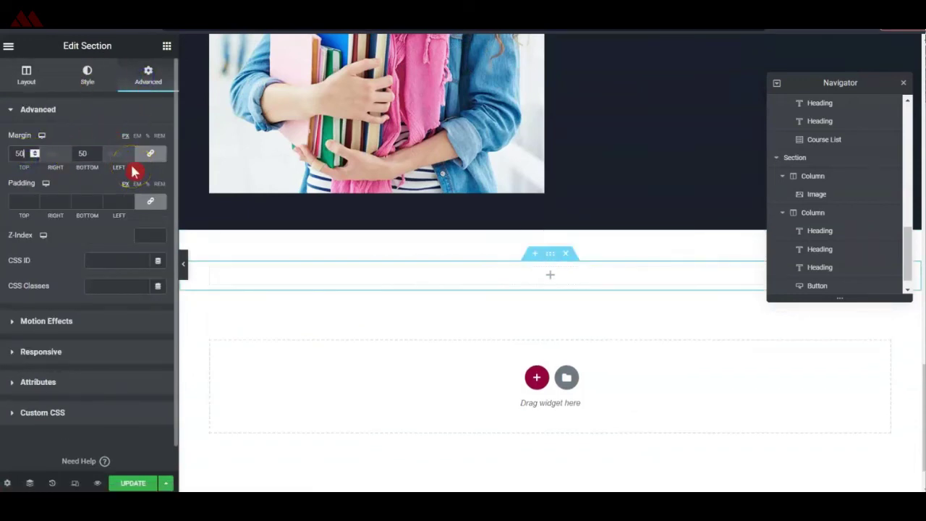
Find the Testimonial widget and place it in the new empty section
{"action": "left_click", "coordinate": [165, 48]}
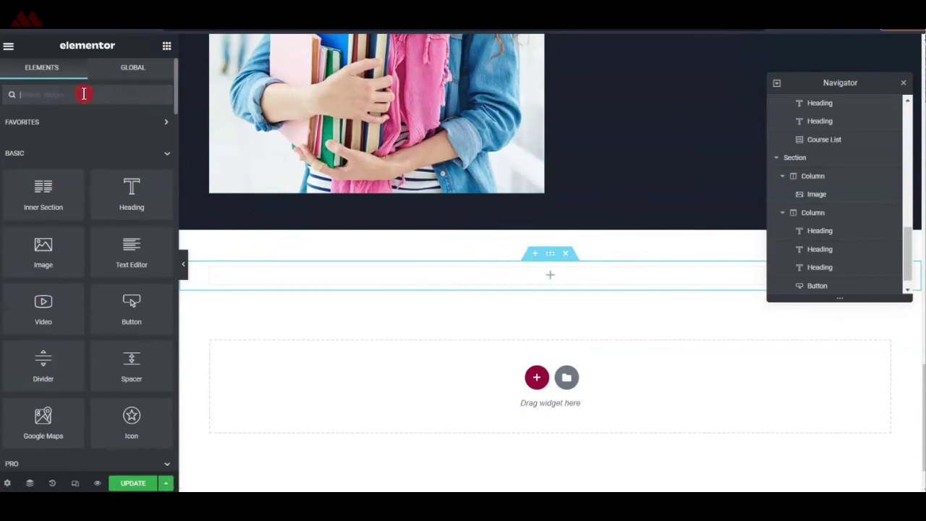
{"action": "type", "text": "test"}
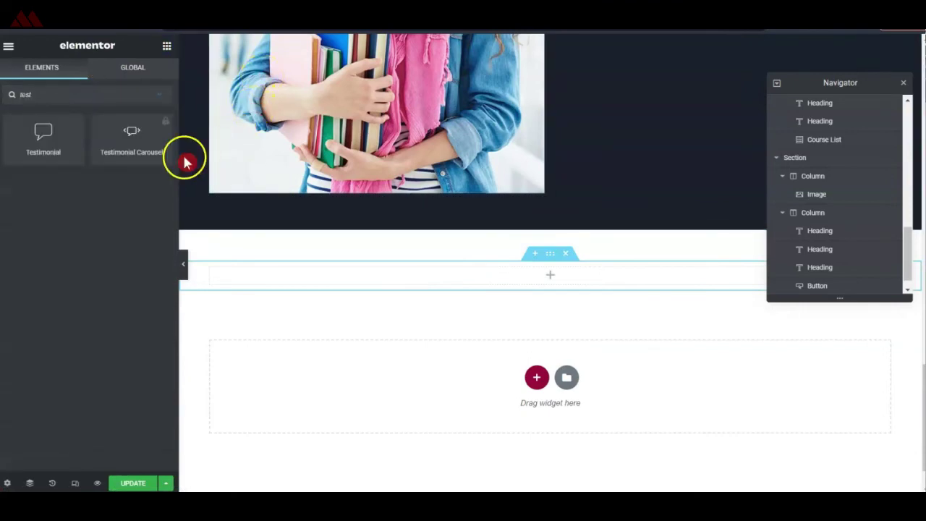
{"action": "left_click_drag", "start_coordinate": [43, 133], "coordinate": [533, 279]}
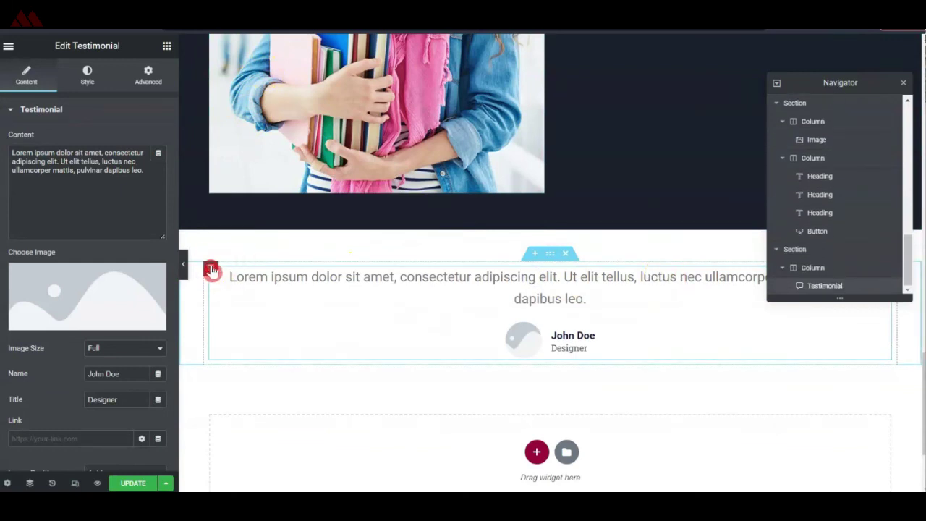
Duplicate the testimonial column twice to make a row of three testimonials
{"action": "right_click", "coordinate": [212, 269]}
{"action": "left_click", "coordinate": [232, 295]}
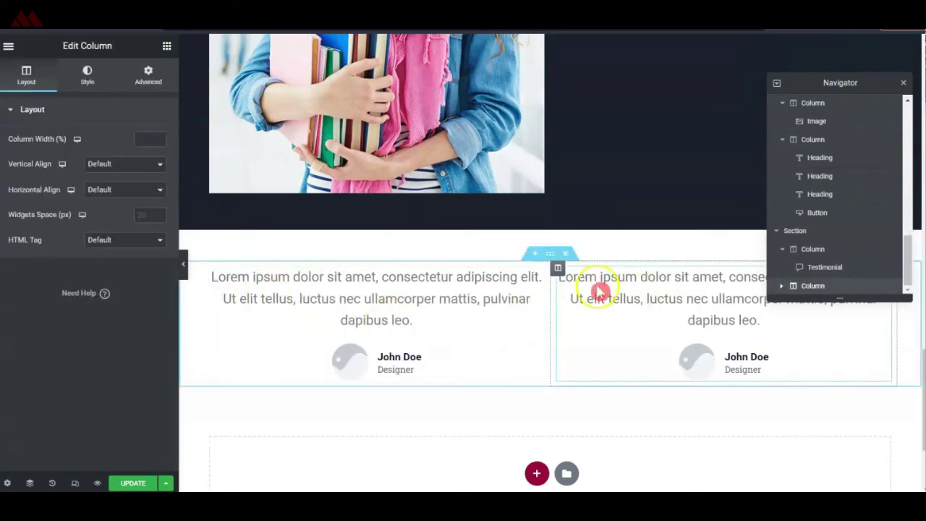
{"action": "right_click", "coordinate": [555, 267]}
{"action": "left_click", "coordinate": [579, 295]}
Set the padding of the testimonial columns to 20 px
{"action": "left_click", "coordinate": [206, 265]}
{"action": "left_click", "coordinate": [143, 83]}
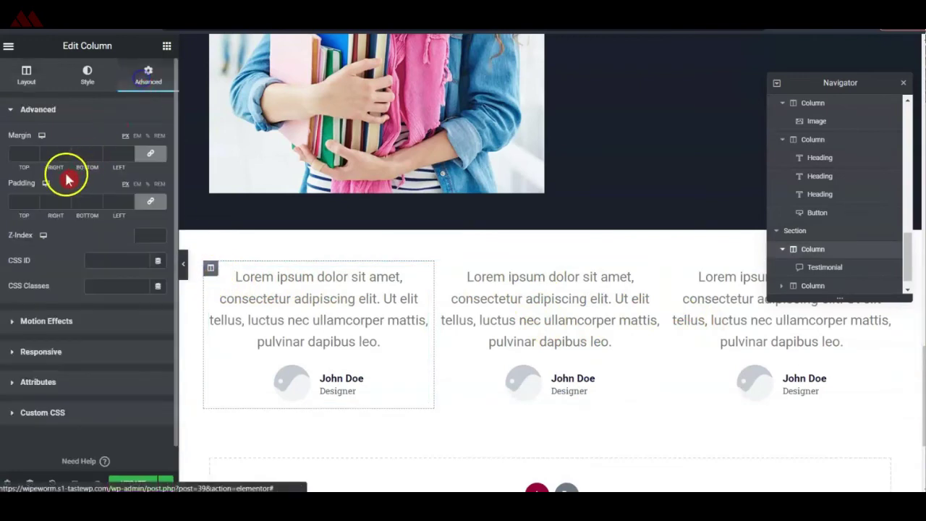
{"action": "left_click", "coordinate": [21, 201]}
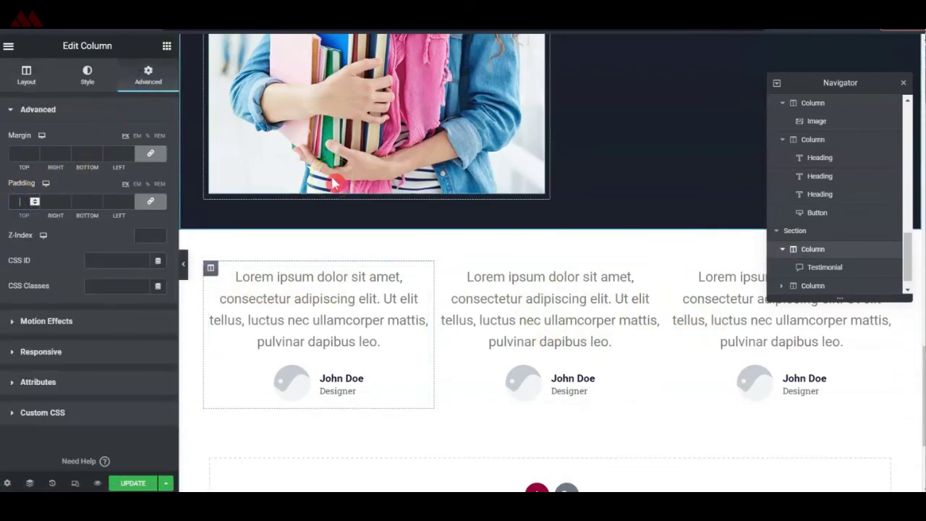
{"action": "type", "text": "20"}
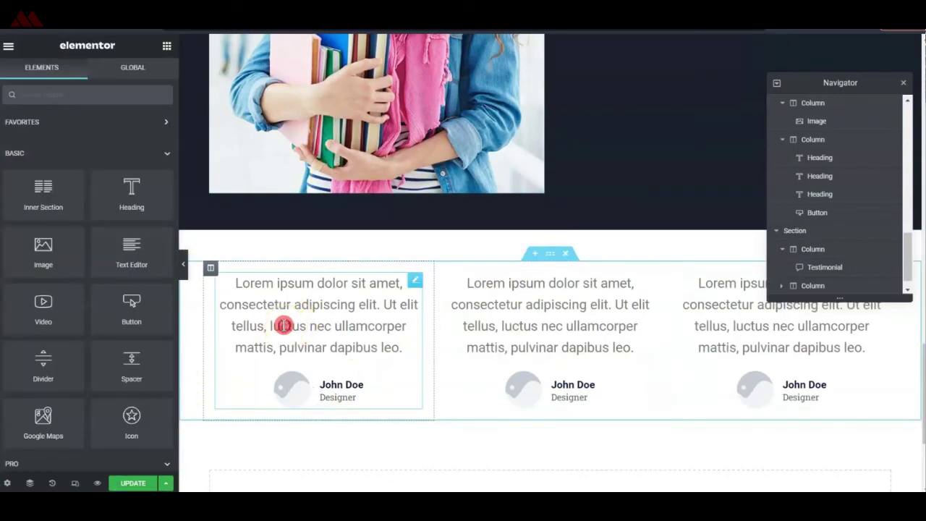
Set the first testimonial's image to the media library photo of the smiling man in a blue shirt
{"action": "left_click", "coordinate": [283, 325]}
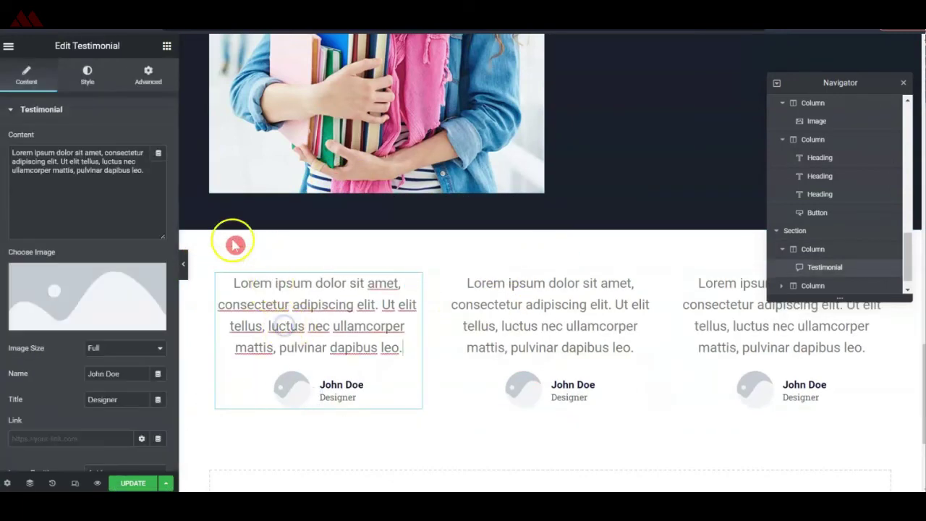
{"action": "left_click", "coordinate": [95, 164]}
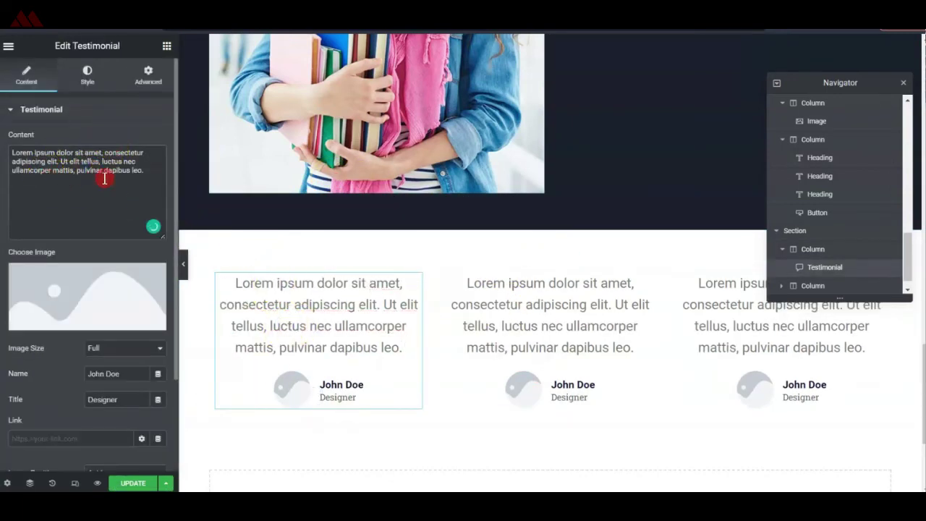
{"action": "left_click", "coordinate": [79, 283]}
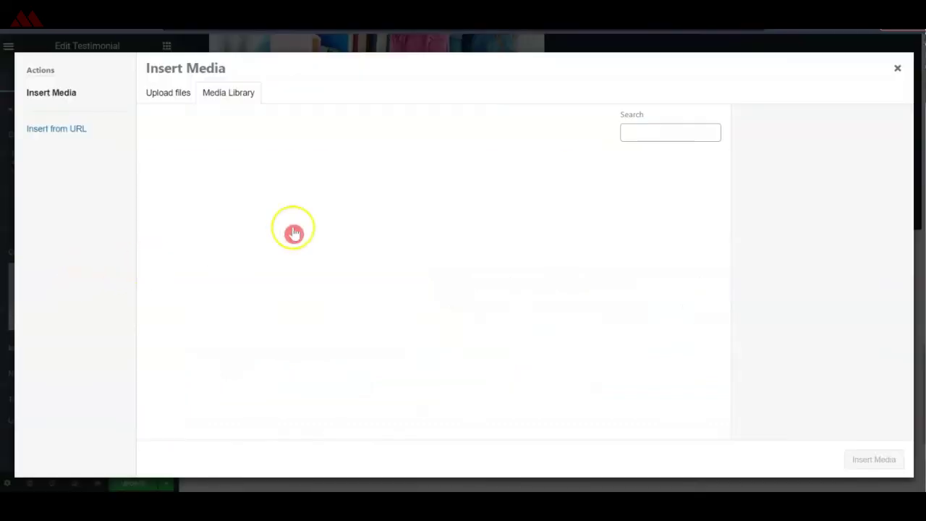
{"action": "left_click", "coordinate": [453, 196]}
{"action": "left_click", "coordinate": [552, 211]}
{"action": "left_click", "coordinate": [871, 459]}
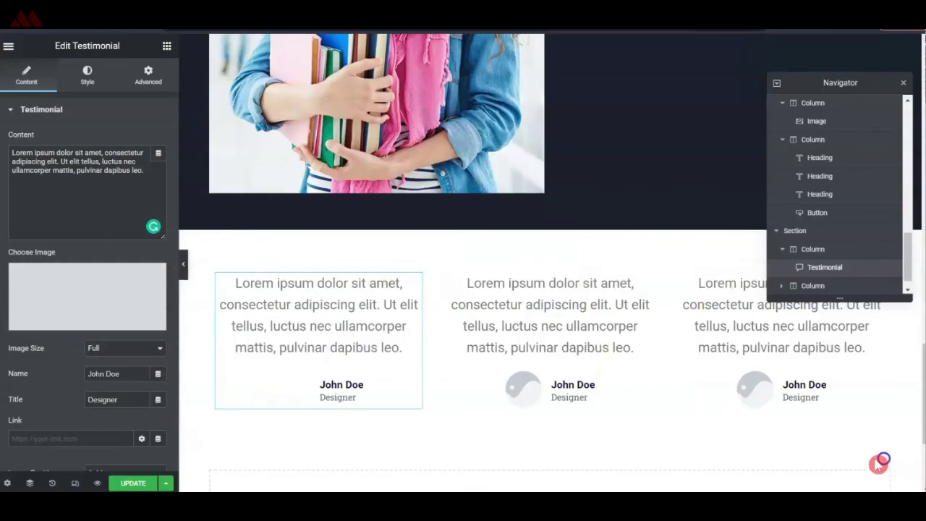
Set the second testimonial's image to the woman in the pink sweater and the third's to the dark-haired woman, instructor-2-1.jpg
{"action": "left_click", "coordinate": [531, 392]}
{"action": "left_click", "coordinate": [39, 285]}
{"action": "left_click", "coordinate": [675, 202]}
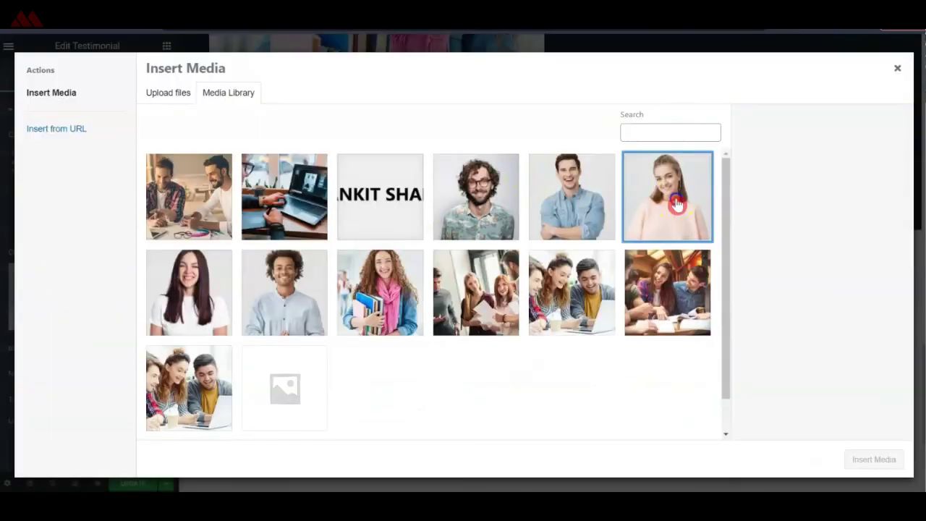
{"action": "left_click", "coordinate": [880, 458]}
{"action": "left_click", "coordinate": [772, 391]}
{"action": "left_click", "coordinate": [109, 289]}
{"action": "left_click", "coordinate": [186, 279]}
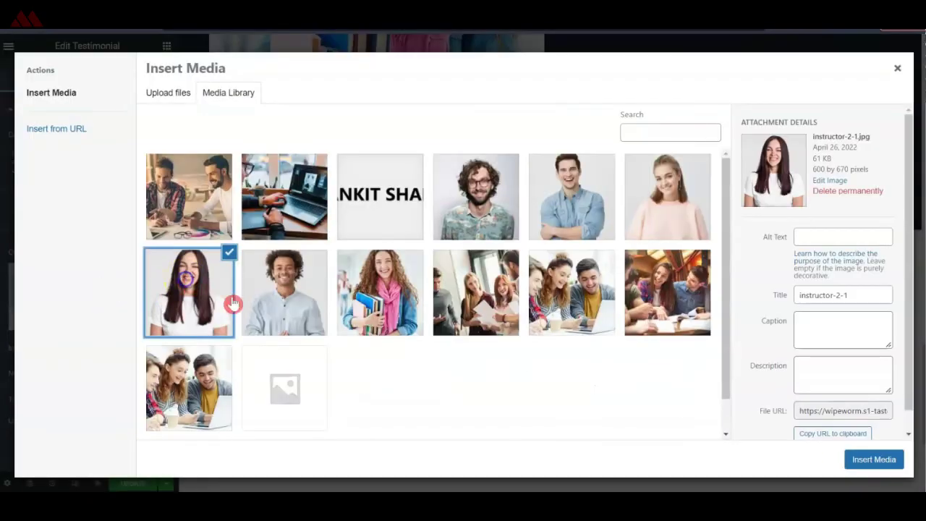
{"action": "left_click", "coordinate": [866, 467]}
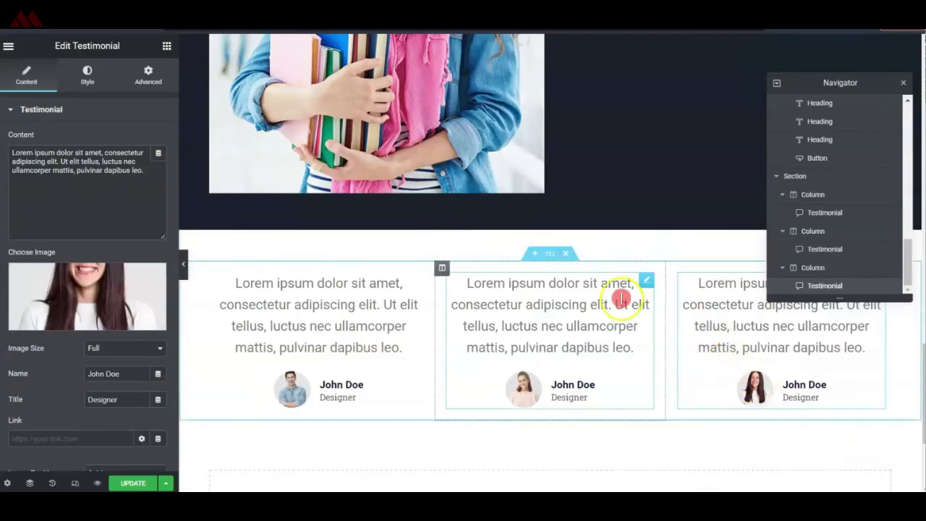
Add a single-column section above the testimonials and paste a copy of the ALL COURSES heading into it
{"action": "left_click", "coordinate": [536, 255]}
{"action": "left_click", "coordinate": [262, 376]}
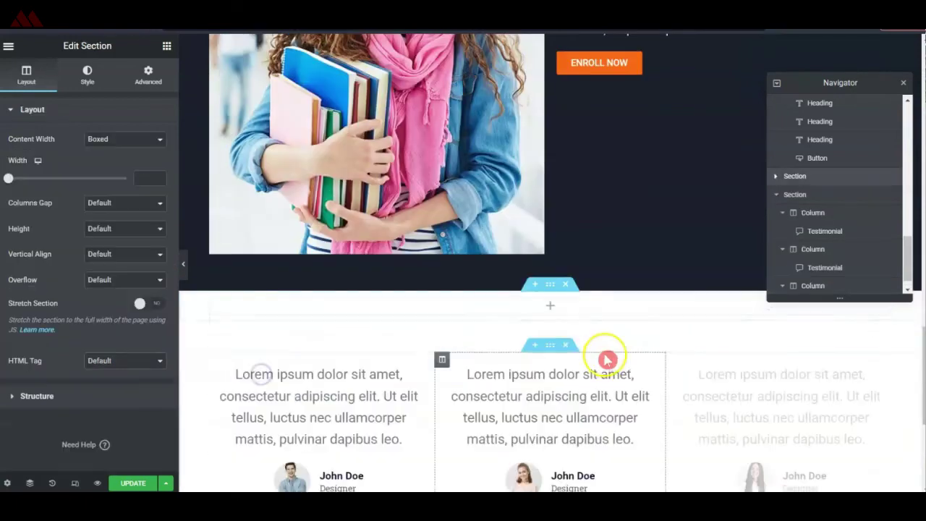
{"action": "scroll", "coordinate": [593, 155], "scroll_direction": "up", "scroll_amount": 10}
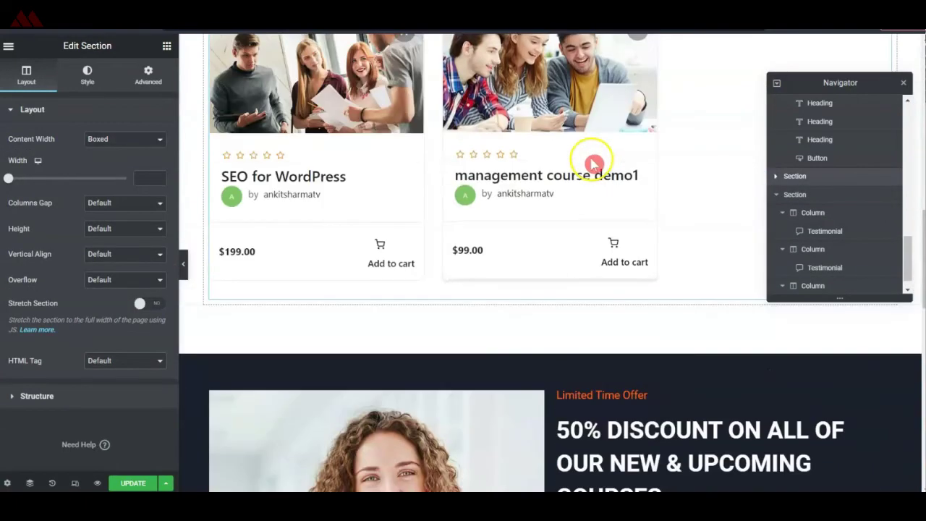
{"action": "scroll", "coordinate": [593, 186], "scroll_direction": "up", "scroll_amount": 1}
{"action": "right_click", "coordinate": [538, 309]}
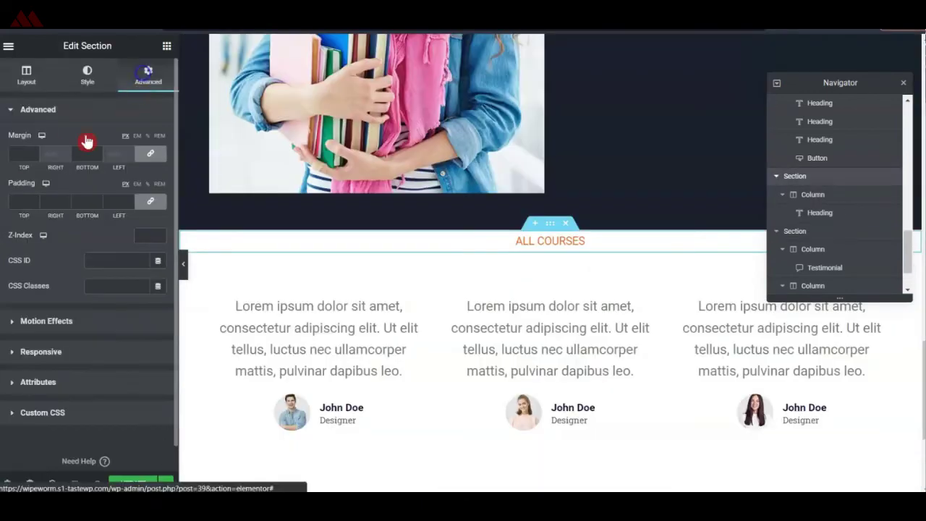
Set the new heading section's margin to 100 px on top and 0 at the bottom, and the testimonial section's margin to 0
{"action": "left_click", "coordinate": [24, 154]}
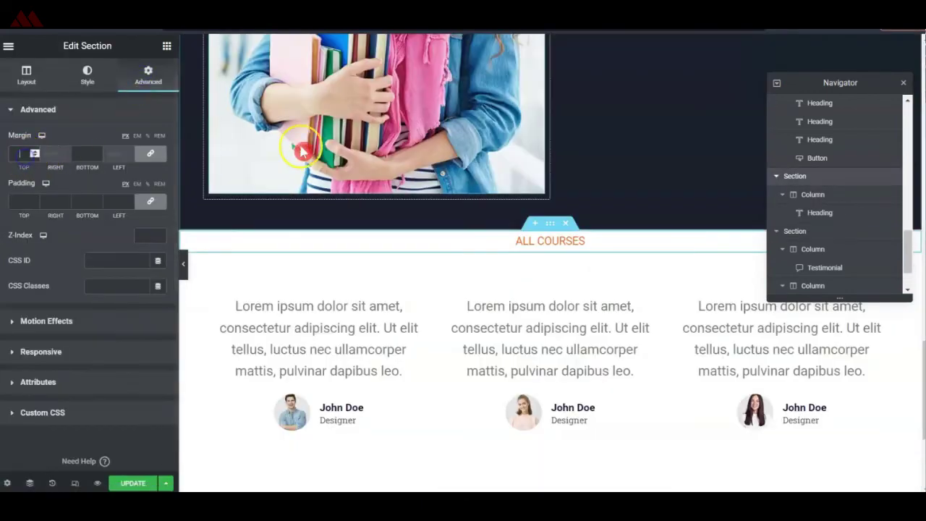
{"action": "type", "text": "100"}
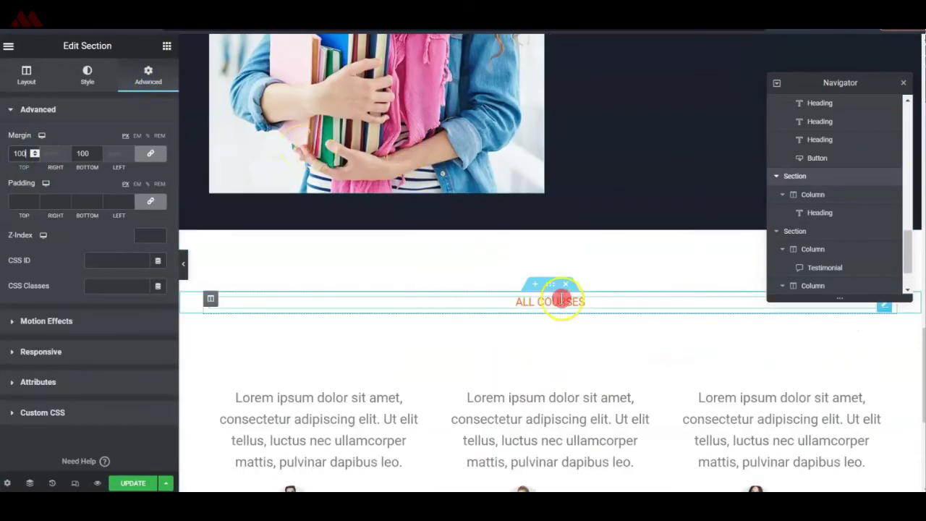
{"action": "left_click", "coordinate": [551, 371]}
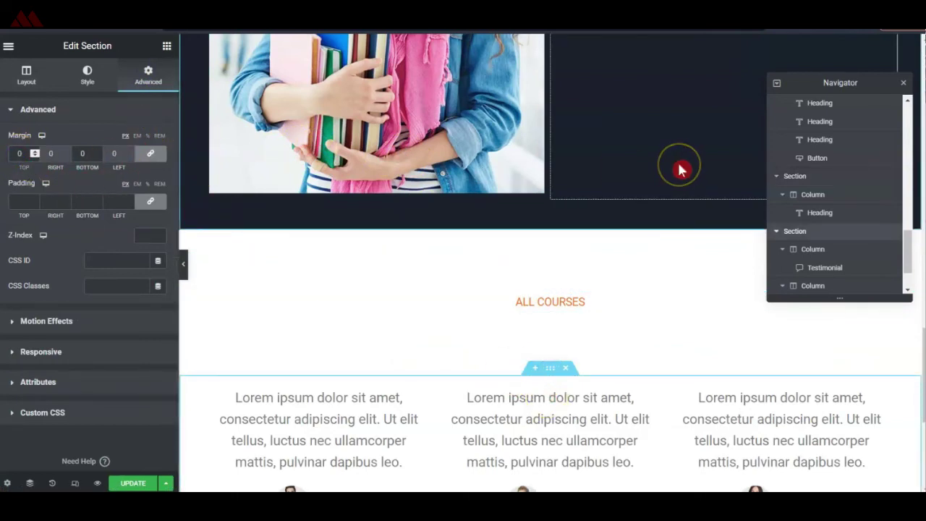
{"action": "scroll", "coordinate": [692, 192], "scroll_direction": "down", "scroll_amount": 1}
{"action": "left_click", "coordinate": [551, 224]}
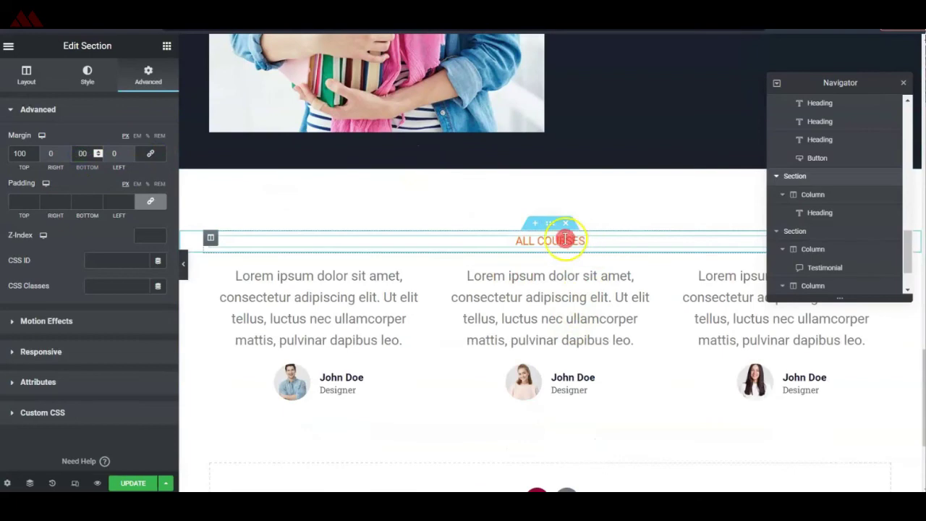
Copy the Explore Popular Courses heading below the new ALL COURSES heading and change its text to WHAT OUR STUDENTS SAY
{"action": "scroll", "coordinate": [602, 207], "scroll_direction": "up", "scroll_amount": 6}
{"action": "scroll", "coordinate": [603, 206], "scroll_direction": "down", "scroll_amount": 5}
{"action": "right_click", "coordinate": [589, 286]}
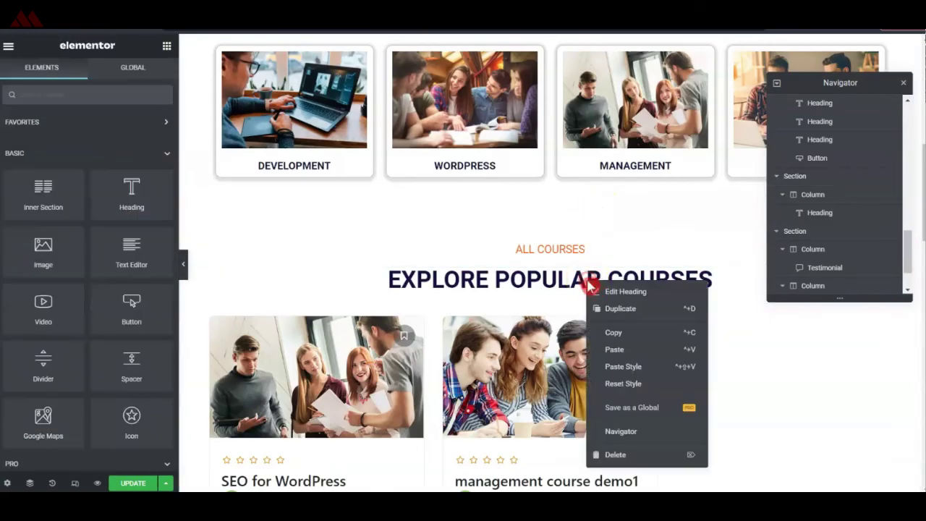
{"action": "left_click", "coordinate": [613, 334]}
{"action": "scroll", "coordinate": [600, 318], "scroll_direction": "down", "scroll_amount": 13}
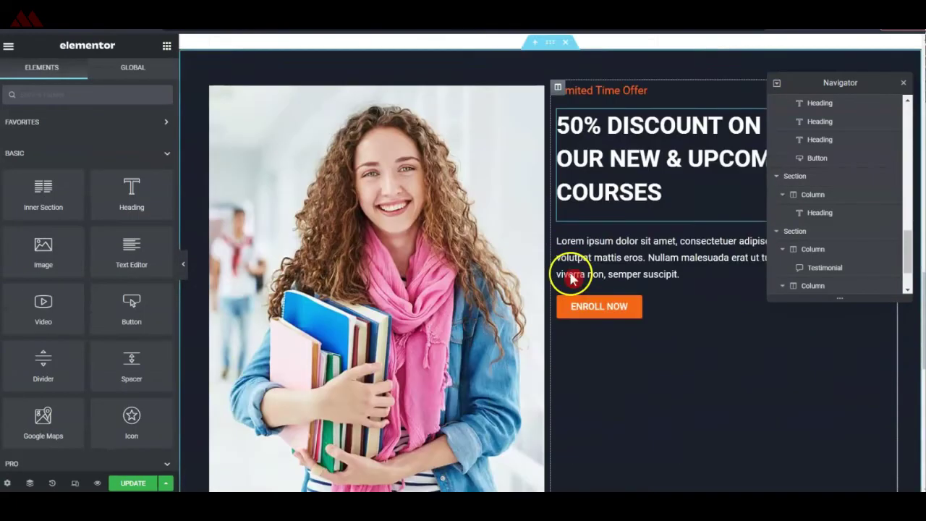
{"action": "right_click", "coordinate": [589, 241]}
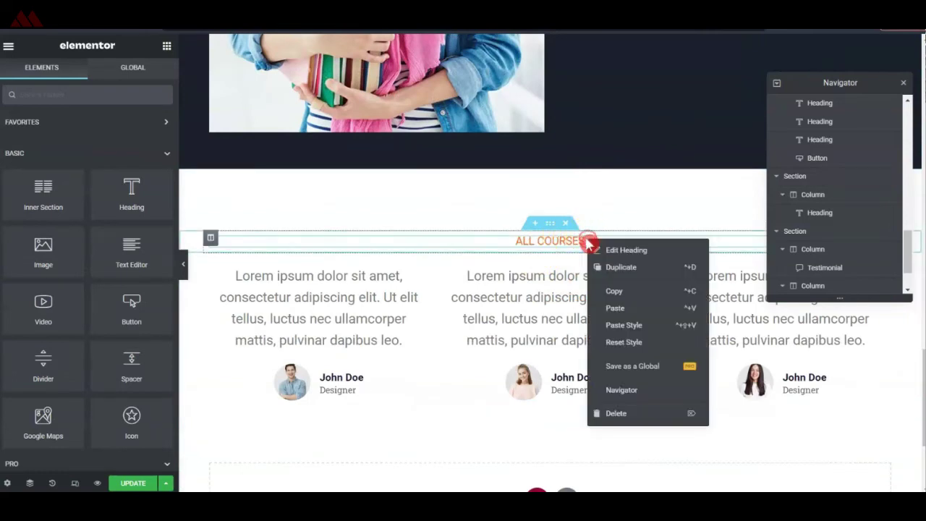
{"action": "left_click", "coordinate": [619, 308]}
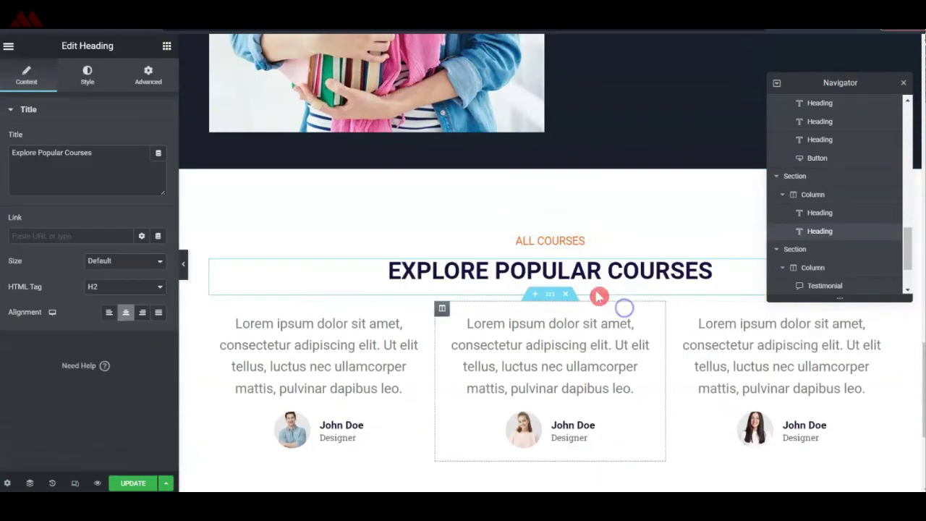
{"action": "triple_click", "coordinate": [153, 179]}
{"action": "key", "text": "ctrl+v"}
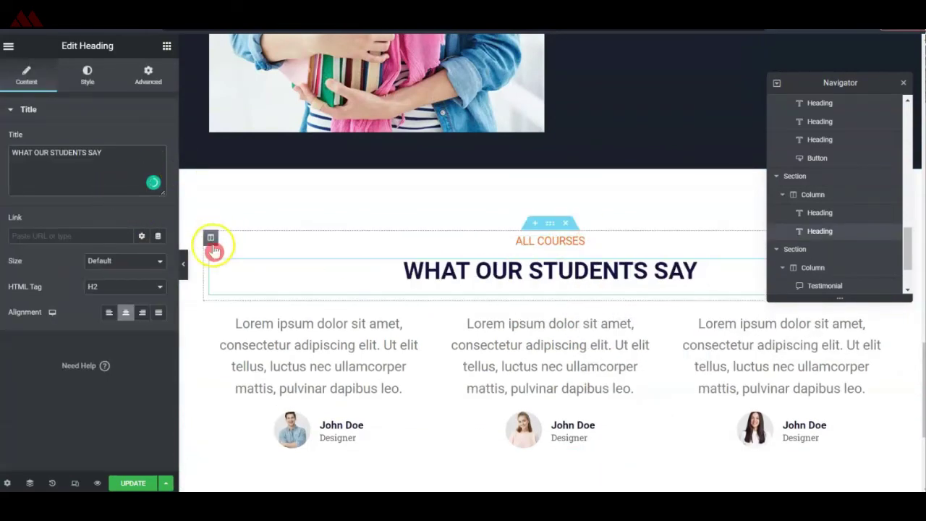
Set the content text size of the first testimonial to 18 px
{"action": "scroll", "coordinate": [234, 231], "scroll_direction": "down", "scroll_amount": 2}
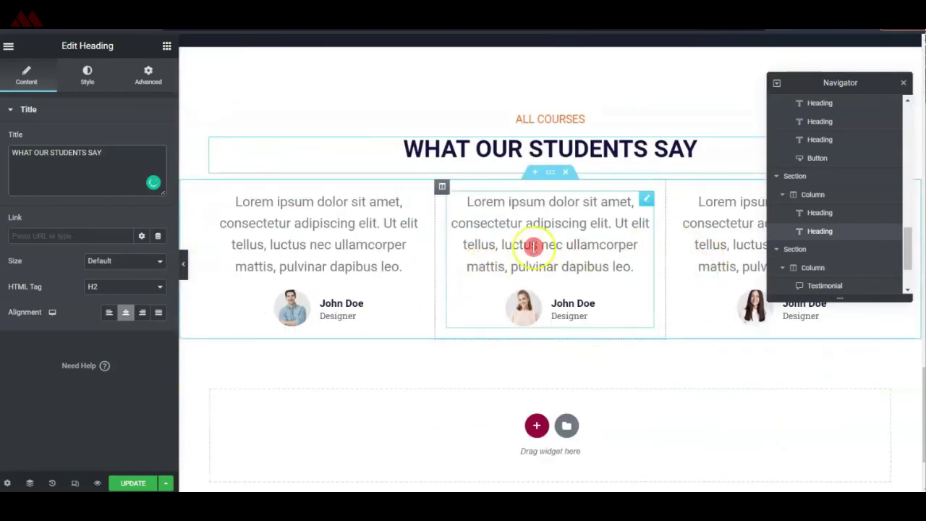
{"action": "left_click", "coordinate": [417, 200]}
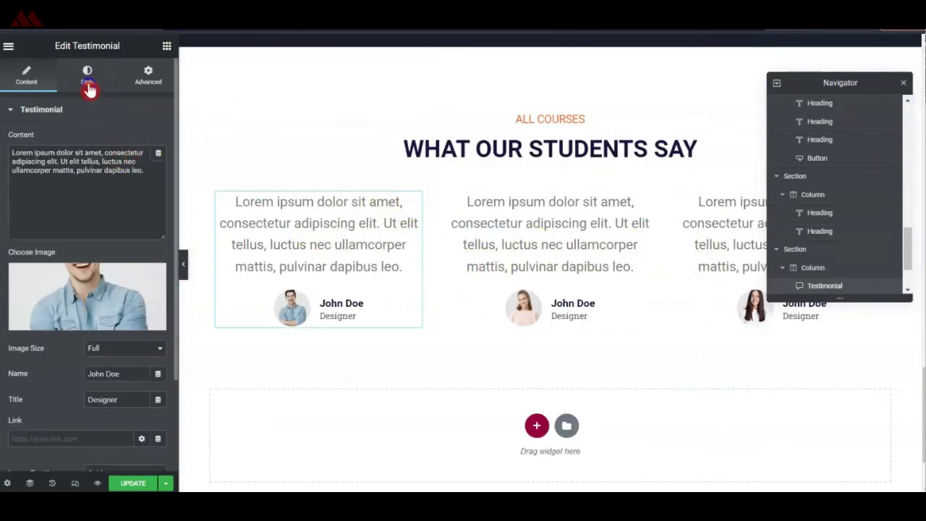
{"action": "left_click", "coordinate": [87, 74]}
{"action": "left_click", "coordinate": [159, 166]}
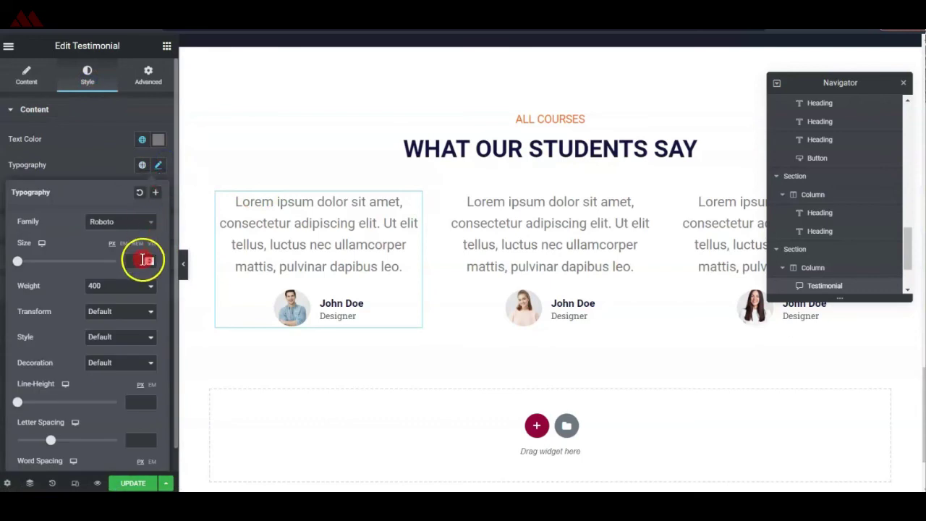
{"action": "type", "text": "13"}
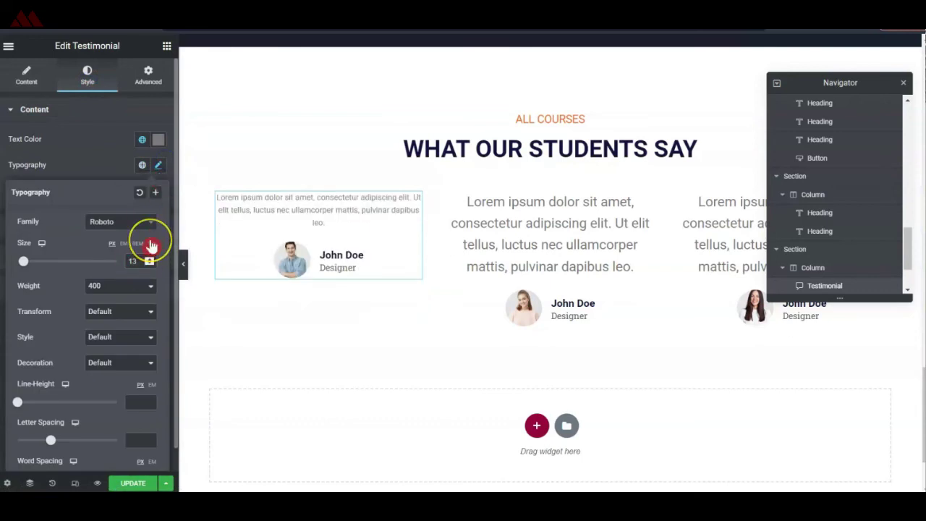
{"action": "key", "text": "Up"}
{"action": "key", "text": "Up"}
{"action": "key", "text": "Up"}
{"action": "key", "text": "Up"}
{"action": "key", "text": "Up"}
{"action": "key", "text": "Down"}
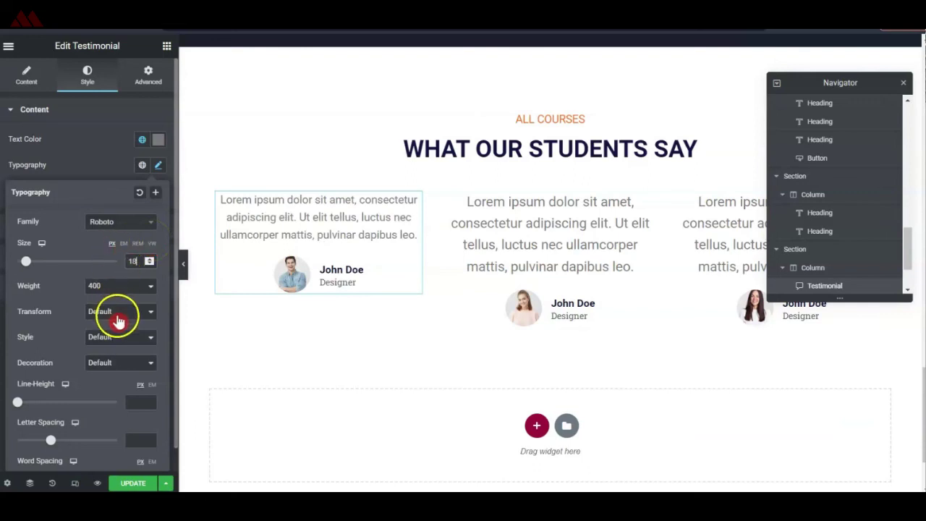
Make the first testimonial's content text italic and update the page
{"action": "left_click", "coordinate": [118, 337]}
{"action": "left_click", "coordinate": [113, 369]}
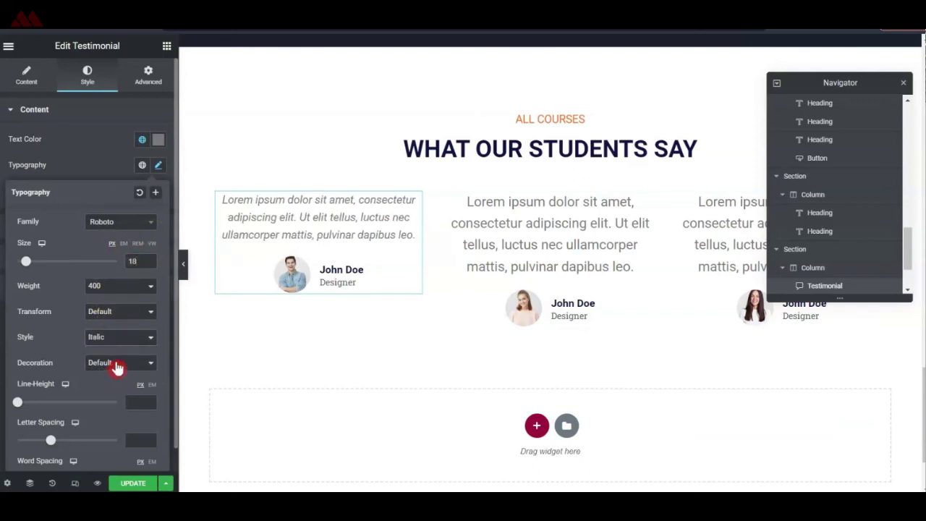
{"action": "left_click", "coordinate": [134, 484]}
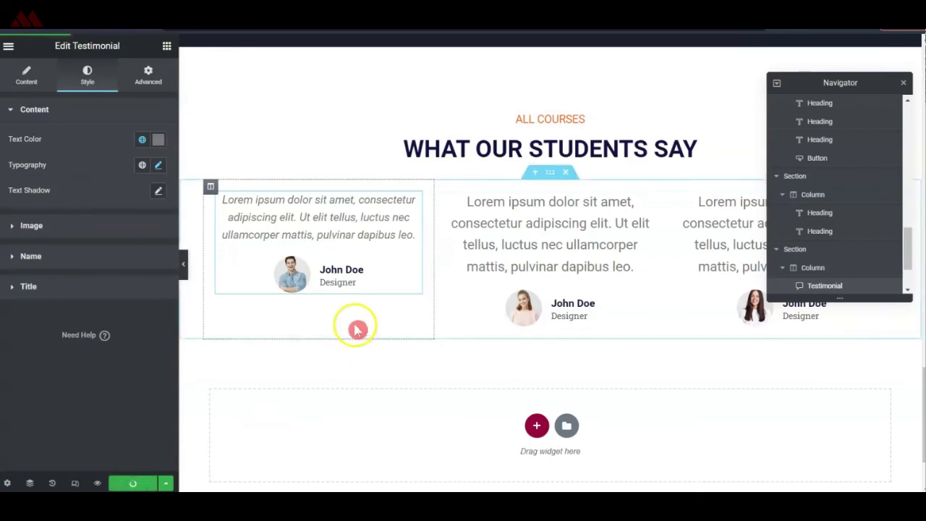
Copy the first testimonial's style to the second and third testimonials and update the page
{"action": "right_click", "coordinate": [415, 200]}
{"action": "left_click", "coordinate": [437, 244]}
{"action": "right_click", "coordinate": [646, 203]}
{"action": "left_click", "coordinate": [673, 290]}
{"action": "left_click", "coordinate": [132, 483]}
Review the published home page from the testimonials up to the hero and open the site's All Courses page
{"action": "left_click", "coordinate": [536, 340]}
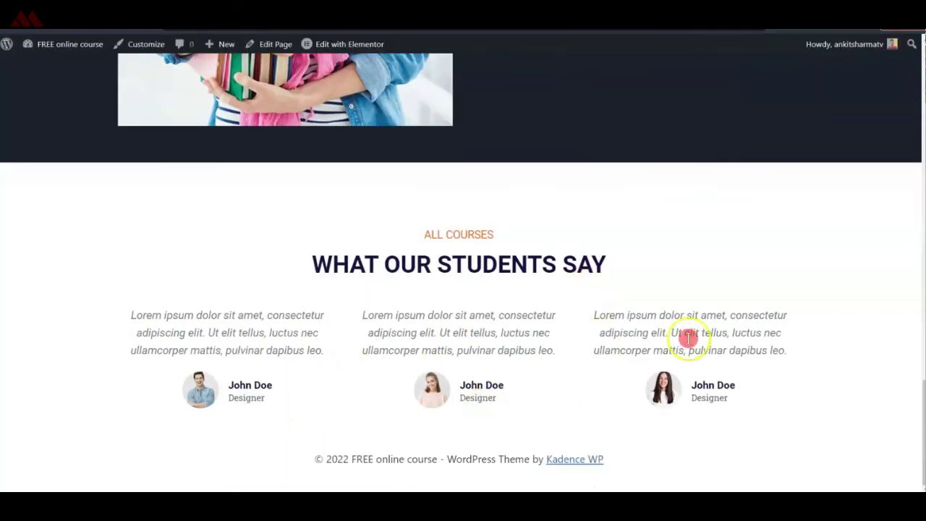
{"action": "scroll", "coordinate": [805, 362], "scroll_direction": "up", "scroll_amount": 5}
{"action": "scroll", "coordinate": [805, 362], "scroll_direction": "up", "scroll_amount": 10}
{"action": "left_click", "coordinate": [688, 76]}
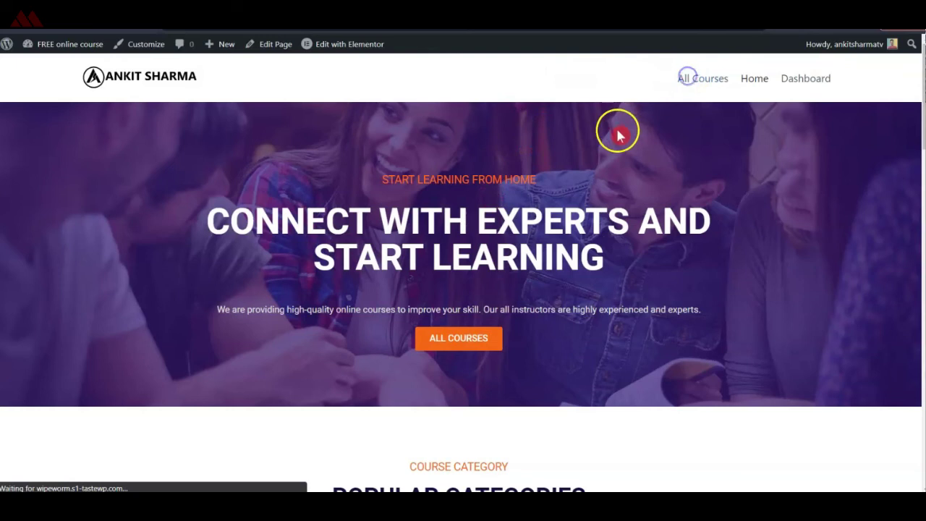
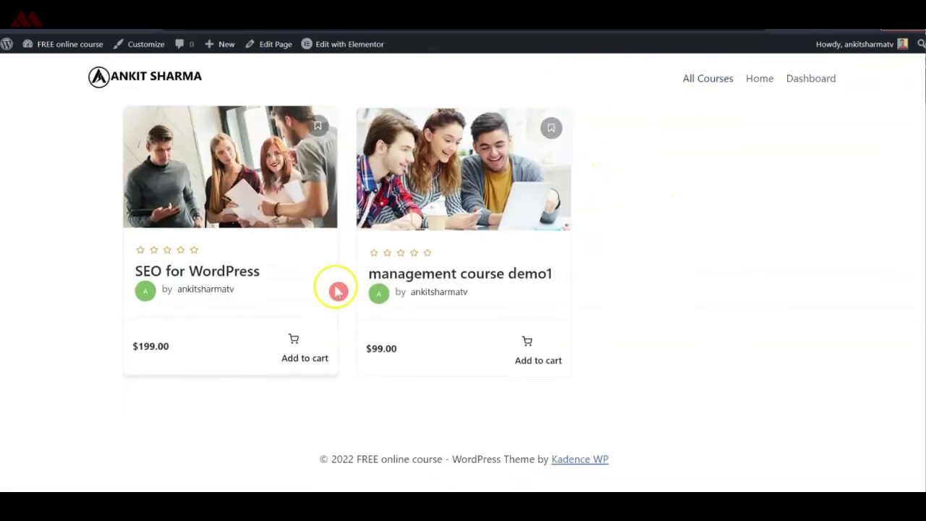
Edit the All Courses page settings to use the default page layout with the page title enabled, and update the page
{"action": "left_click", "coordinate": [268, 47]}
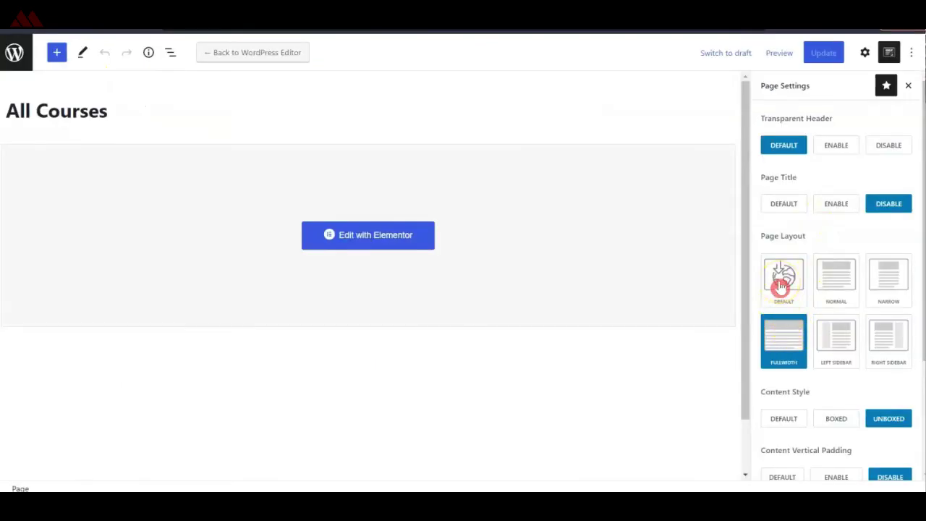
{"action": "left_click", "coordinate": [782, 285]}
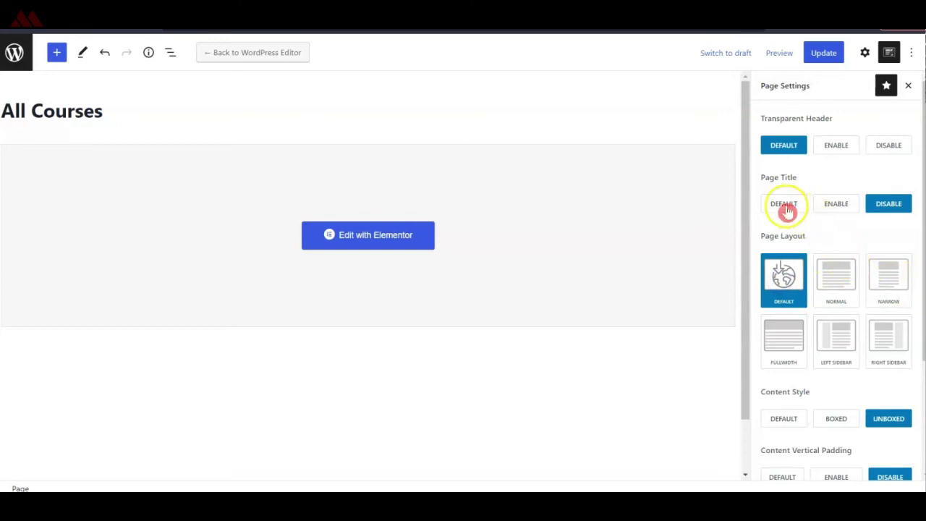
{"action": "left_click", "coordinate": [832, 205]}
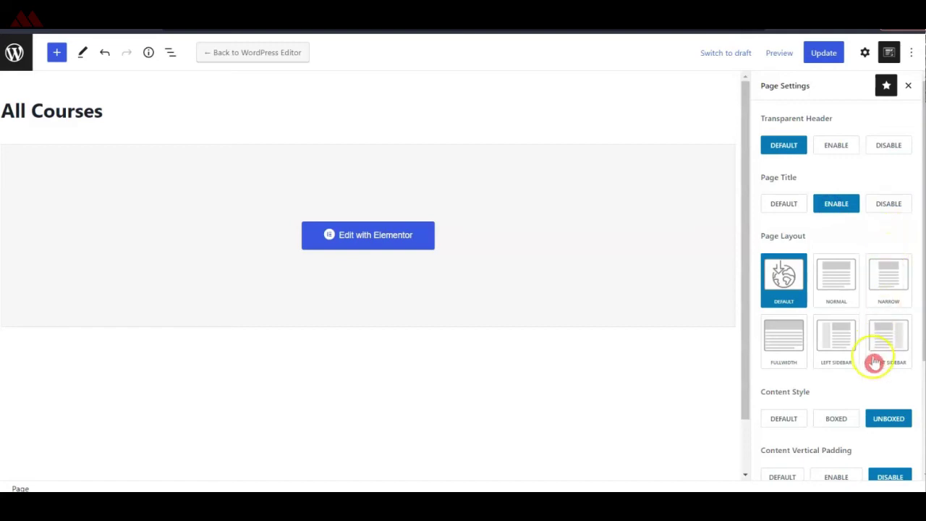
{"action": "scroll", "coordinate": [874, 361], "scroll_direction": "down", "scroll_amount": 1}
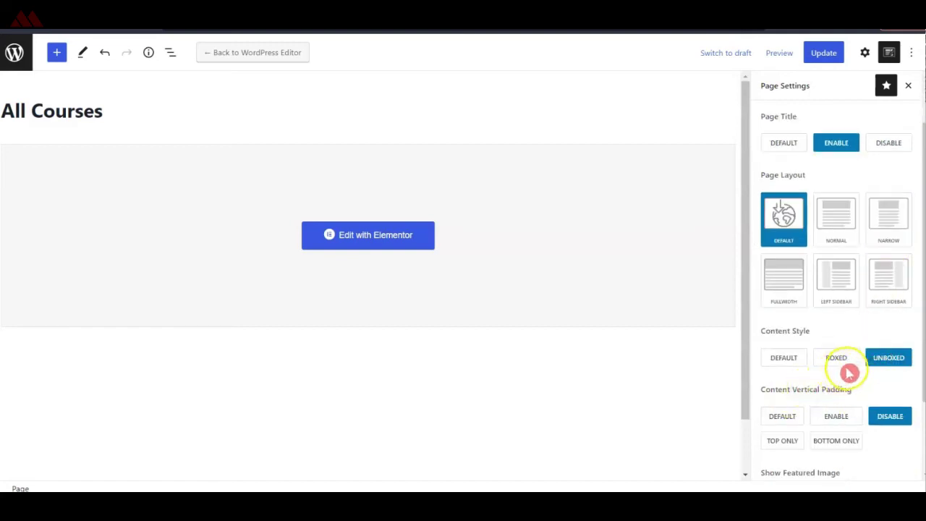
{"action": "scroll", "coordinate": [906, 383], "scroll_direction": "down", "scroll_amount": 2}
{"action": "scroll", "coordinate": [879, 391], "scroll_direction": "up", "scroll_amount": 3}
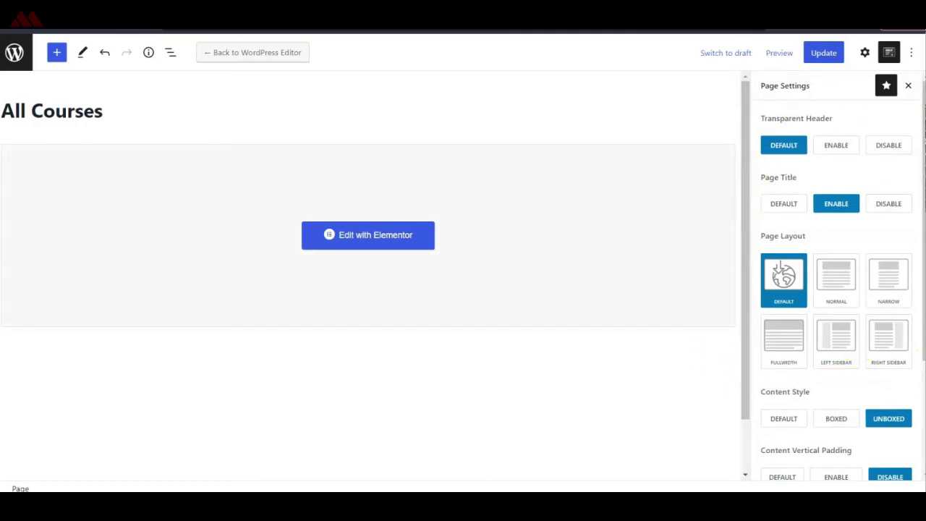
{"action": "left_click", "coordinate": [823, 54]}
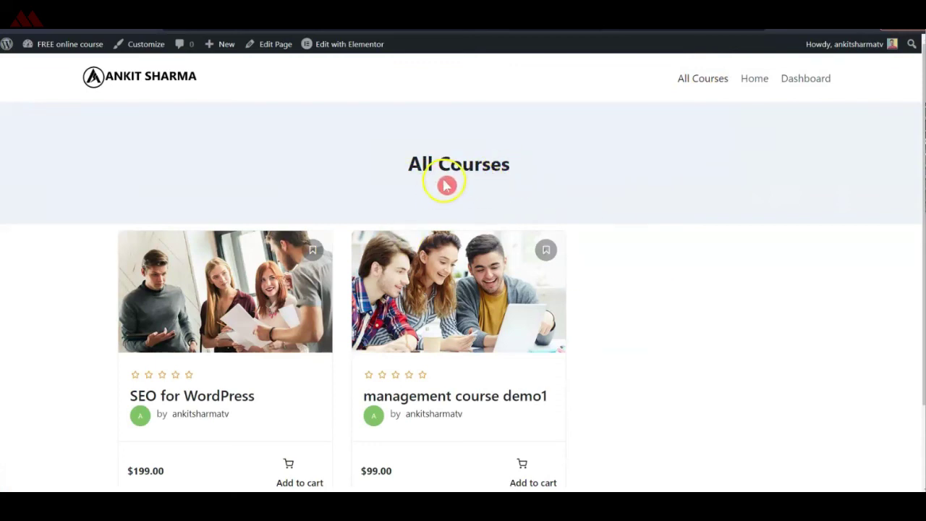
Customize the page layout design so the page title background uses the banner-3.jpg image from the media library
{"action": "left_click", "coordinate": [157, 44]}
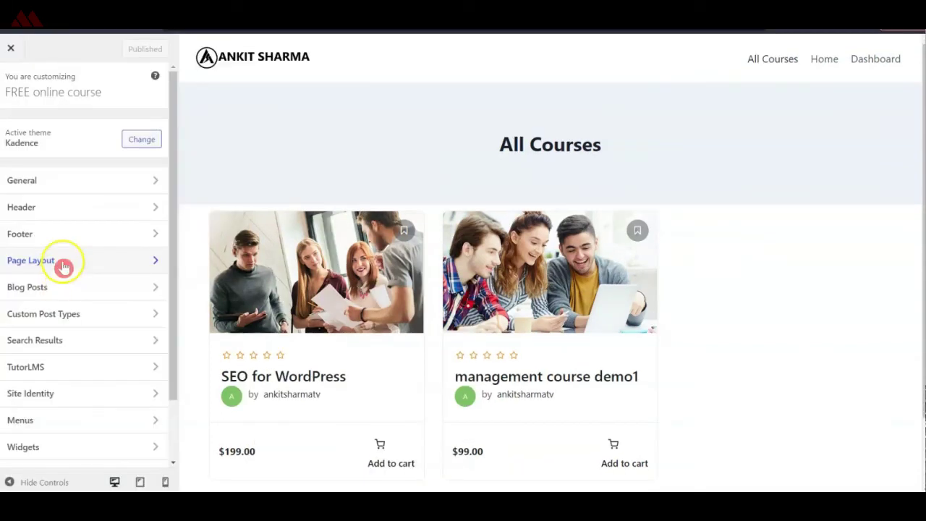
{"action": "left_click", "coordinate": [63, 263]}
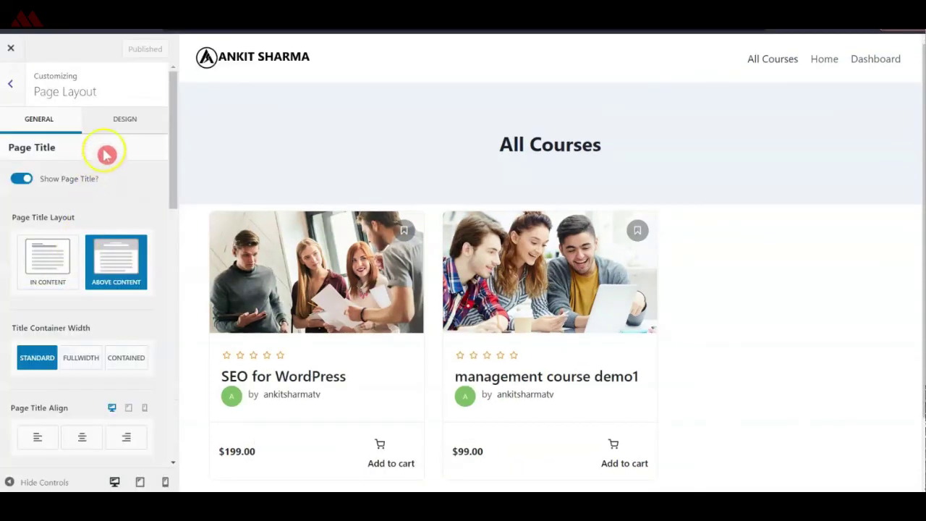
{"action": "left_click", "coordinate": [118, 123]}
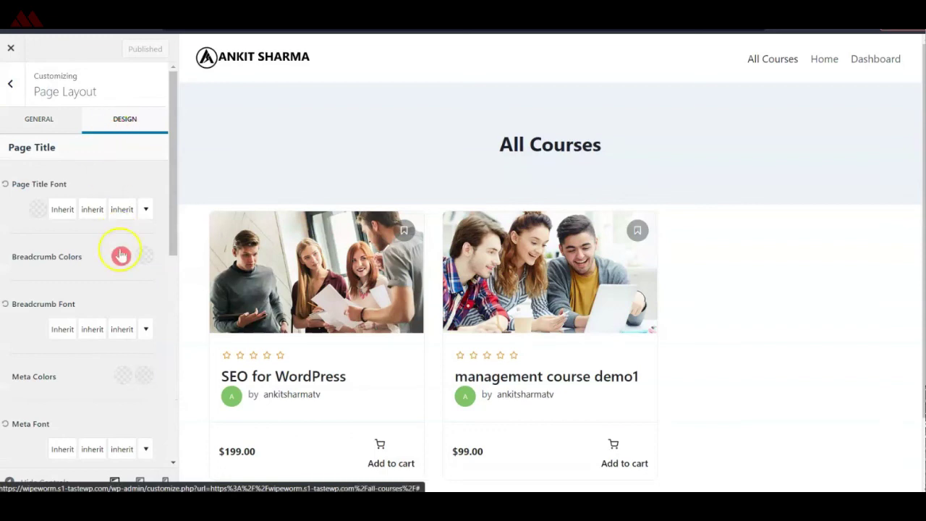
{"action": "scroll", "coordinate": [86, 218], "scroll_direction": "down", "scroll_amount": 3}
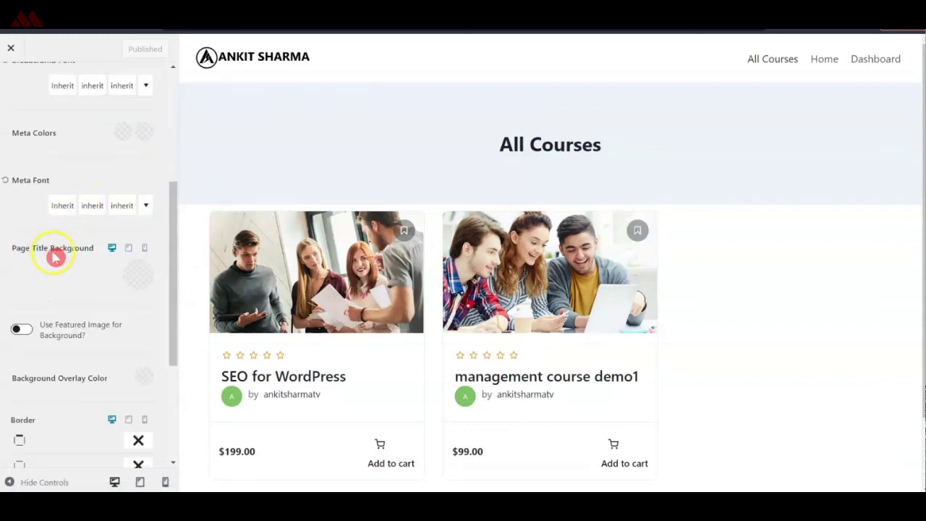
{"action": "left_click", "coordinate": [122, 286]}
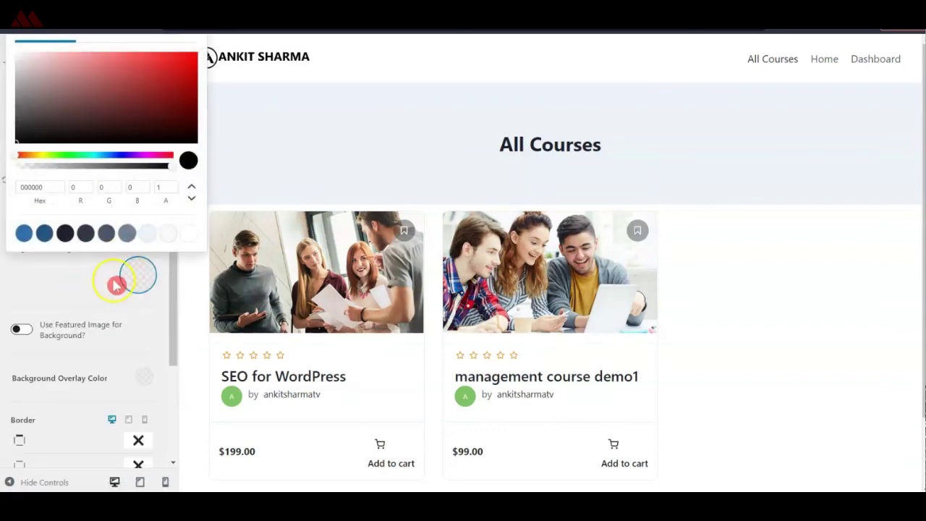
{"action": "left_click", "coordinate": [163, 153]}
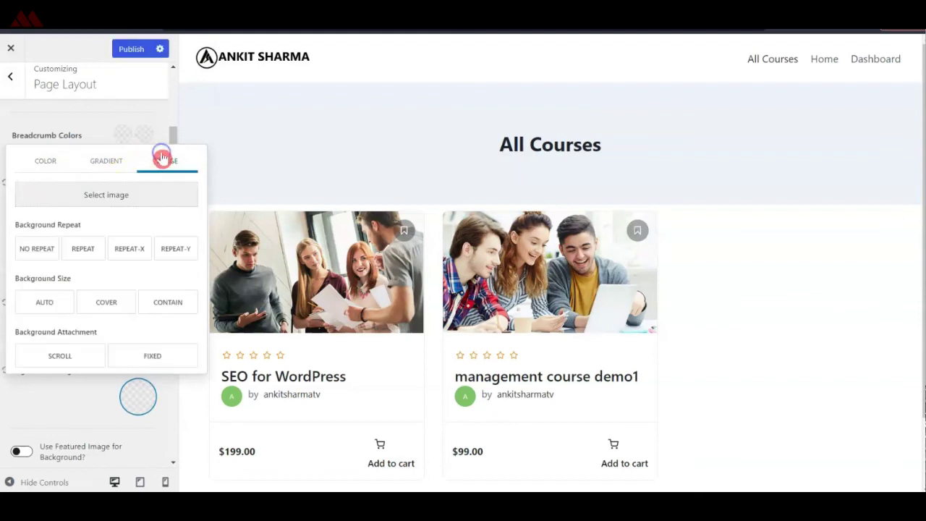
{"action": "left_click", "coordinate": [119, 196]}
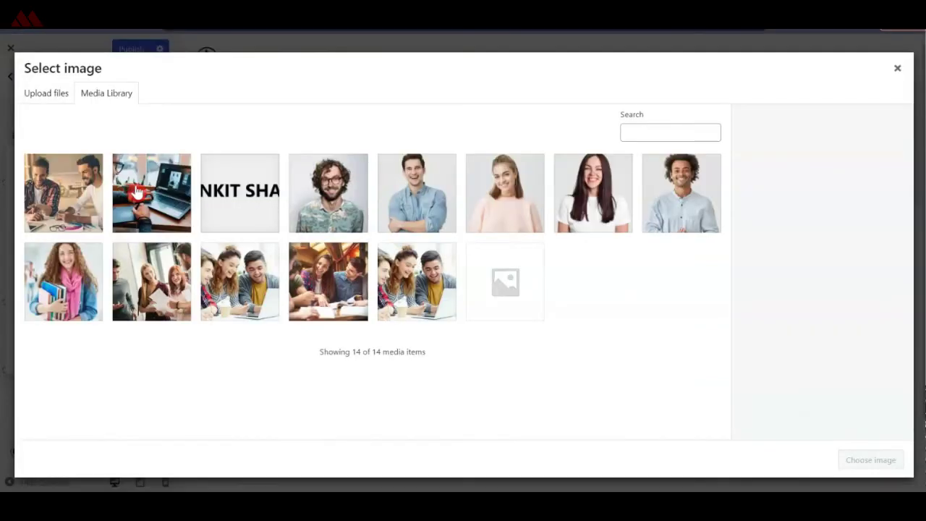
{"action": "left_click", "coordinate": [296, 288]}
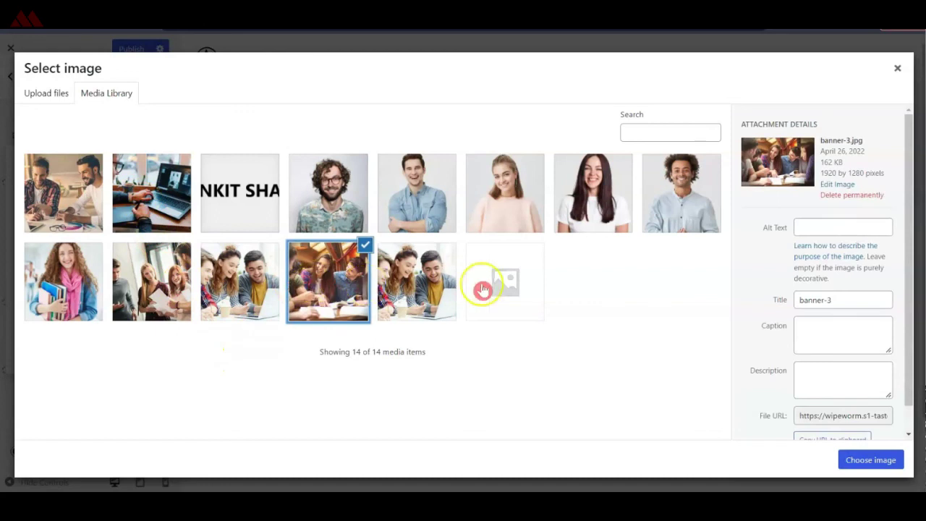
{"action": "left_click", "coordinate": [871, 460]}
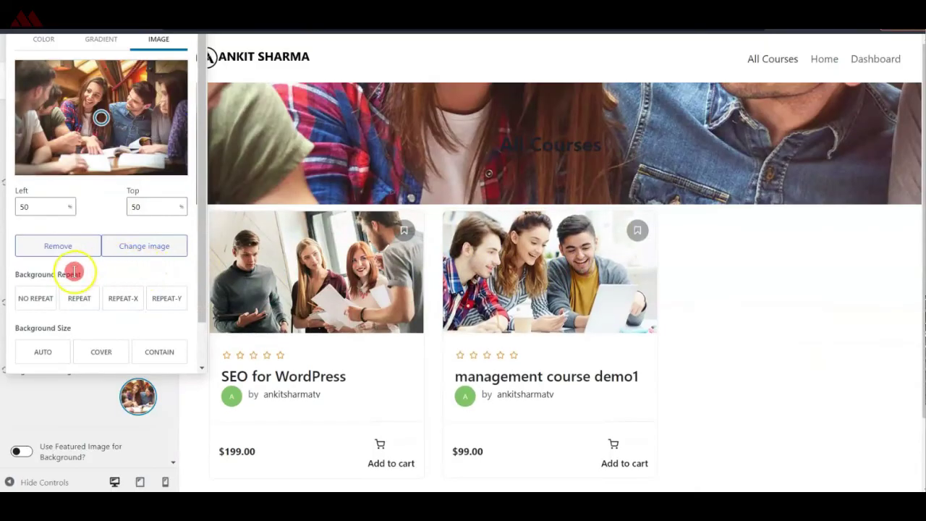
Set the page title background image to No Repeat with the Cover size
{"action": "left_click", "coordinate": [40, 299]}
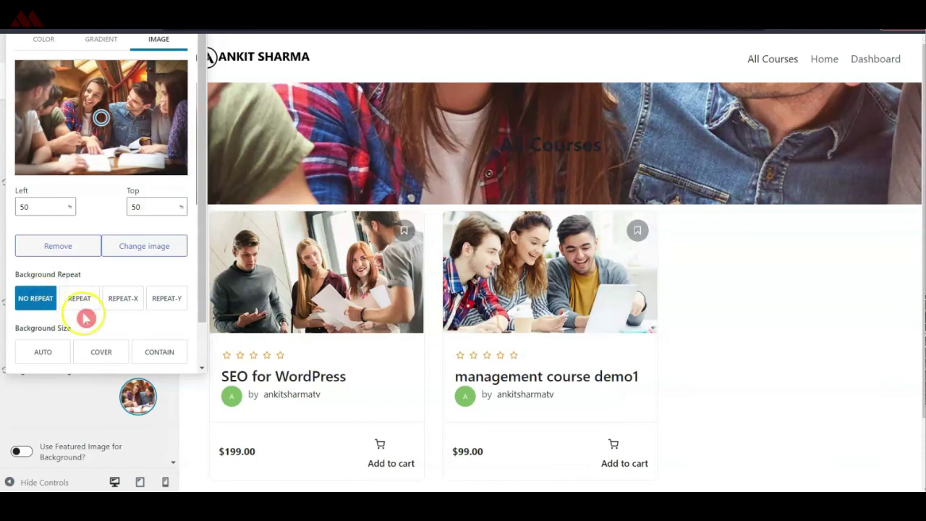
{"action": "left_click", "coordinate": [96, 352]}
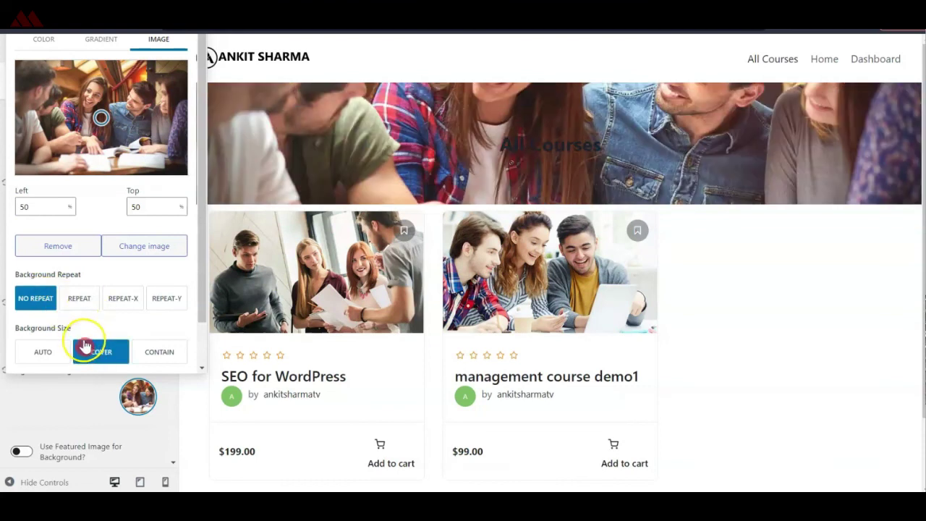
{"action": "left_click", "coordinate": [41, 260]}
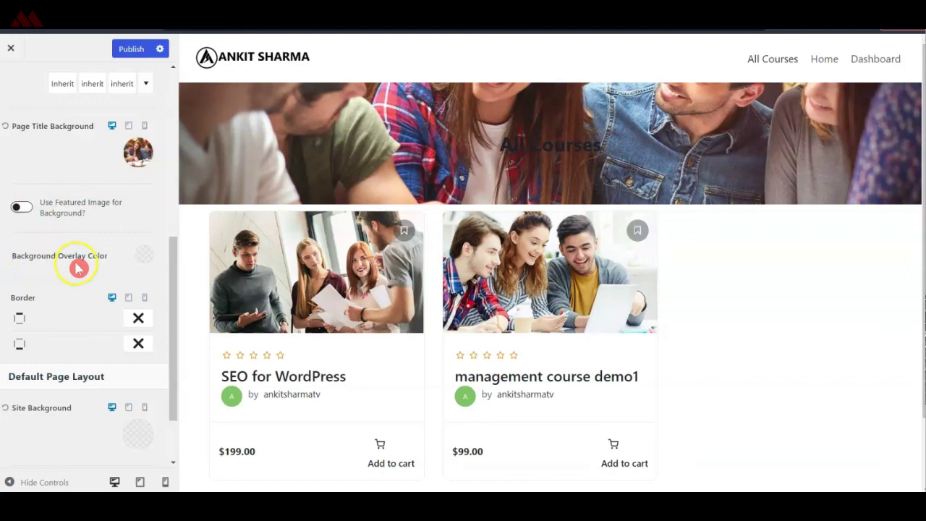
Apply a linear blue-to-purple gradient as the page title's background overlay and lower the purple stop's opacity to about half (#9B51E078)
{"action": "left_click", "coordinate": [144, 259]}
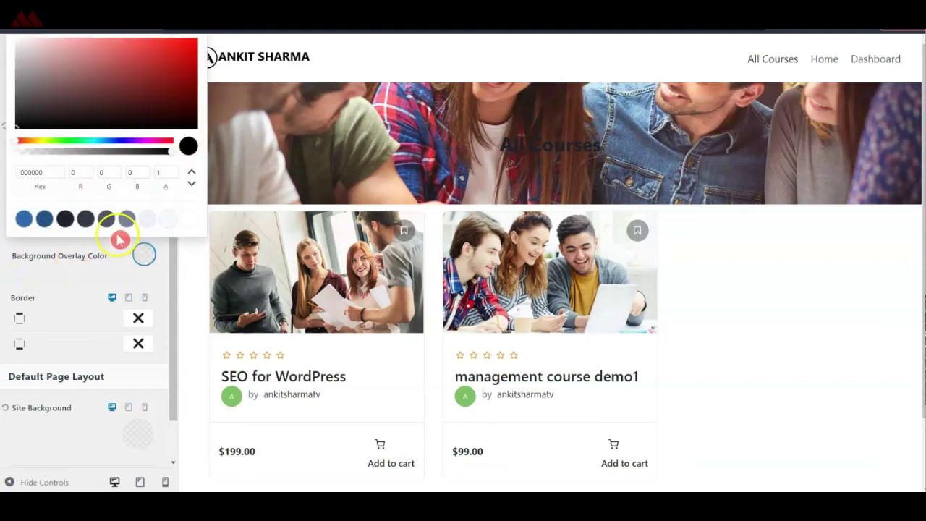
{"action": "scroll", "coordinate": [35, 299], "scroll_direction": "up", "scroll_amount": 3}
{"action": "left_click", "coordinate": [139, 199]}
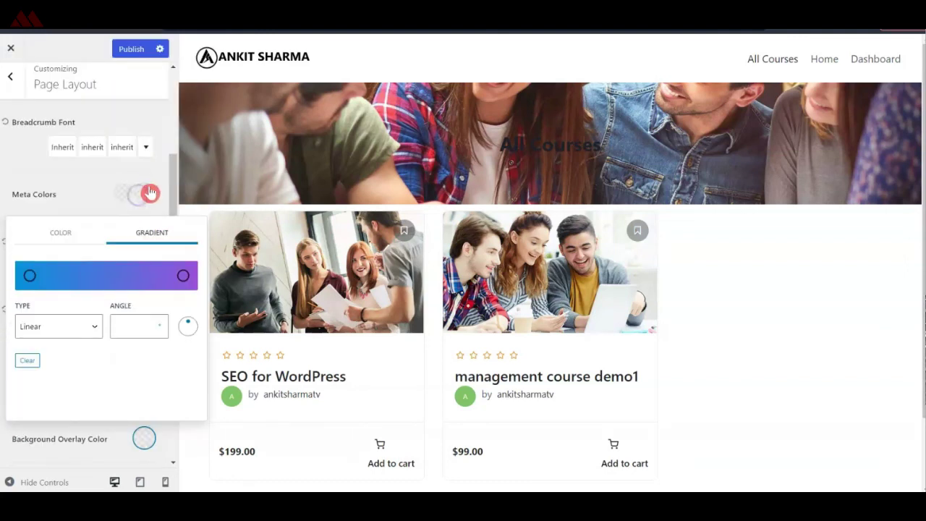
{"action": "scroll", "coordinate": [159, 319], "scroll_direction": "down", "scroll_amount": 1}
{"action": "left_click", "coordinate": [182, 216]}
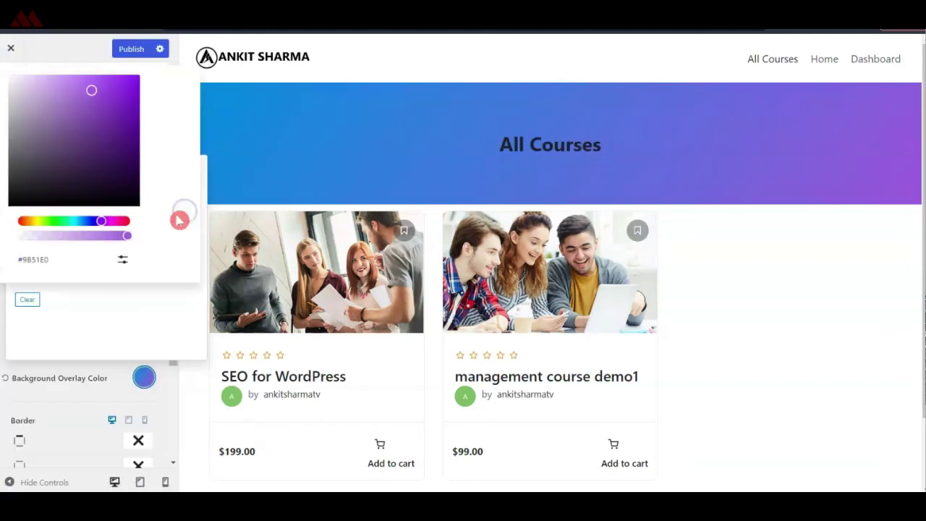
{"action": "left_click", "coordinate": [131, 237]}
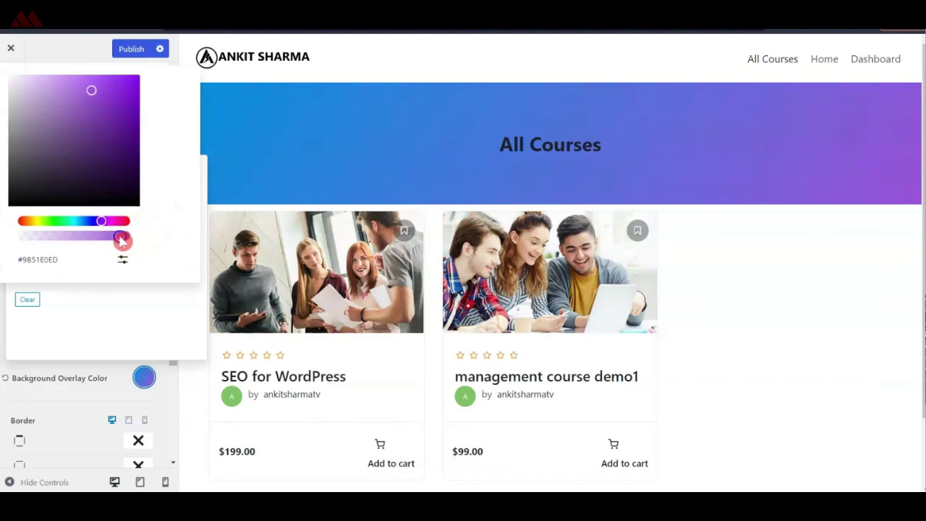
{"action": "left_click_drag", "start_coordinate": [122, 241], "coordinate": [95, 242]}
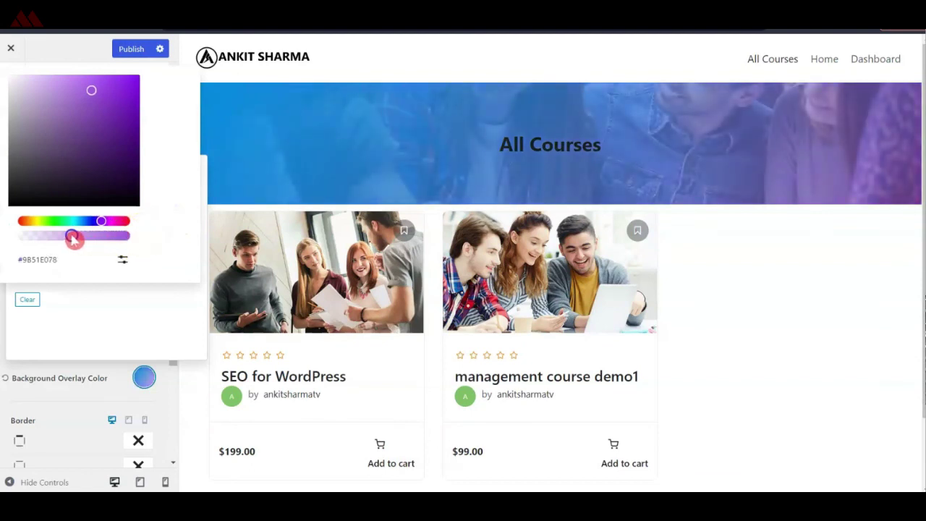
{"action": "left_click", "coordinate": [88, 318]}
Reduce the opacity of the overlay gradient's blue stop and darken its colour
{"action": "left_click", "coordinate": [29, 214]}
{"action": "left_click_drag", "start_coordinate": [127, 239], "coordinate": [104, 246]}
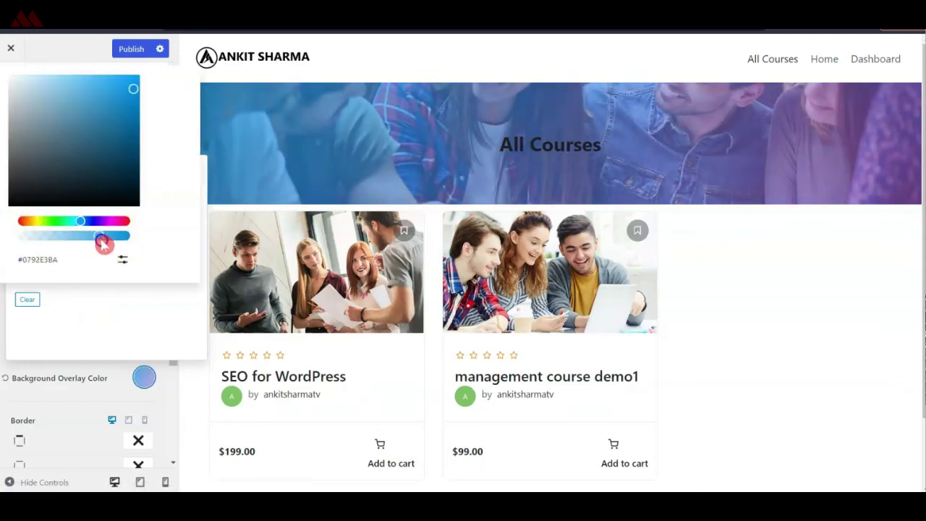
{"action": "left_click_drag", "start_coordinate": [132, 93], "coordinate": [135, 142]}
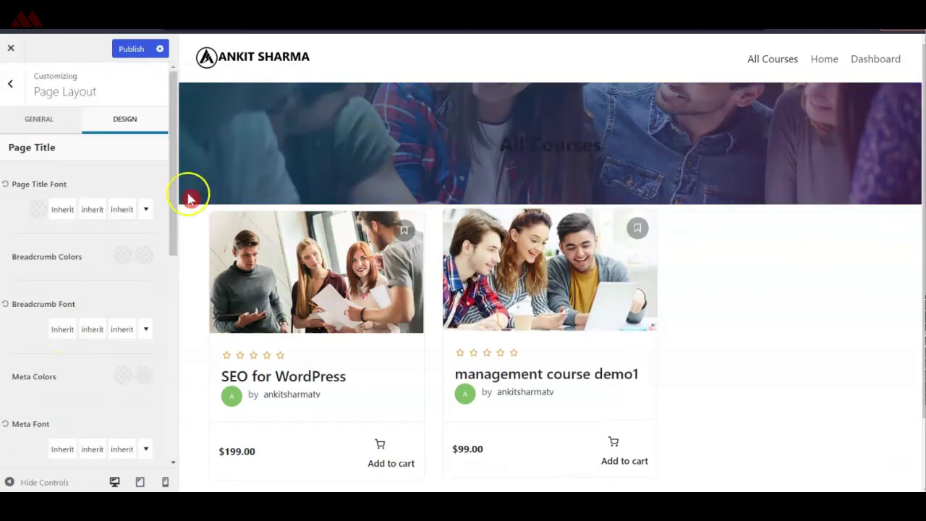
Set the page title font colour to white (FFFFFF) and publish the customizations
{"action": "left_click", "coordinate": [39, 210]}
{"action": "left_click_drag", "start_coordinate": [42, 261], "coordinate": [2, 89]}
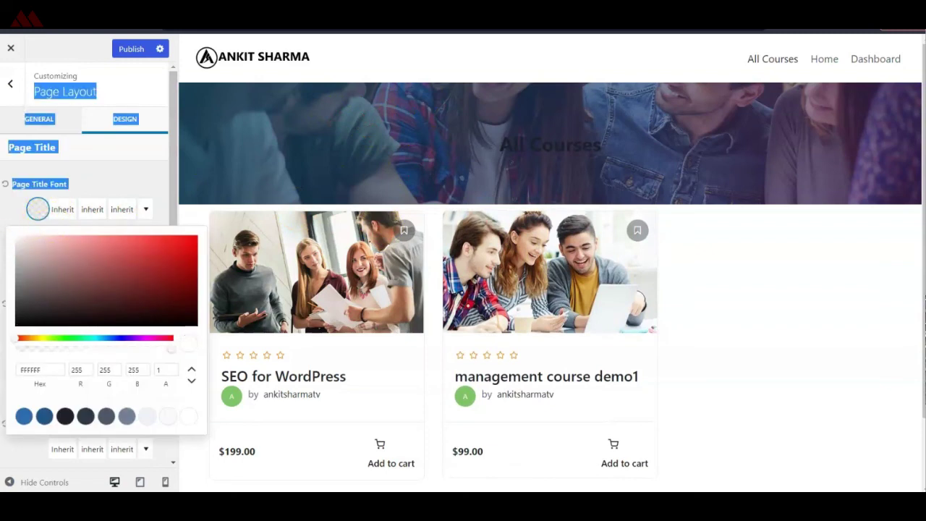
{"action": "left_click", "coordinate": [131, 49]}
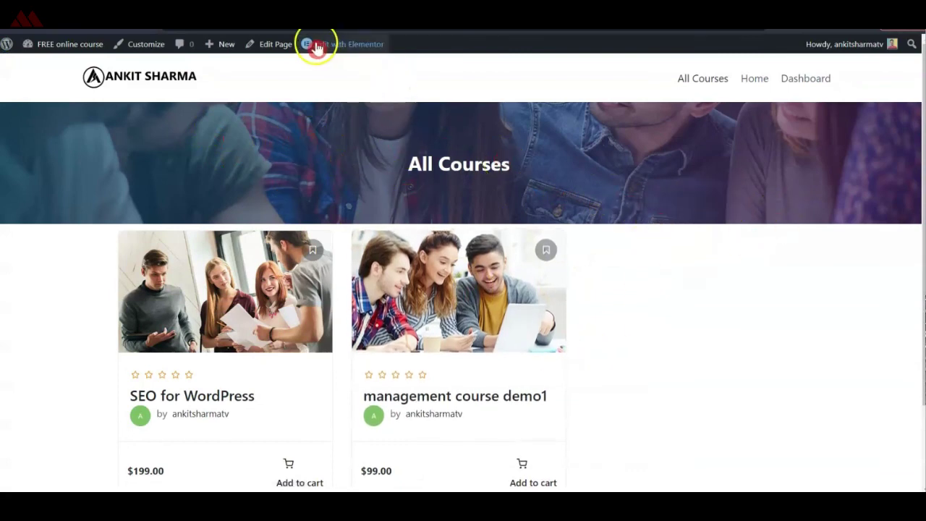
Edit the All Courses page with Elementor and give the courses section a top and bottom margin of 100 px
{"action": "left_click", "coordinate": [358, 47]}
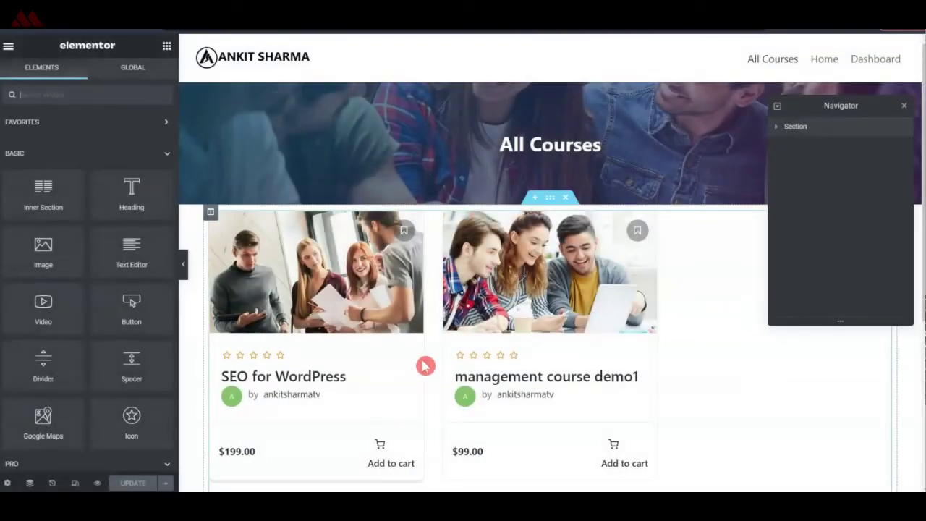
{"action": "left_click", "coordinate": [549, 197]}
{"action": "left_click", "coordinate": [147, 83]}
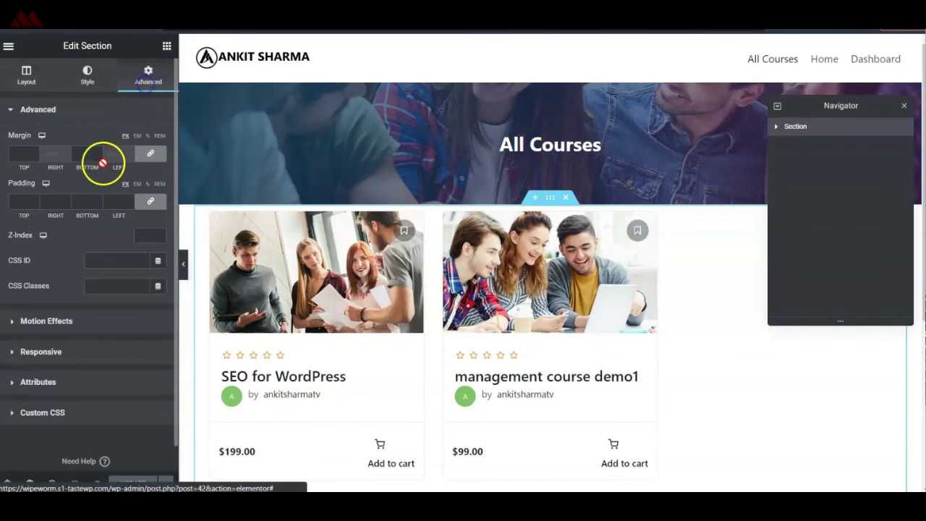
{"action": "type", "text": "100"}
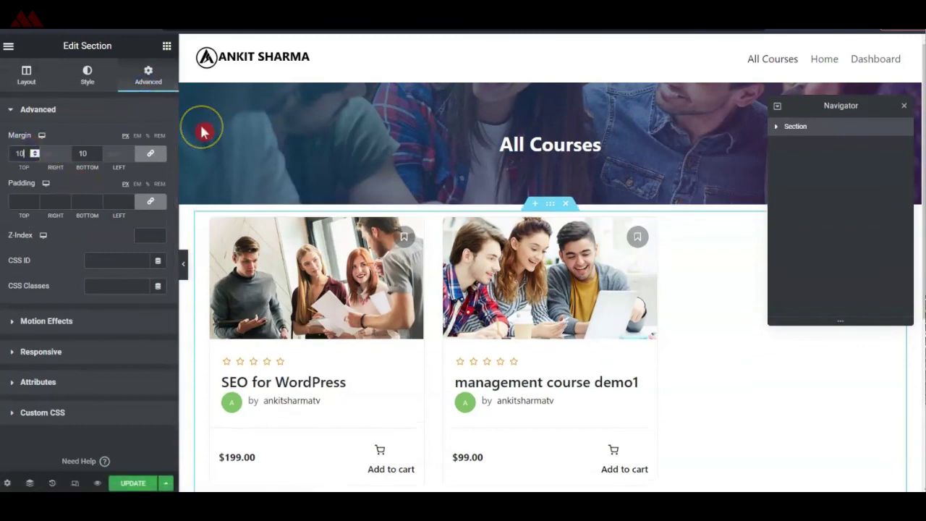
Add a single-column section below the courses and place a heading widget in it
{"action": "scroll", "coordinate": [542, 285], "scroll_direction": "down", "scroll_amount": 5}
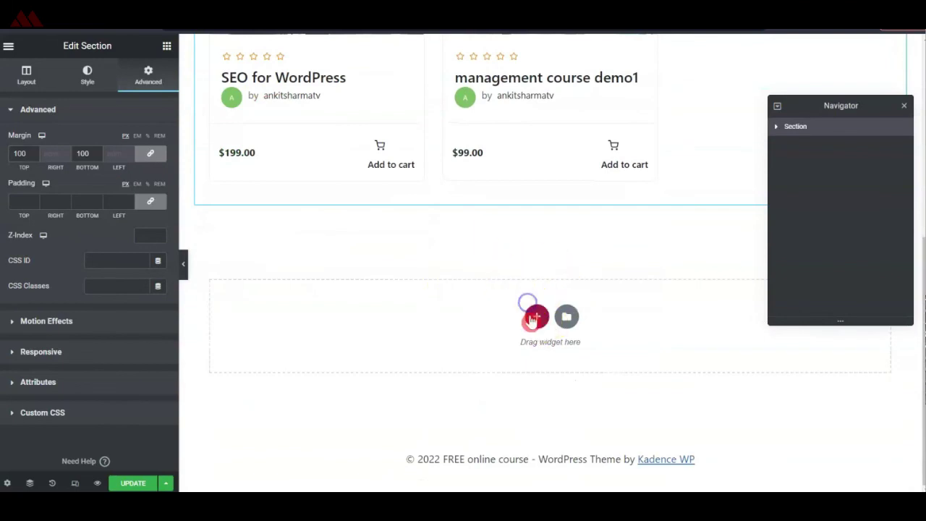
{"action": "left_click", "coordinate": [532, 318]}
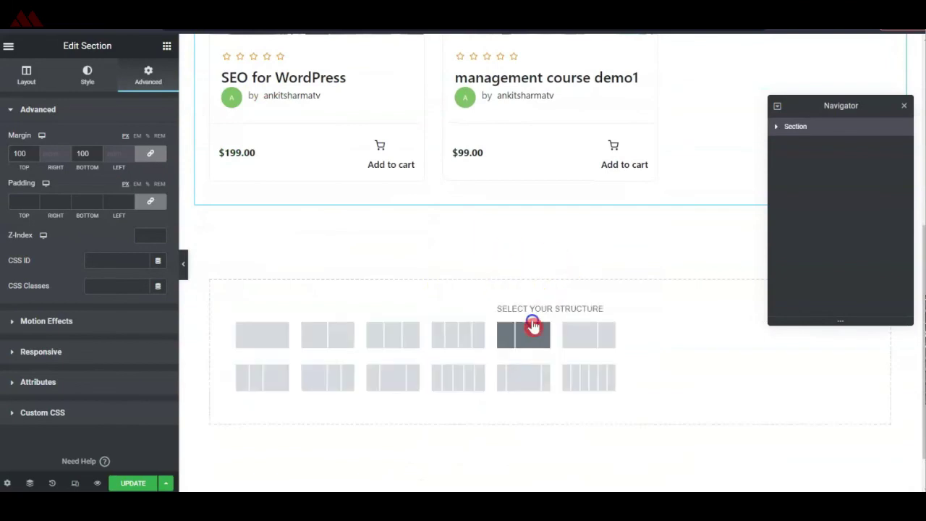
{"action": "left_click", "coordinate": [275, 341]}
{"action": "left_click_drag", "start_coordinate": [127, 185], "coordinate": [437, 277]}
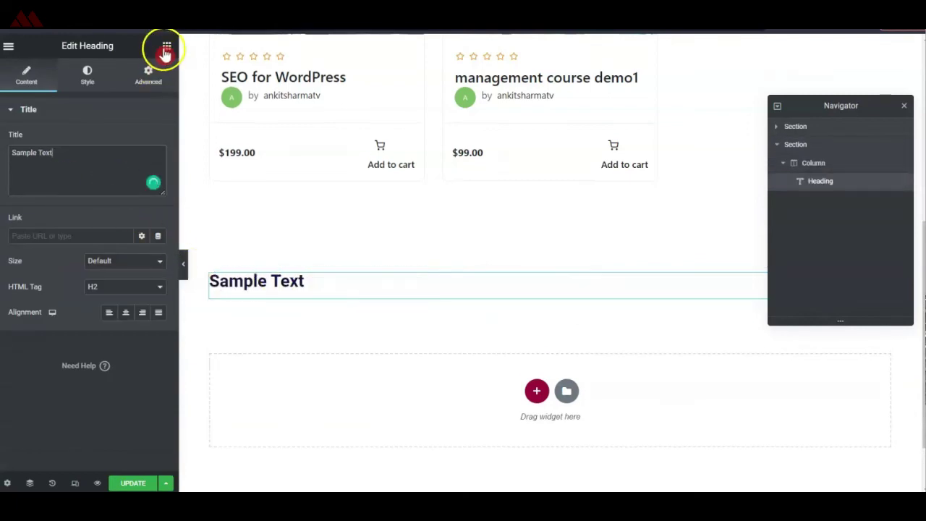
Add a text editor widget below the heading and fill it with several repeats of its Lorem ipsum placeholder text
{"action": "left_click", "coordinate": [166, 48]}
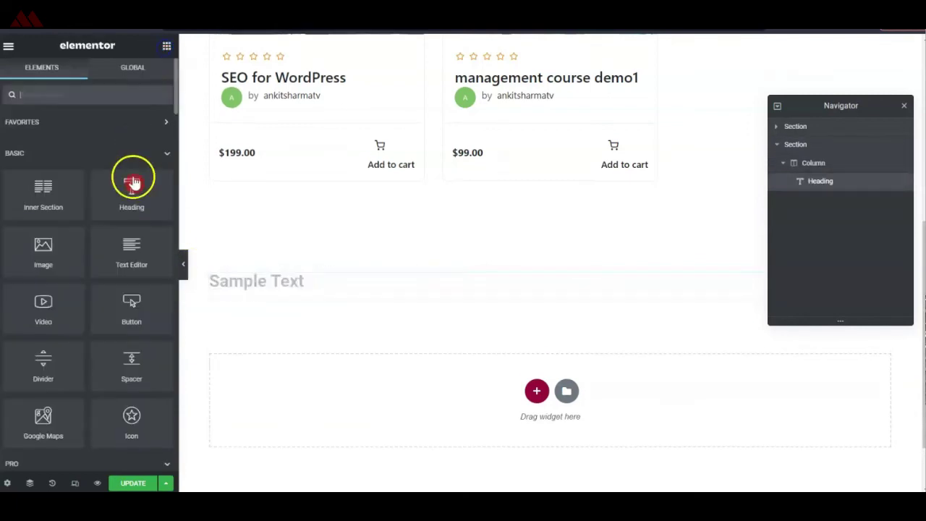
{"action": "left_click_drag", "start_coordinate": [131, 248], "coordinate": [287, 294]}
{"action": "triple_click", "coordinate": [130, 271]}
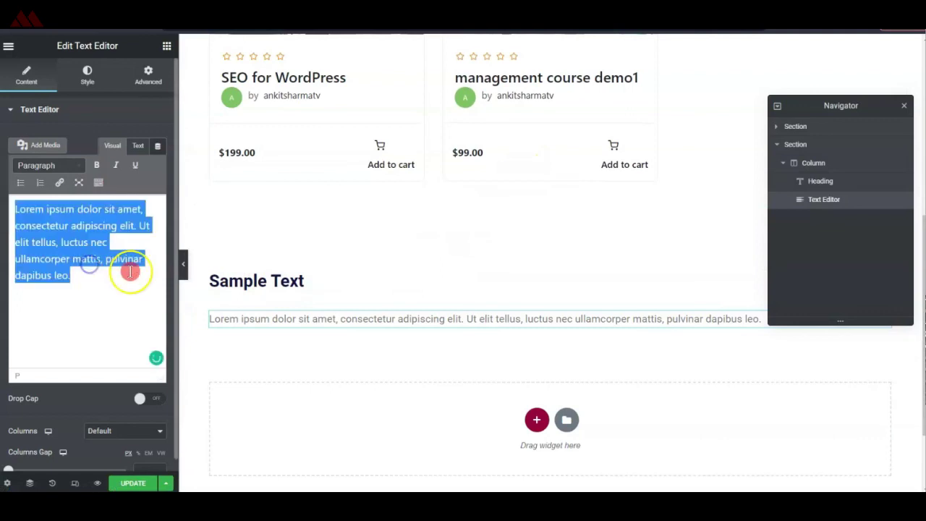
{"action": "key", "text": "ctrl+c"}
{"action": "key", "text": "ctrl+v"}
{"action": "key", "text": "ctrl+v"}
{"action": "key", "text": "ctrl+v"}
{"action": "key", "text": "ctrl+v"}
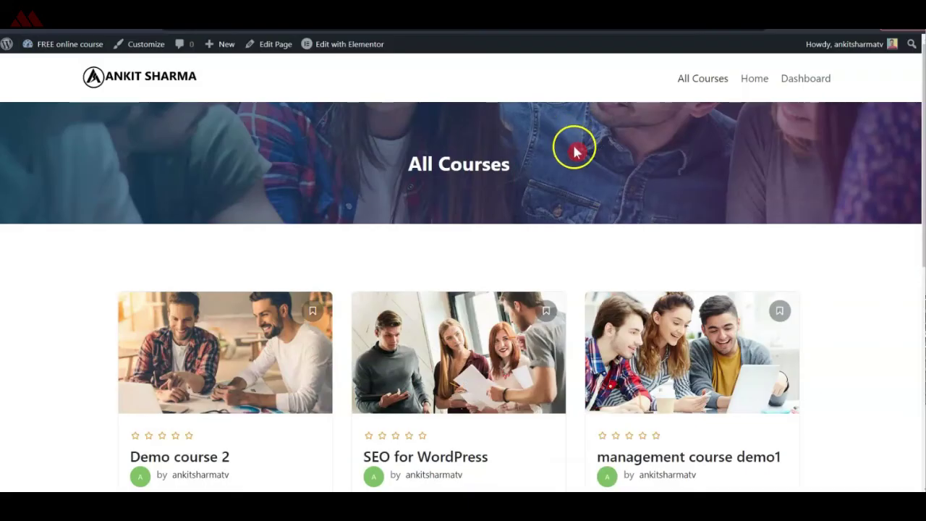
Review the published All Courses page down to its sample text, and the home page from the testimonials up to the discount offer
{"action": "scroll", "coordinate": [599, 174], "scroll_direction": "down", "scroll_amount": 2}
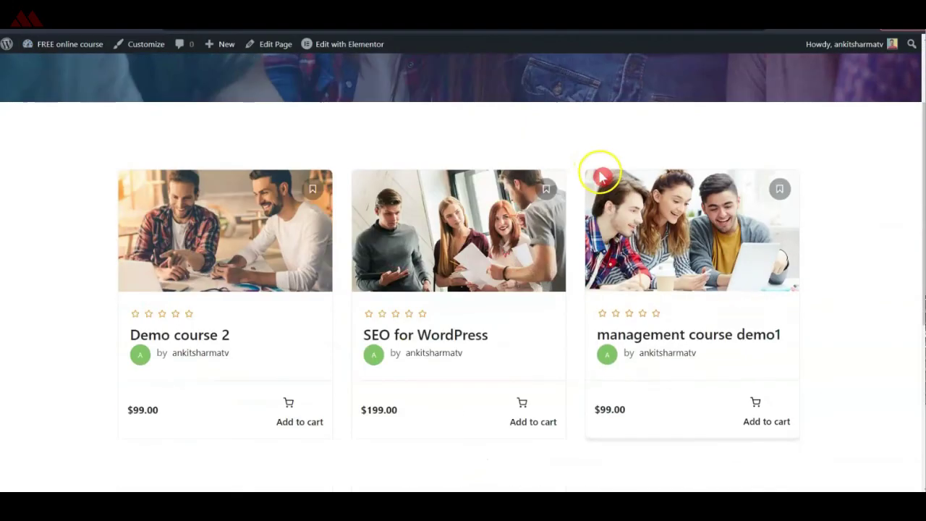
{"action": "scroll", "coordinate": [683, 233], "scroll_direction": "down", "scroll_amount": 2}
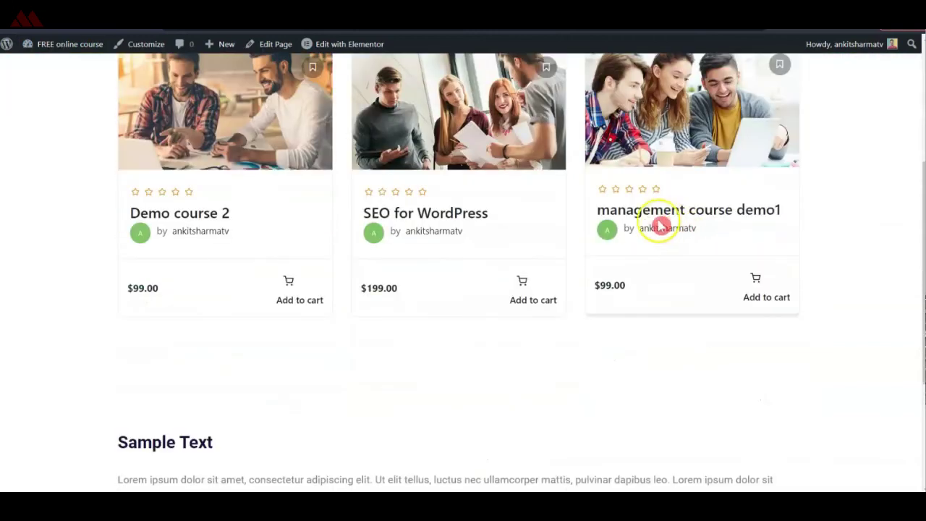
{"action": "scroll", "coordinate": [660, 226], "scroll_direction": "down", "scroll_amount": 3}
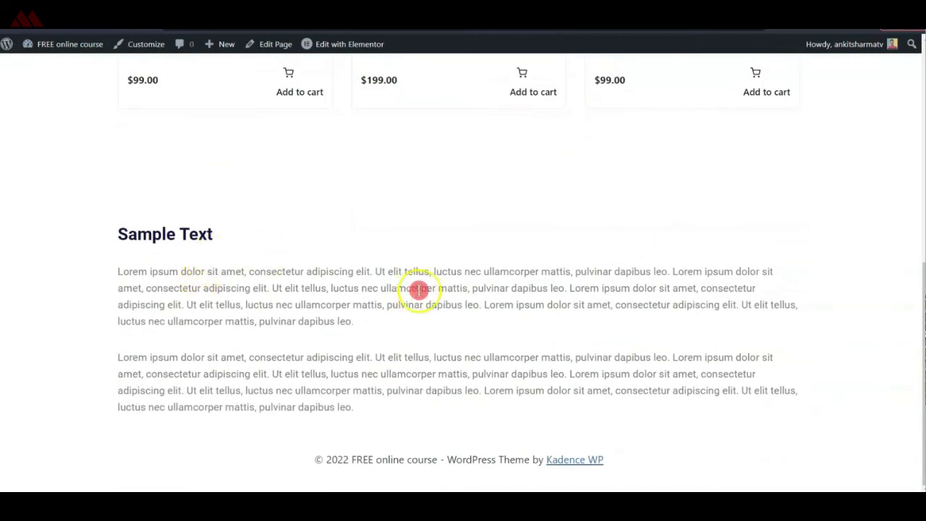
{"action": "scroll", "coordinate": [418, 289], "scroll_direction": "up", "scroll_amount": 10}
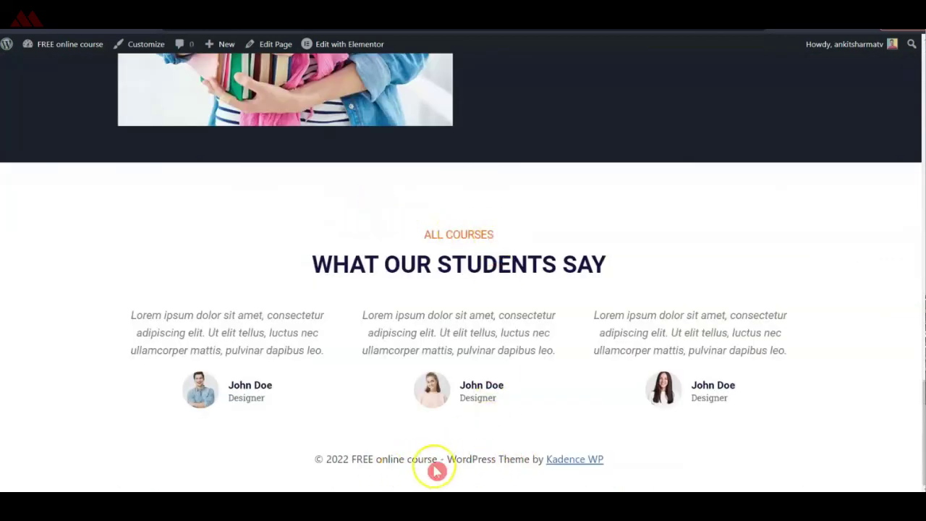
{"action": "scroll", "coordinate": [537, 294], "scroll_direction": "up", "scroll_amount": 9}
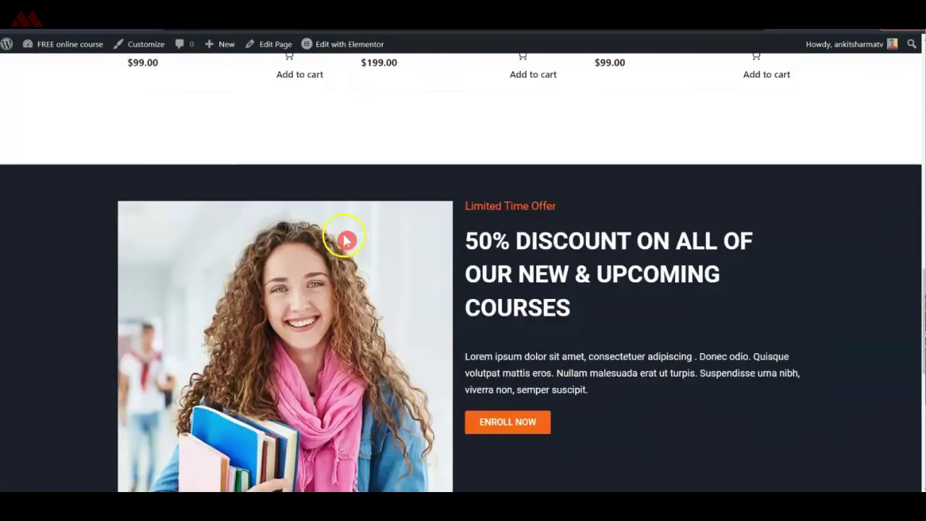
Open the site customizer's footer settings and replace the Copyright item in the footer's bottom row with the Social item
{"action": "left_click", "coordinate": [146, 44]}
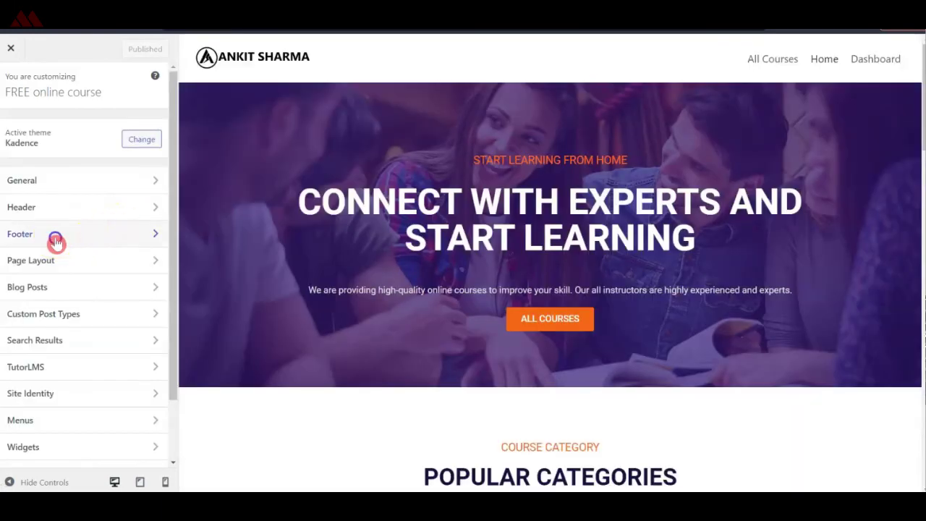
{"action": "left_click", "coordinate": [56, 239]}
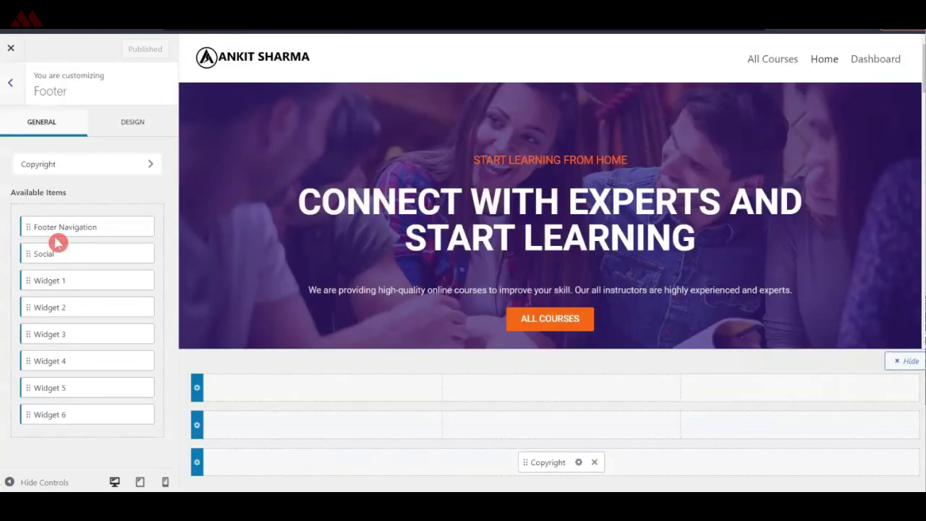
{"action": "scroll", "coordinate": [578, 214], "scroll_direction": "down", "scroll_amount": 20}
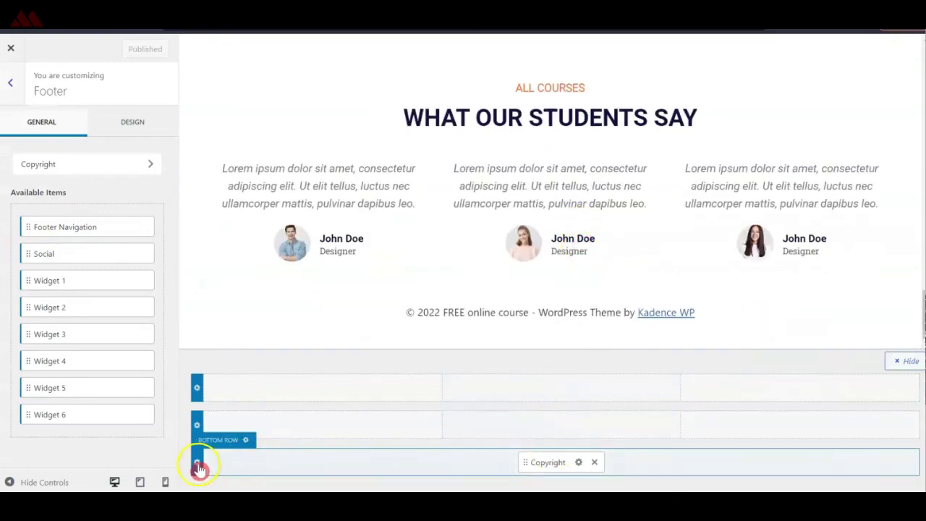
{"action": "left_click", "coordinate": [596, 463]}
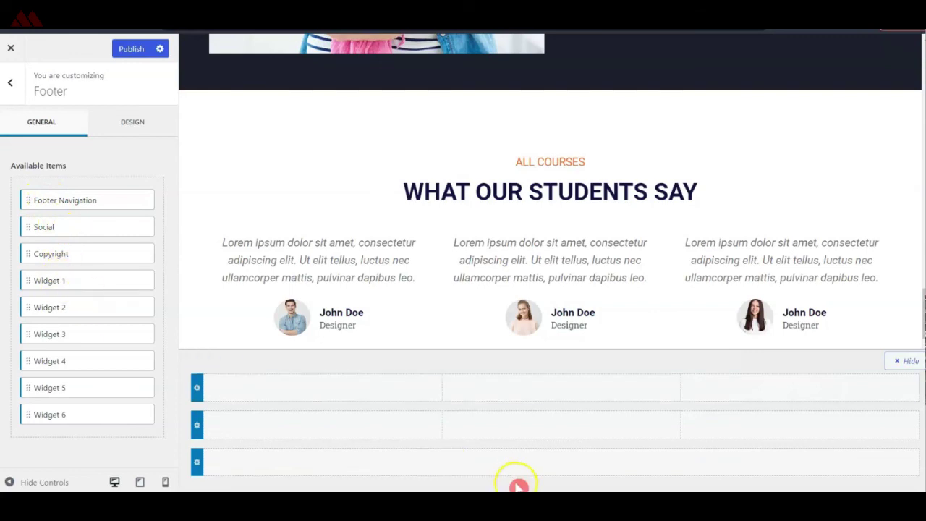
{"action": "left_click", "coordinate": [561, 469]}
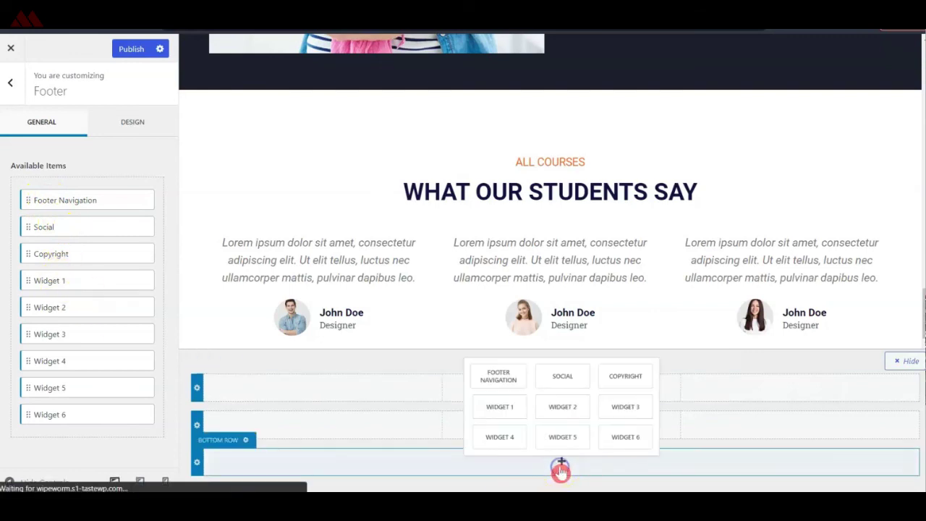
{"action": "left_click", "coordinate": [571, 379]}
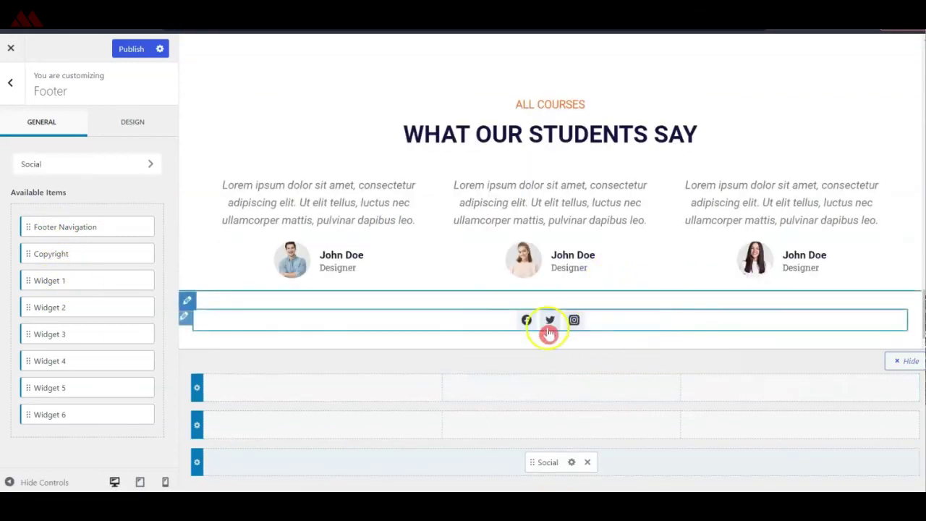
Give the footer's bottom row a light grey background and publish the change
{"action": "left_click", "coordinate": [196, 467]}
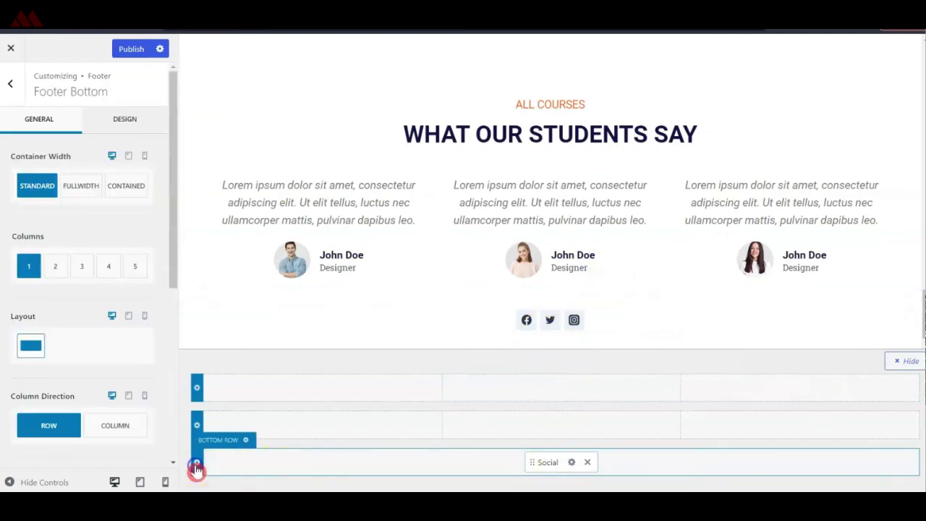
{"action": "left_click", "coordinate": [118, 121]}
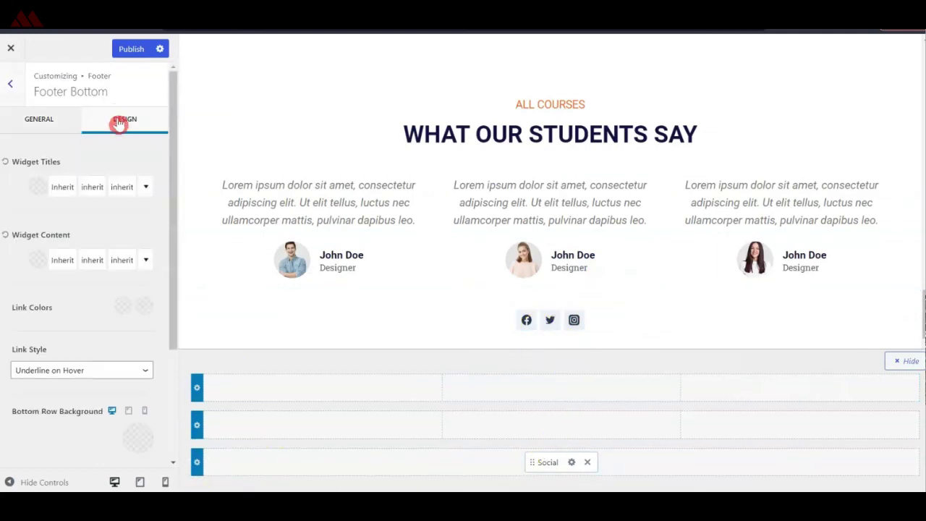
{"action": "scroll", "coordinate": [87, 383], "scroll_direction": "down", "scroll_amount": 1}
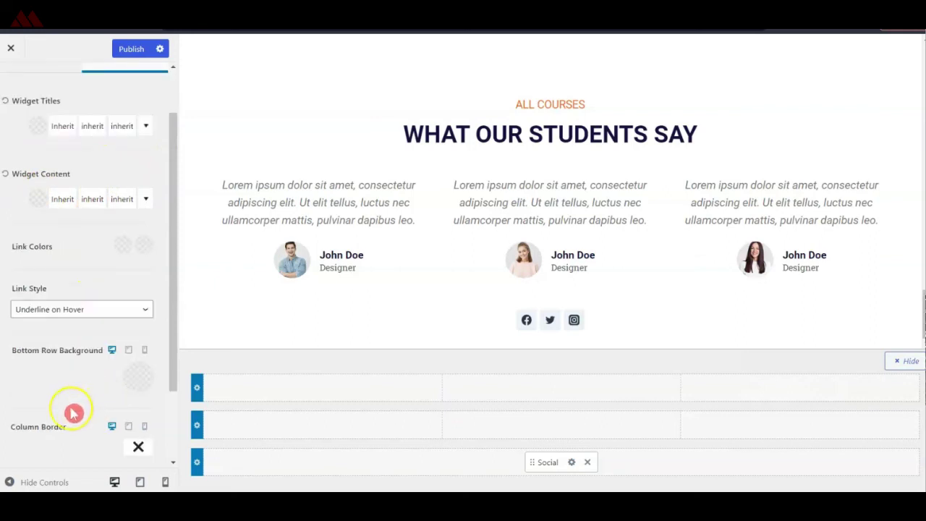
{"action": "left_click", "coordinate": [128, 386]}
{"action": "left_click_drag", "start_coordinate": [33, 192], "coordinate": [1, 174]}
{"action": "left_click", "coordinate": [29, 375]}
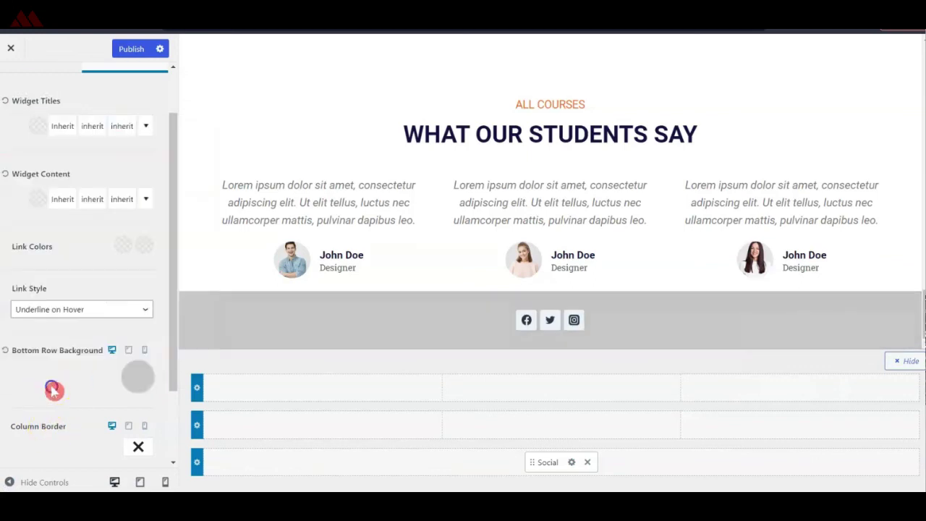
{"action": "left_click", "coordinate": [123, 42]}
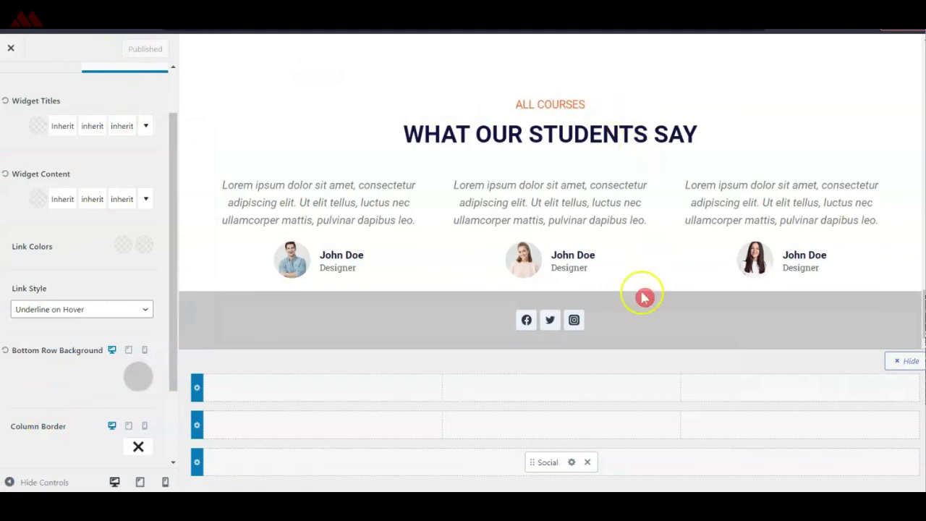
{"action": "scroll", "coordinate": [63, 133], "scroll_direction": "up", "scroll_amount": 1}
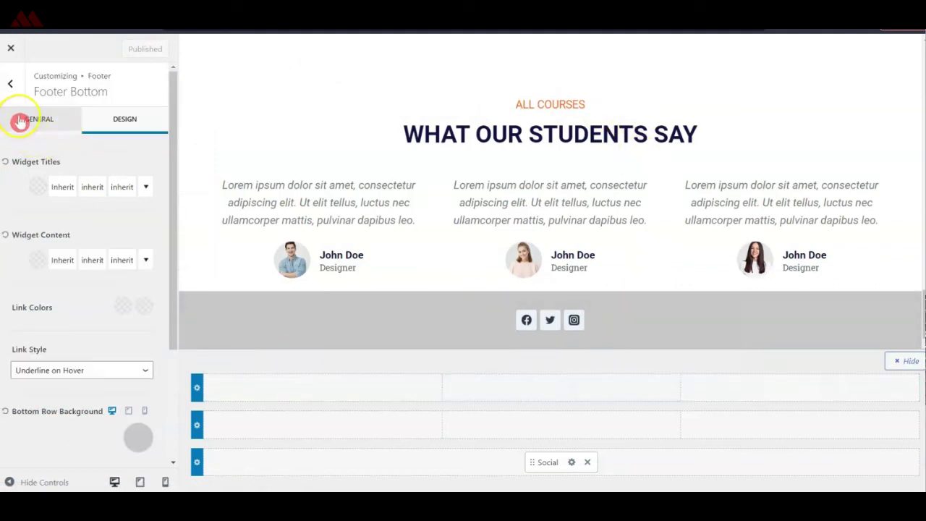
{"action": "left_click", "coordinate": [11, 84]}
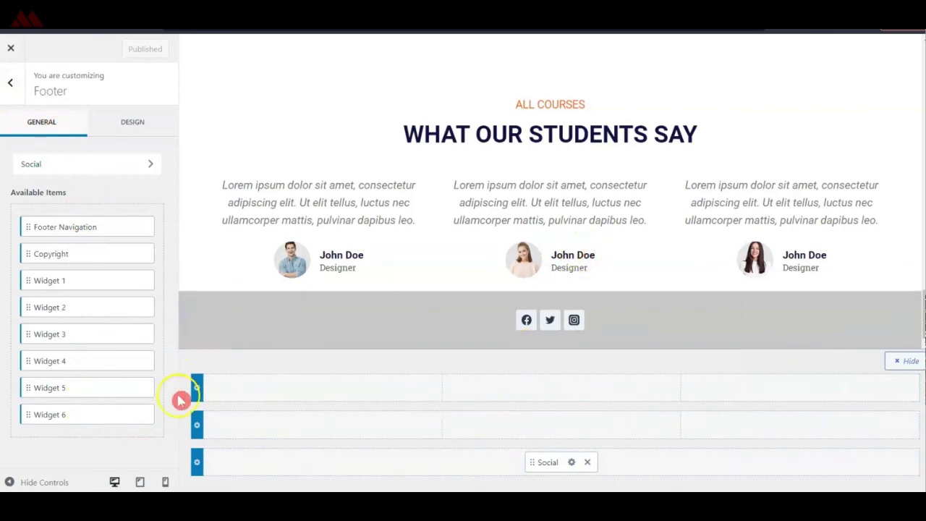
{"action": "scroll", "coordinate": [506, 246], "scroll_direction": "up", "scroll_amount": 15}
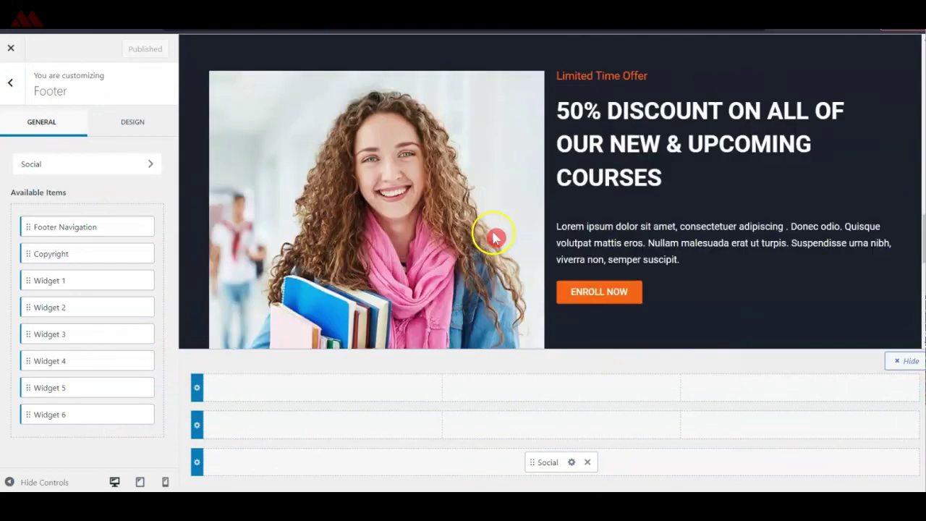